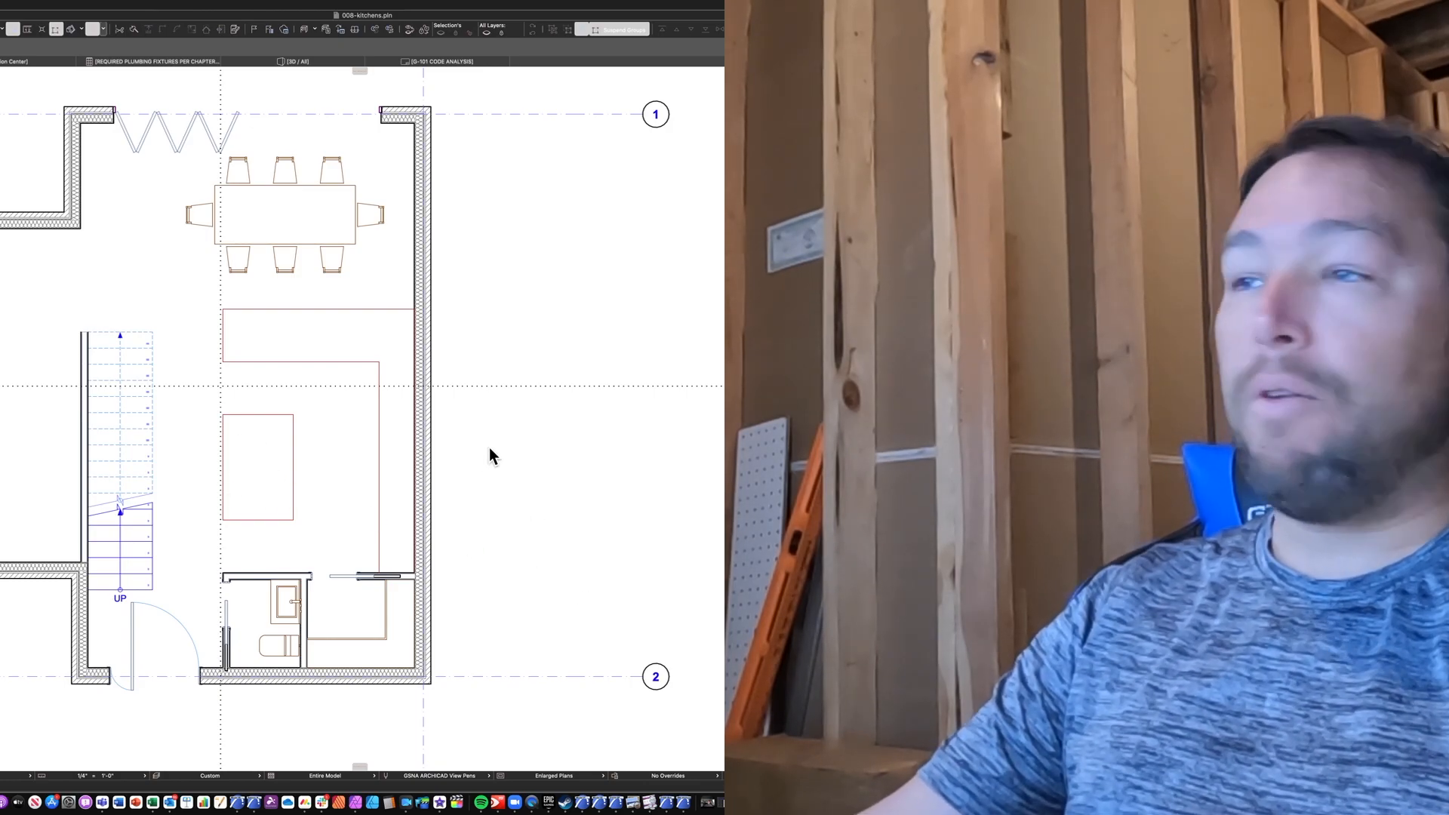
Move the refrigerator from outside the plan into the kitchen corner where the exterior wall meets the pocket-door wall.
middle_drag(595, 587, 486, 430)
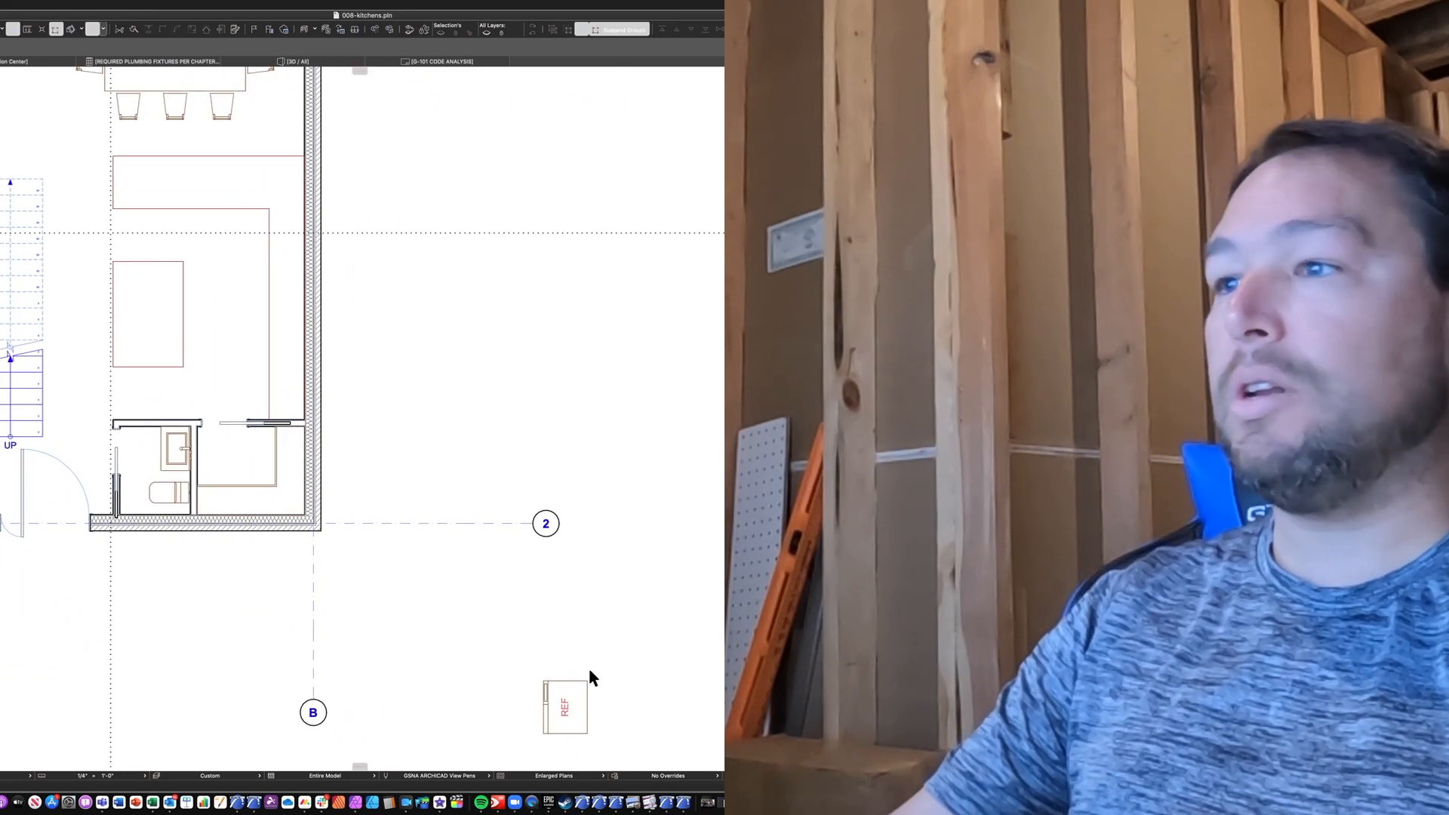
scroll(574, 706, up, 1)
click(591, 734)
drag(589, 739, 251, 367)
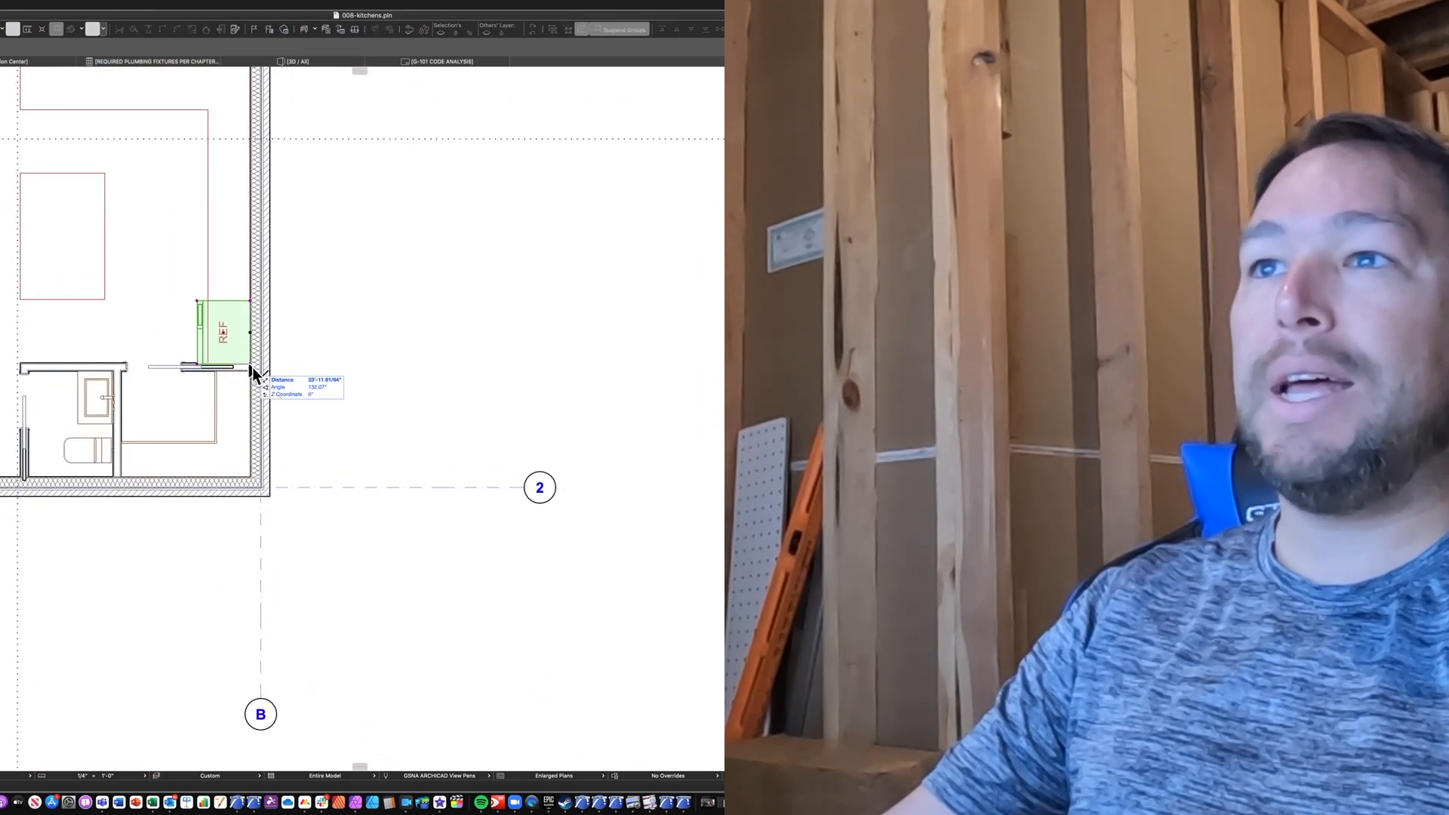
scroll(251, 366, up, 3)
drag(255, 366, 255, 369)
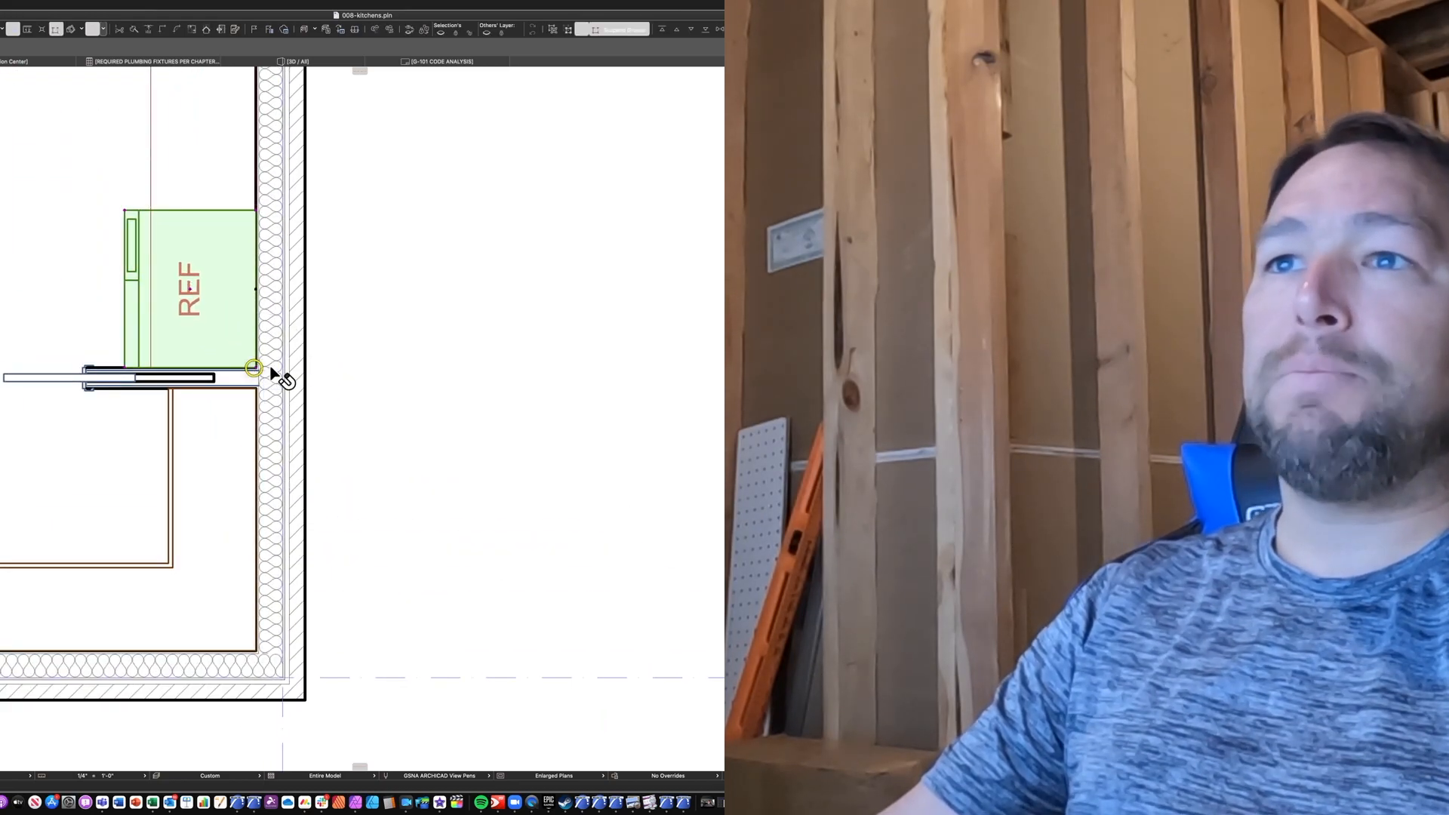
key(Escape)
Choose Base Cabinet Block 25 from the 12 30 00 Casework 25 library folder as the default for the Object tool.
middle_drag(205, 220, 397, 419)
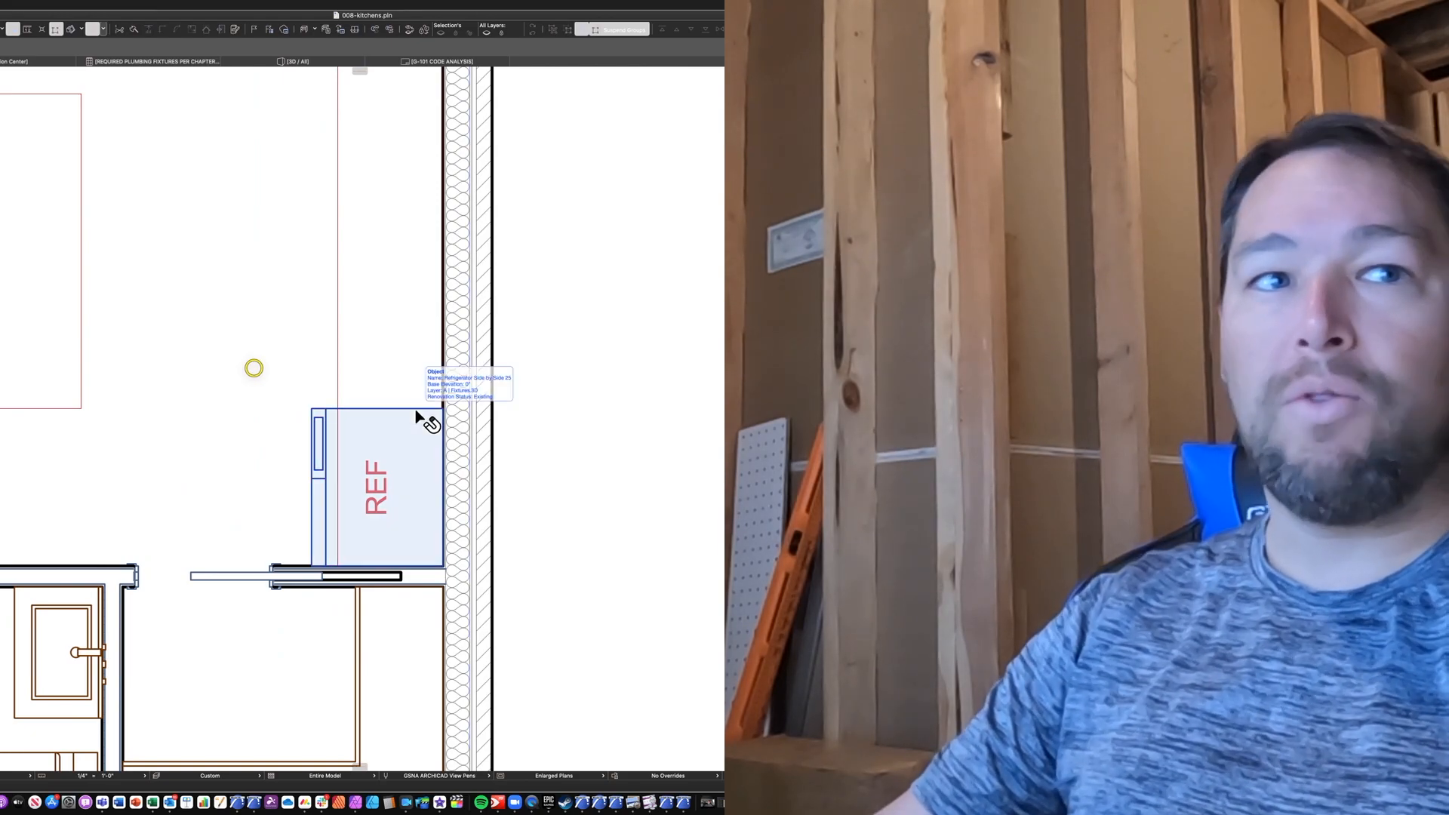
middle_drag(360, 334, 438, 450)
scroll(438, 447, down, 3)
middle_drag(389, 382, 393, 430)
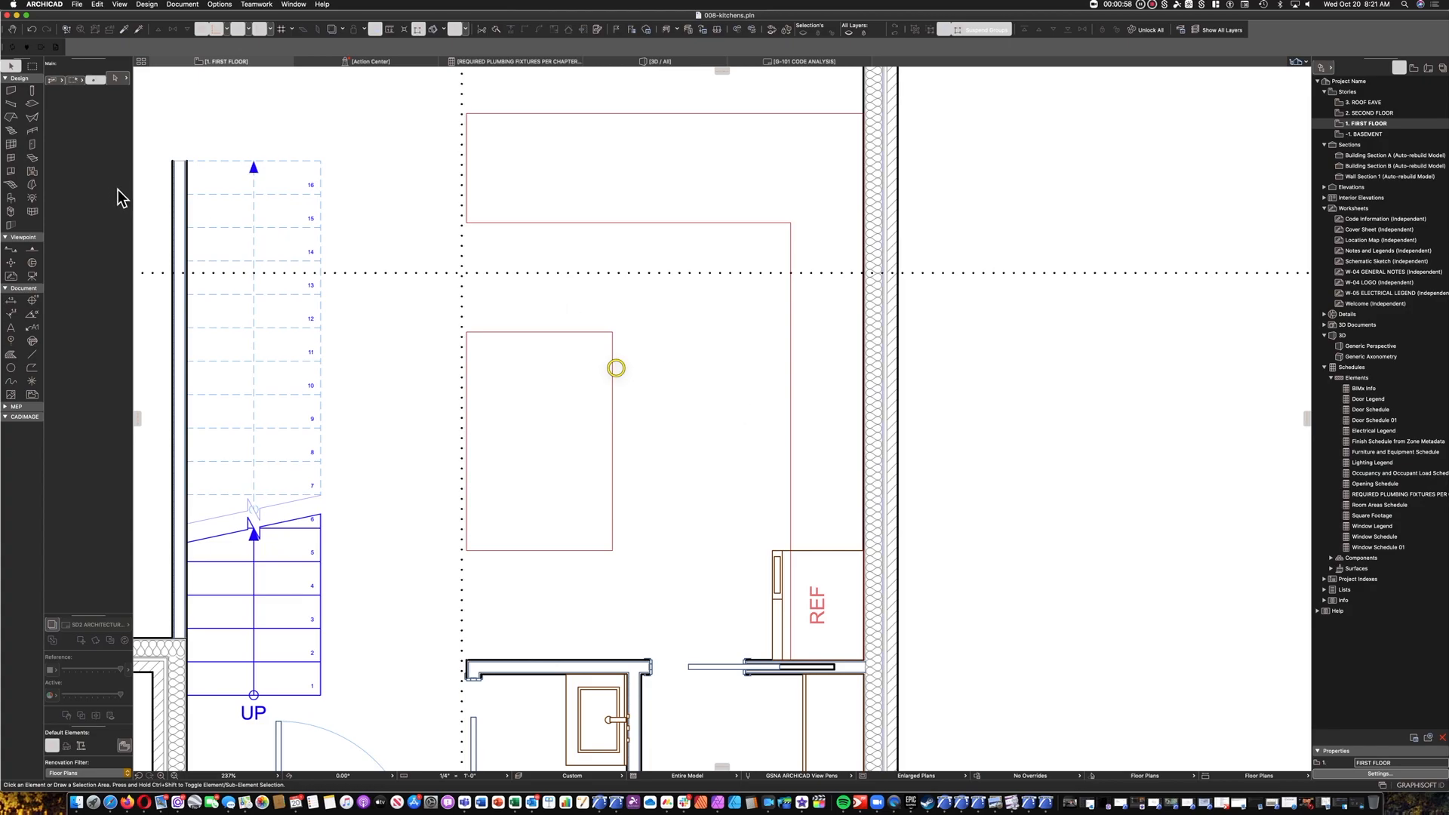
click(10, 200)
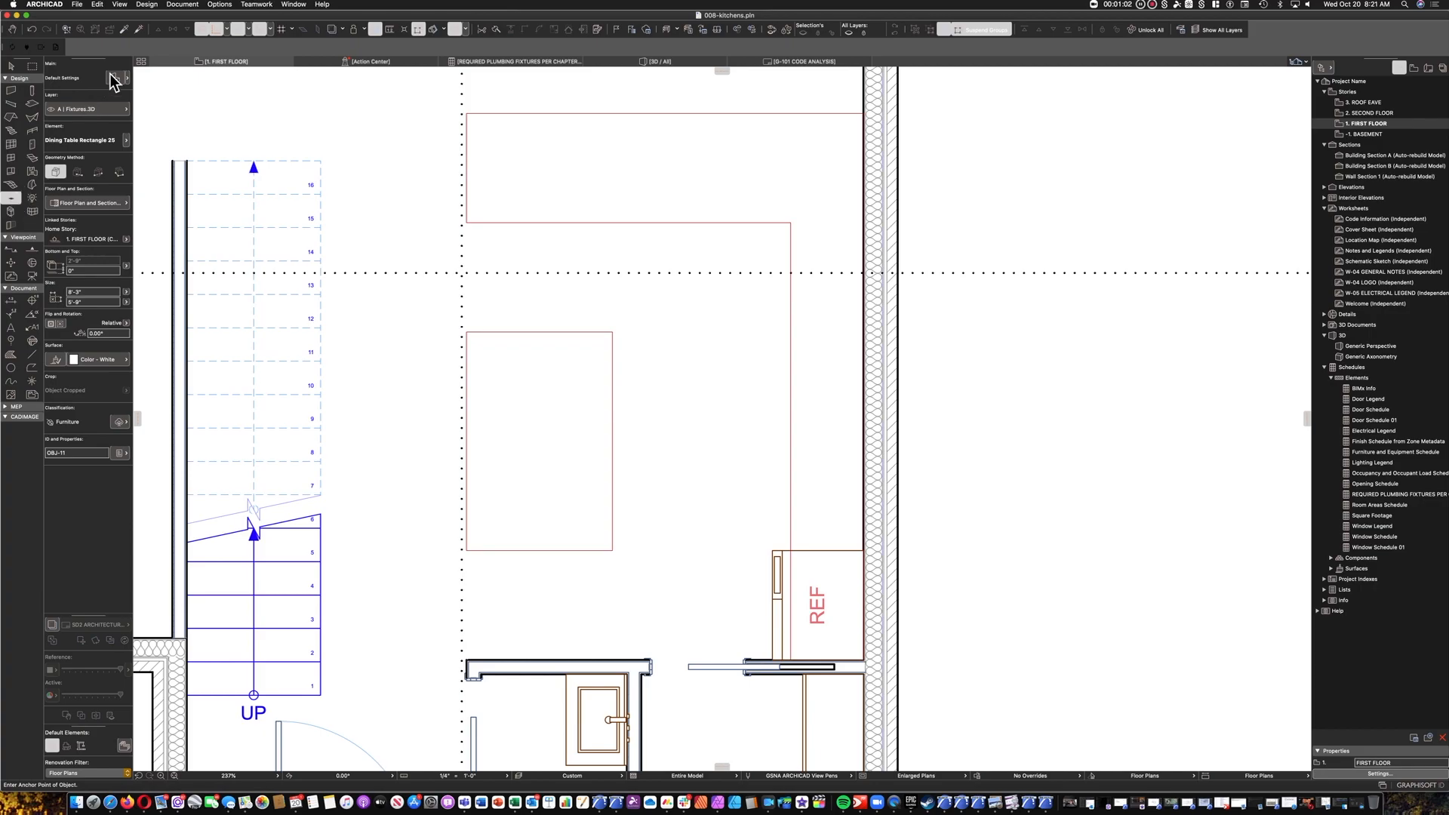
click(116, 77)
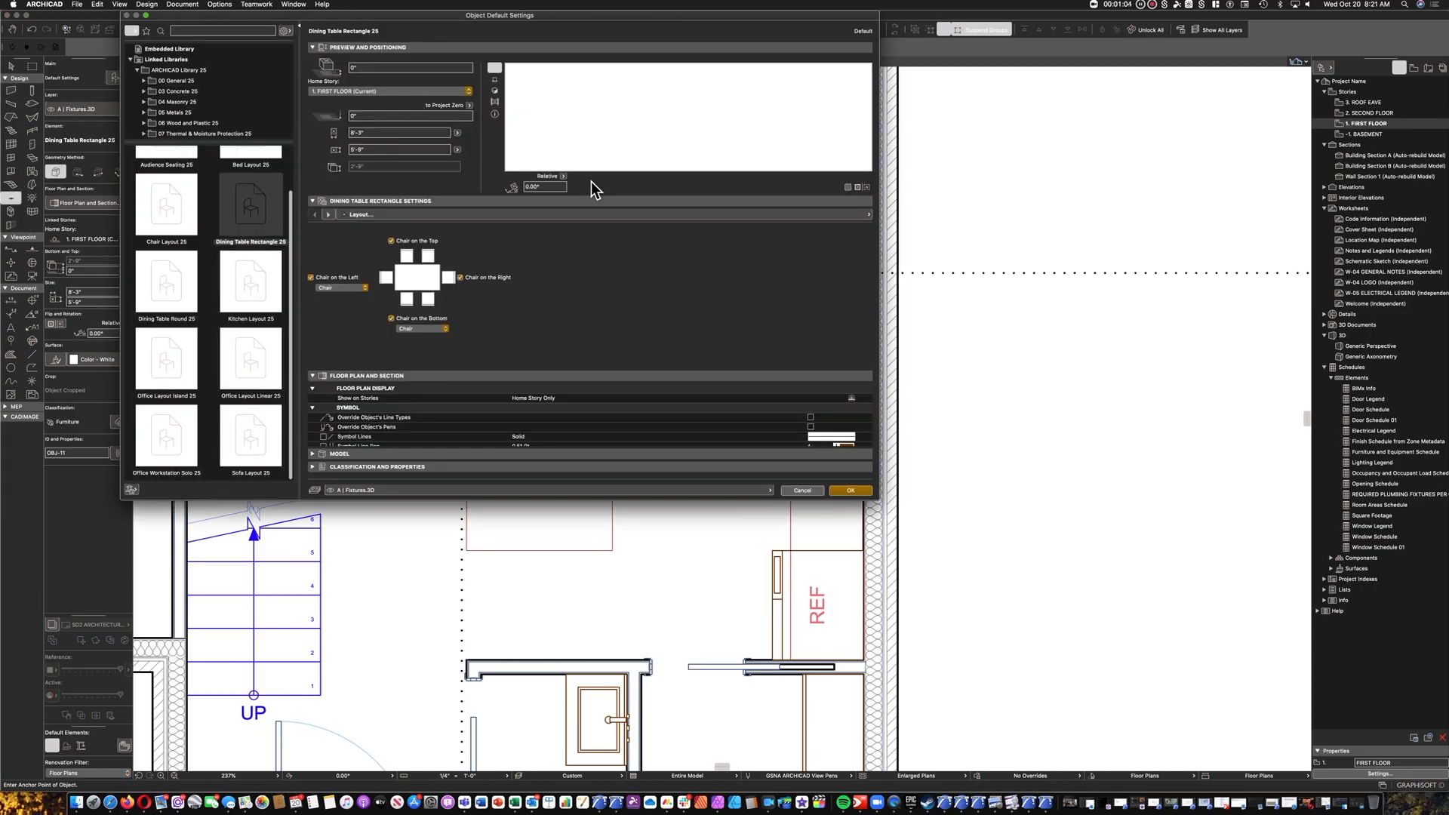
scroll(184, 264, down, 1)
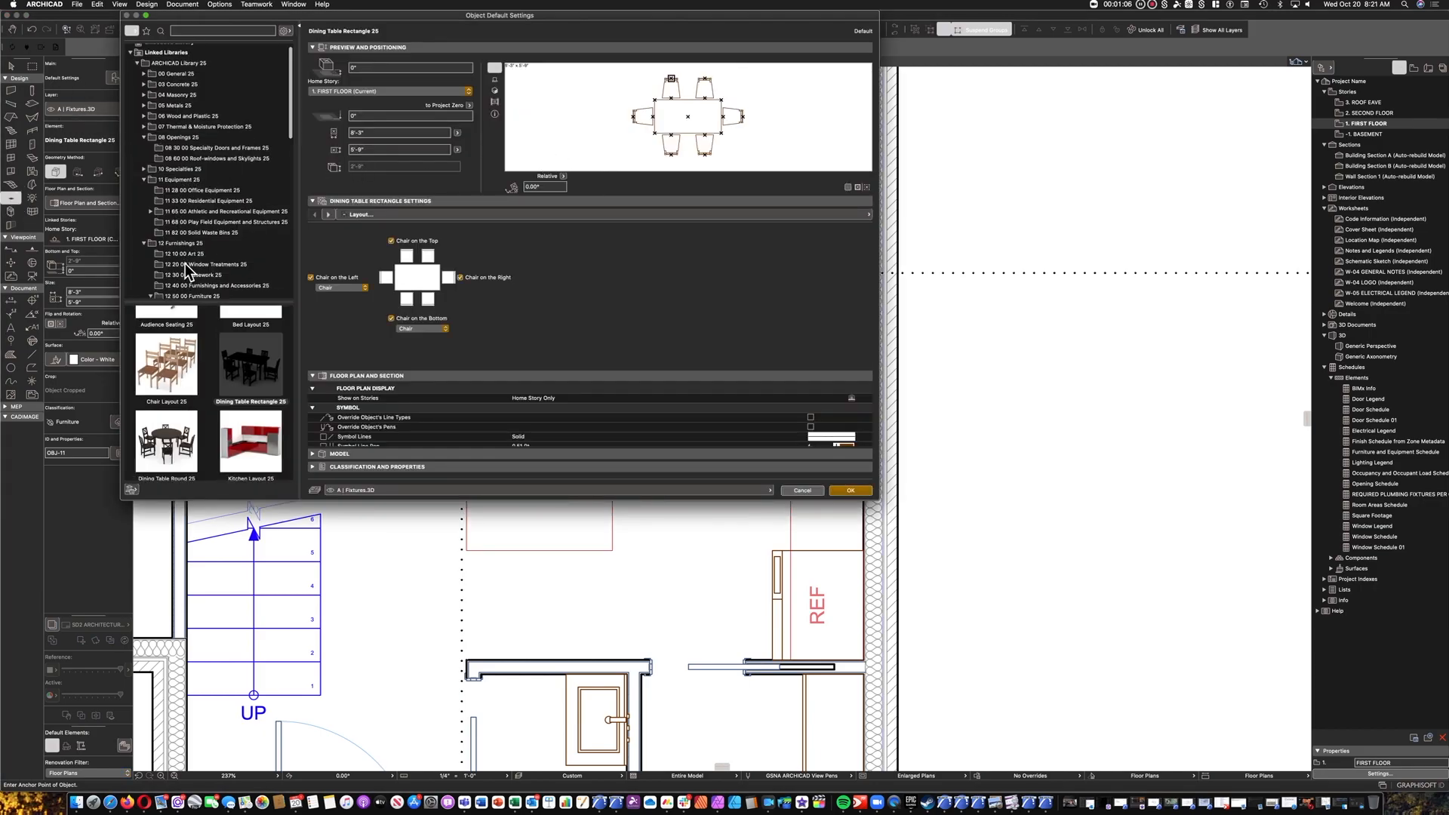
click(208, 276)
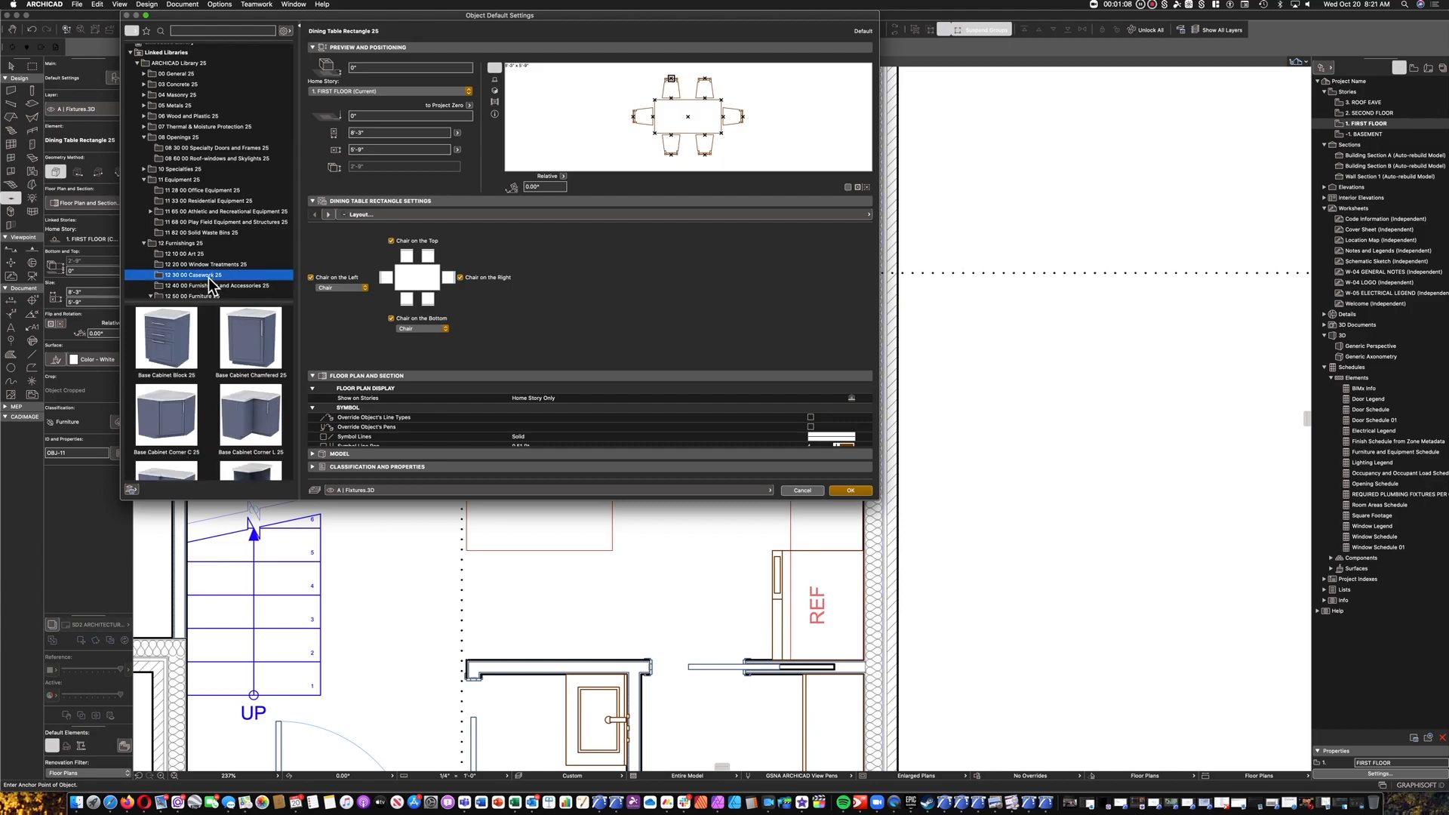
click(166, 344)
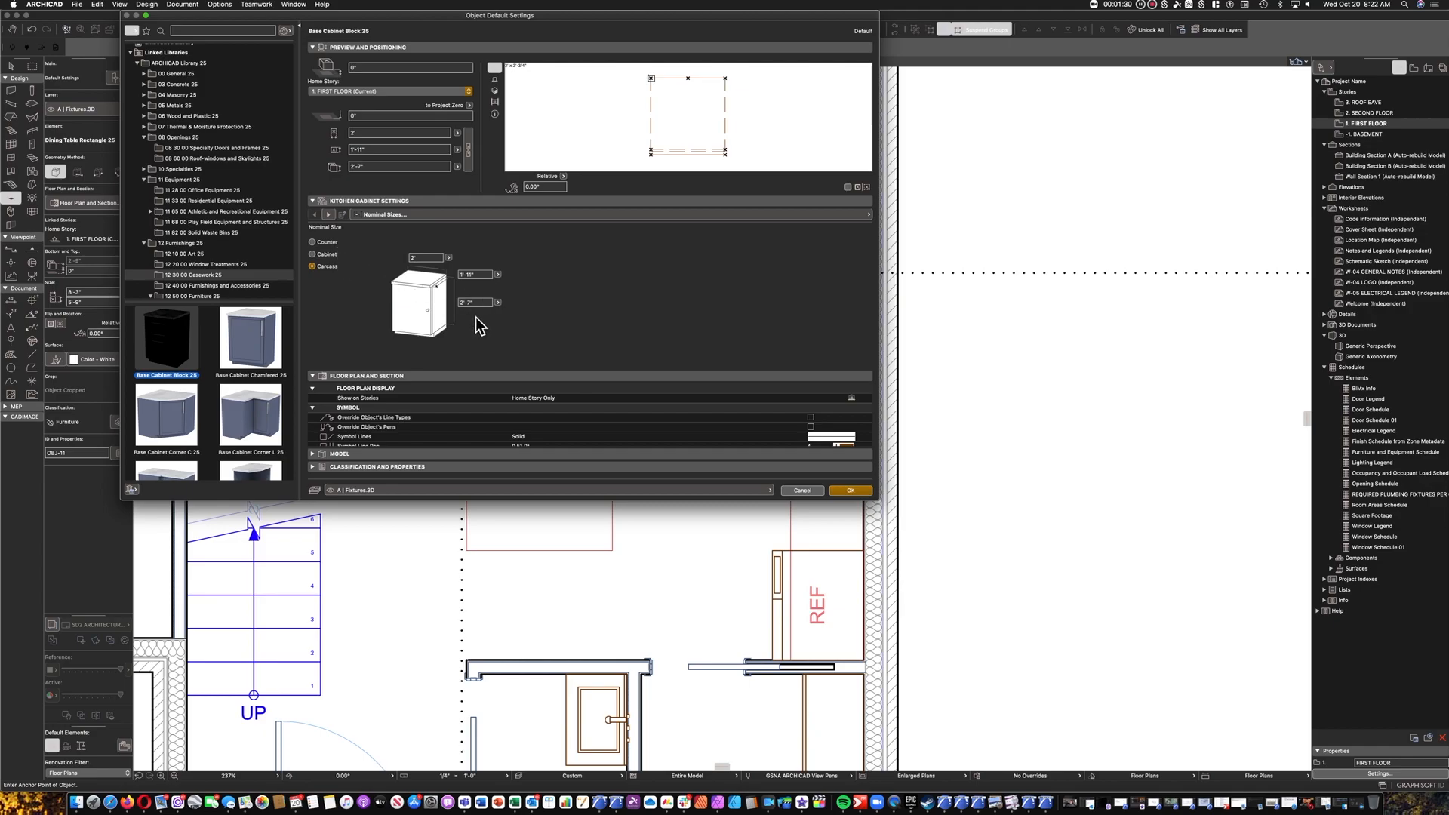
Base the cabinet's nominal size on Counter, with a height of 3' and a depth of 2'.
click(323, 254)
click(331, 243)
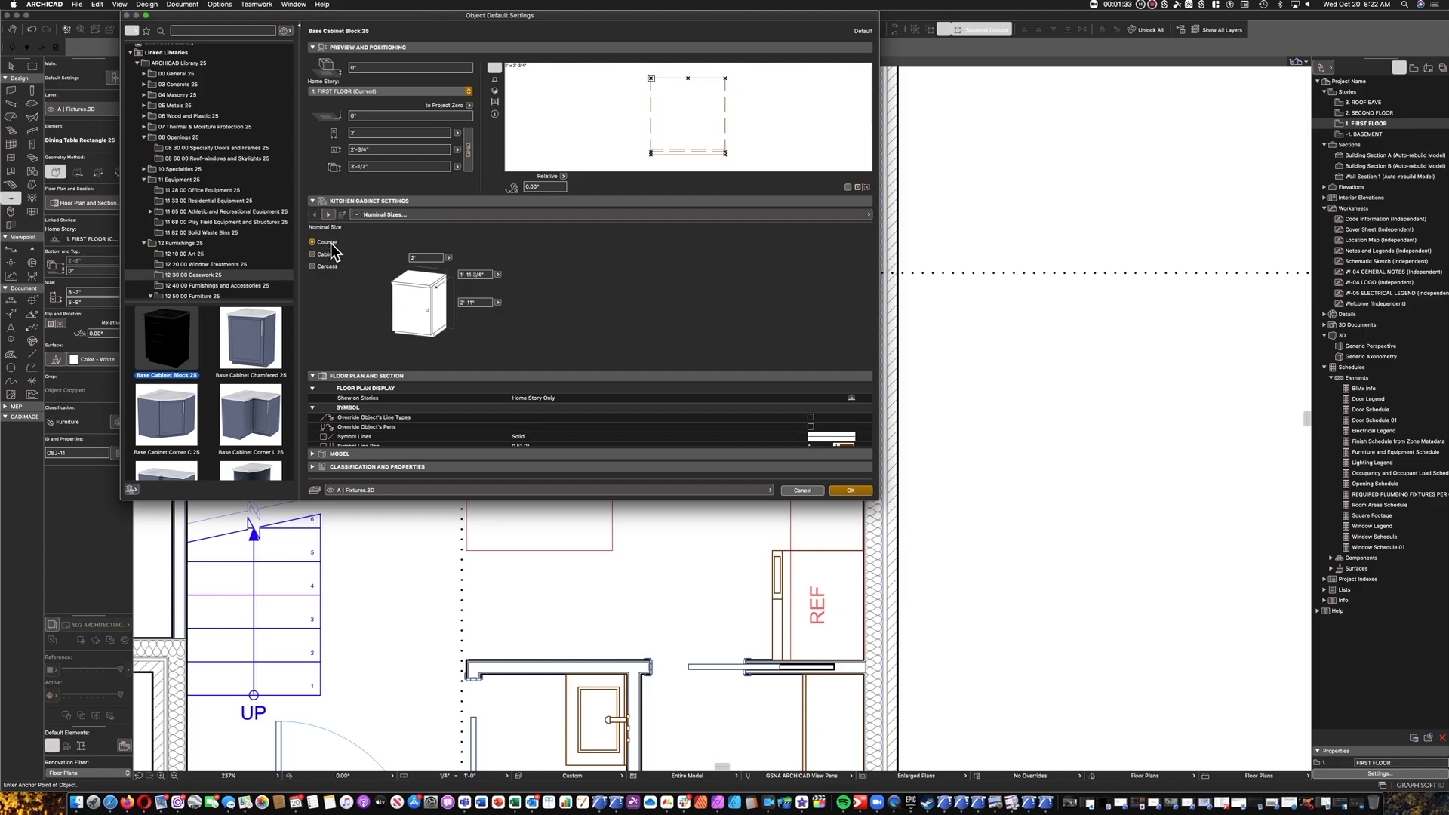
click(483, 303)
text(3)
key(Tab)
click(471, 274)
text(2')
key(Tab)
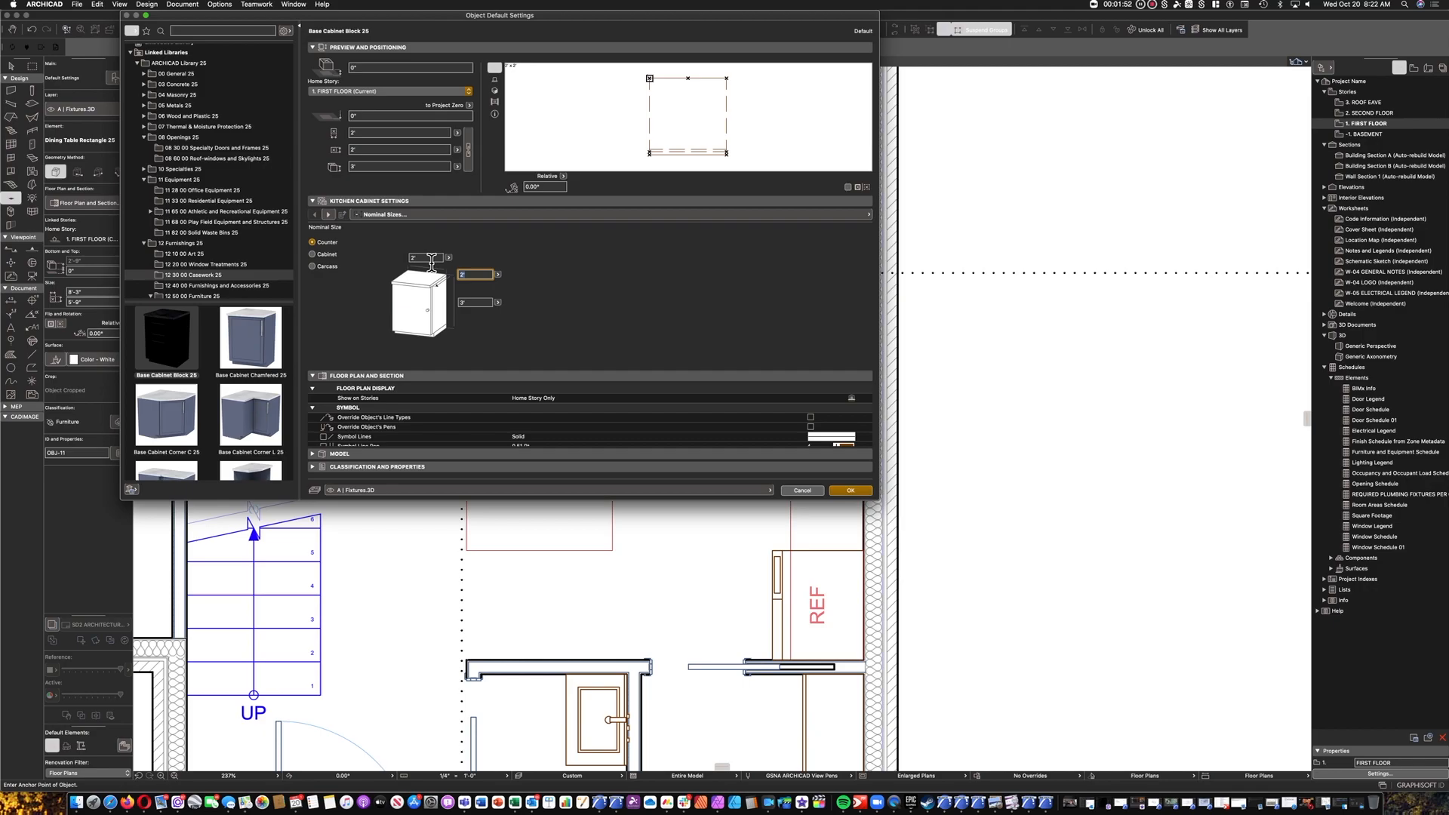
Set the height of the base cabinet's rectangular backsplash to 4".
click(333, 216)
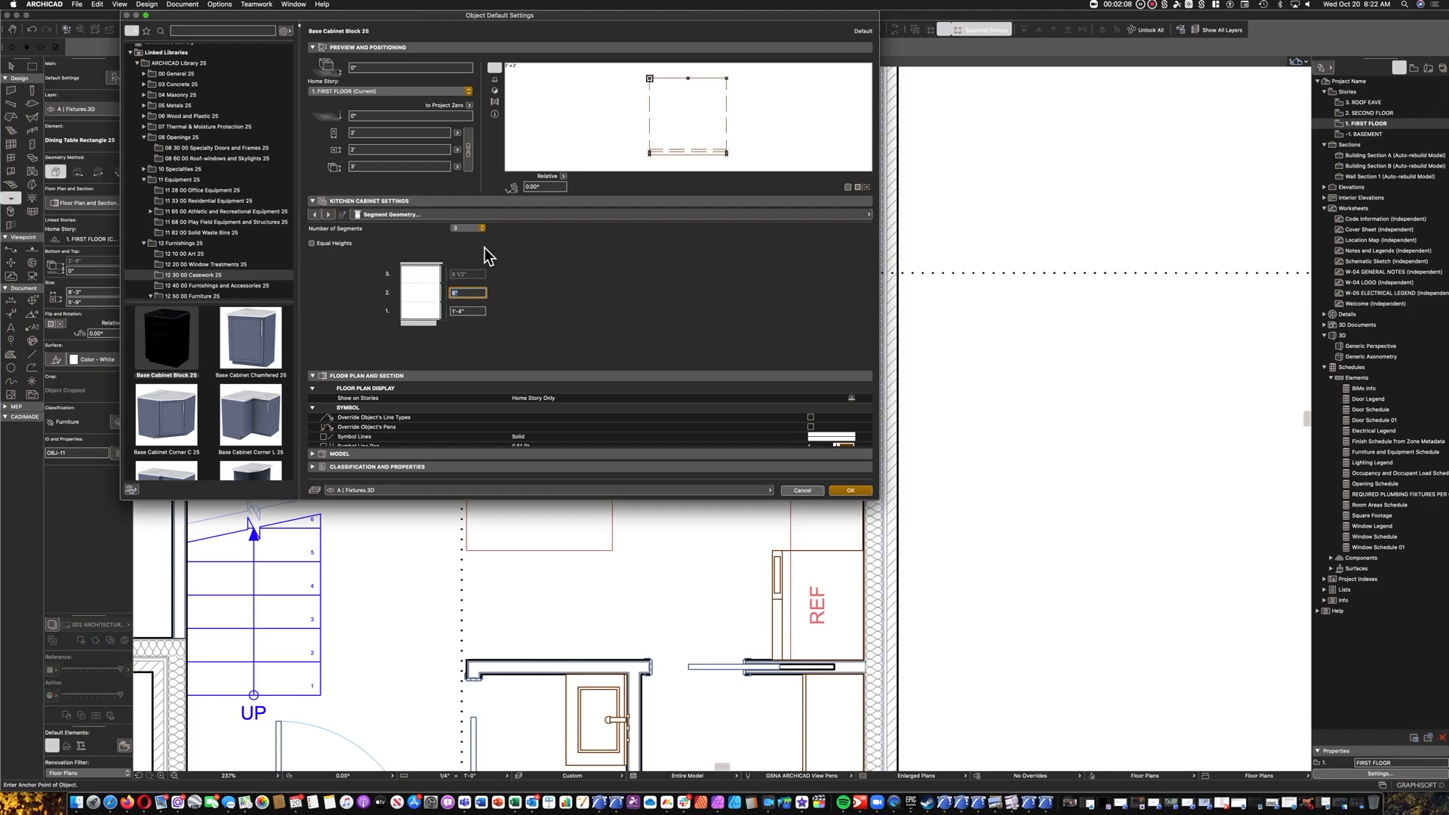
click(329, 215)
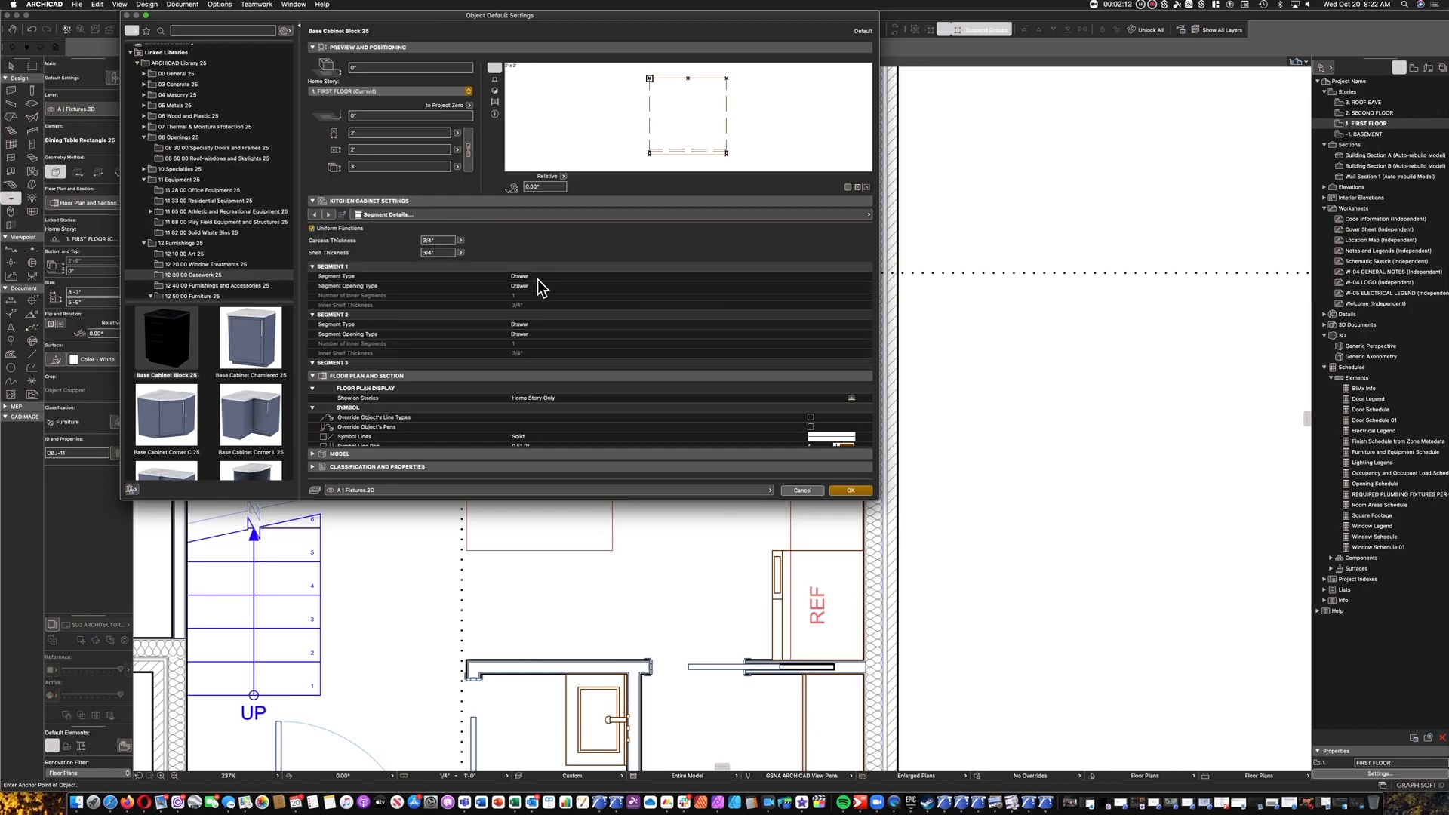
click(330, 215)
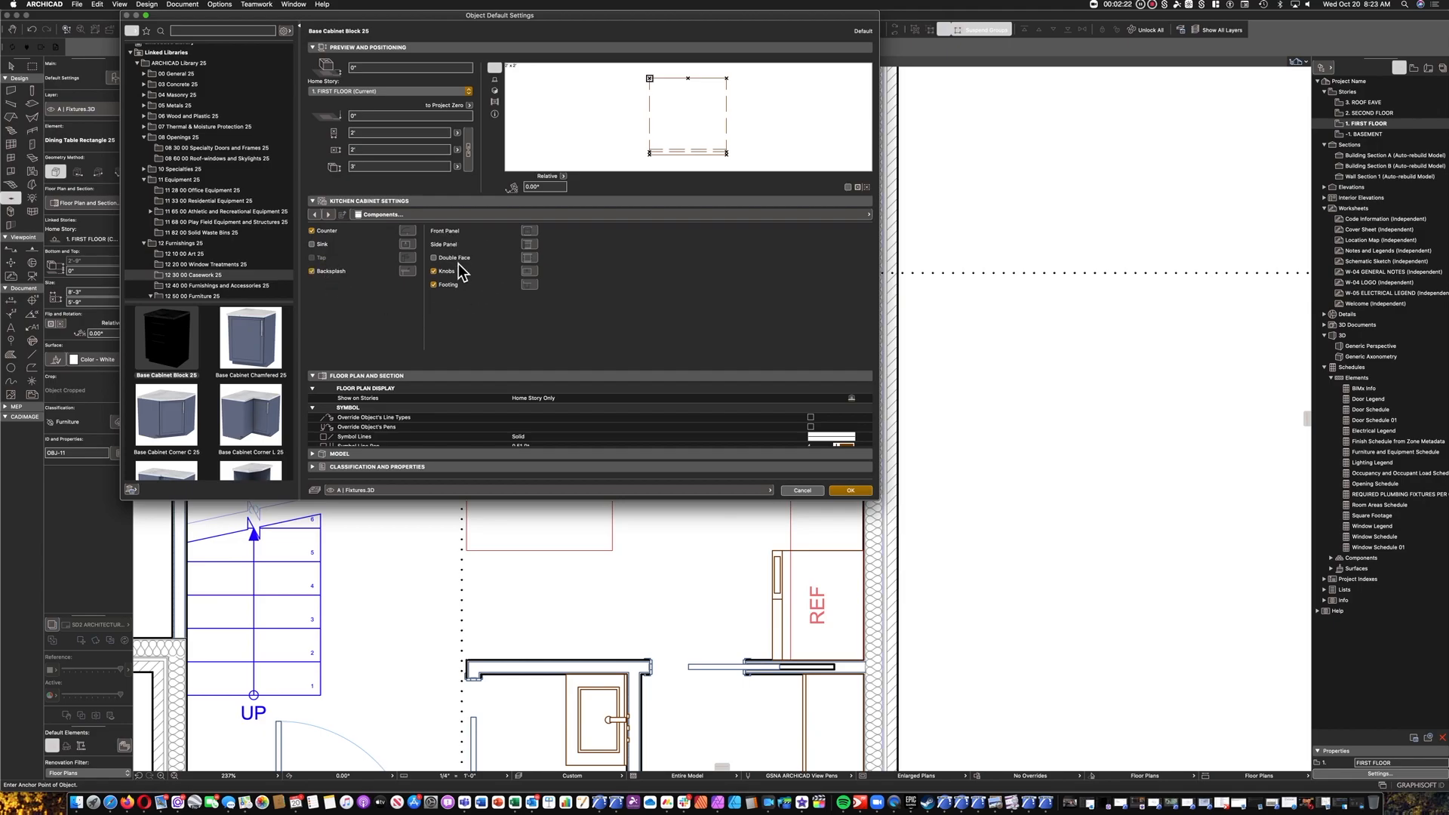
click(332, 217)
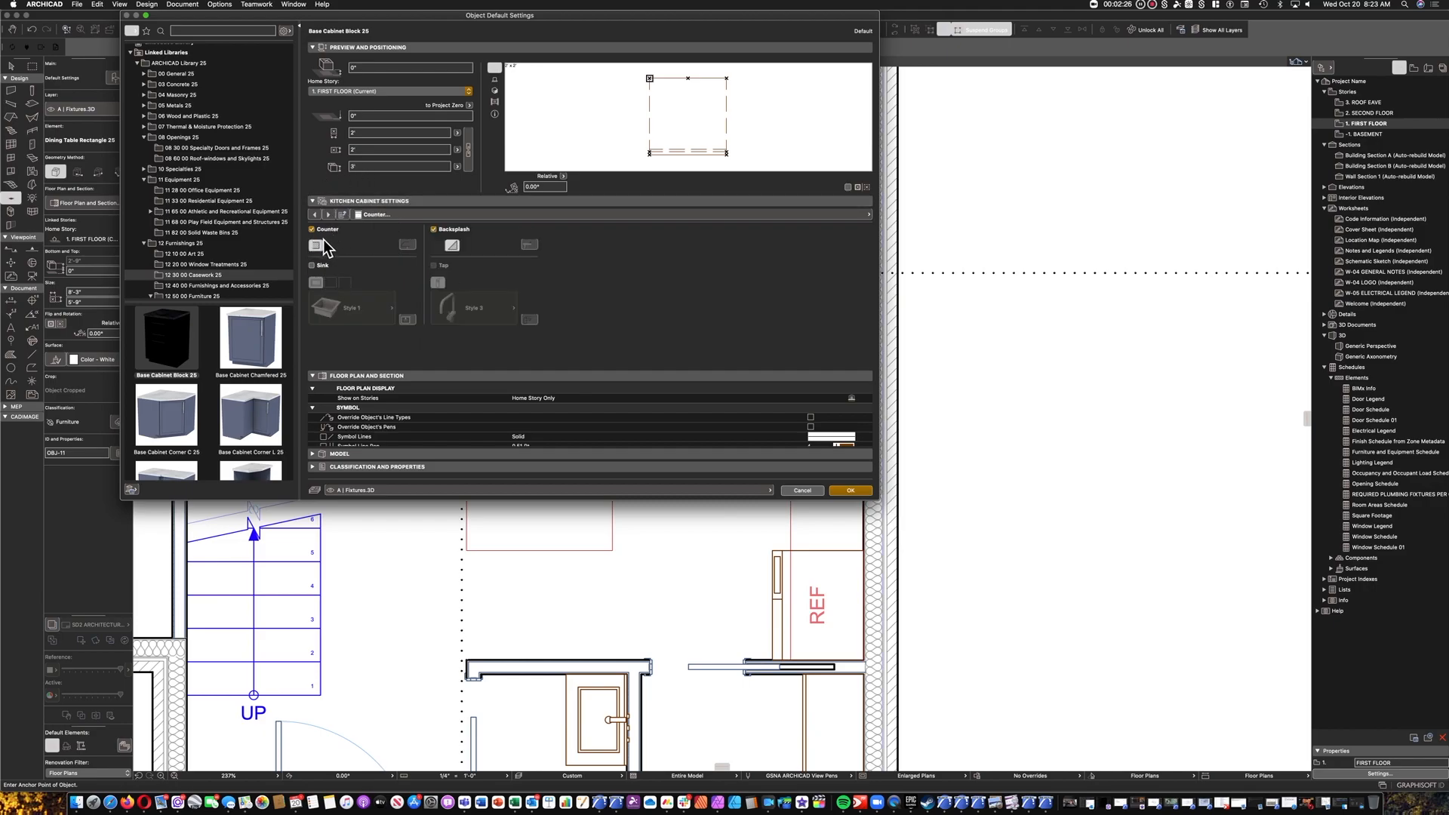
click(442, 248)
click(337, 217)
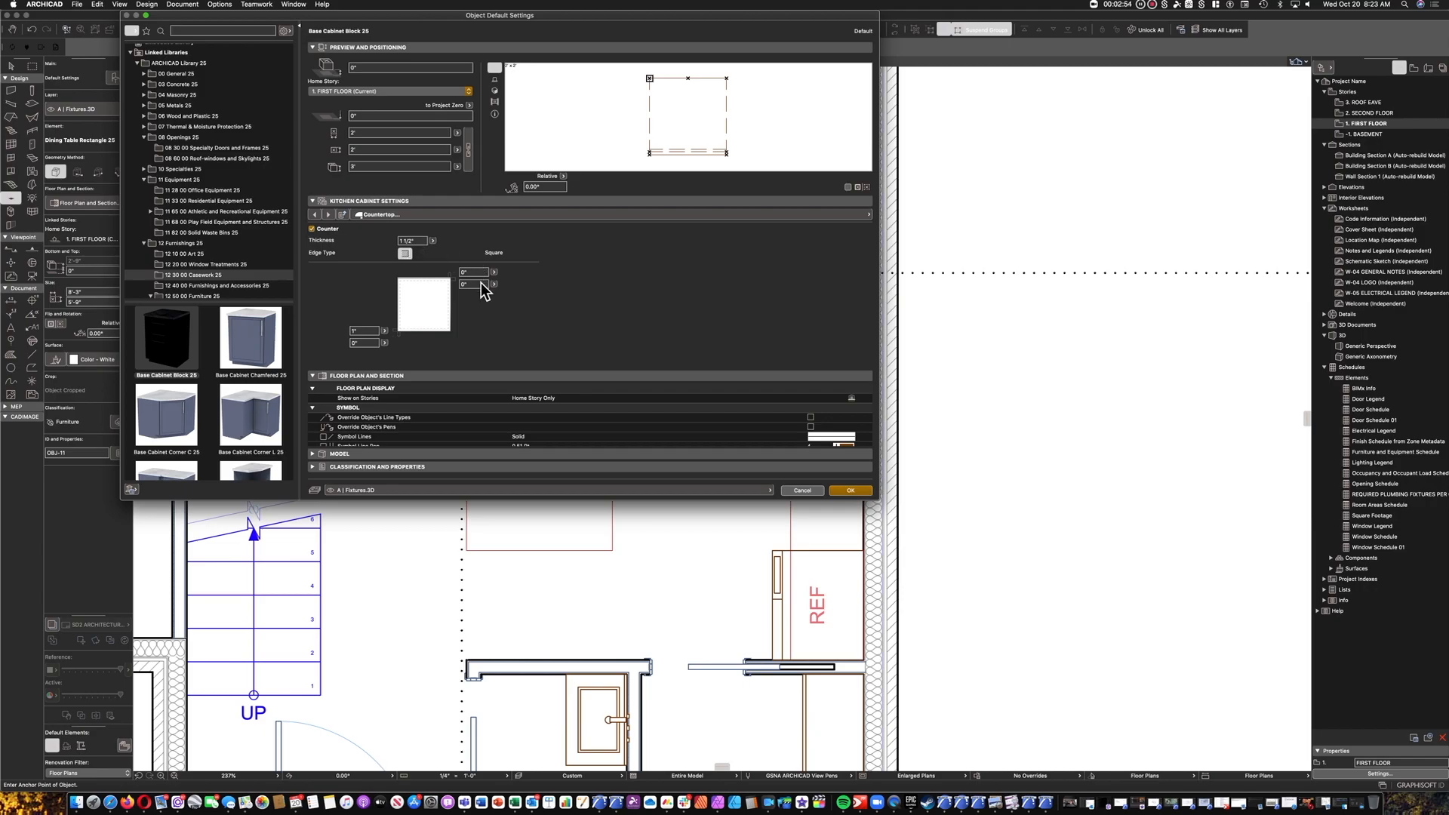
click(329, 215)
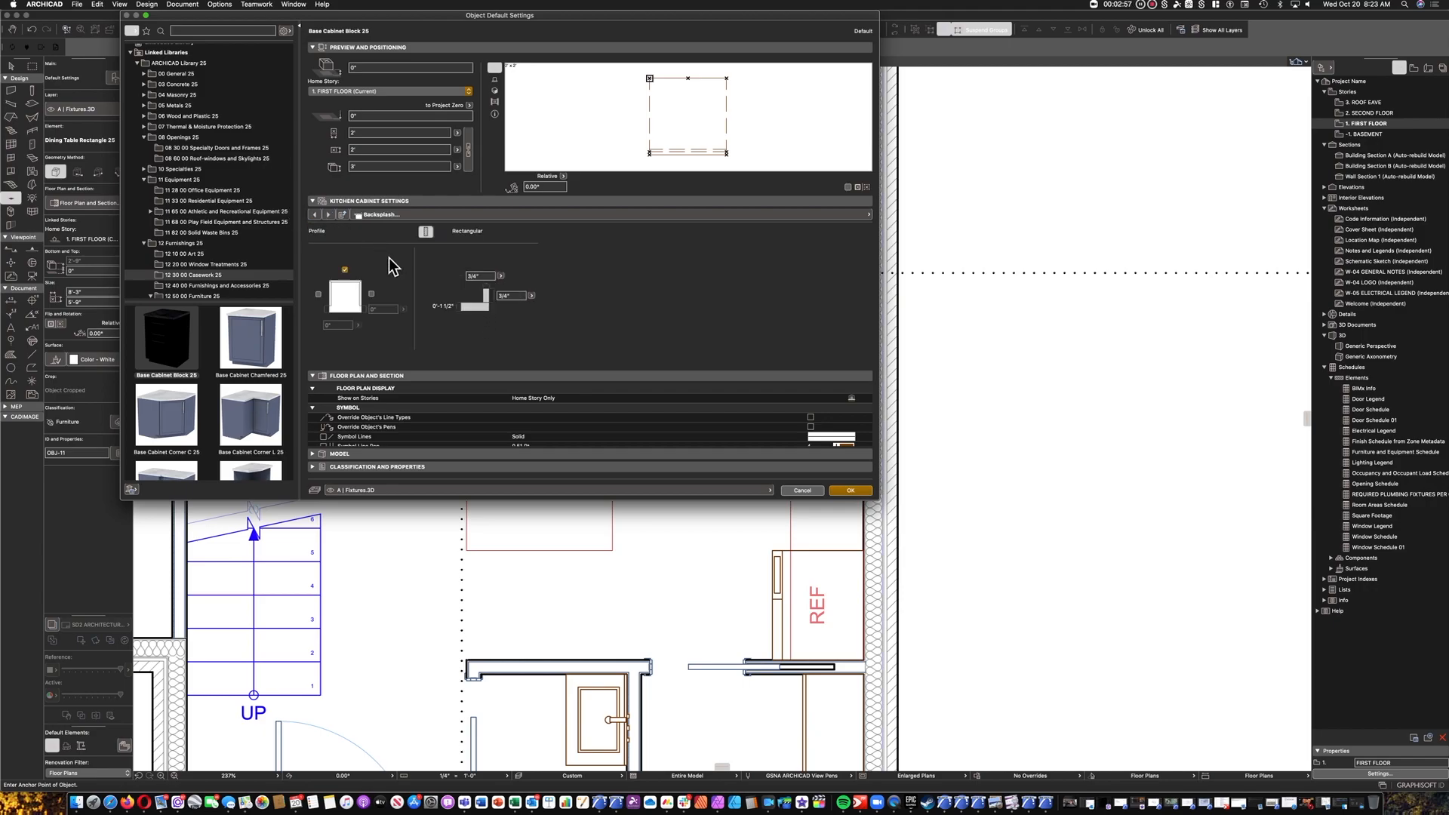
double_click(510, 296)
text(4")
Review the cabinet's sink, tap, front panel, side panel, double face and countertop settings.
click(329, 216)
click(329, 215)
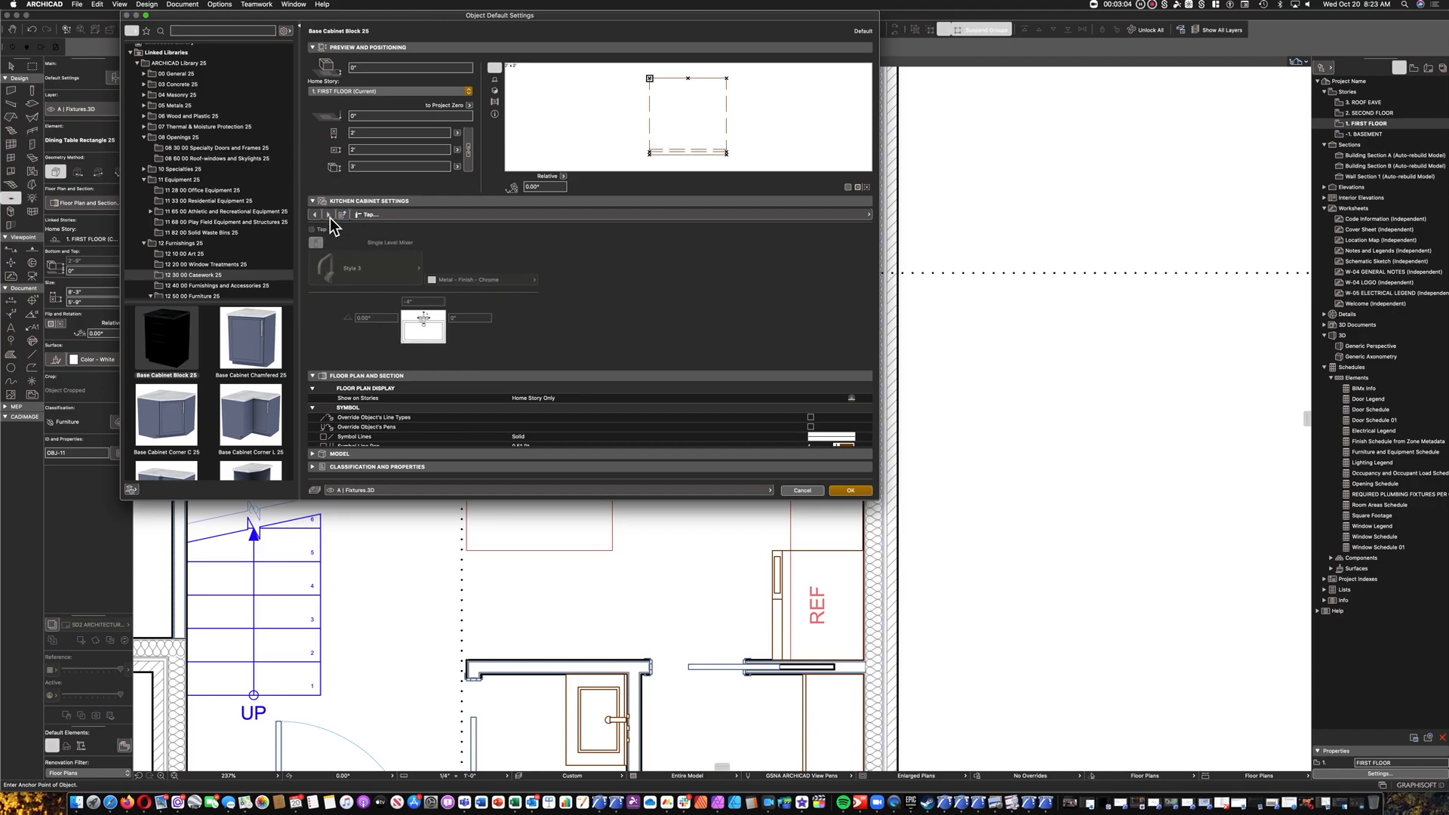
click(329, 216)
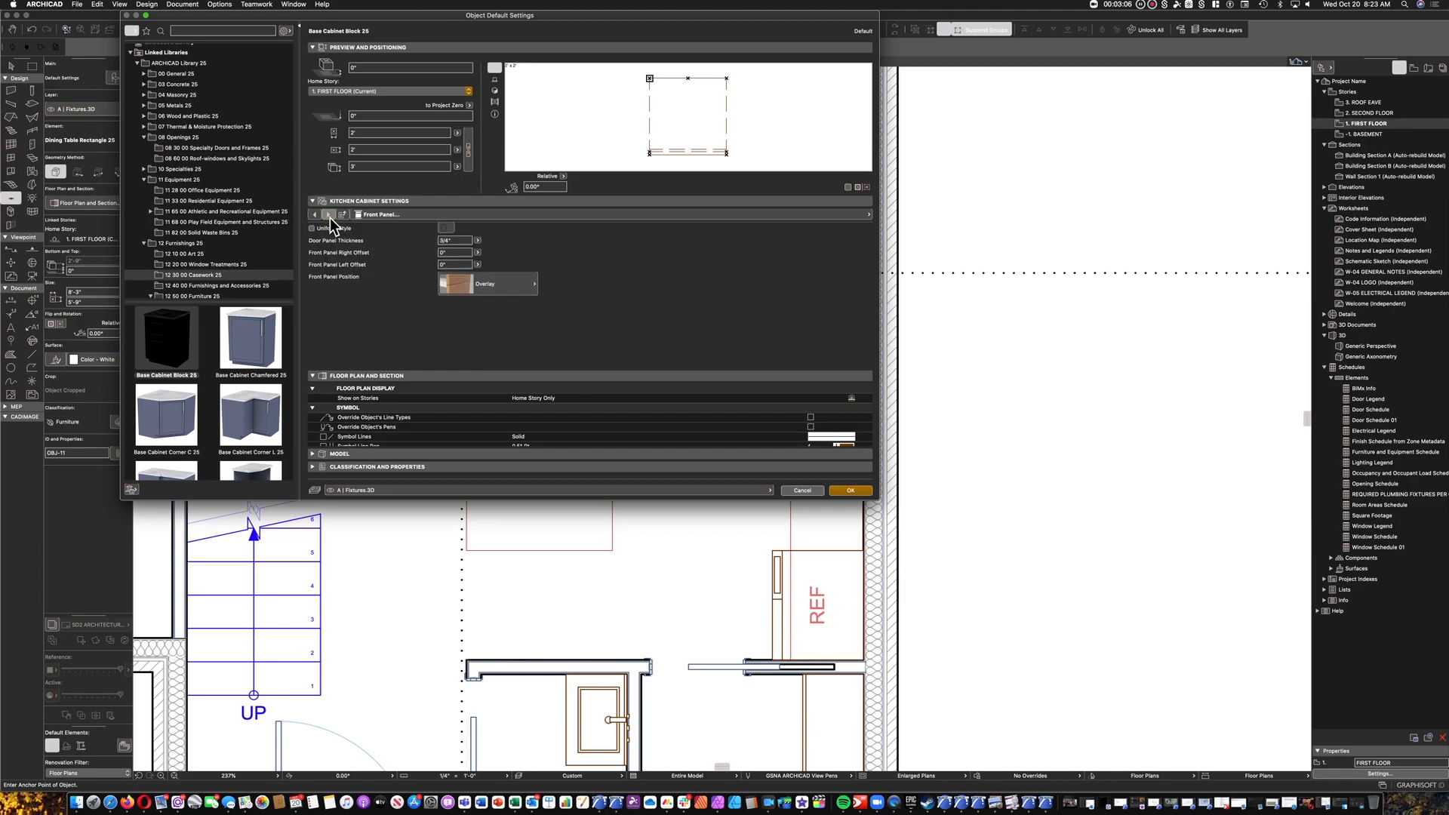
click(329, 216)
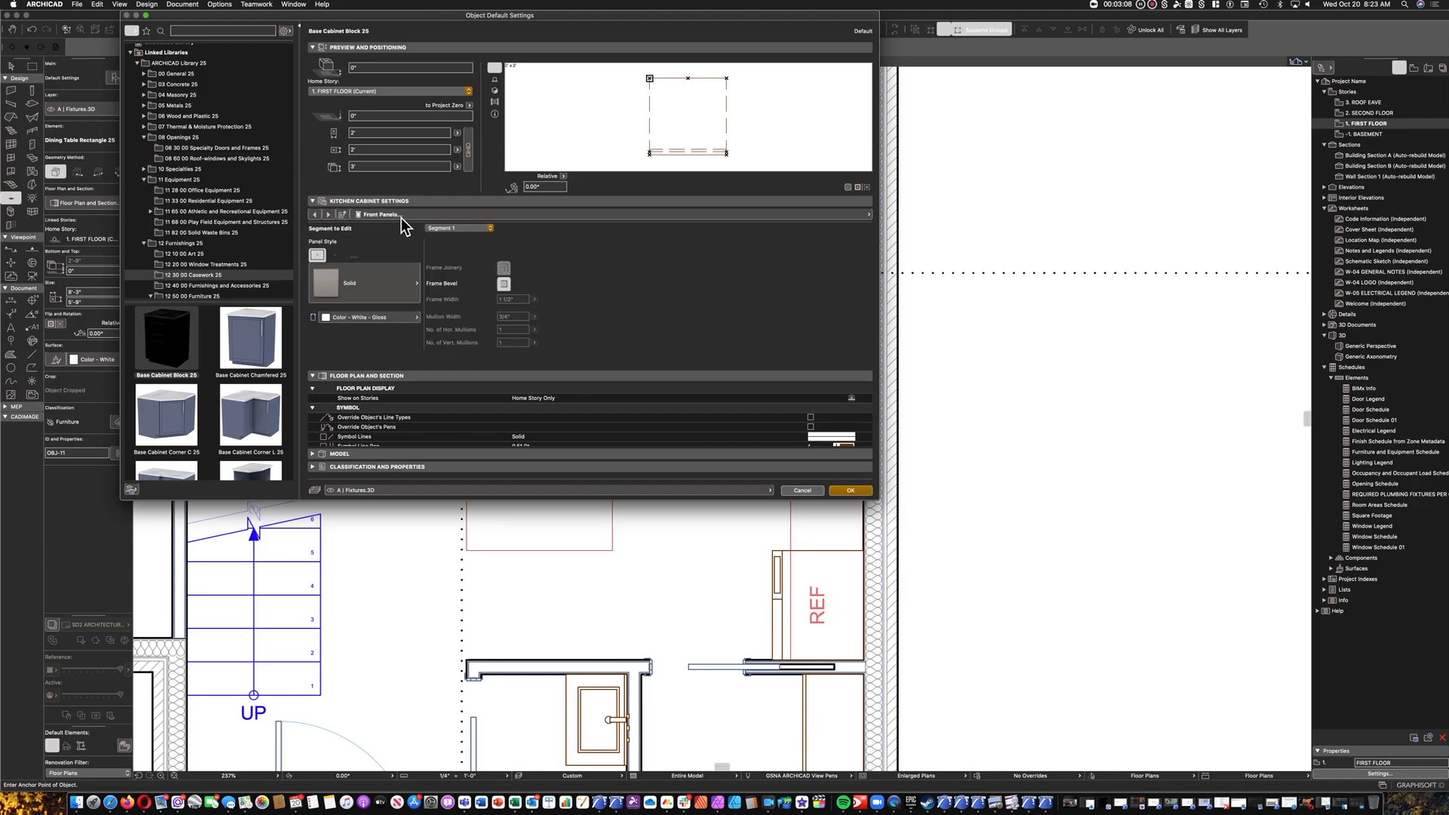
click(329, 216)
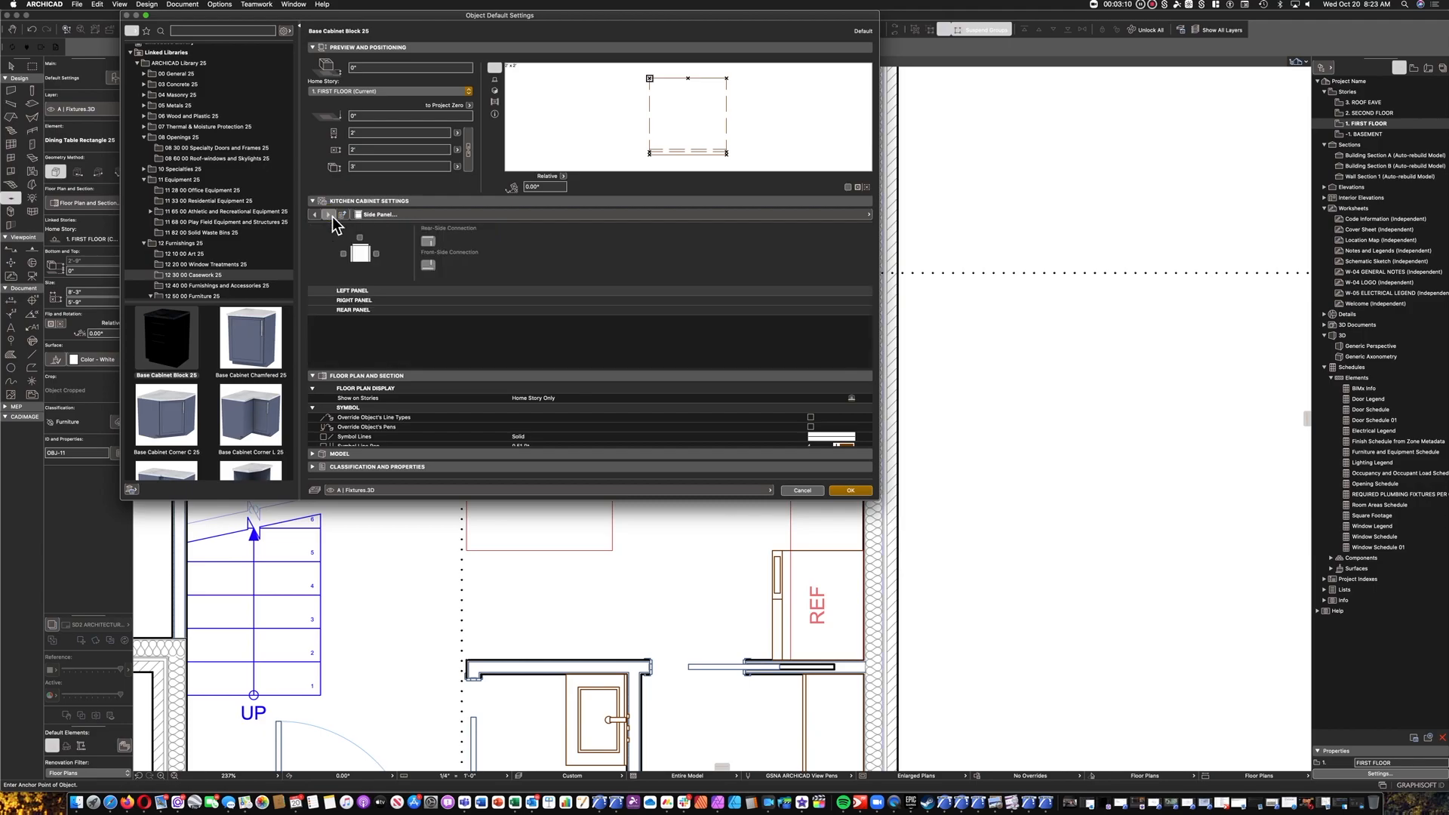
click(330, 216)
click(330, 215)
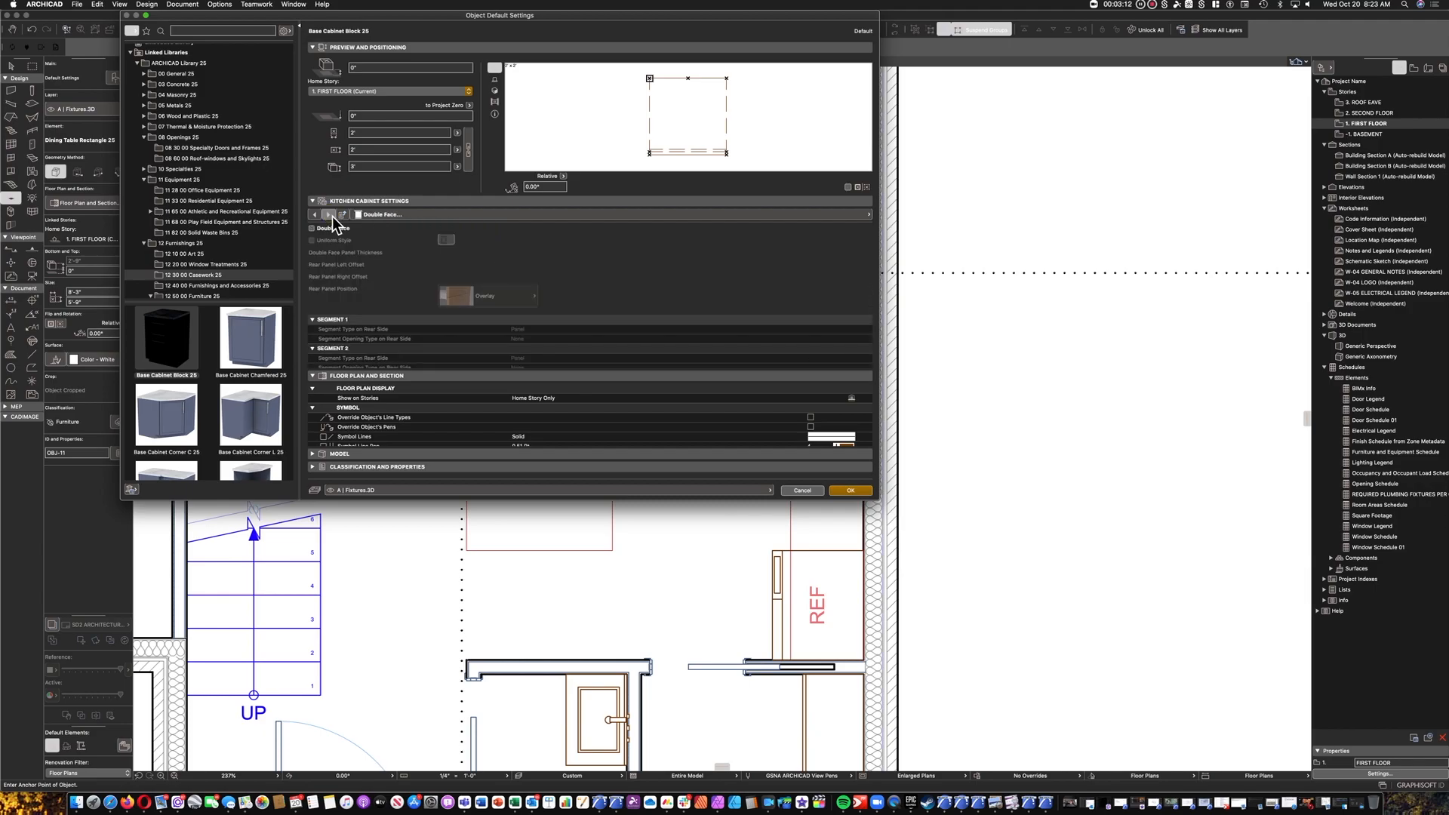
click(329, 216)
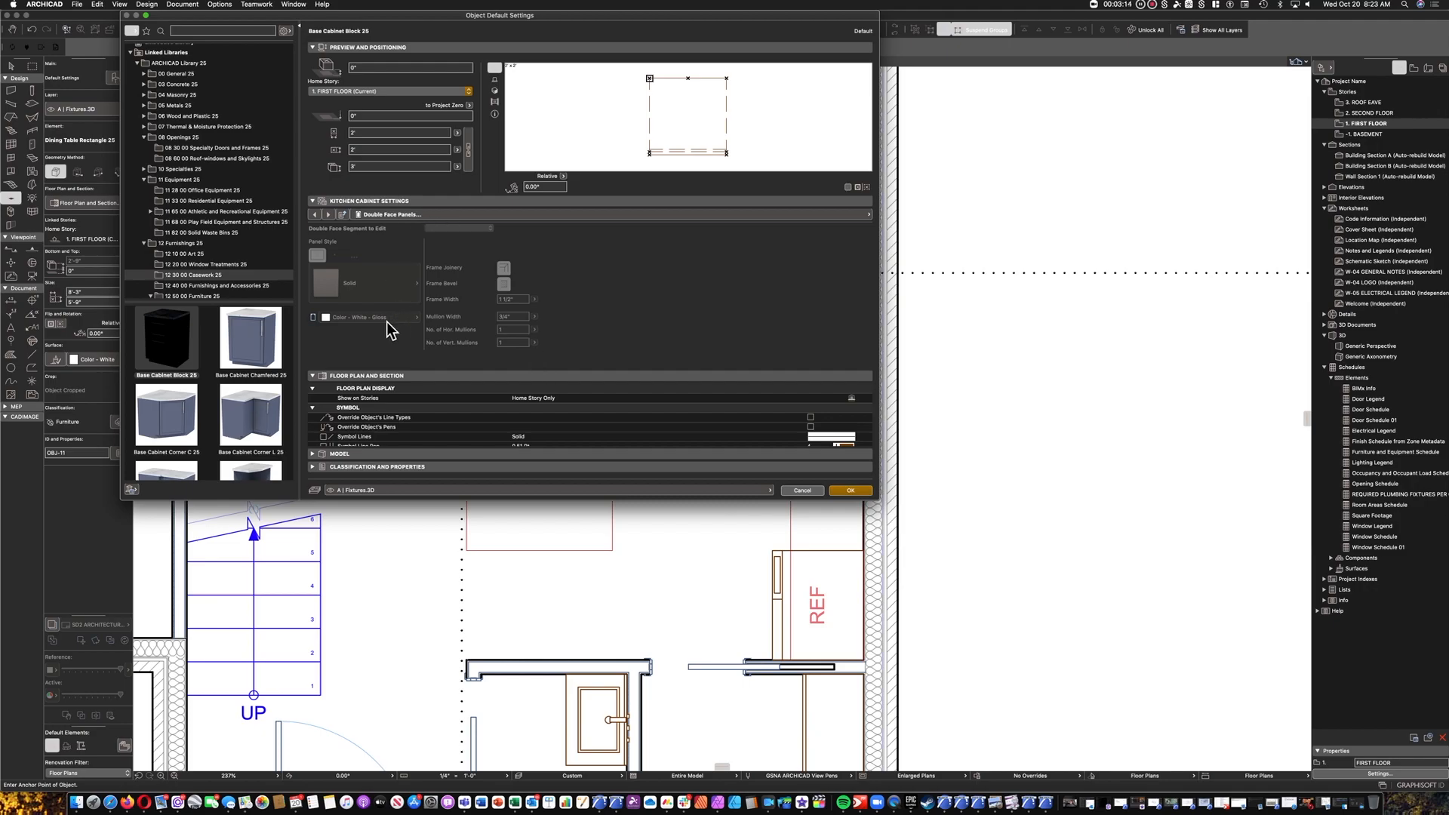
click(441, 214)
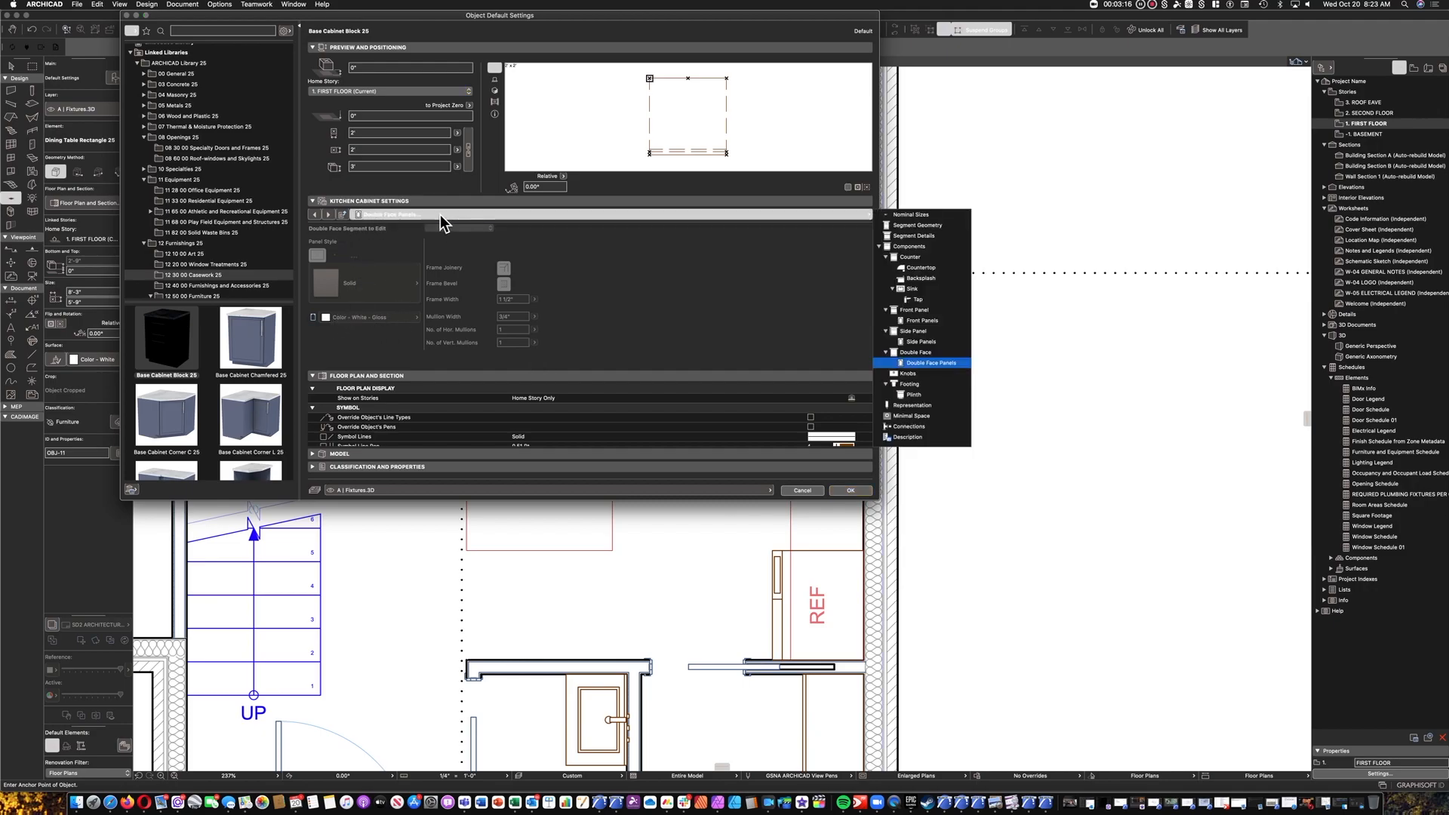
click(916, 257)
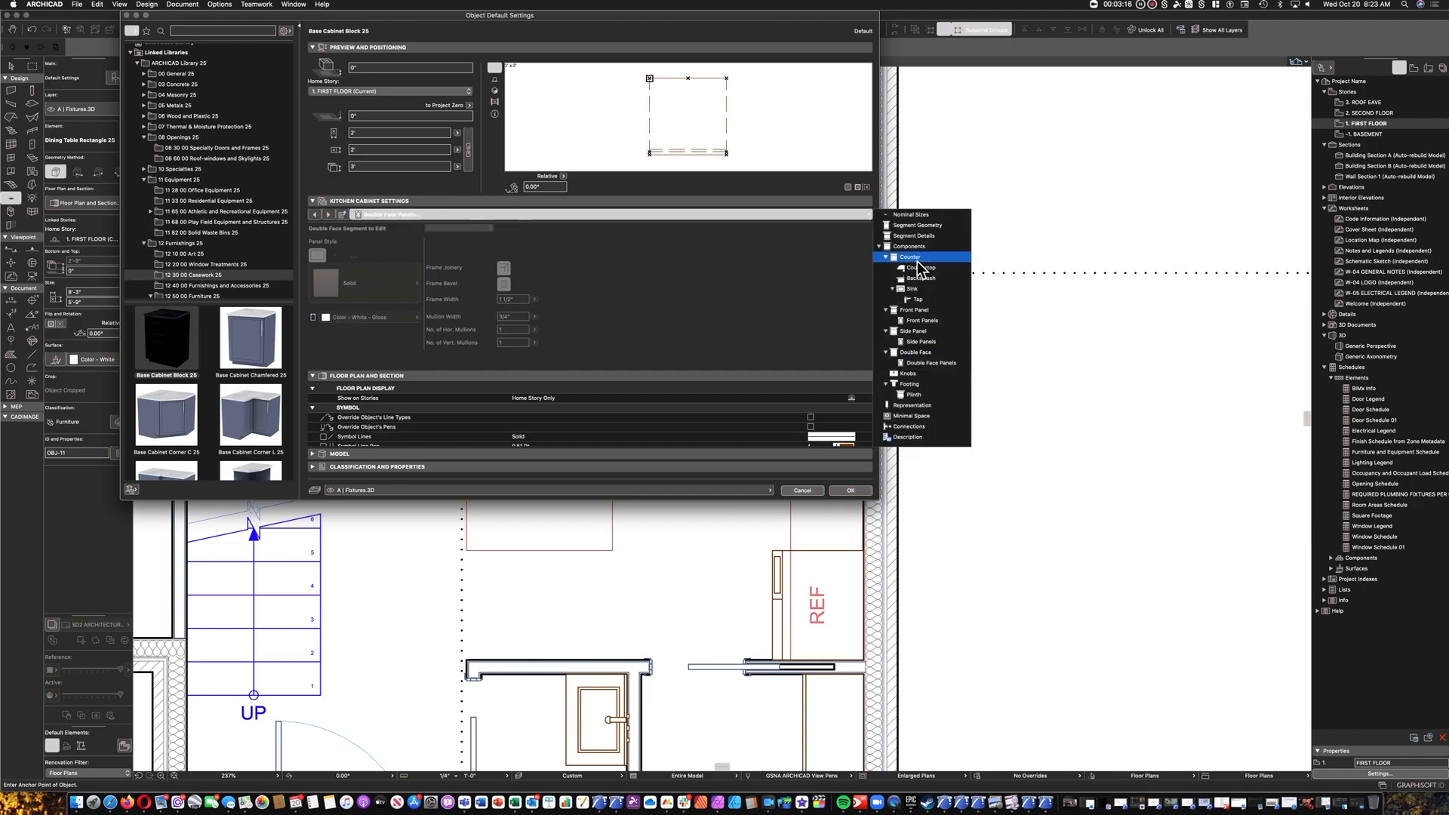
click(920, 268)
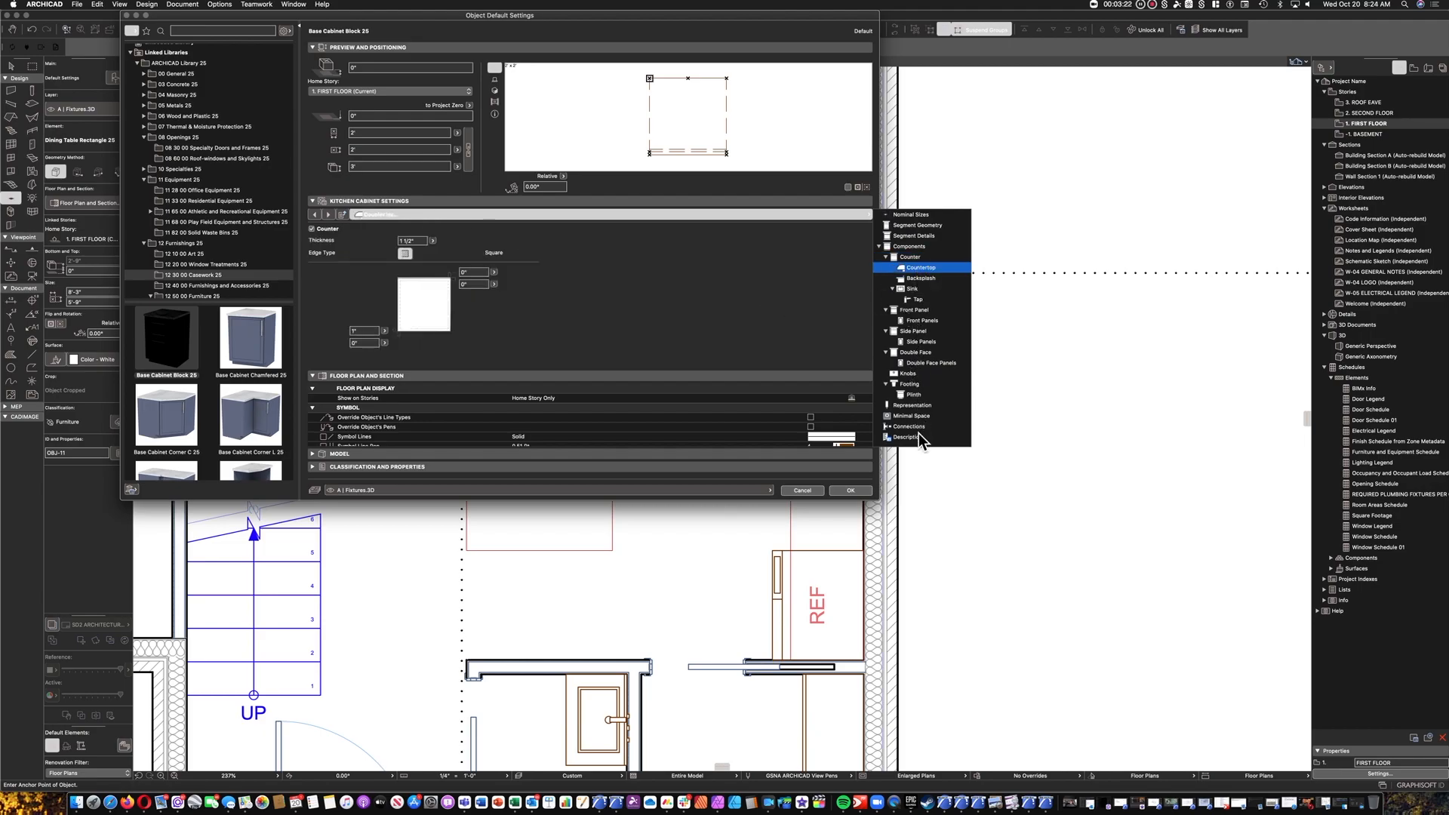
Set the cabinet's counter surface to Stone - Finish - Granite in its representation settings.
click(915, 406)
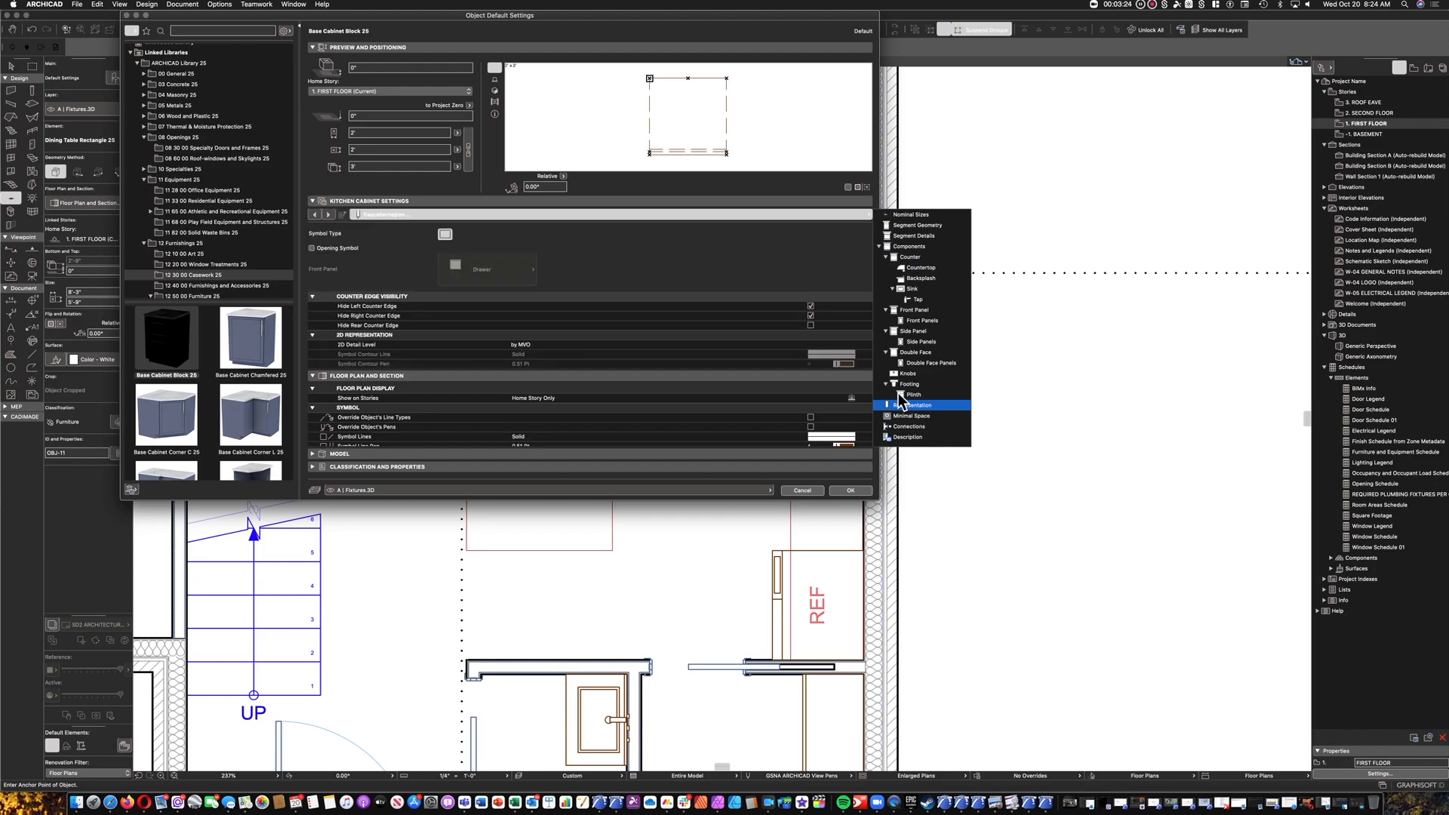
scroll(649, 337, down, 5)
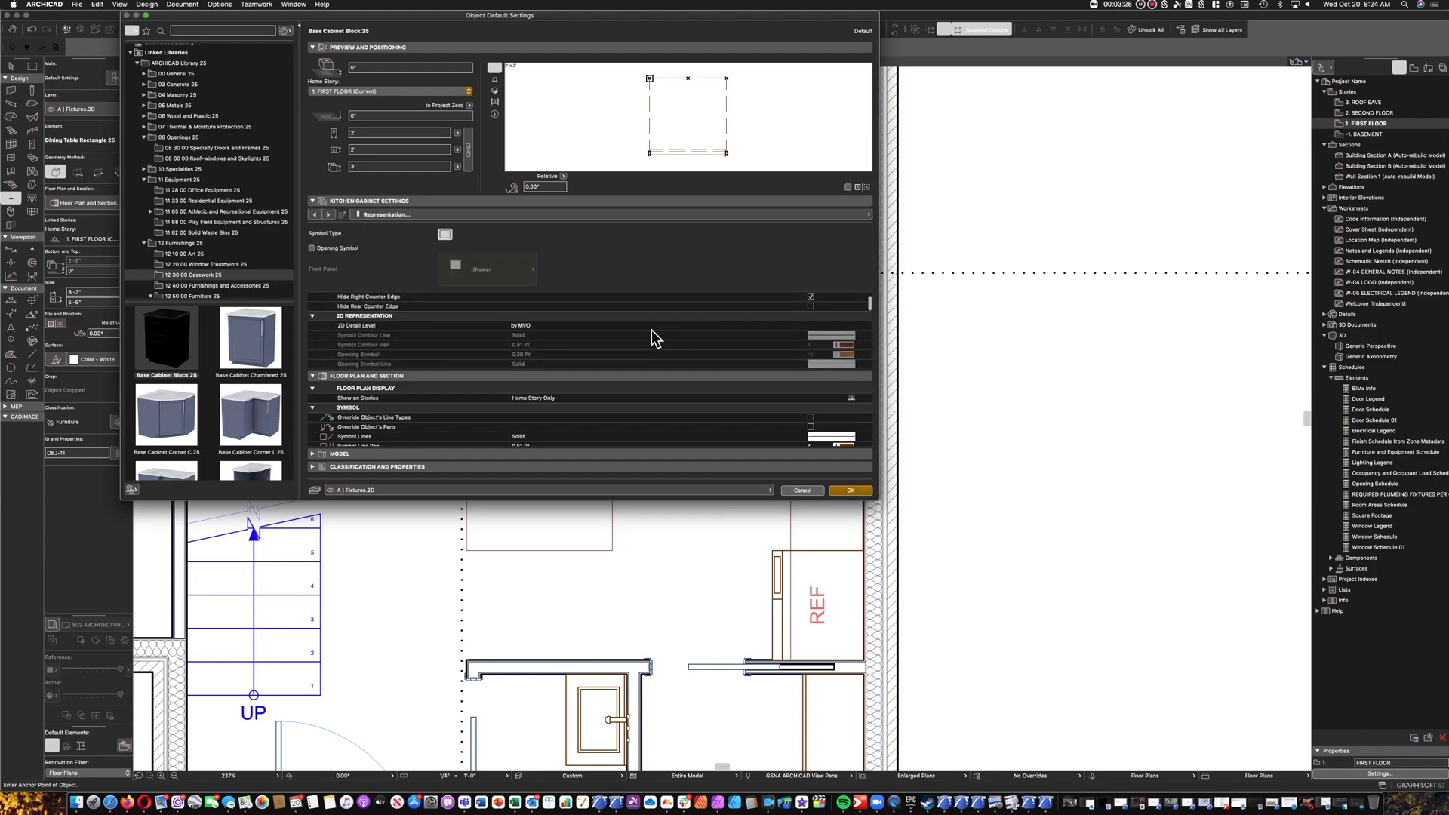
scroll(650, 329, down, 4)
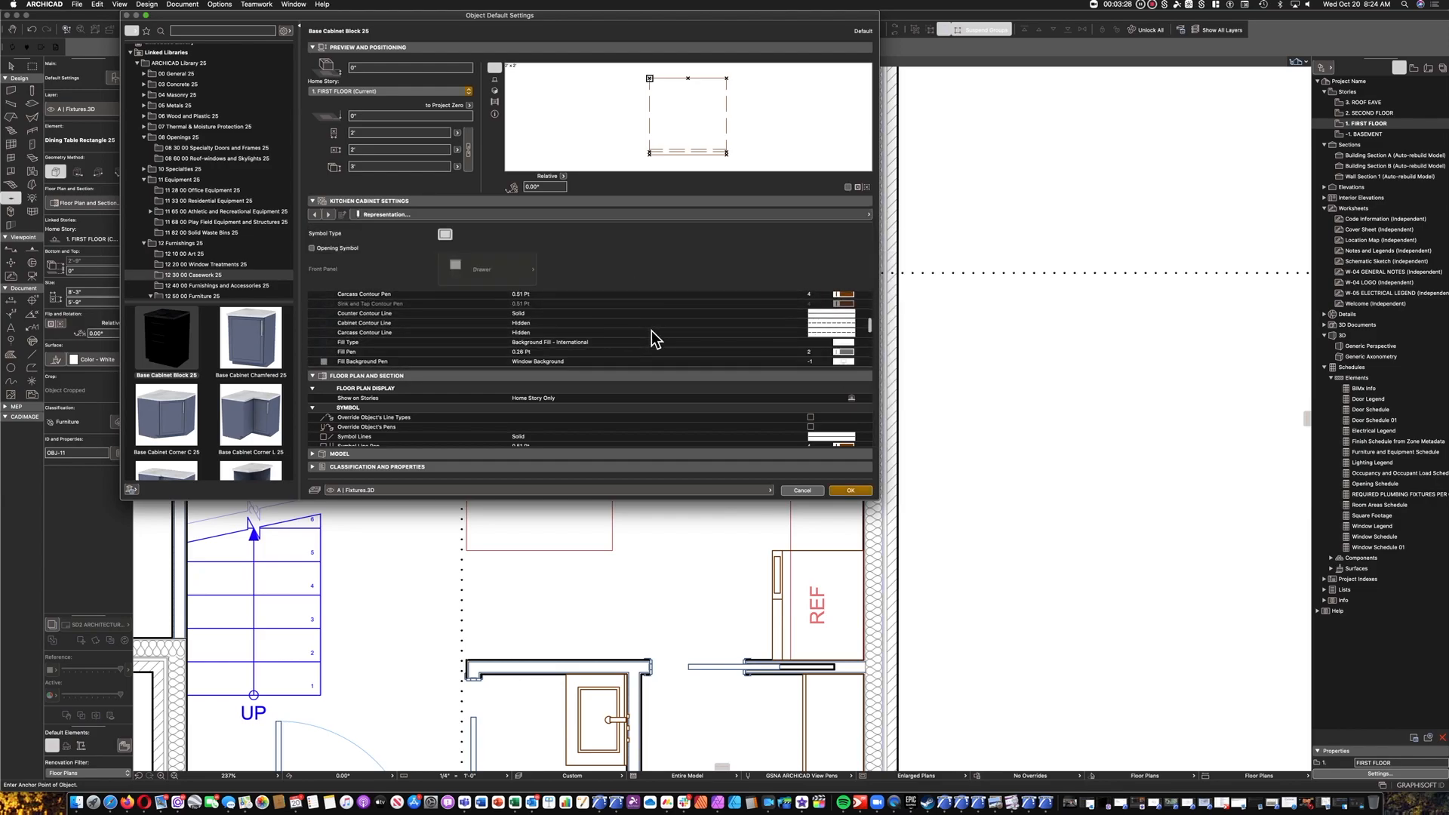
scroll(800, 342, down, 2)
scroll(722, 335, down, 3)
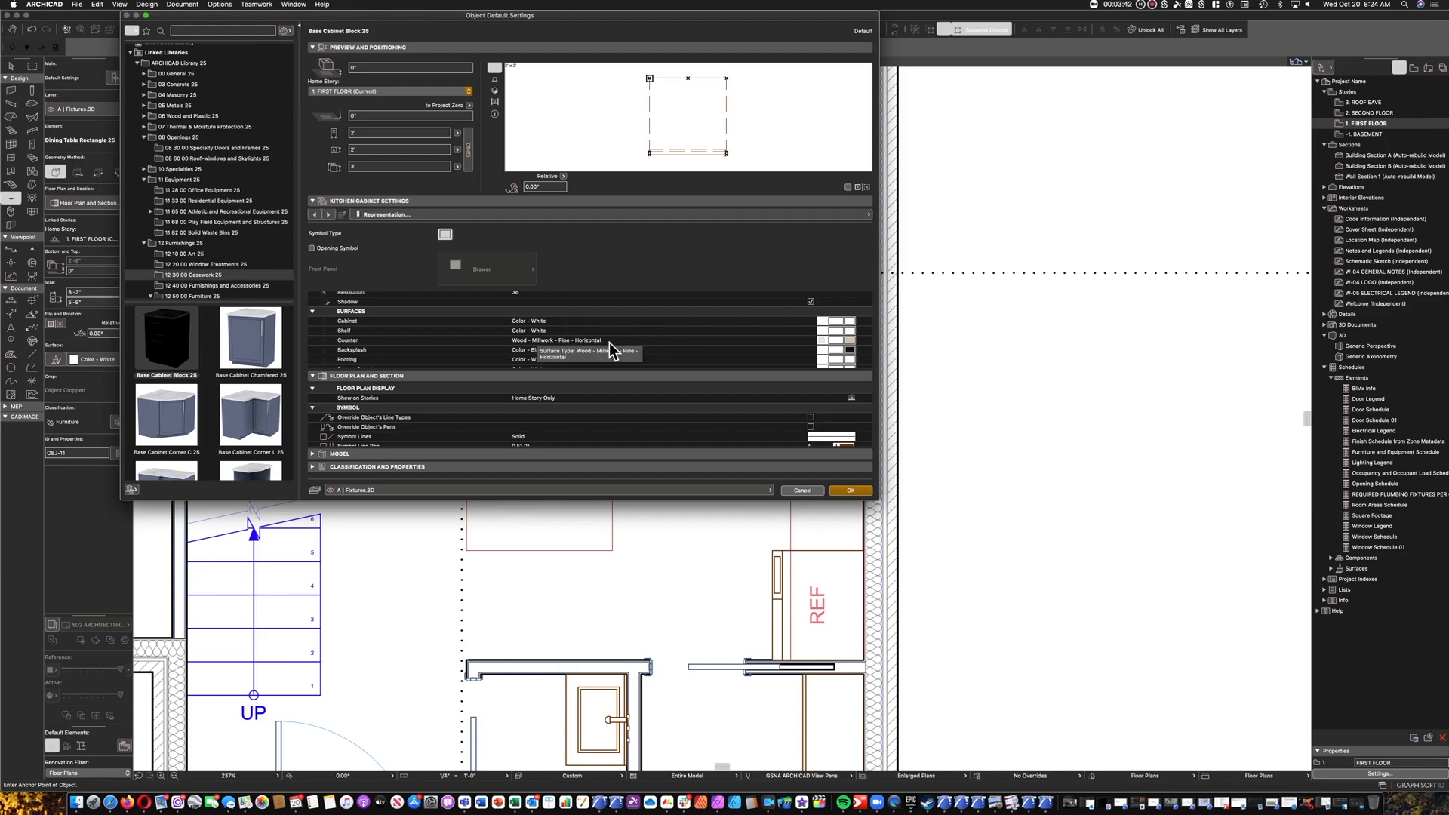
click(609, 344)
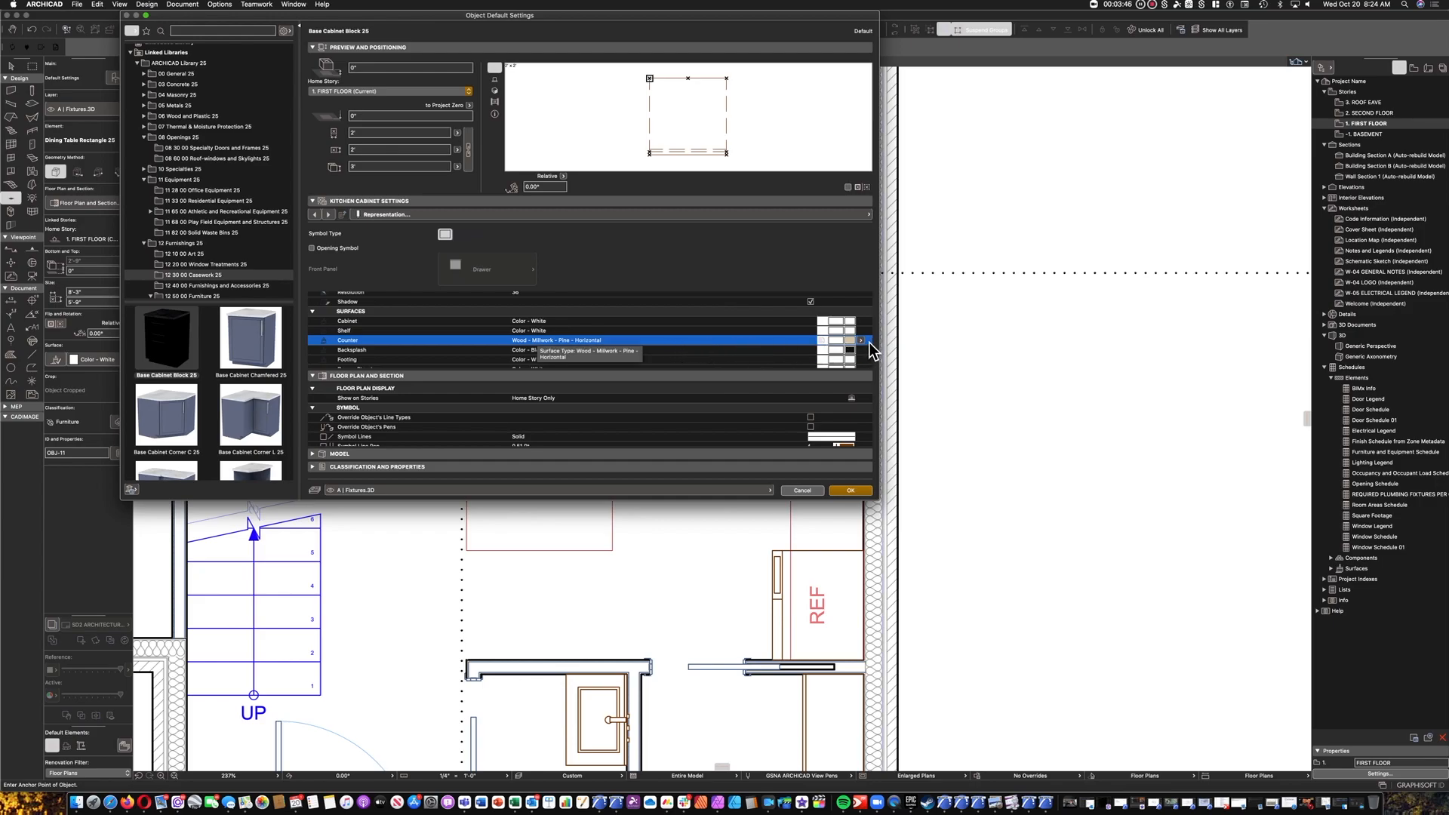
click(860, 341)
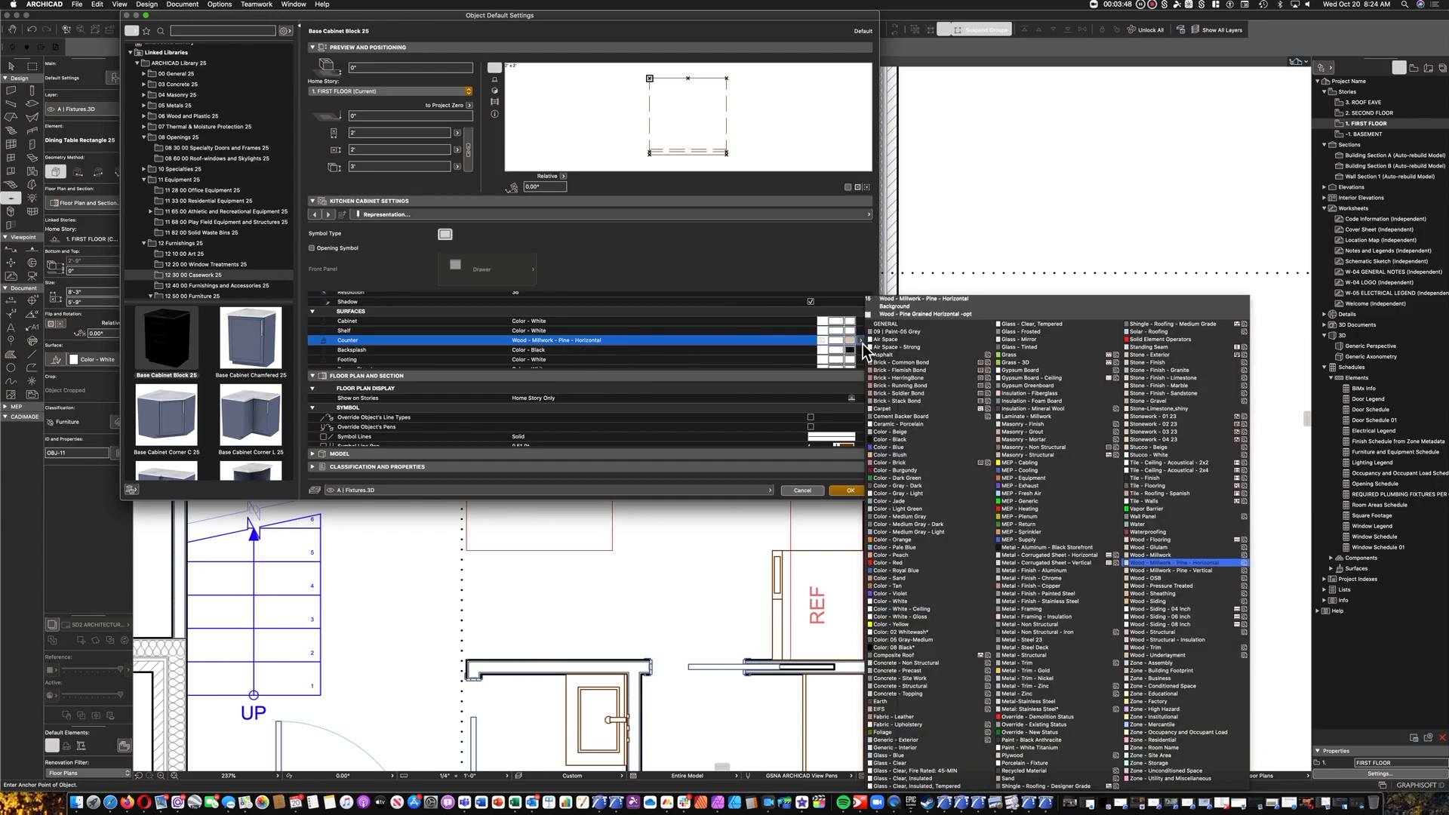
click(1190, 379)
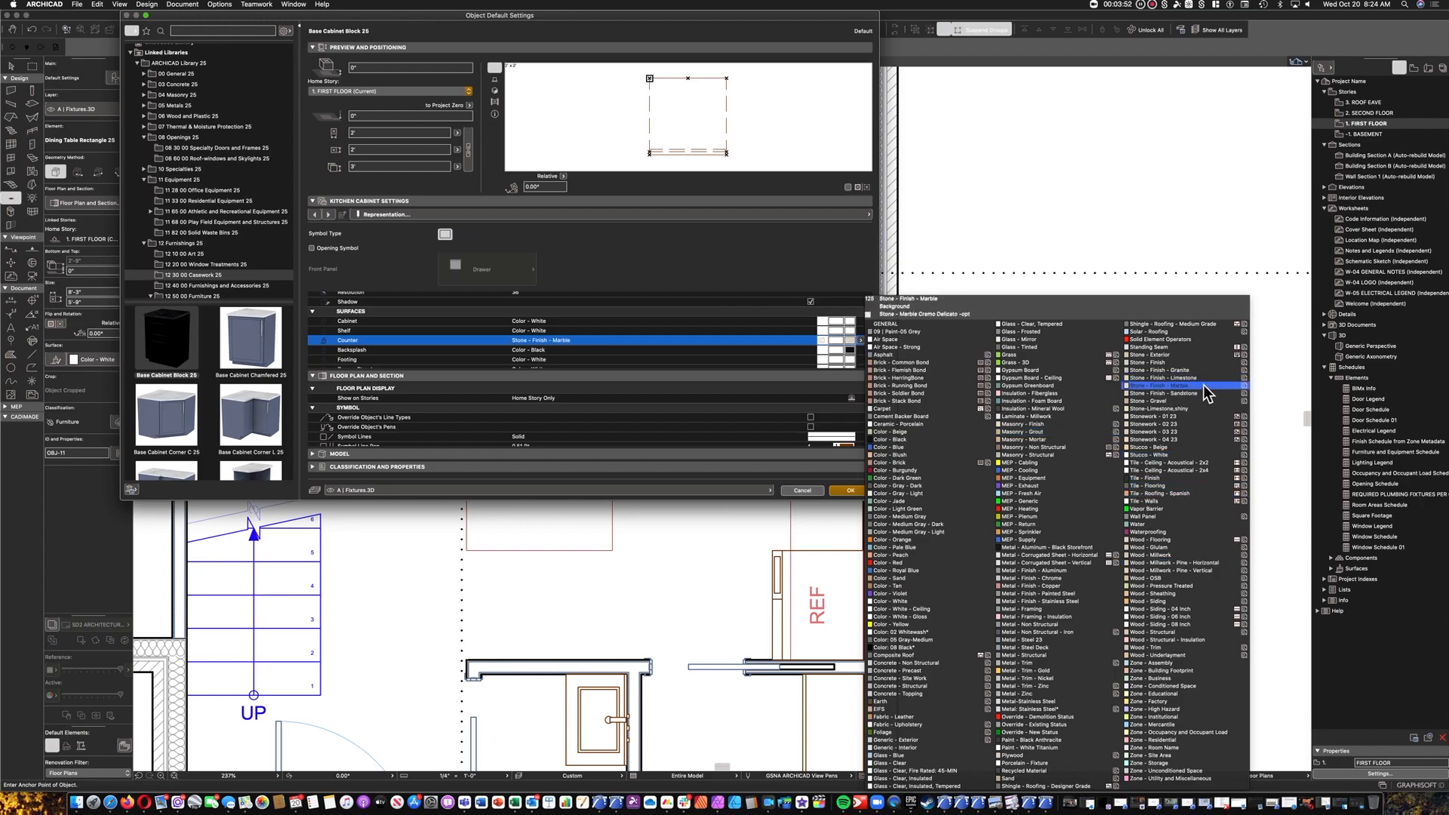
click(1189, 371)
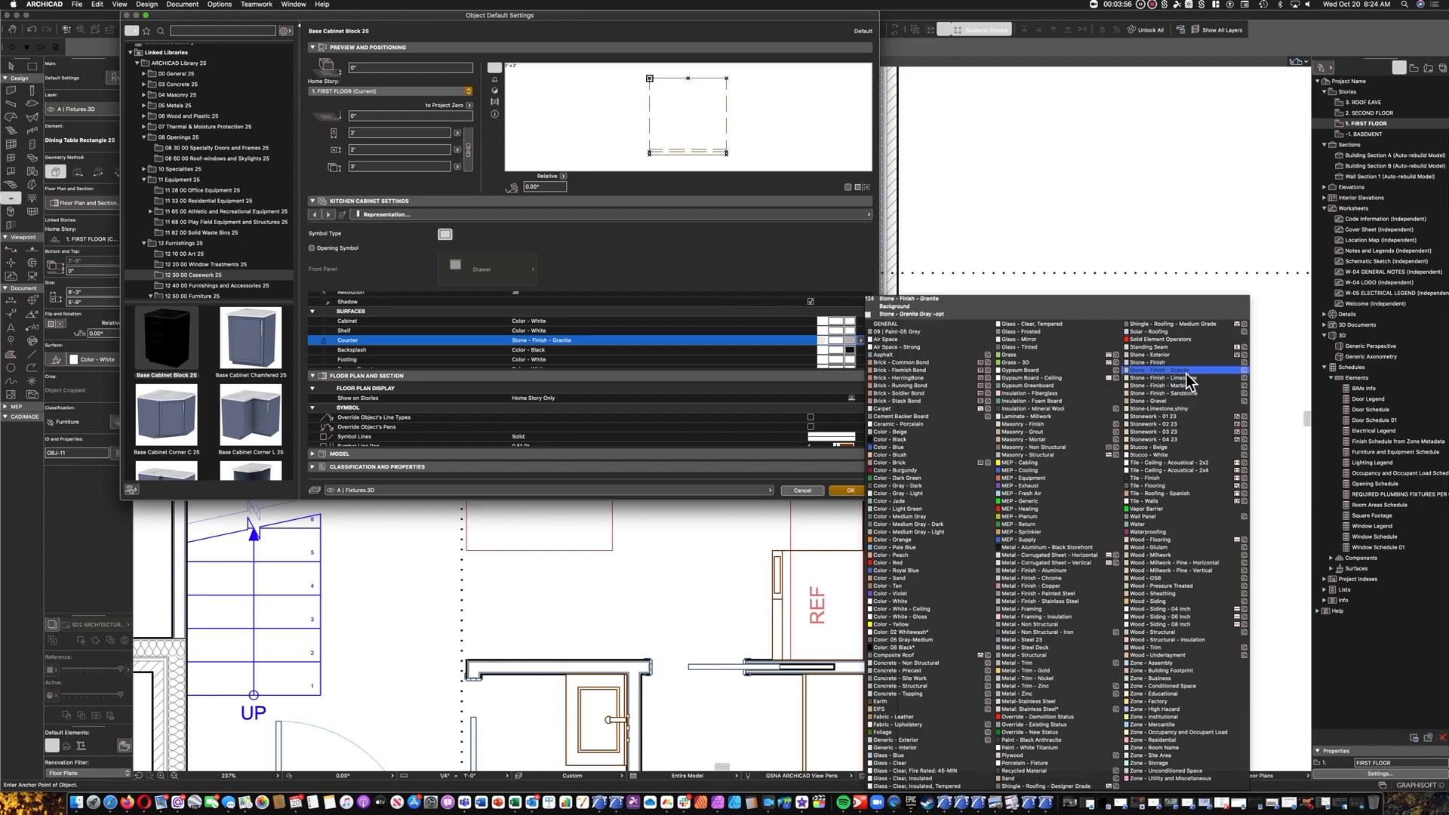
click(1187, 372)
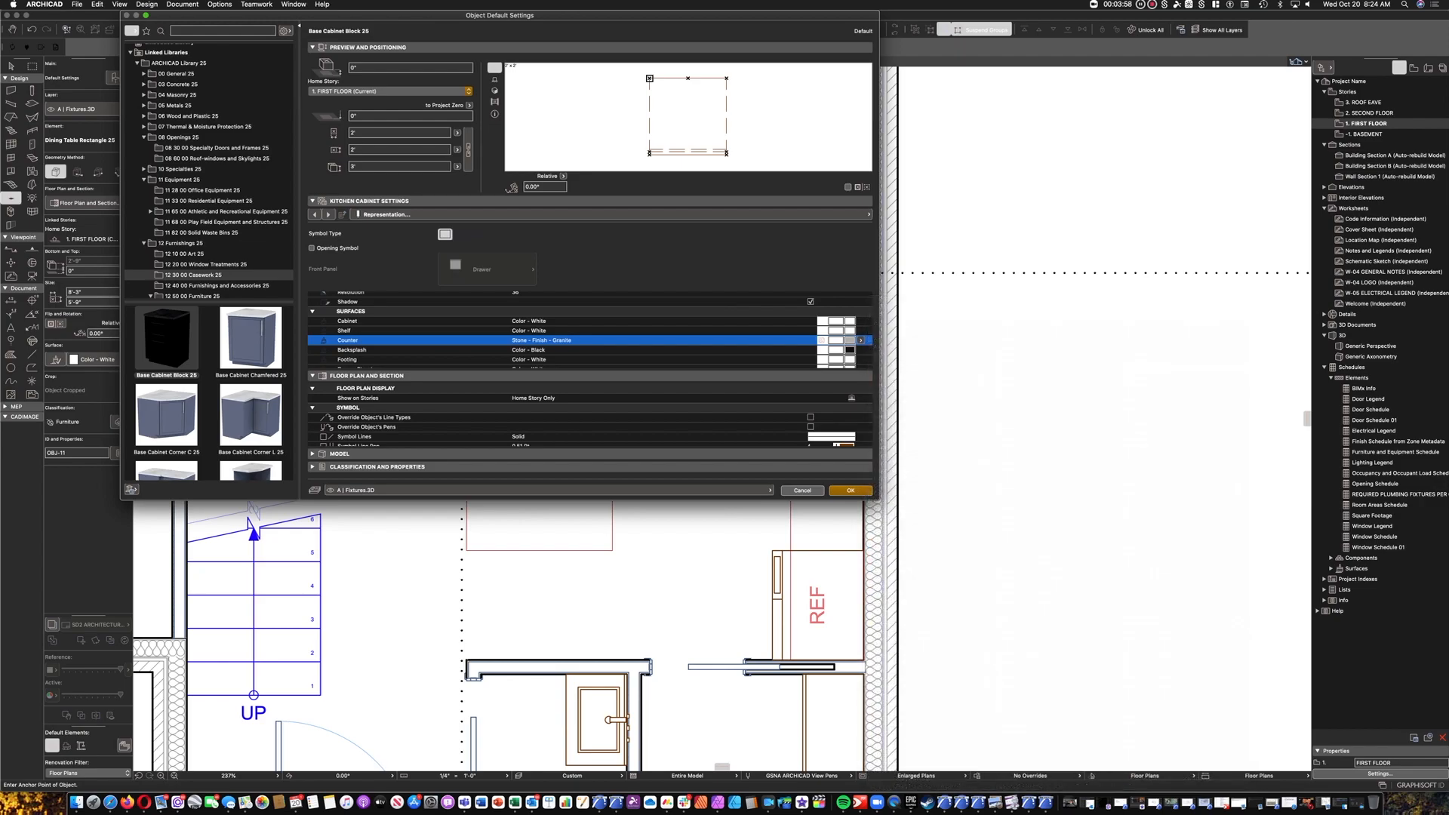
Set the cabinet's backsplash surface to Stone - Finish - Granite and preview the cabinet in 3D.
scroll(860, 366, up, 1)
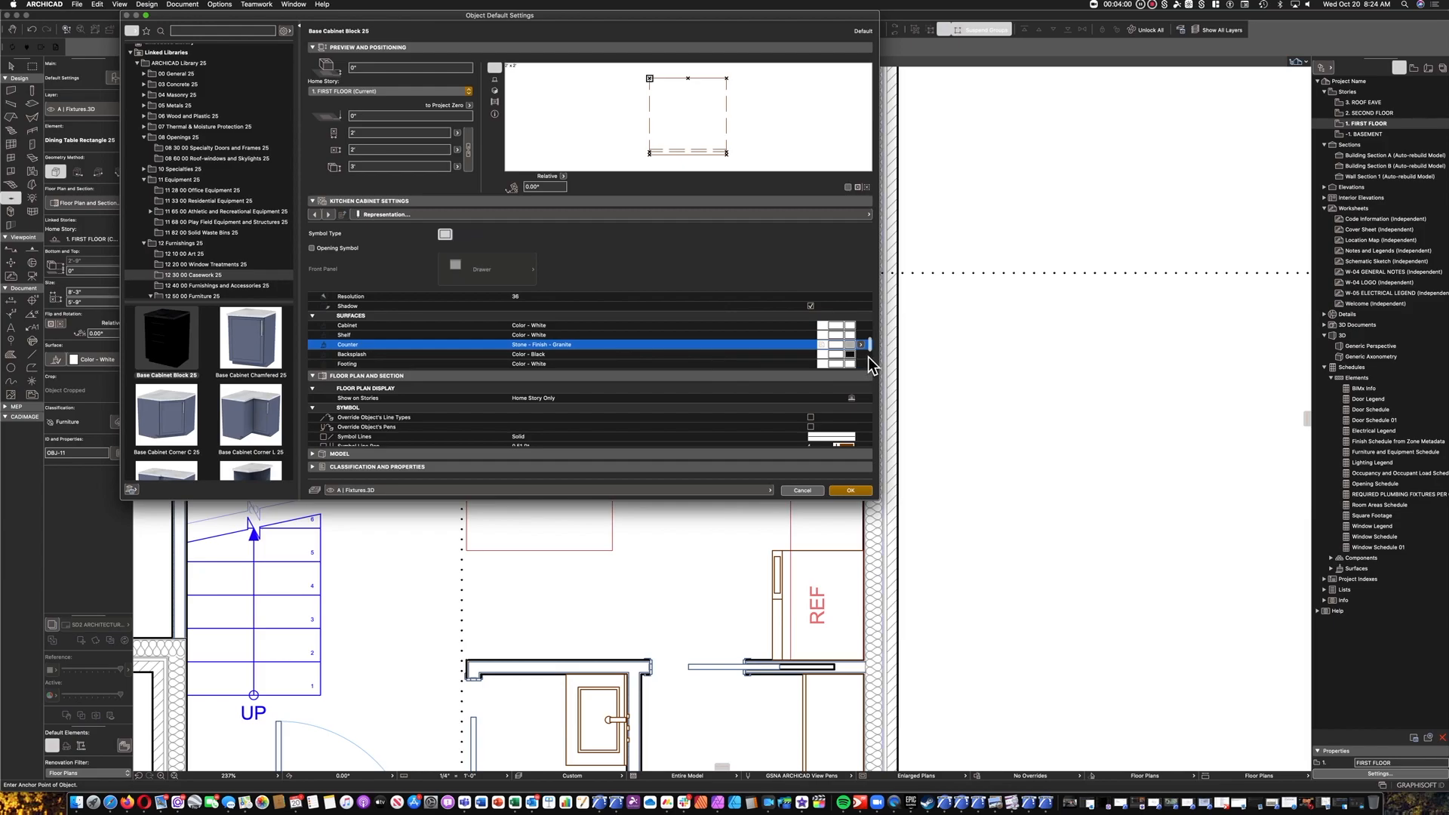
click(861, 355)
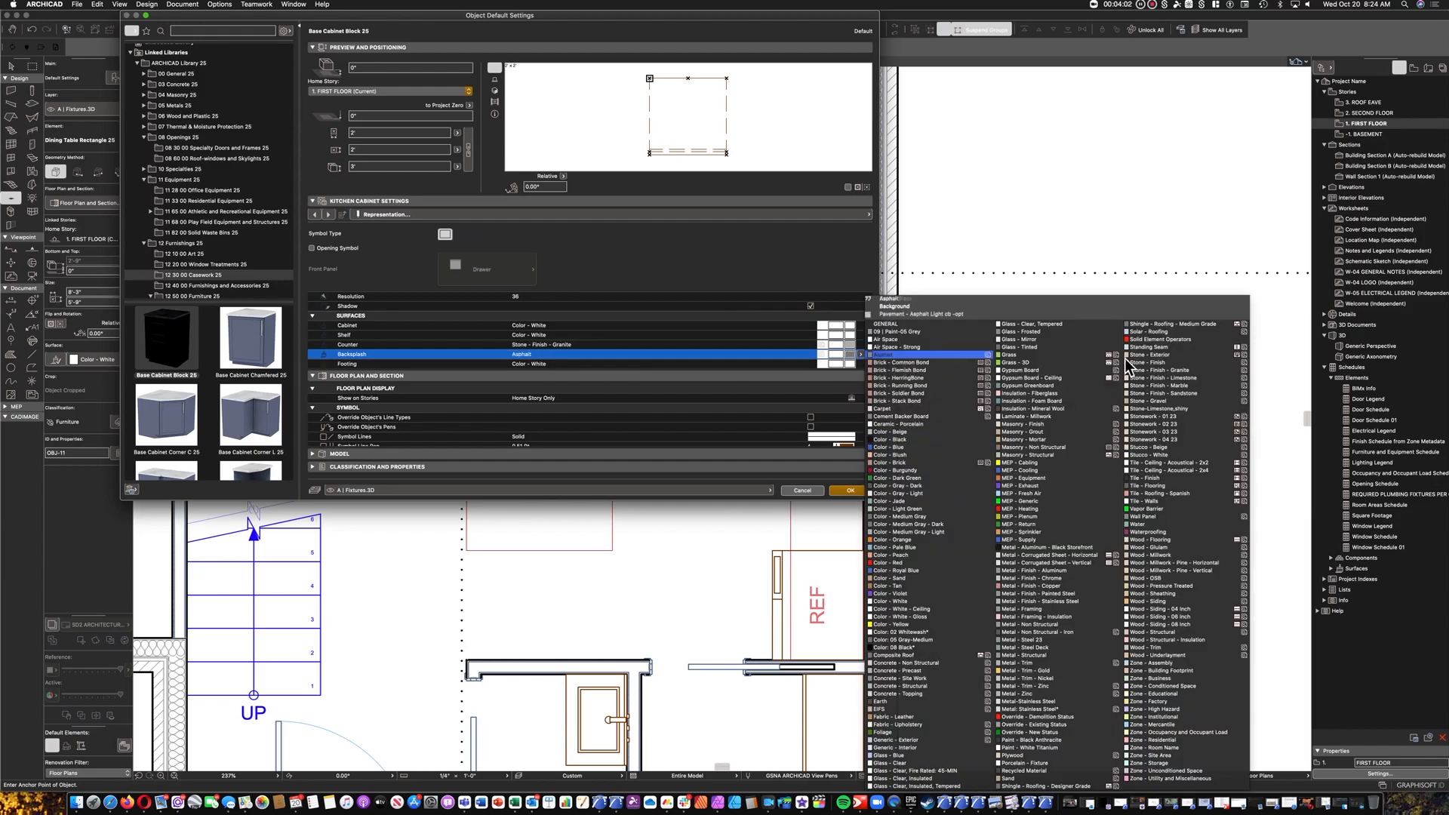
click(1162, 370)
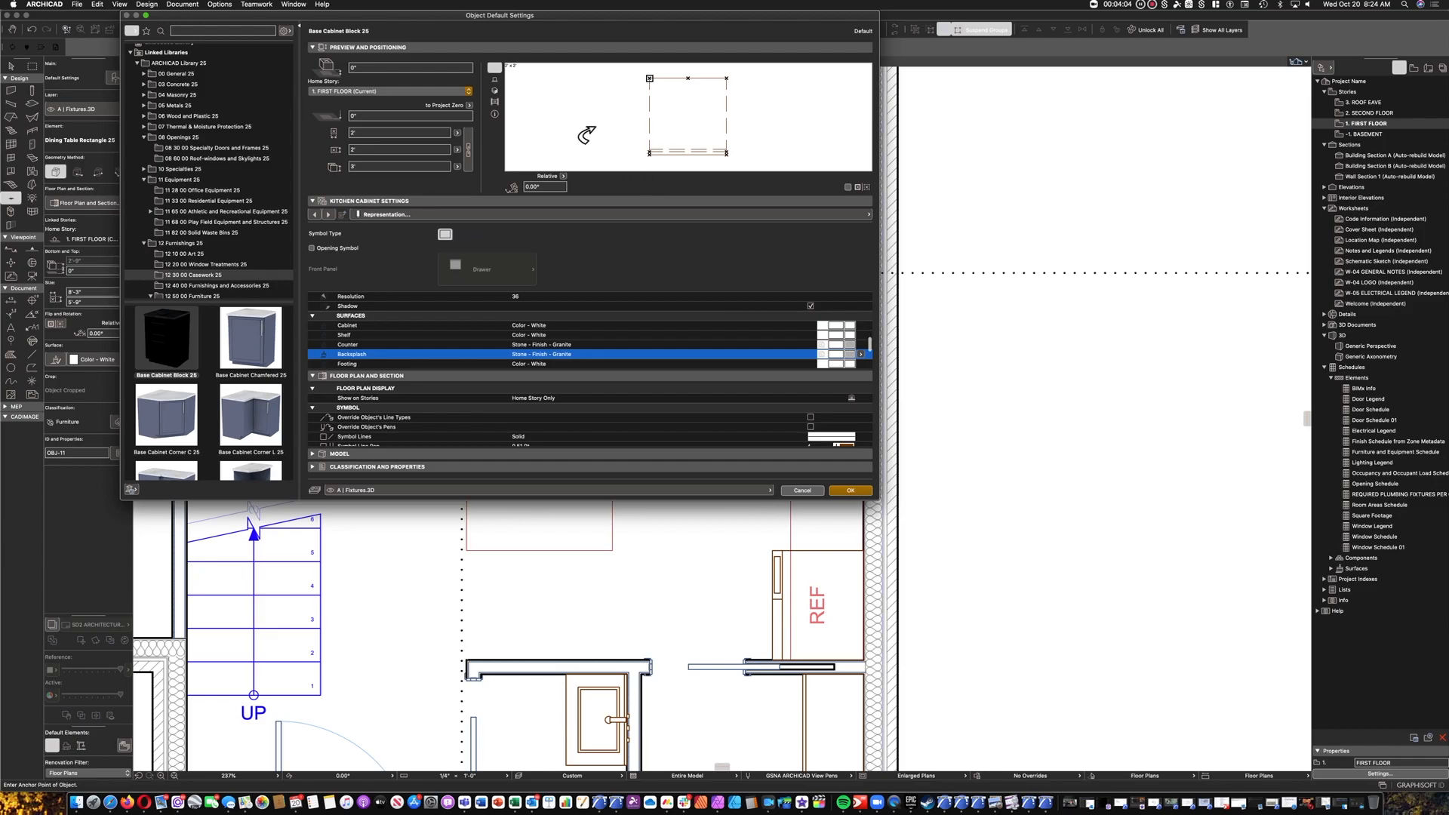
click(494, 90)
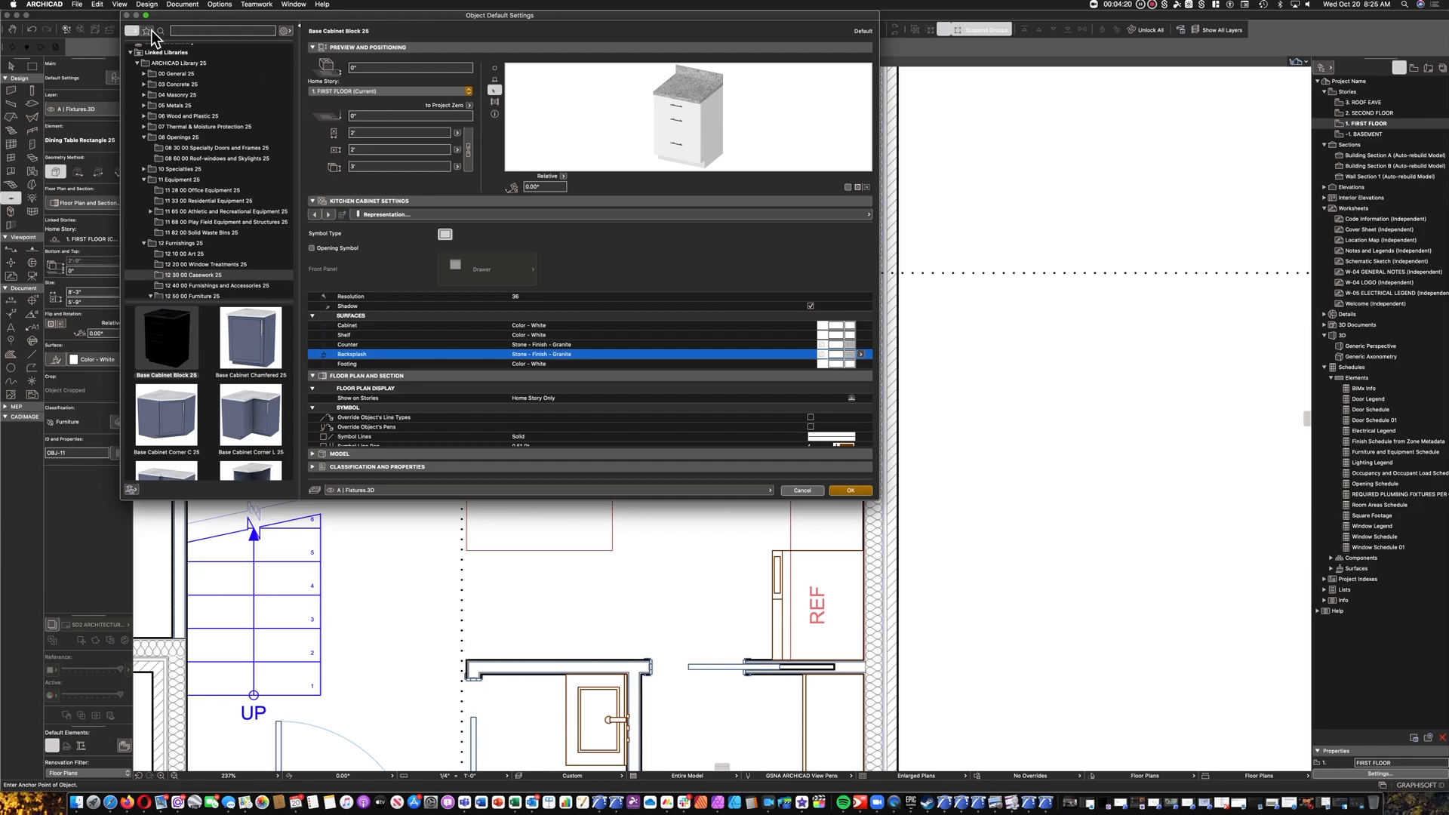
Accept the cabinet settings and place one base cabinet on the plan beside the refrigerator.
click(851, 490)
click(728, 508)
key(Escape)
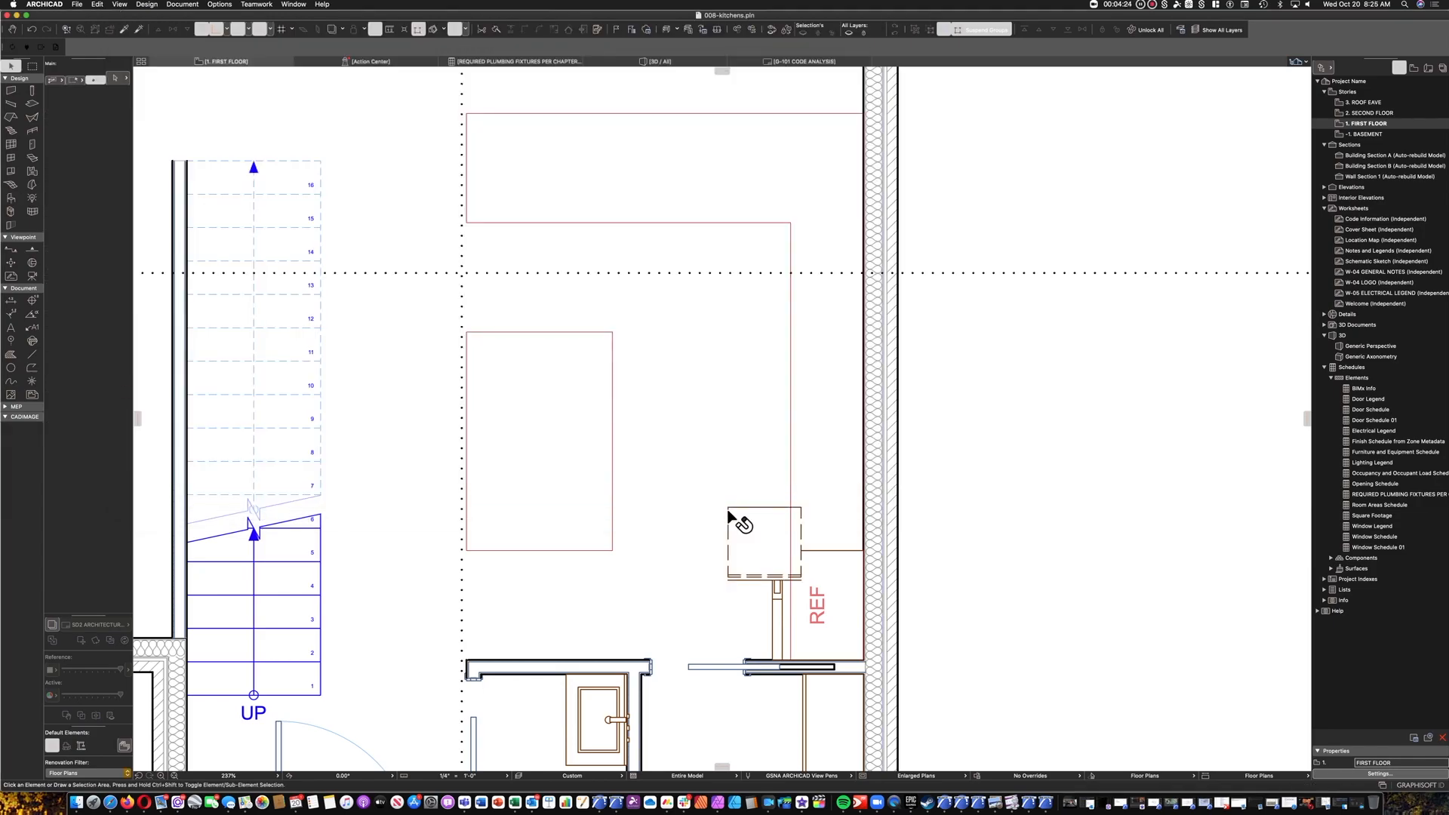
Rotate the placed base cabinet 90° clockwise so its back faces the exterior wall.
click(729, 514)
key(super+e)
click(773, 513)
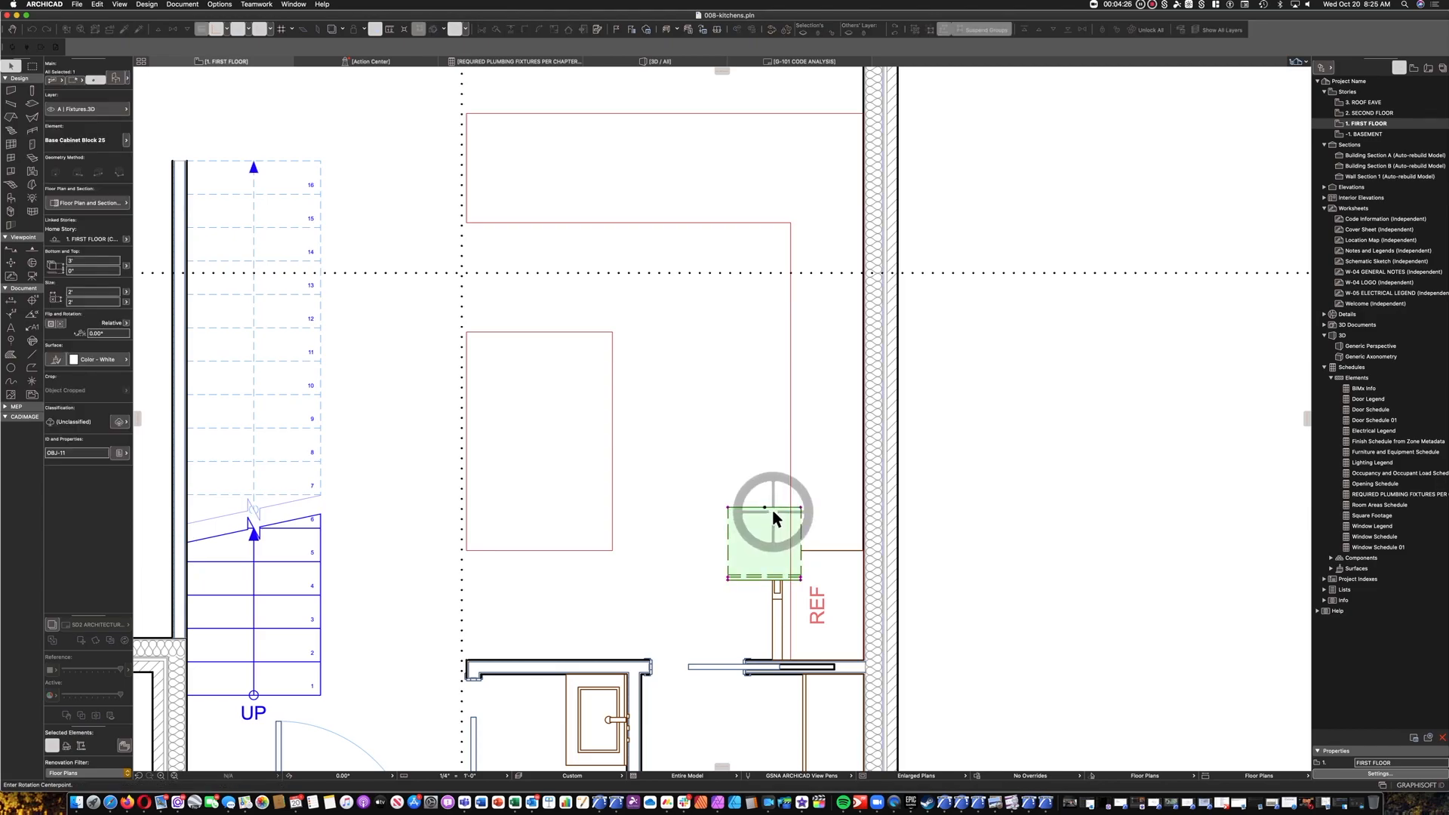
click(860, 520)
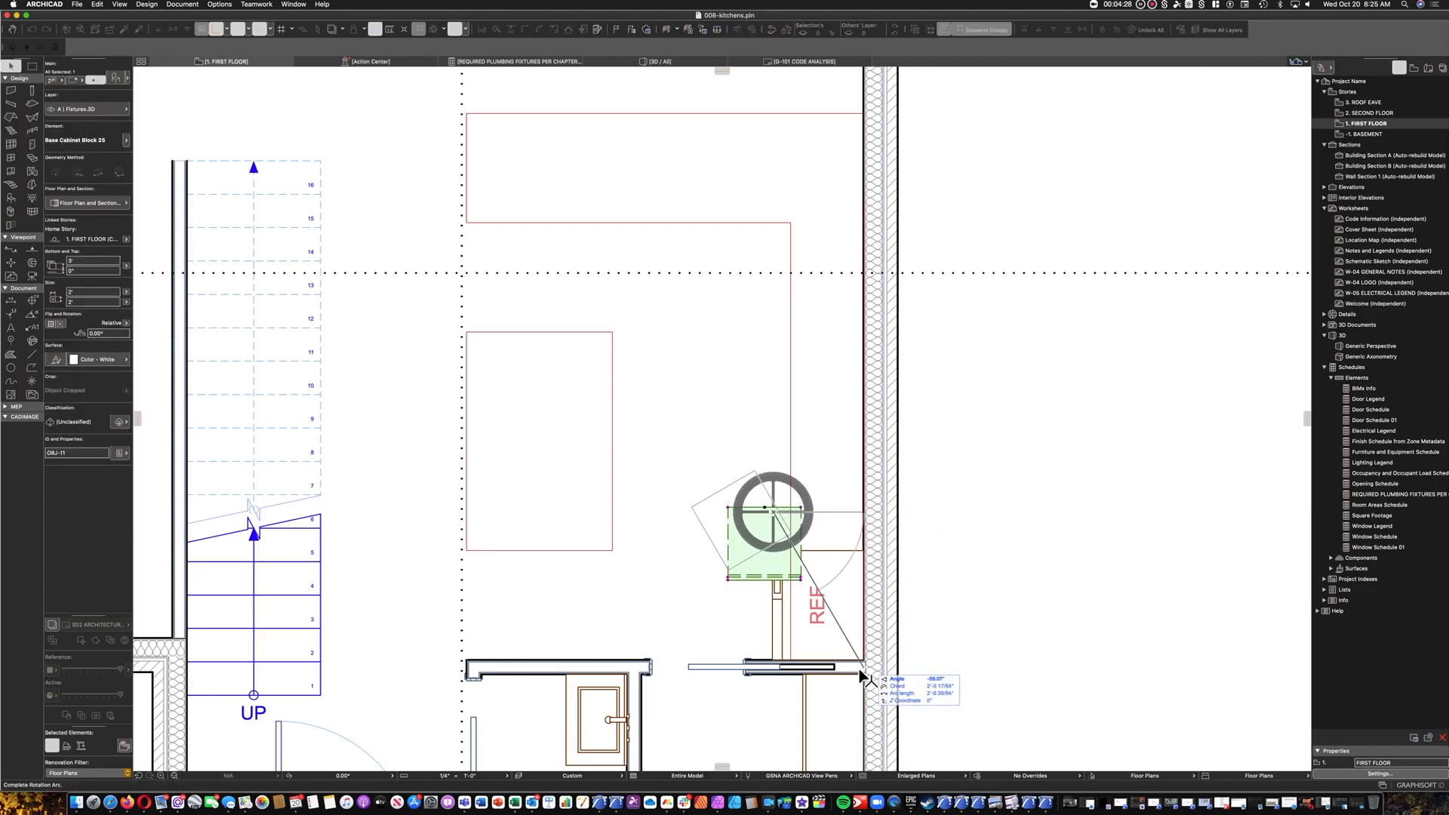
click(780, 677)
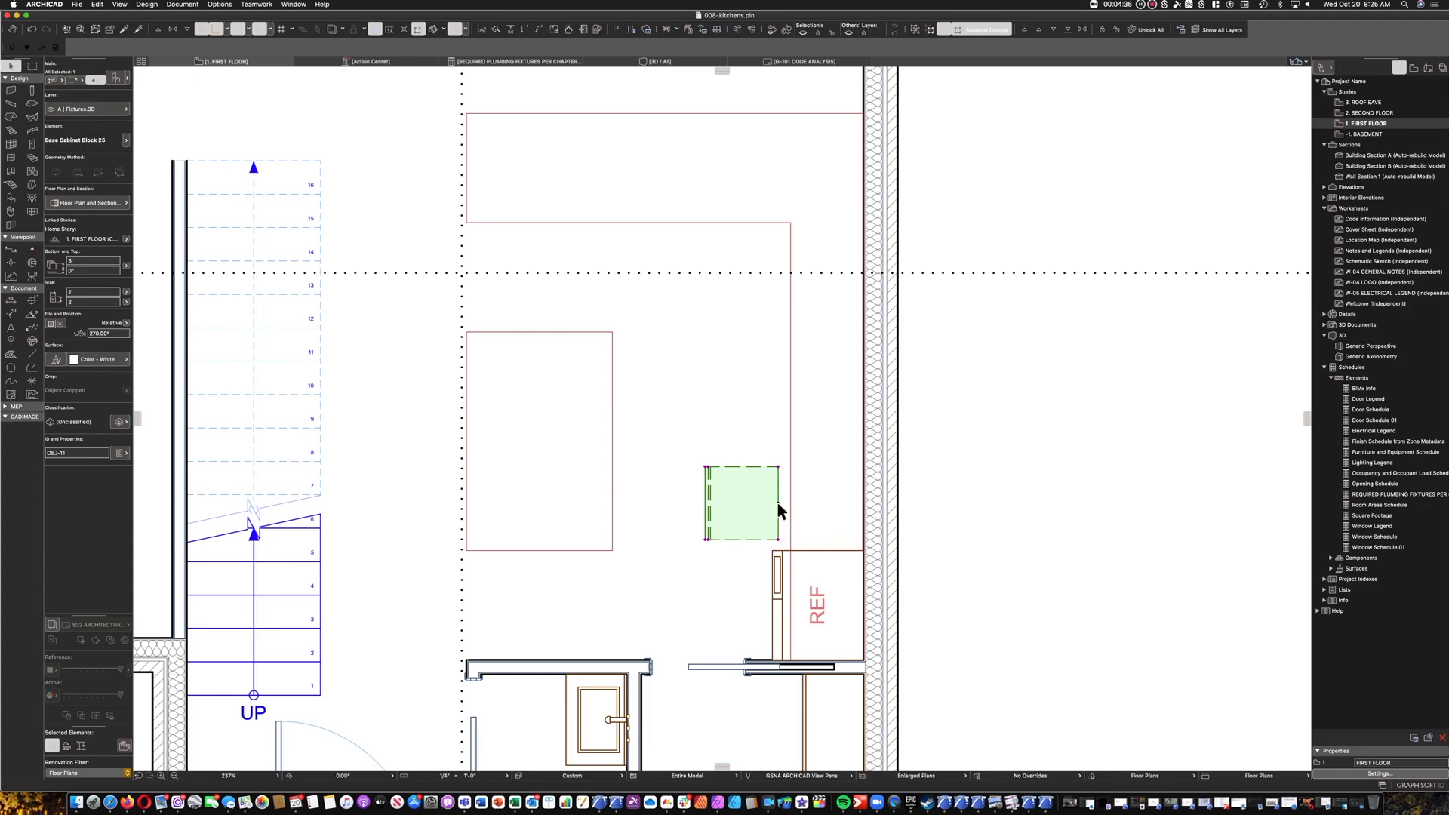
Move the base cabinet by its back corner to where the refrigerator's edge meets the exterior wall.
key(super+d)
click(778, 539)
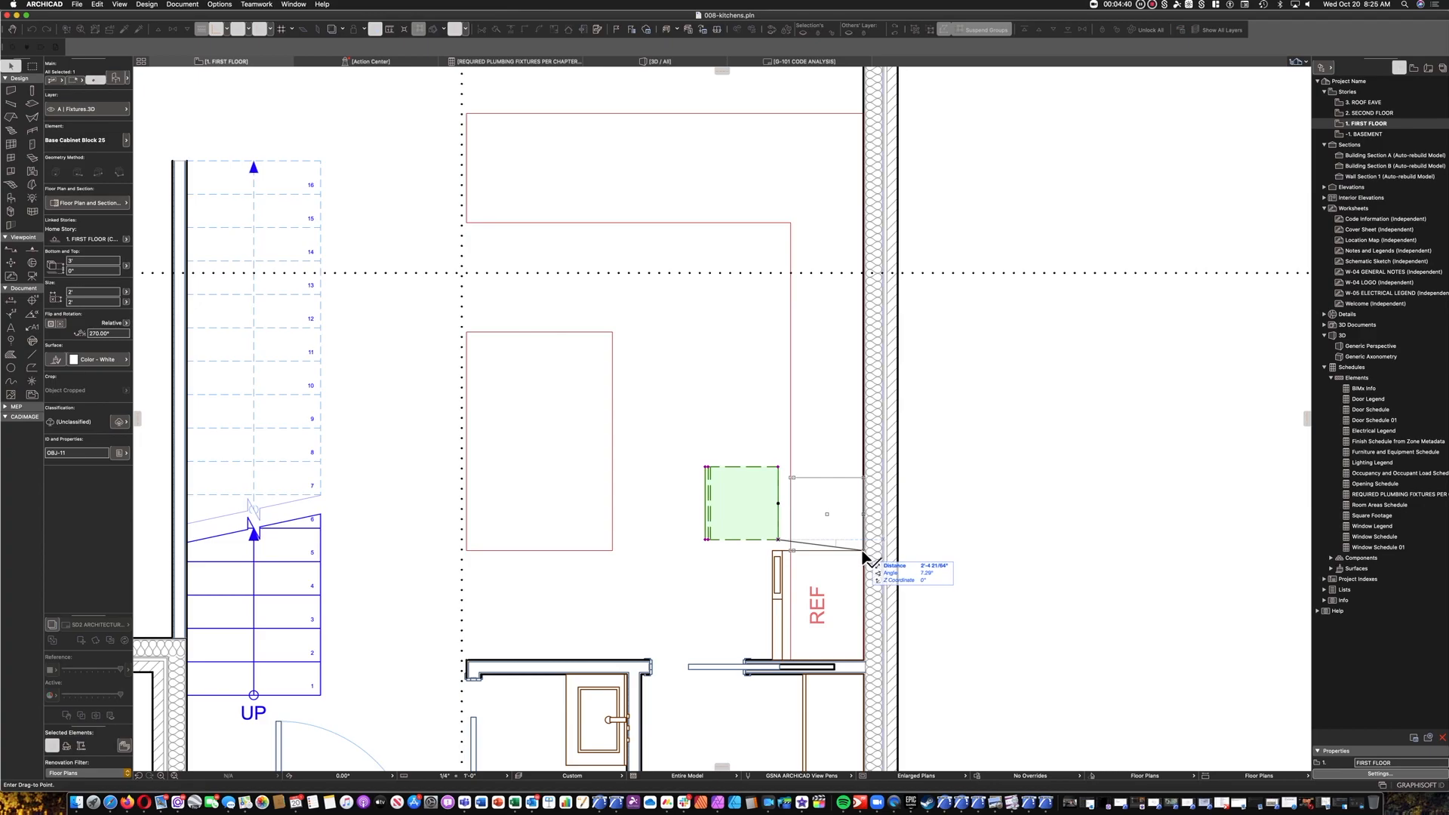
click(865, 551)
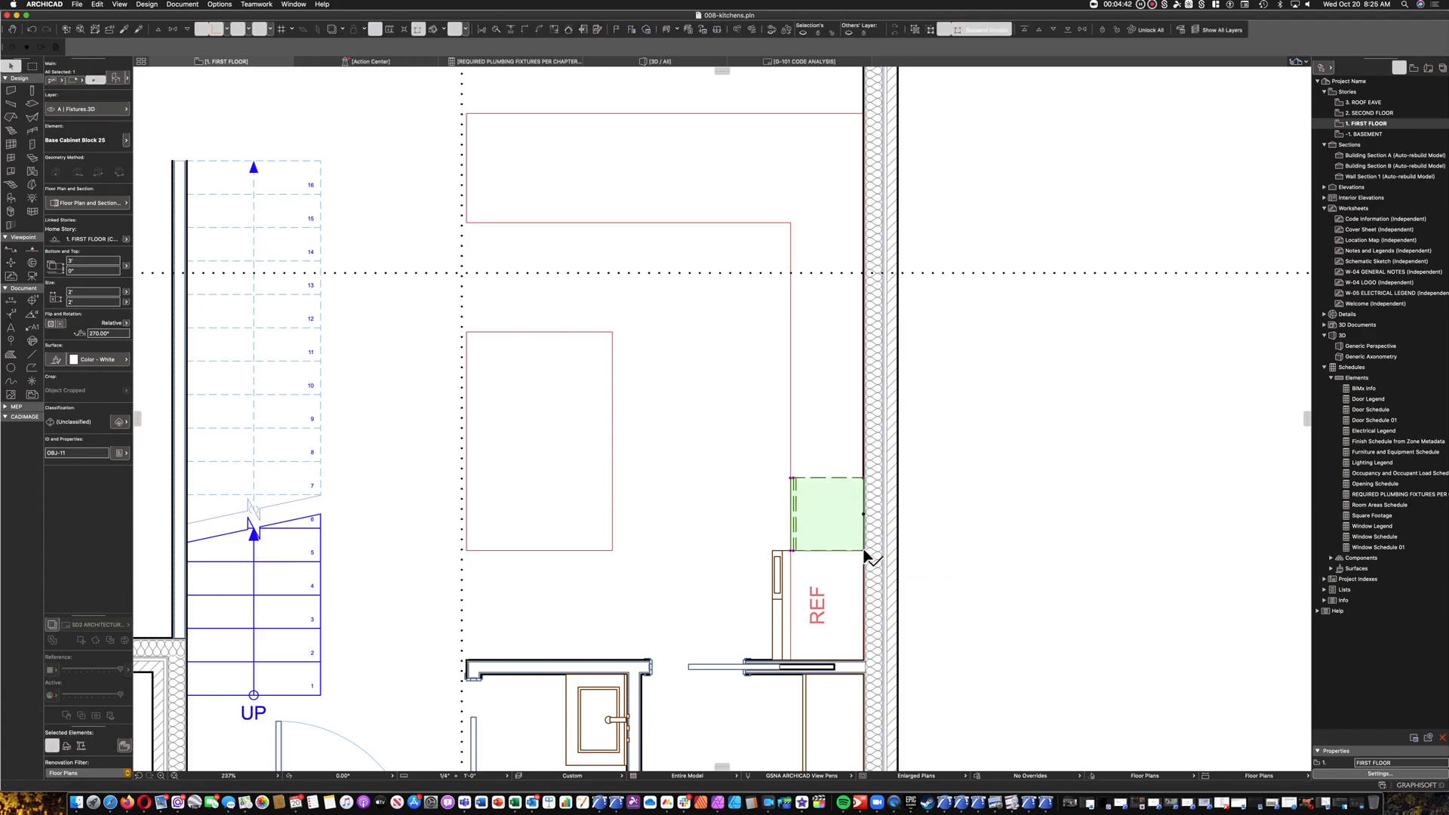
key(Escape)
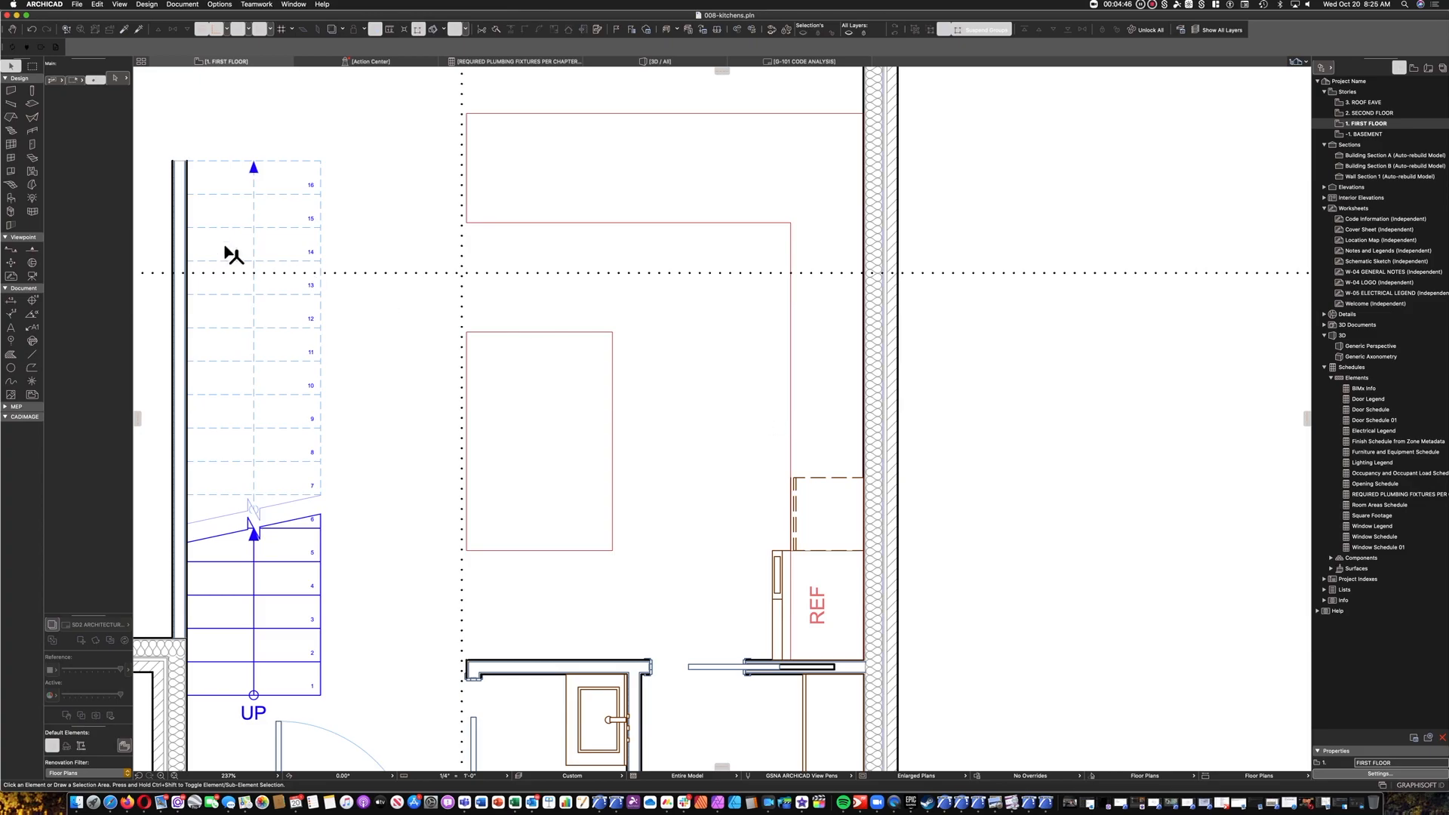
Choose Gas Stove 25 from the Residential Equipment 25 library folder in the default object settings.
click(11, 198)
click(114, 78)
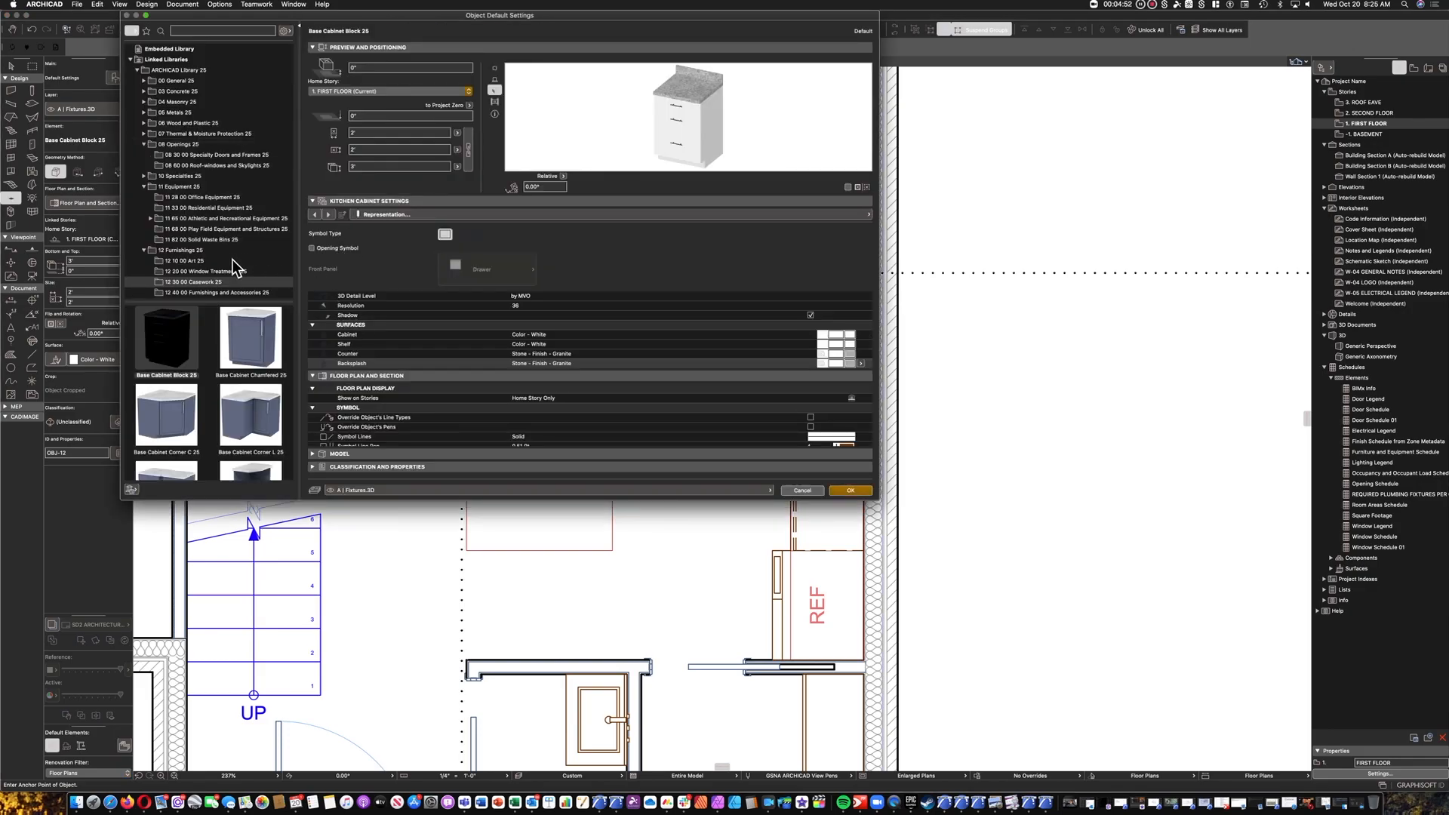
click(189, 211)
scroll(240, 405, down, 5)
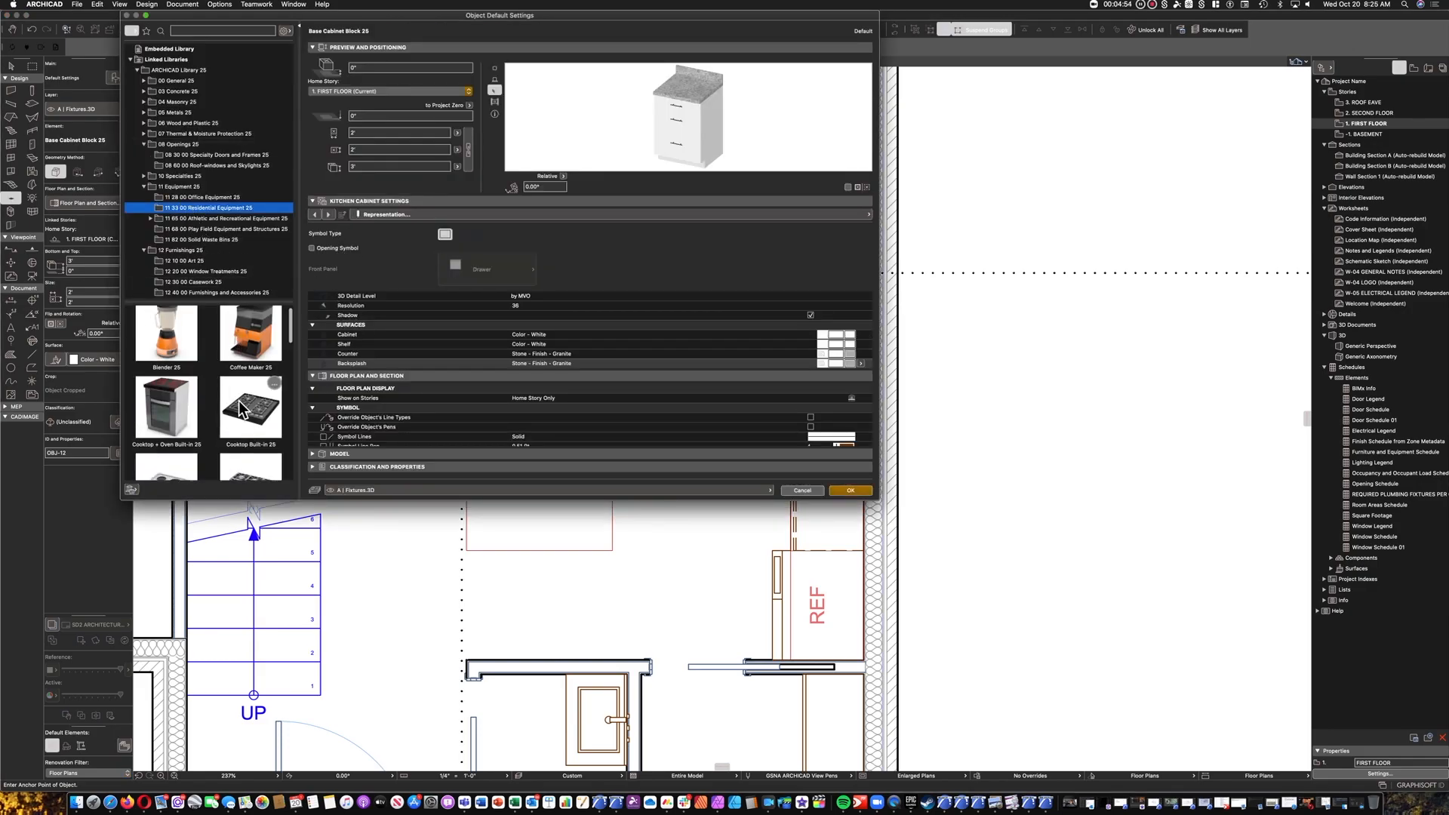
scroll(242, 403, down, 1)
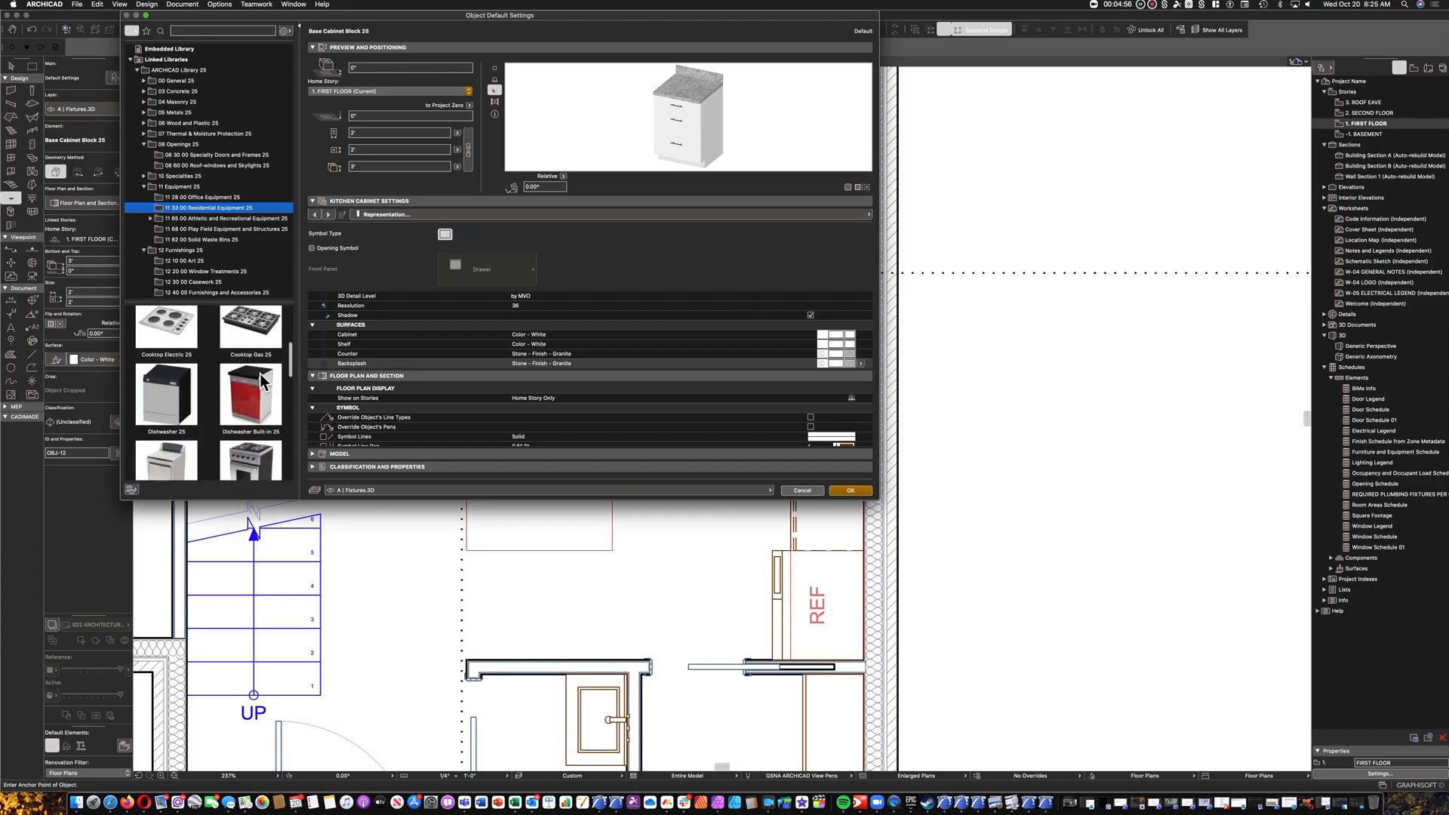
click(261, 459)
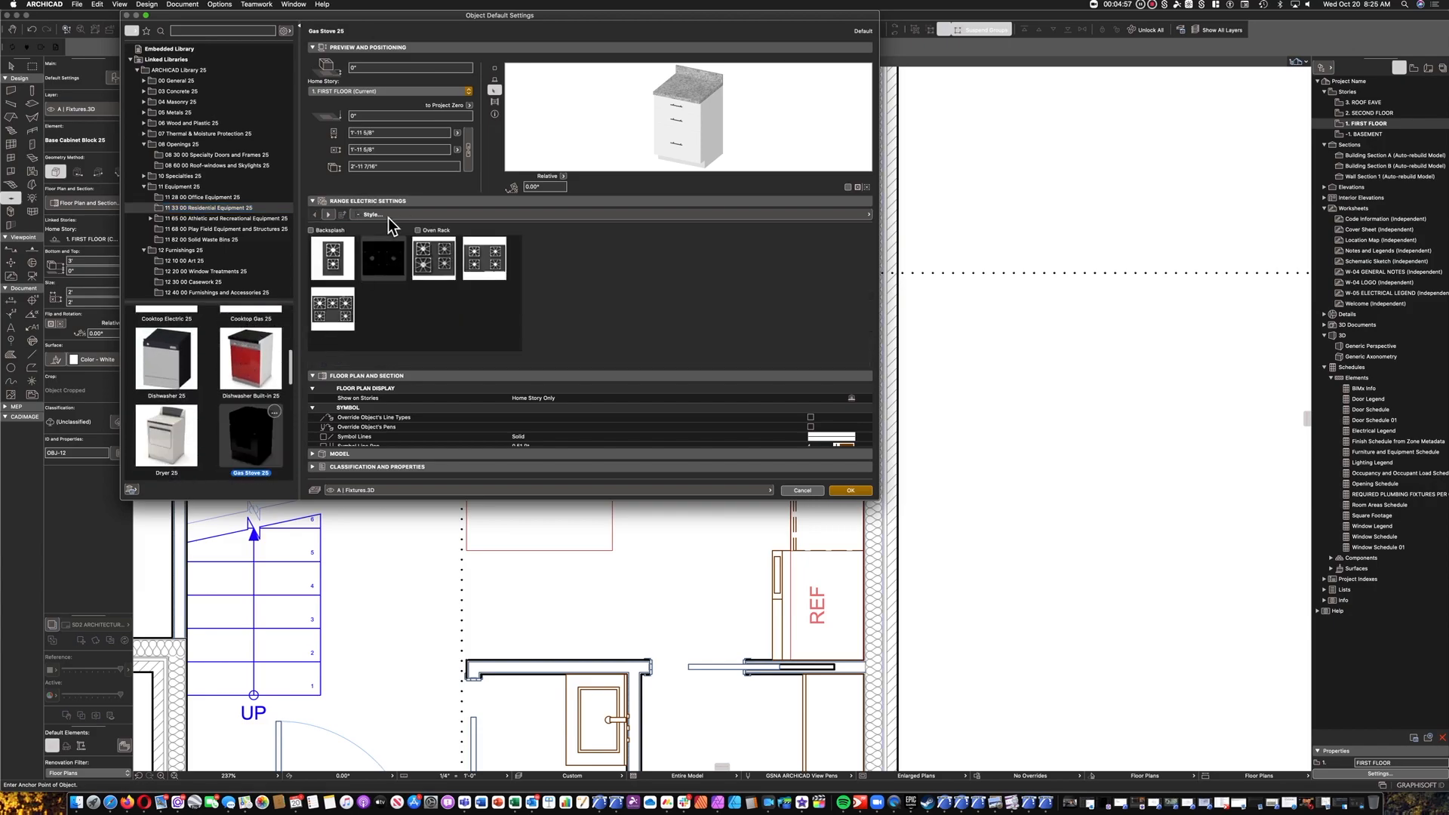
Give the gas stove the five-burner layout, a depth of 2', a height of 3' and a backsplash, and accept the settings.
click(330, 313)
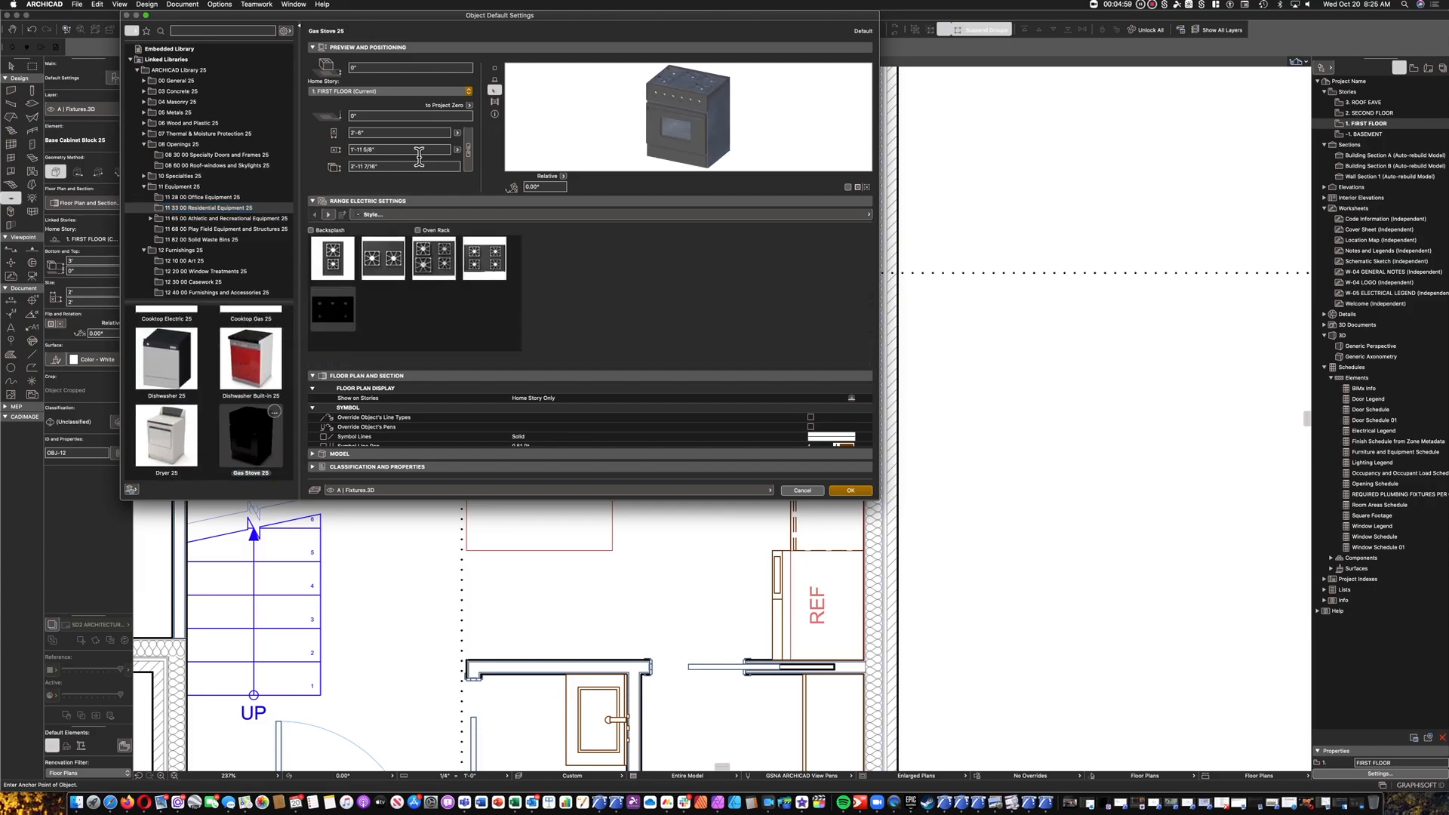
double_click(381, 149)
text(2)
click(405, 168)
double_click(405, 167)
text(3)
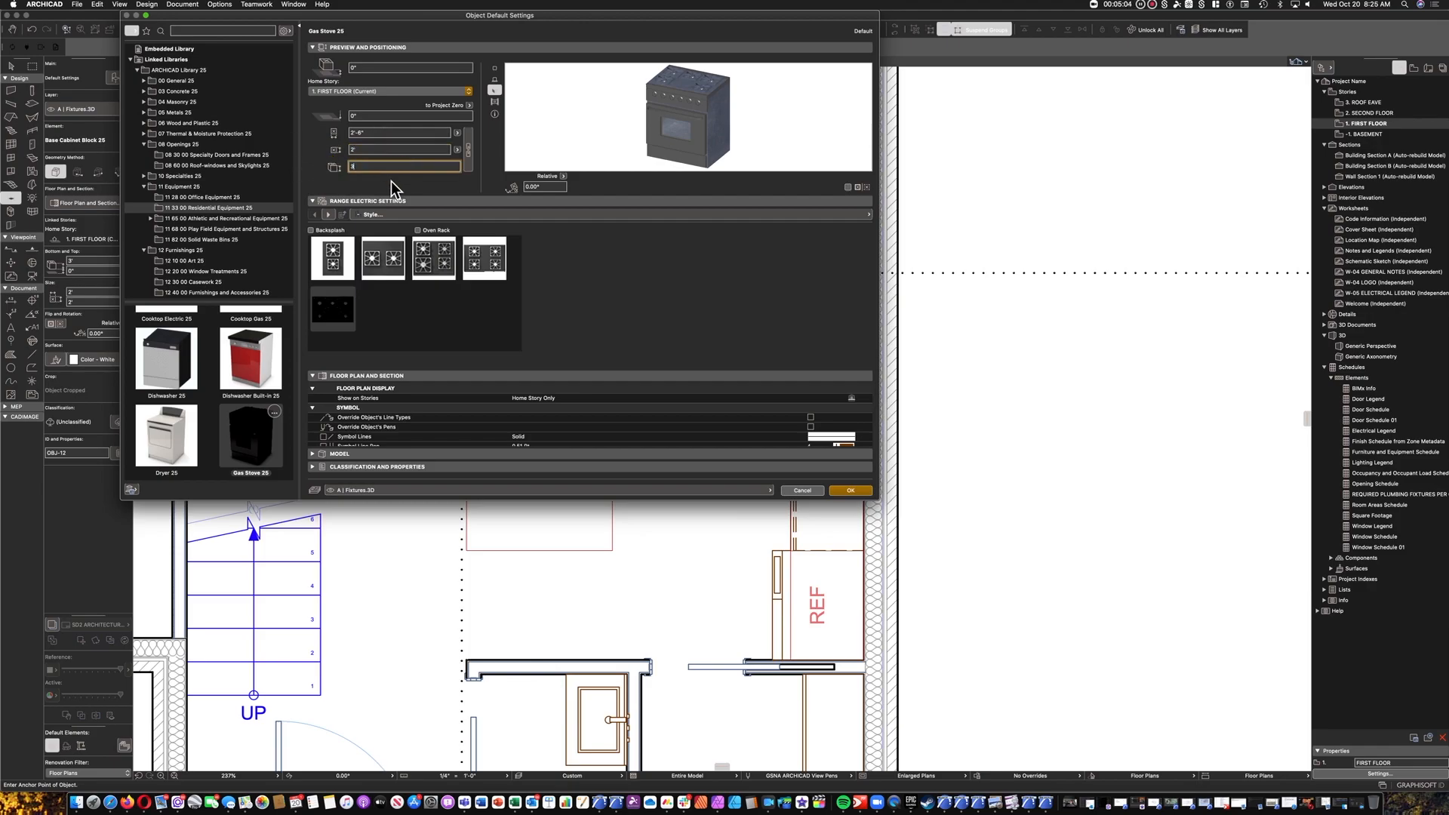
click(329, 230)
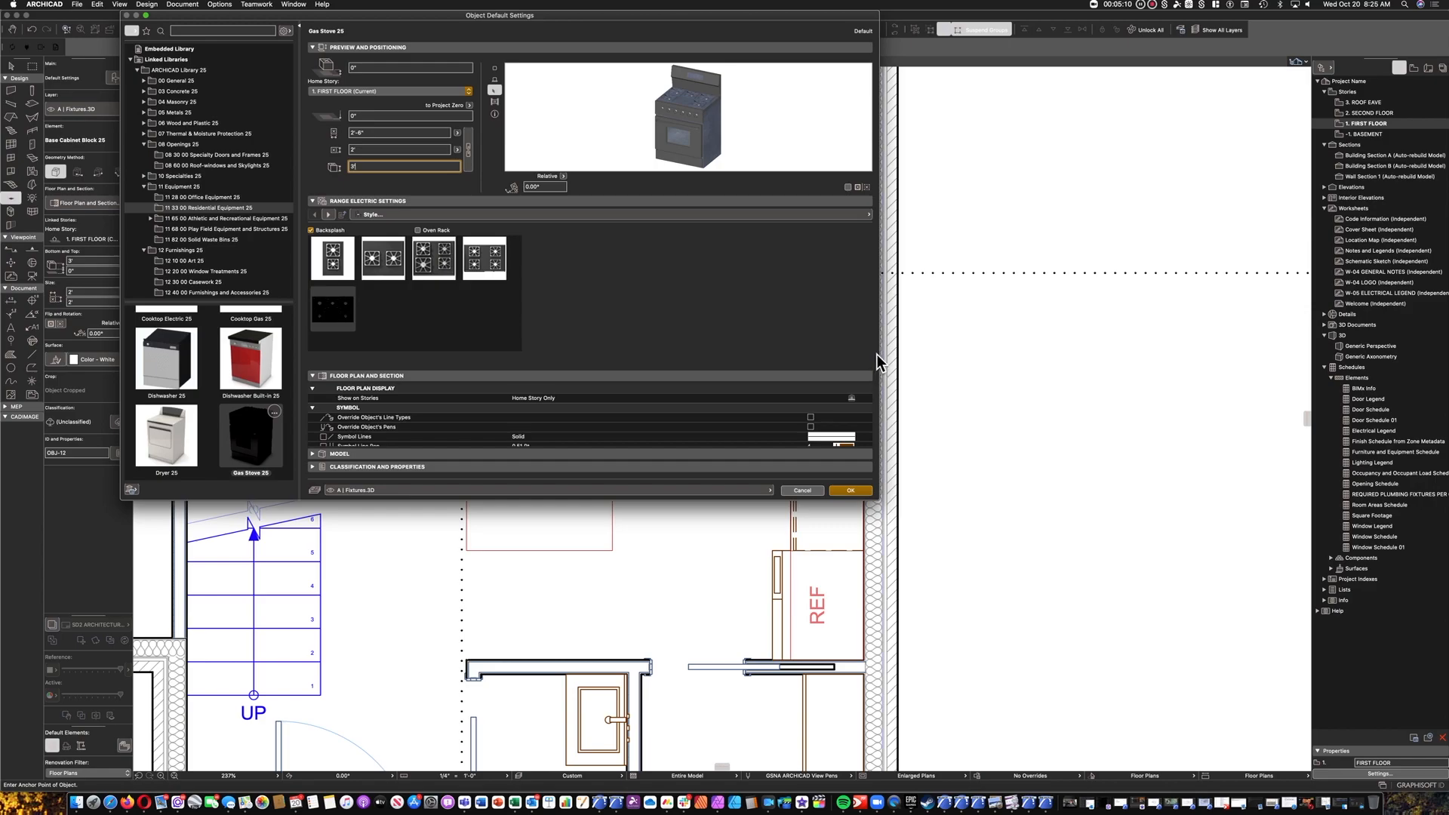
click(849, 490)
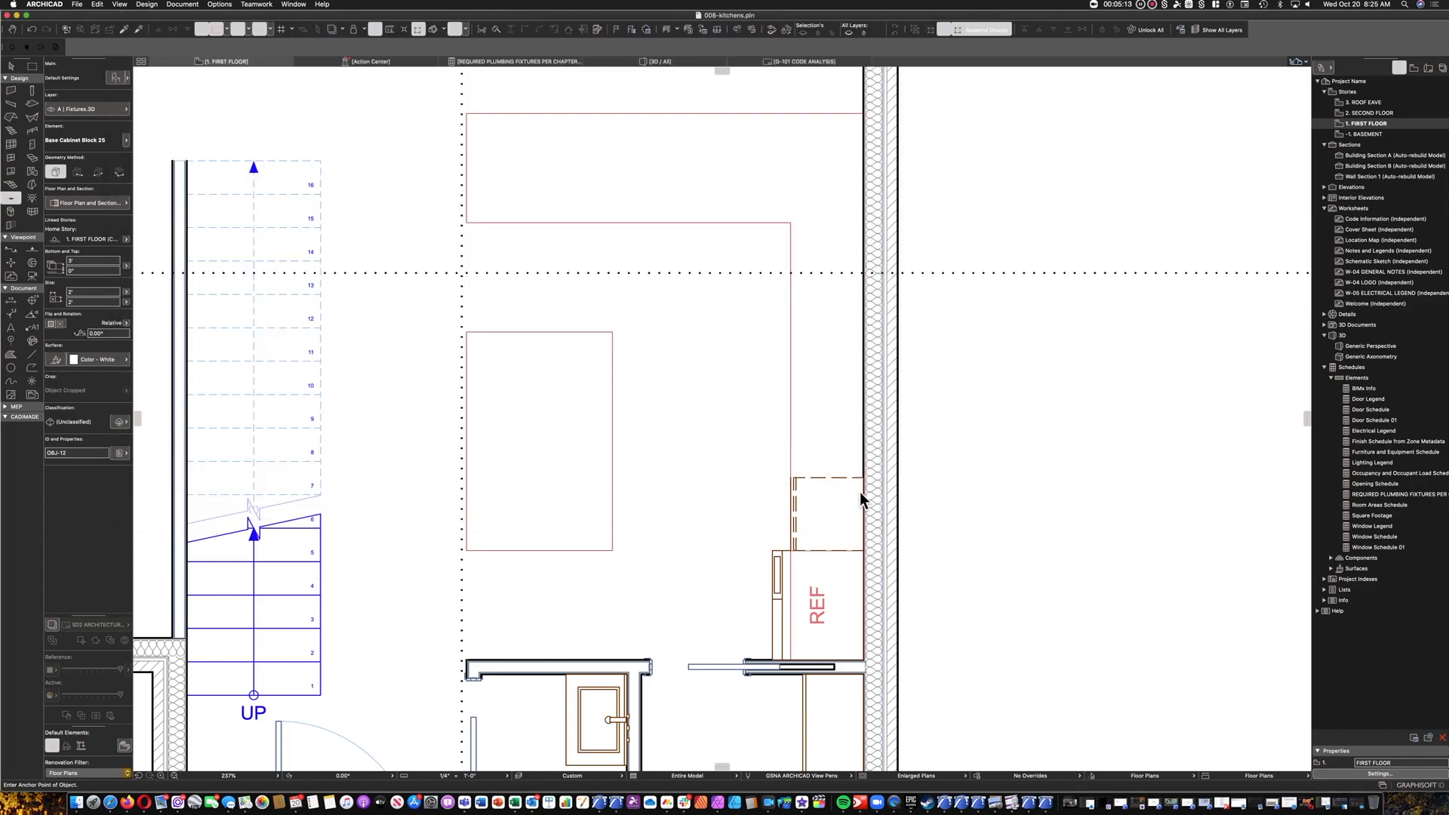
Place the gas stove on the plan near the base cabinet and rotate it 90° clockwise to back onto the exterior wall.
click(740, 495)
click(743, 504)
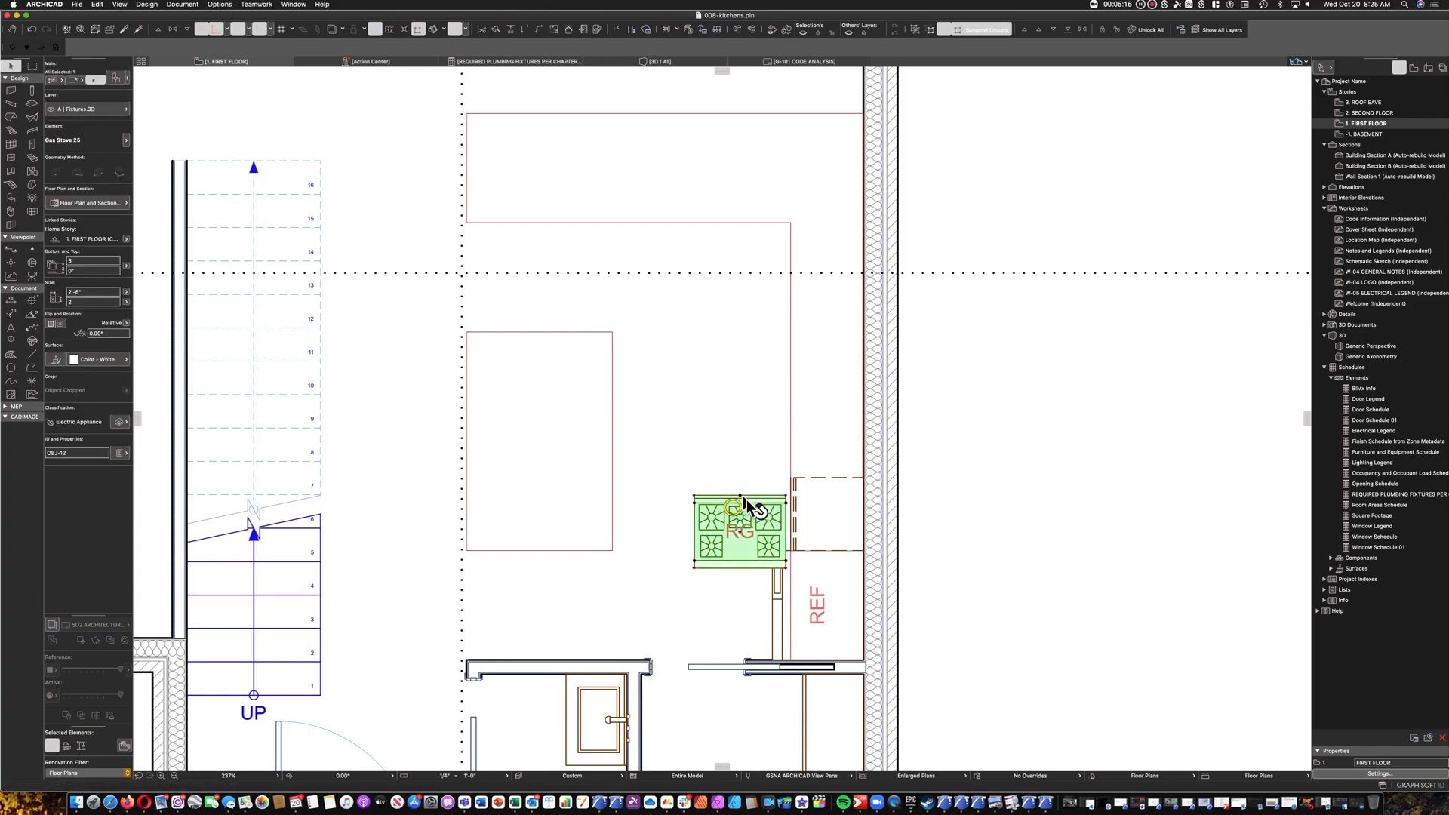
key(super+e)
click(739, 495)
click(820, 495)
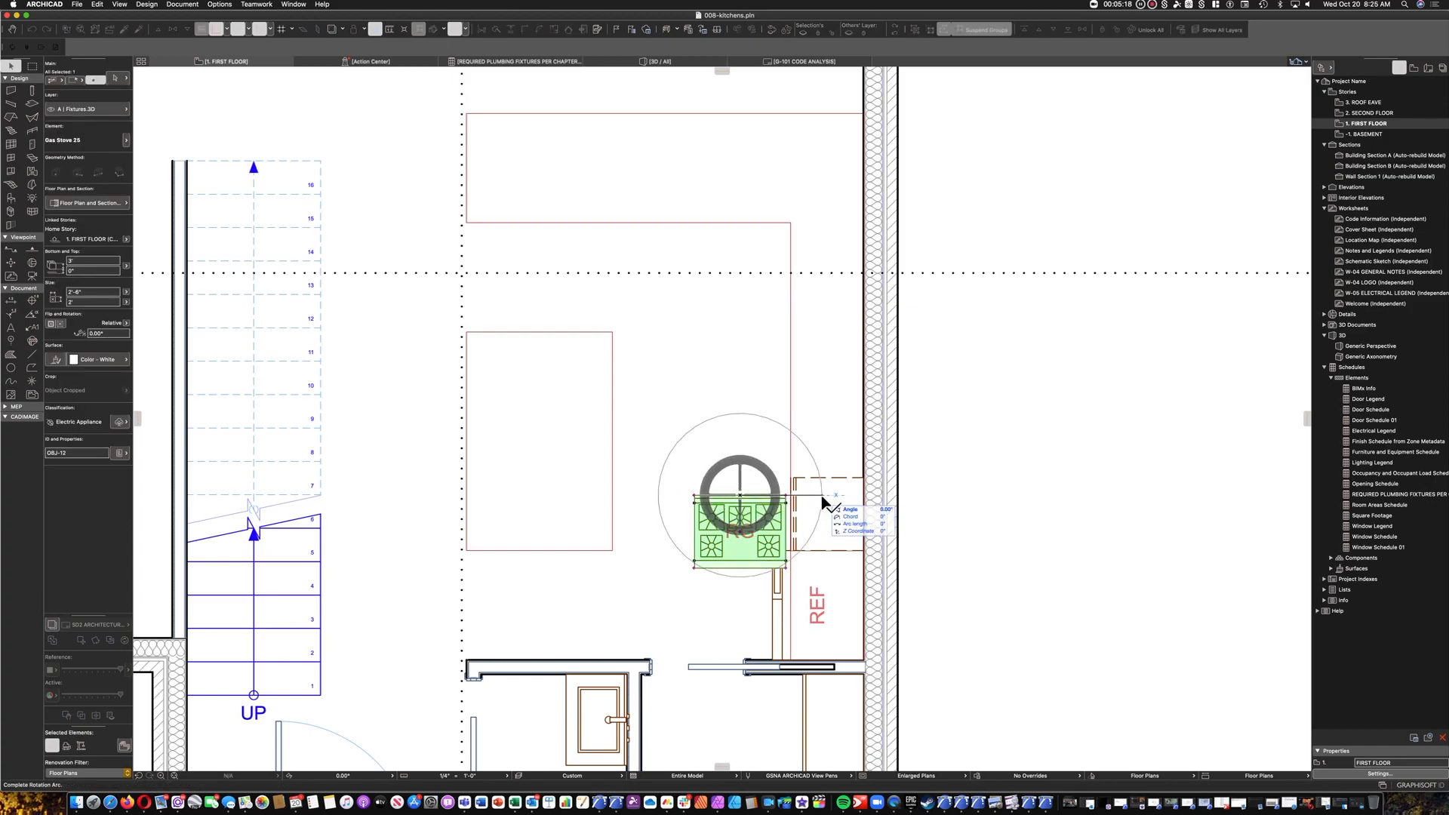
click(733, 591)
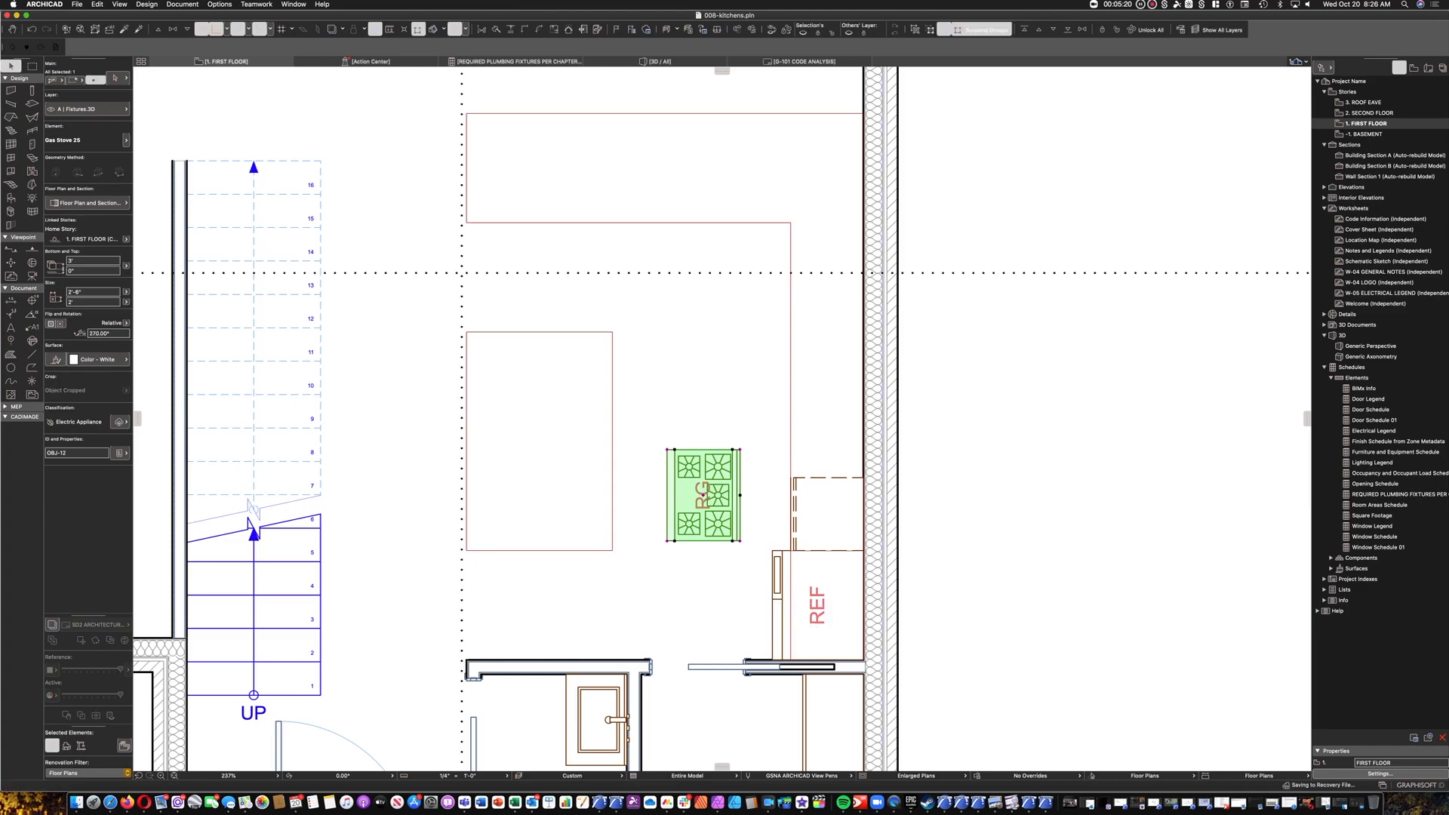
Move the gas stove by its back corner against the exterior wall, directly adjoining the base cabinet.
key(super+d)
click(740, 541)
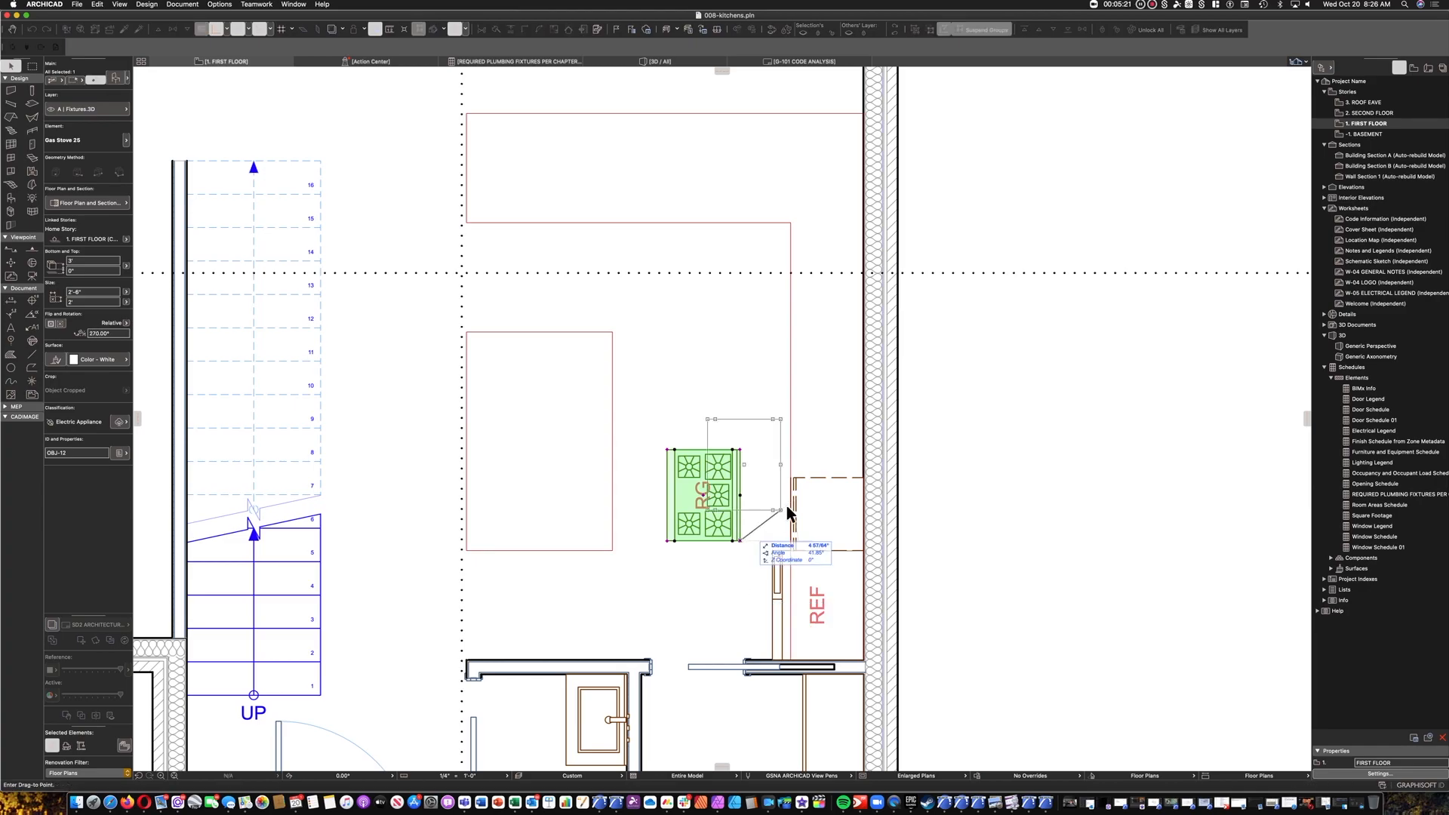
click(864, 479)
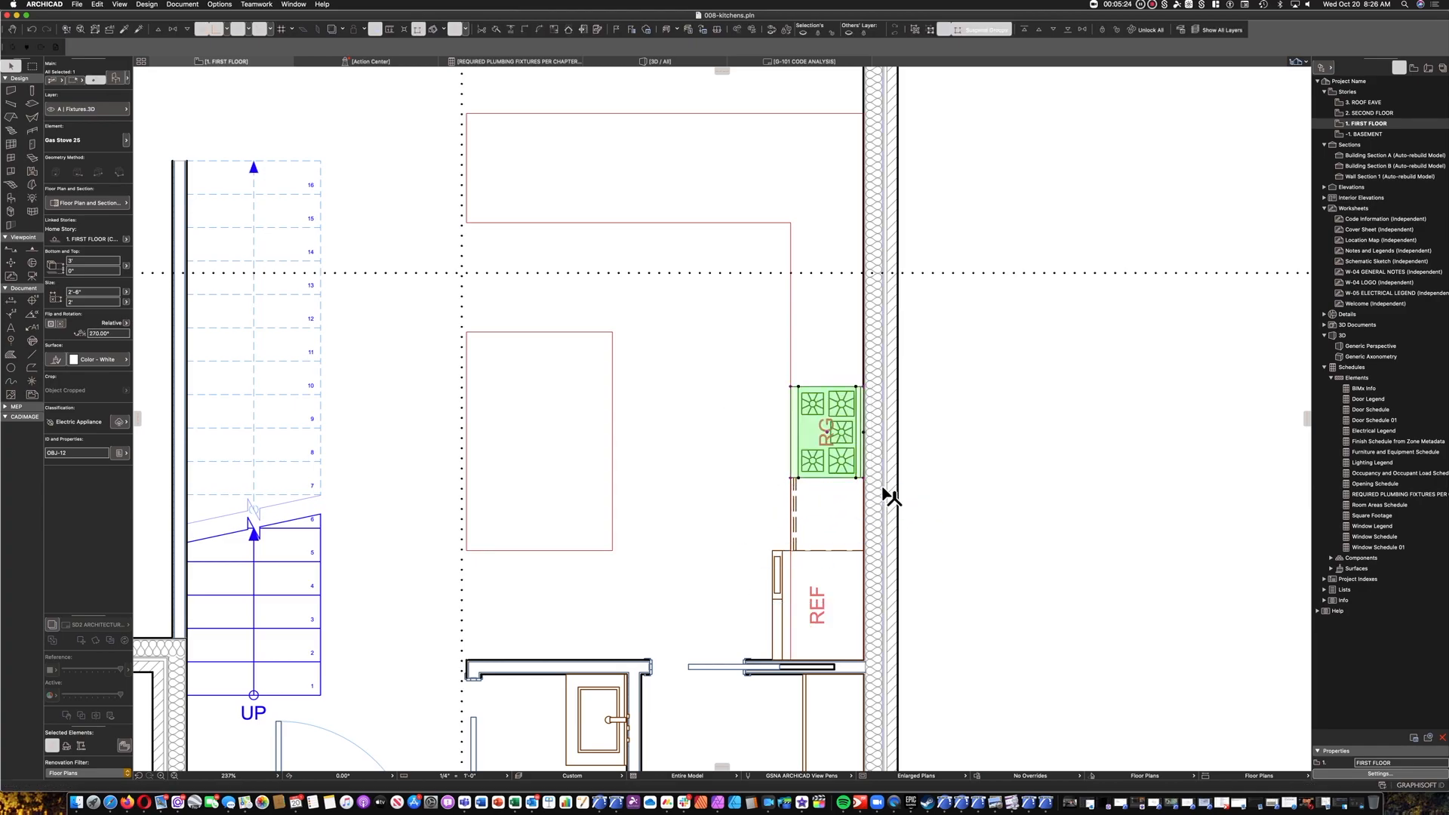
key(Escape)
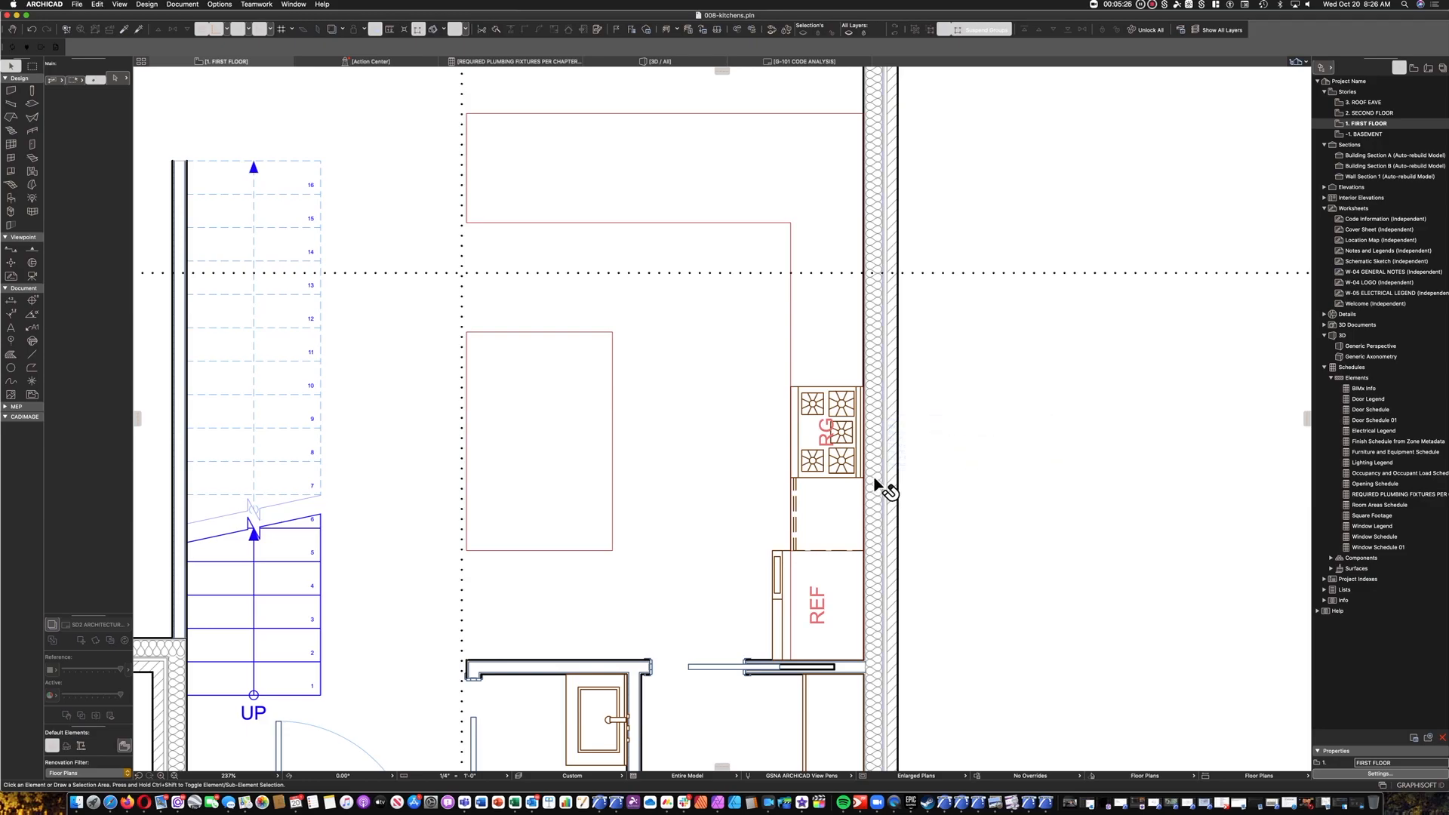
click(875, 483)
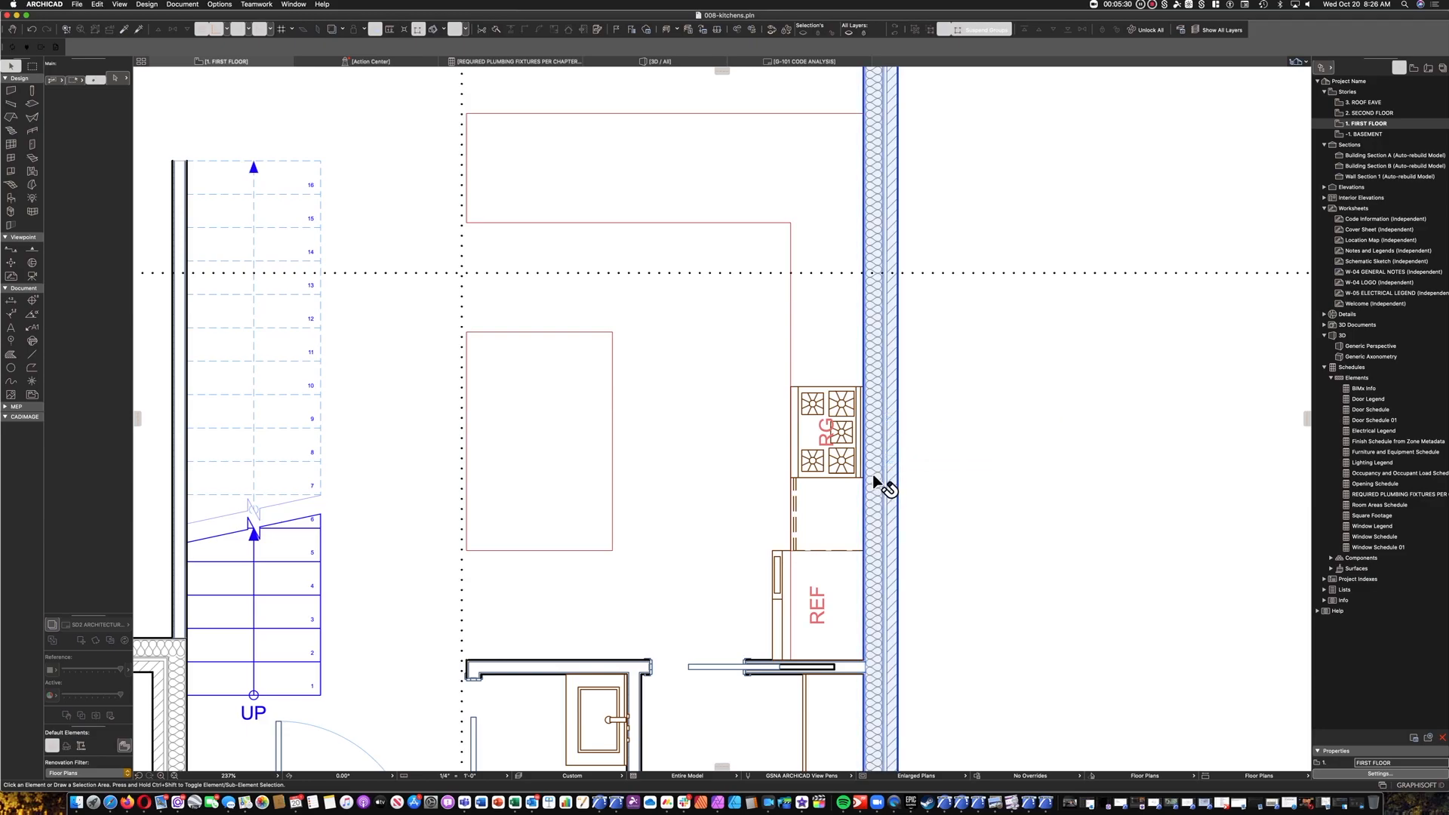
key(Escape)
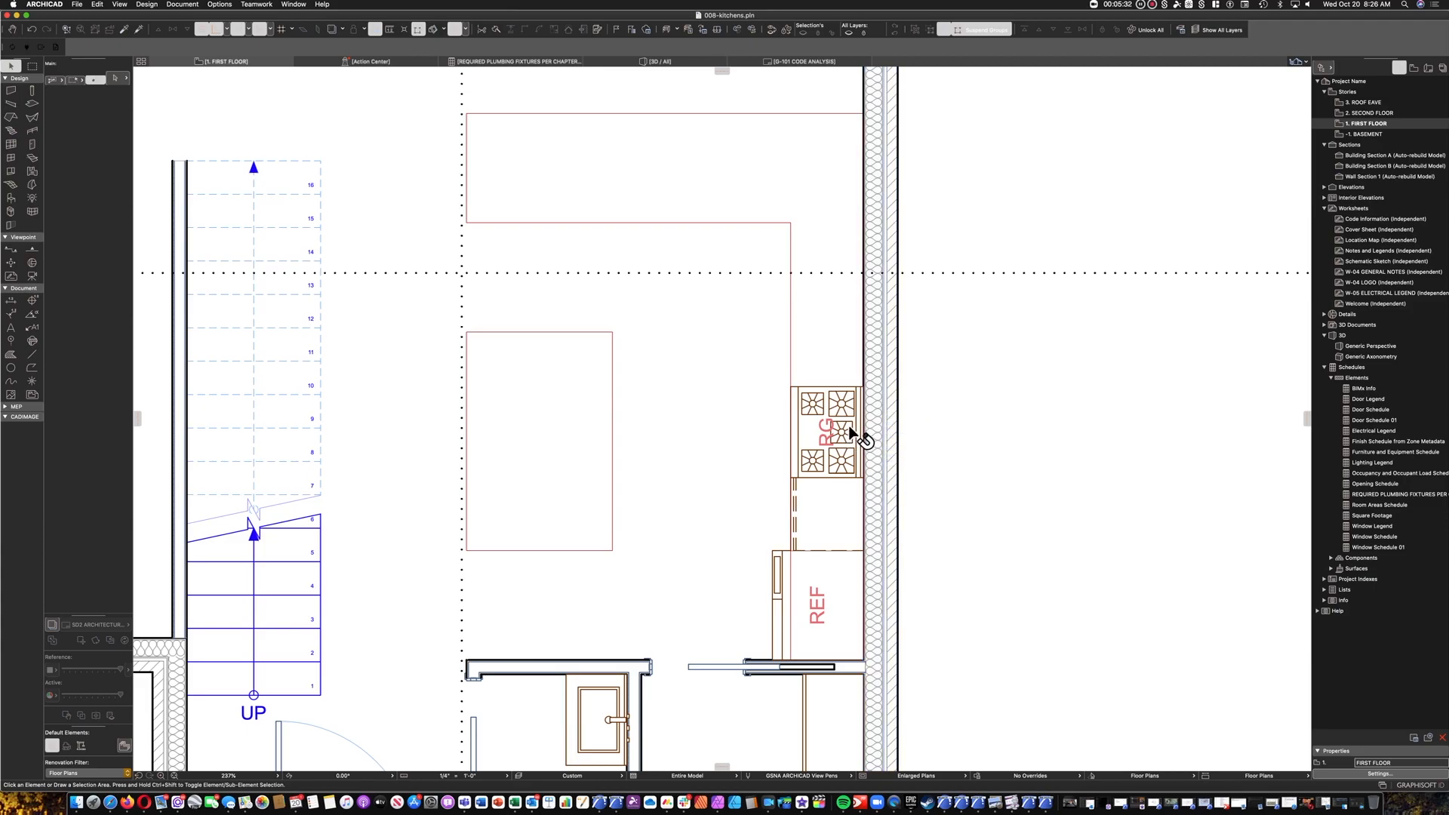
Copy the base cabinet along the exterior wall to the other side of the gas stove.
scroll(847, 384, up, 2)
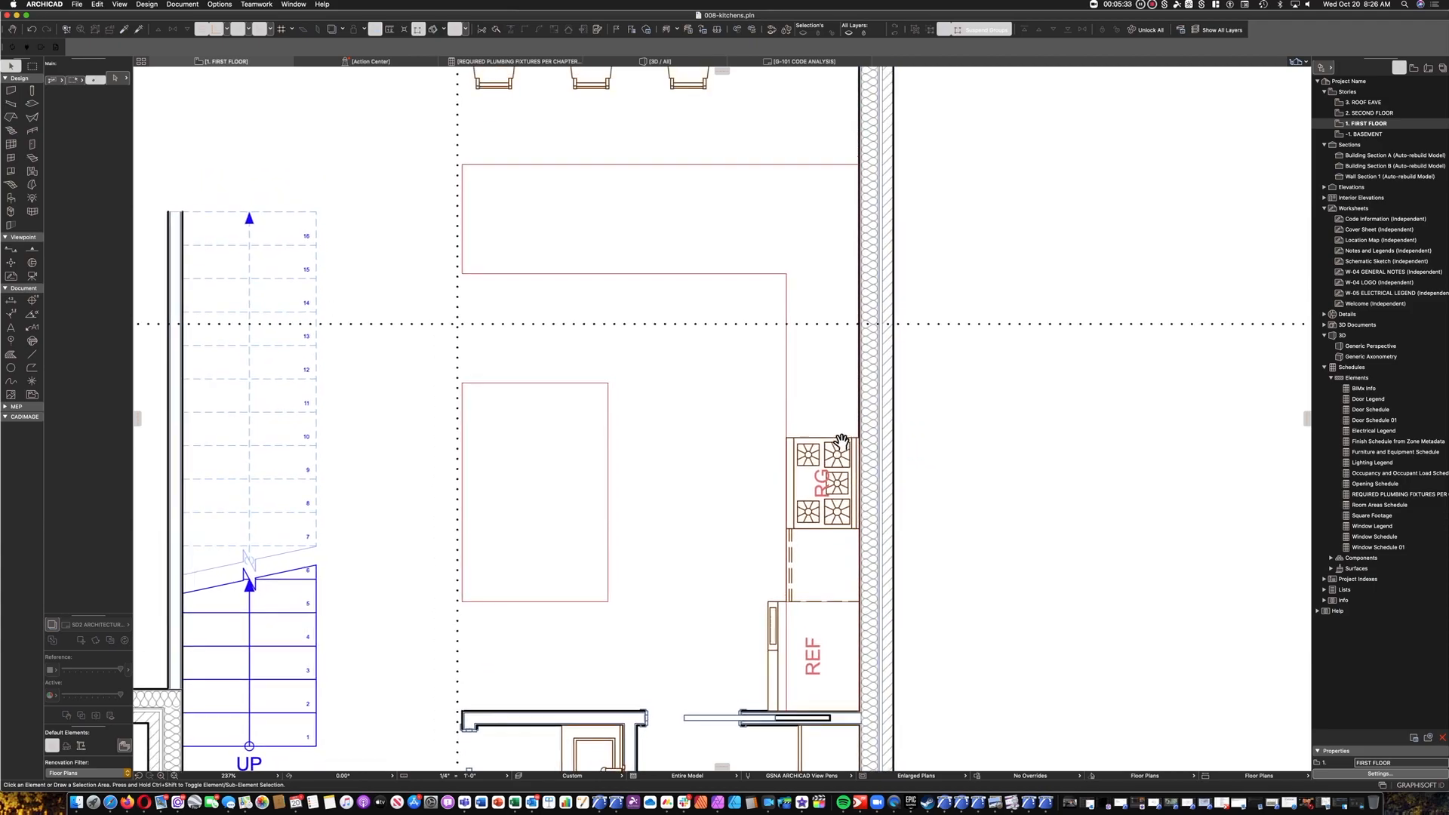
click(840, 580)
alt+drag(860, 602, 865, 435)
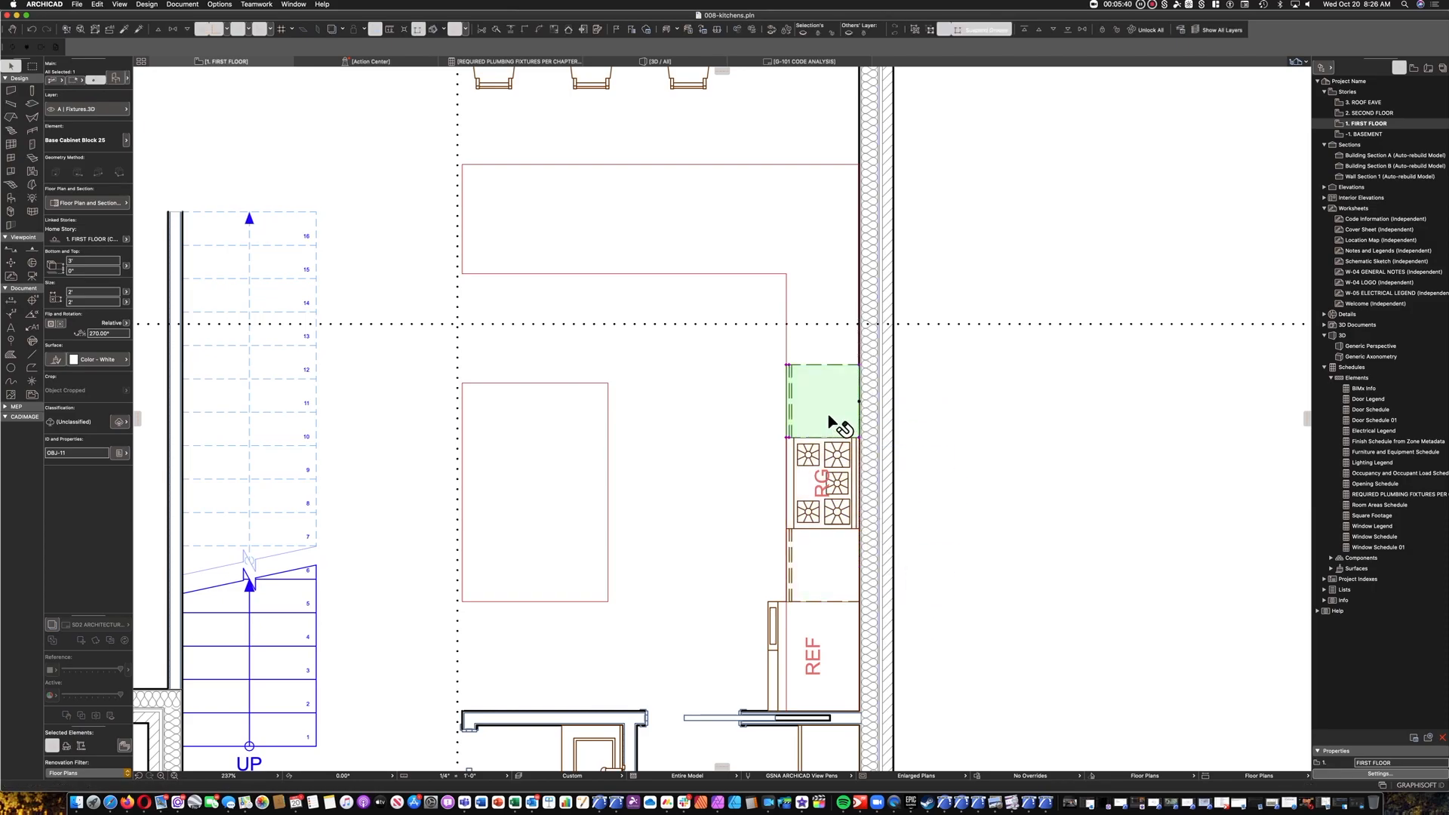
key(Escape)
Move the copied cabinet along the exterior wall, one cabinet width away from the stove.
middle_drag(809, 365, 736, 412)
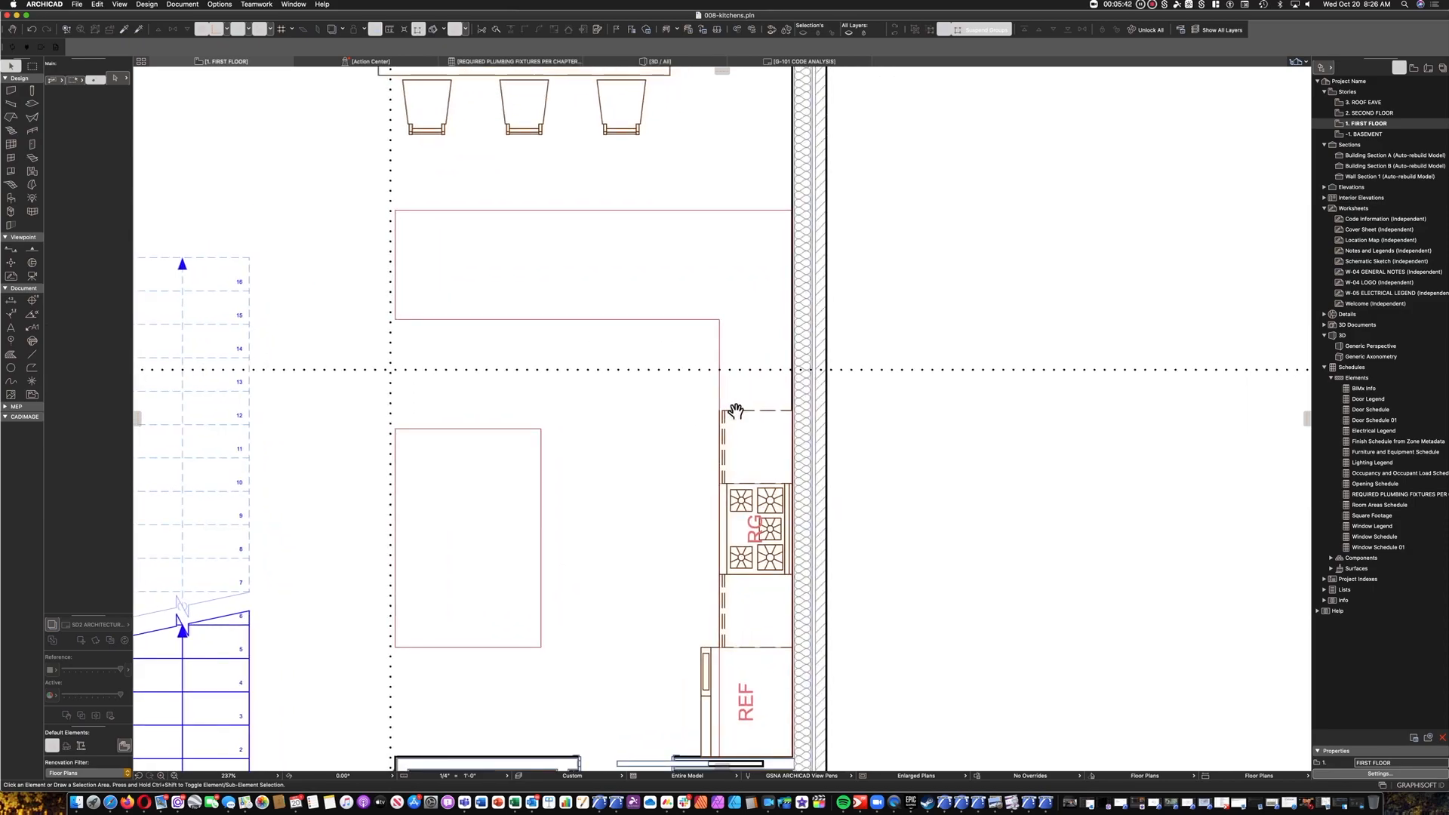
click(794, 446)
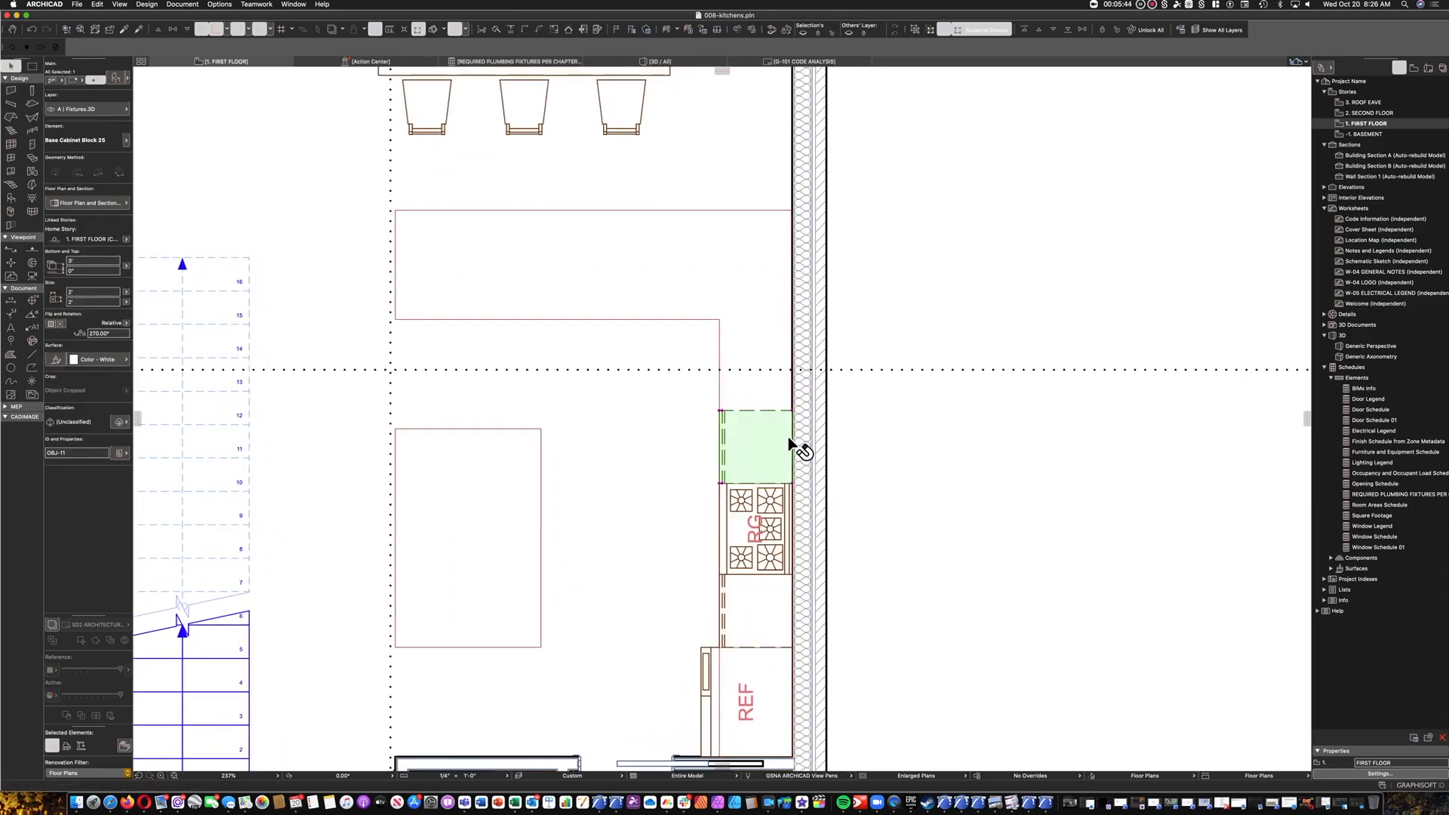
key(super+d)
click(792, 484)
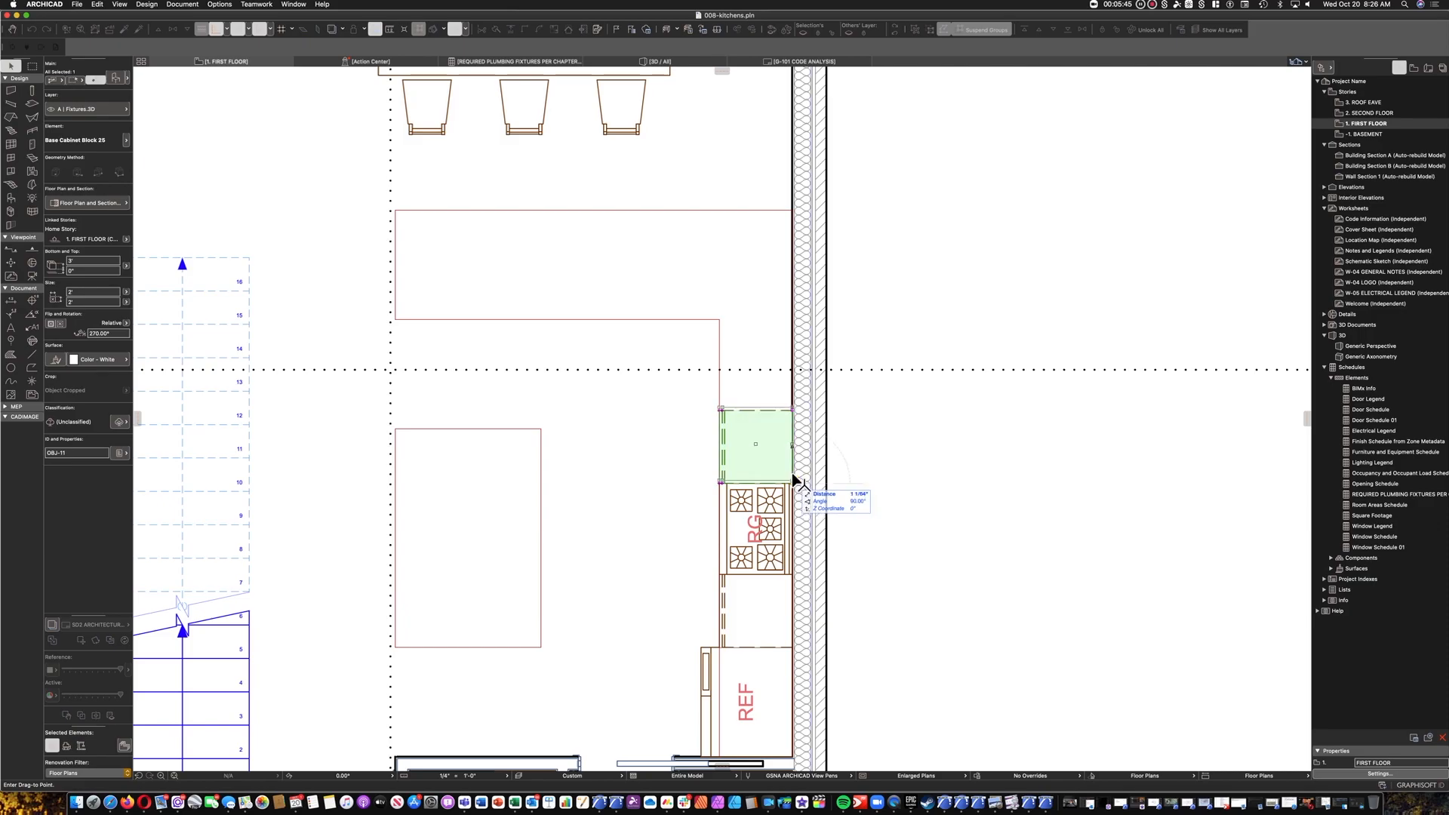
click(793, 412)
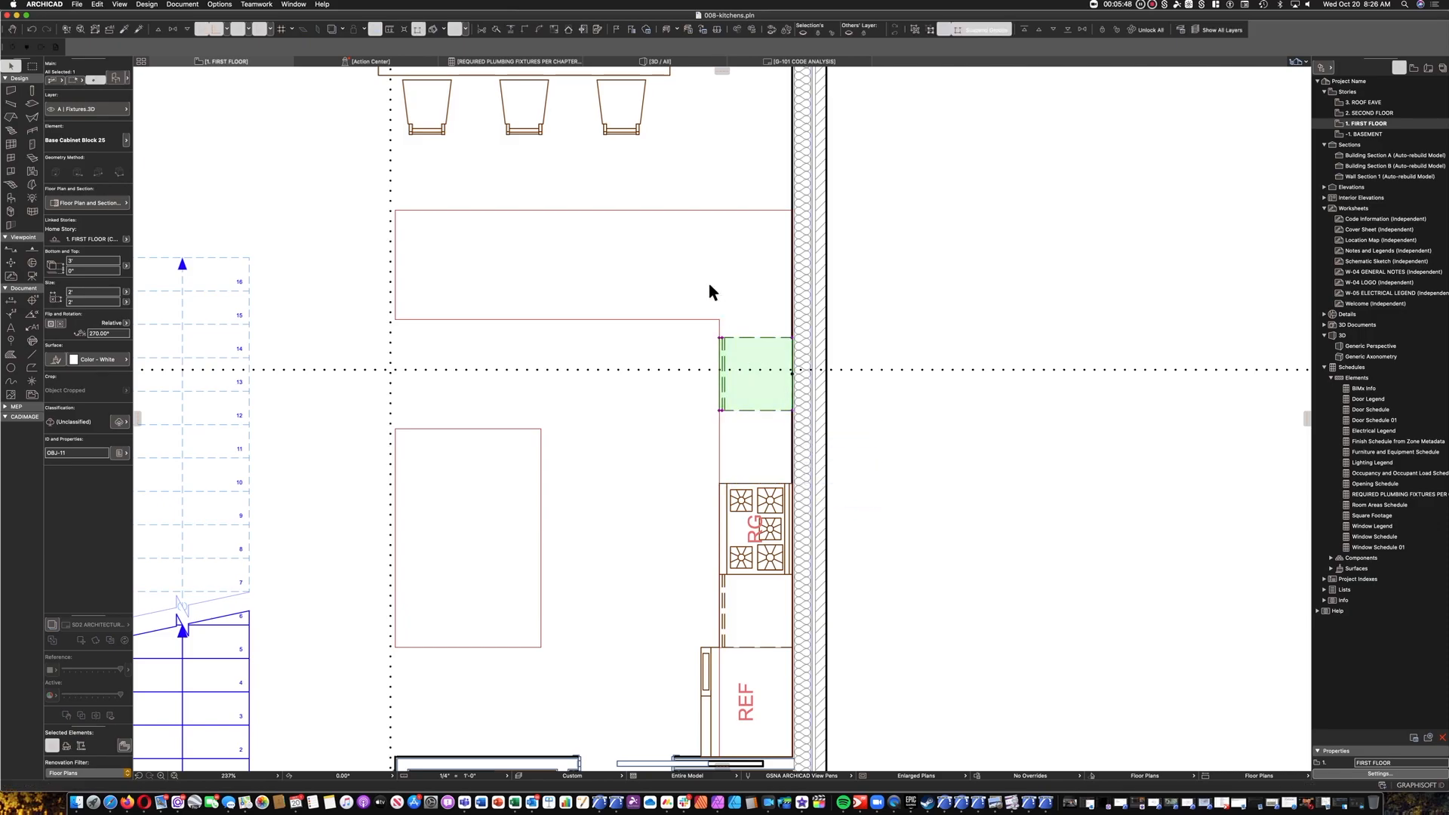
Copy that cabinet back along the wall into the gap between it and the gas stove.
key(Escape)
click(789, 349)
key(super+d)
click(792, 365)
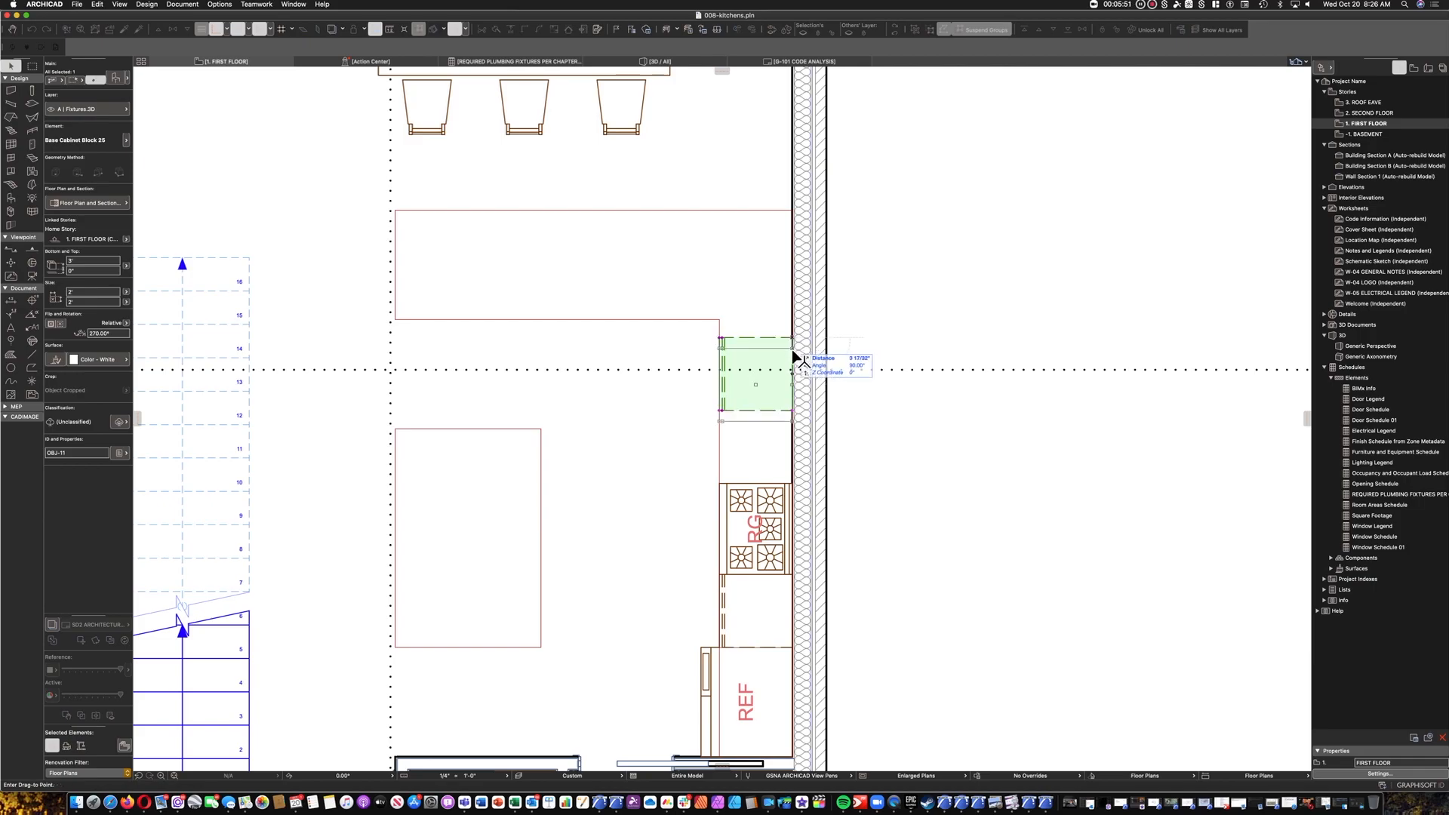
key(alt)
click(792, 412)
key(Escape)
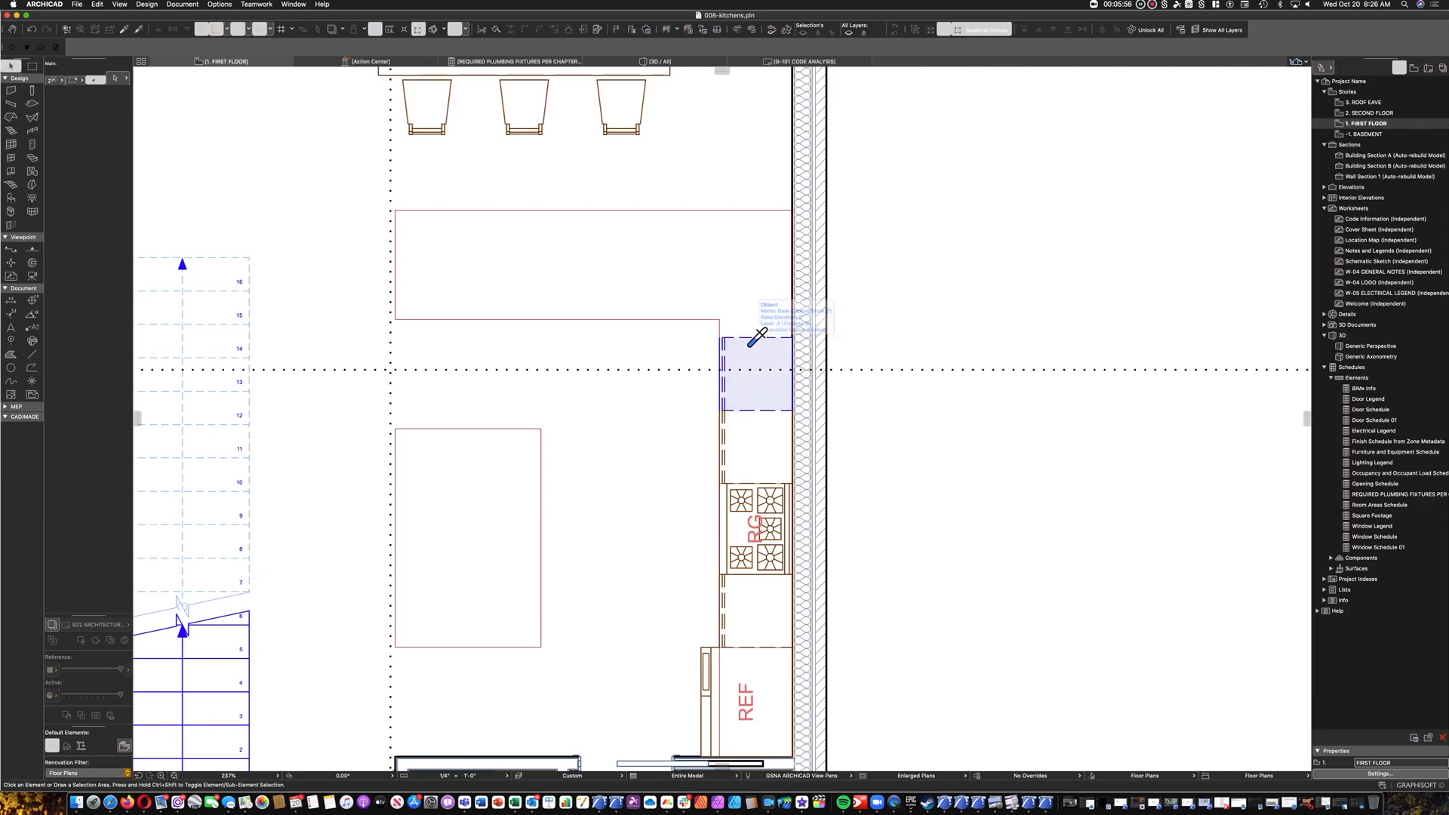
Choose Base Cabinet Corner L 25 from the 12 30 00 Casework 25 library folder as the default object.
click(11, 197)
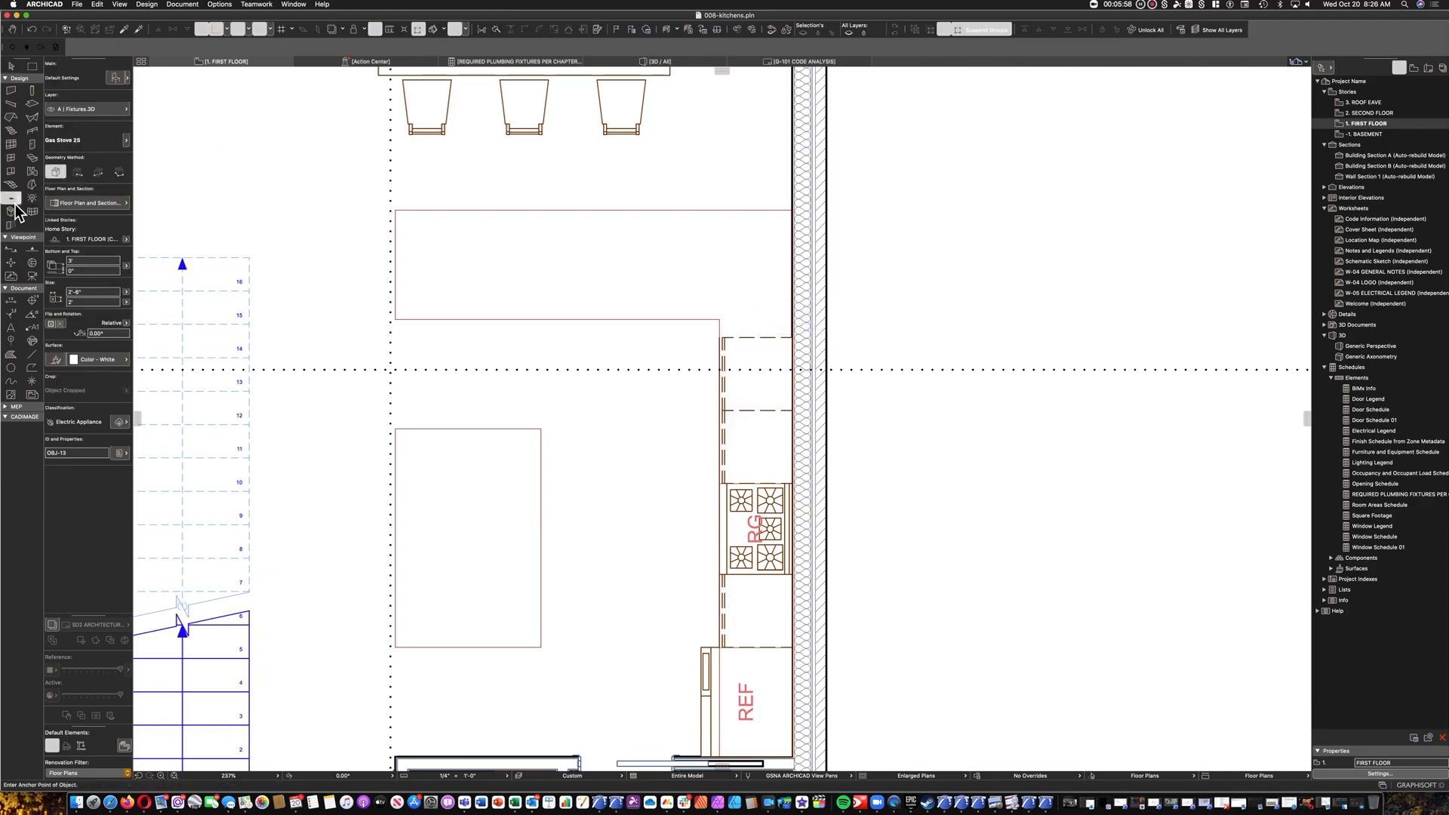
click(115, 80)
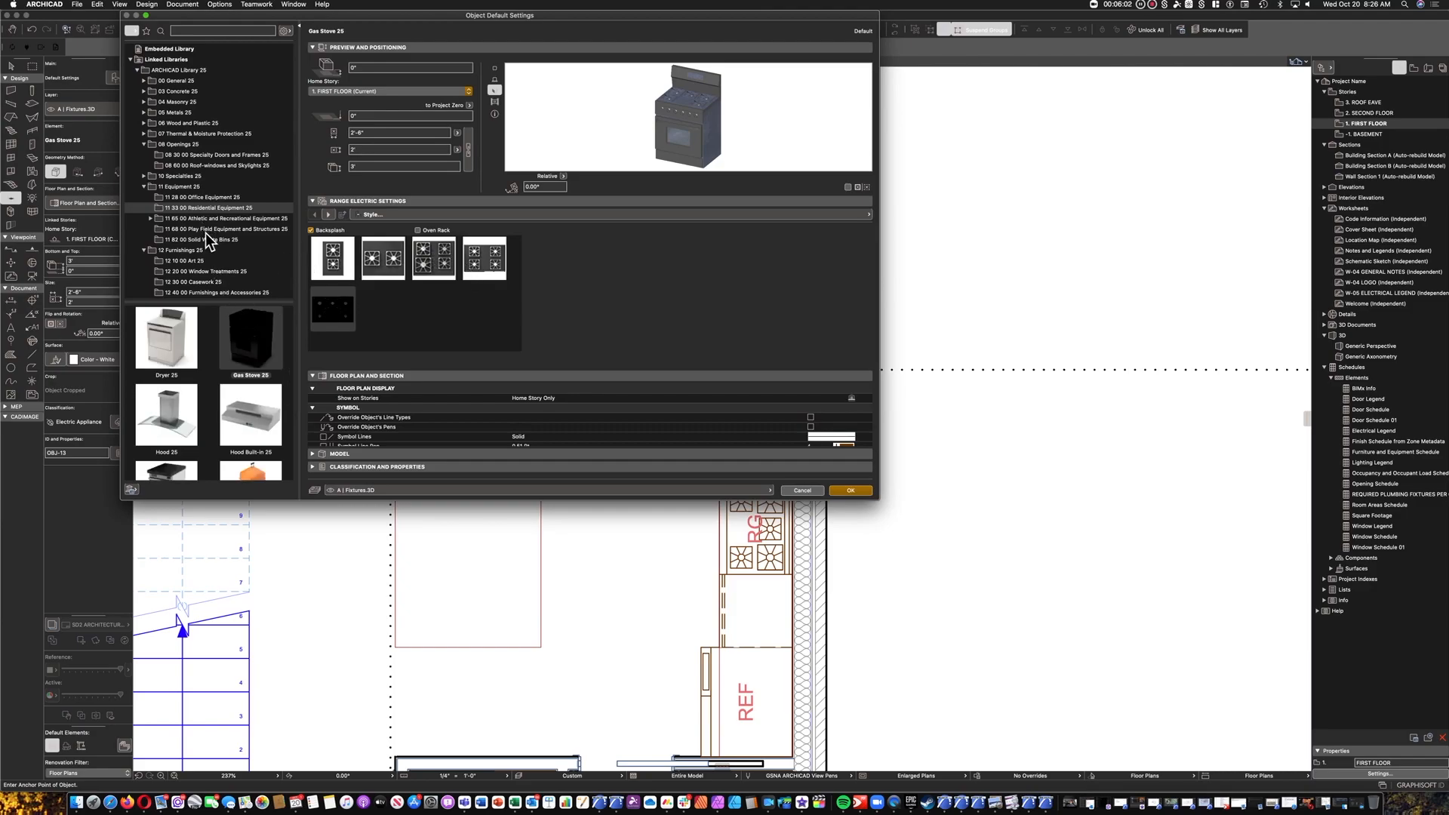
scroll(219, 227, down, 2)
click(205, 254)
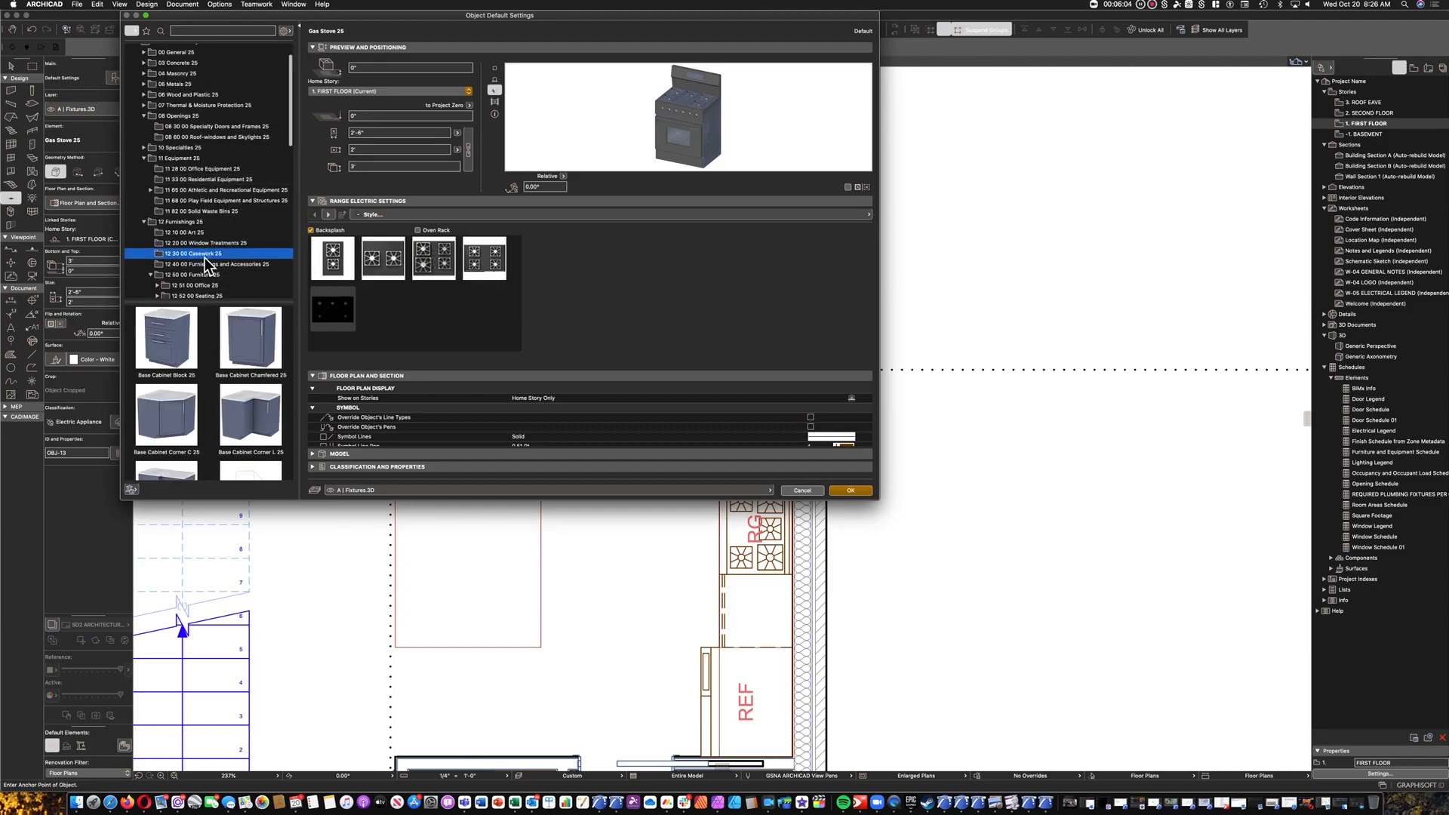
click(246, 408)
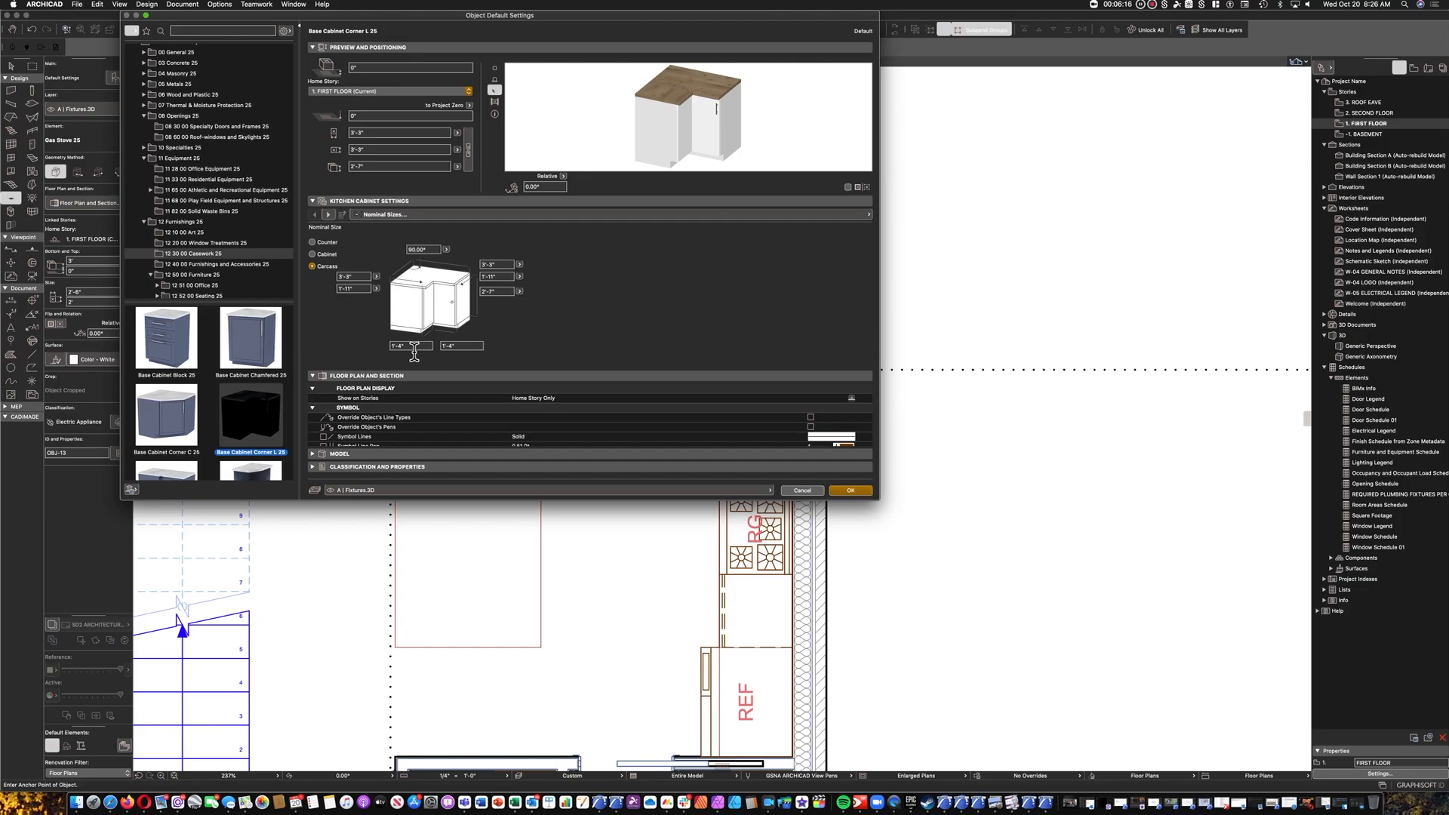
Set the right front width to 4", then base the nominal sizes on the Counter with a 3' height and both depths 2'.
click(455, 347)
click(528, 323)
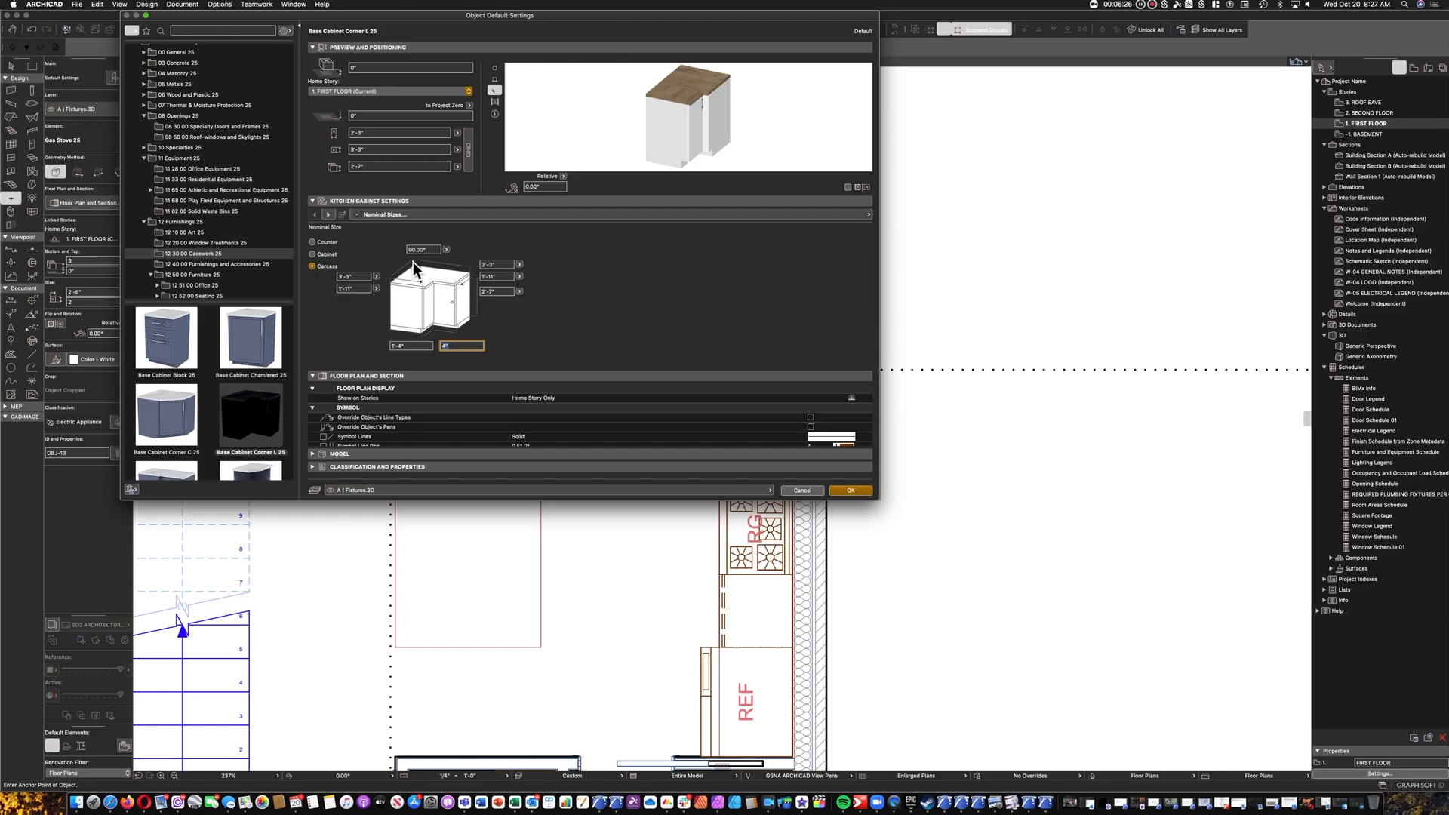
click(312, 242)
click(495, 291)
text(3')
click(506, 277)
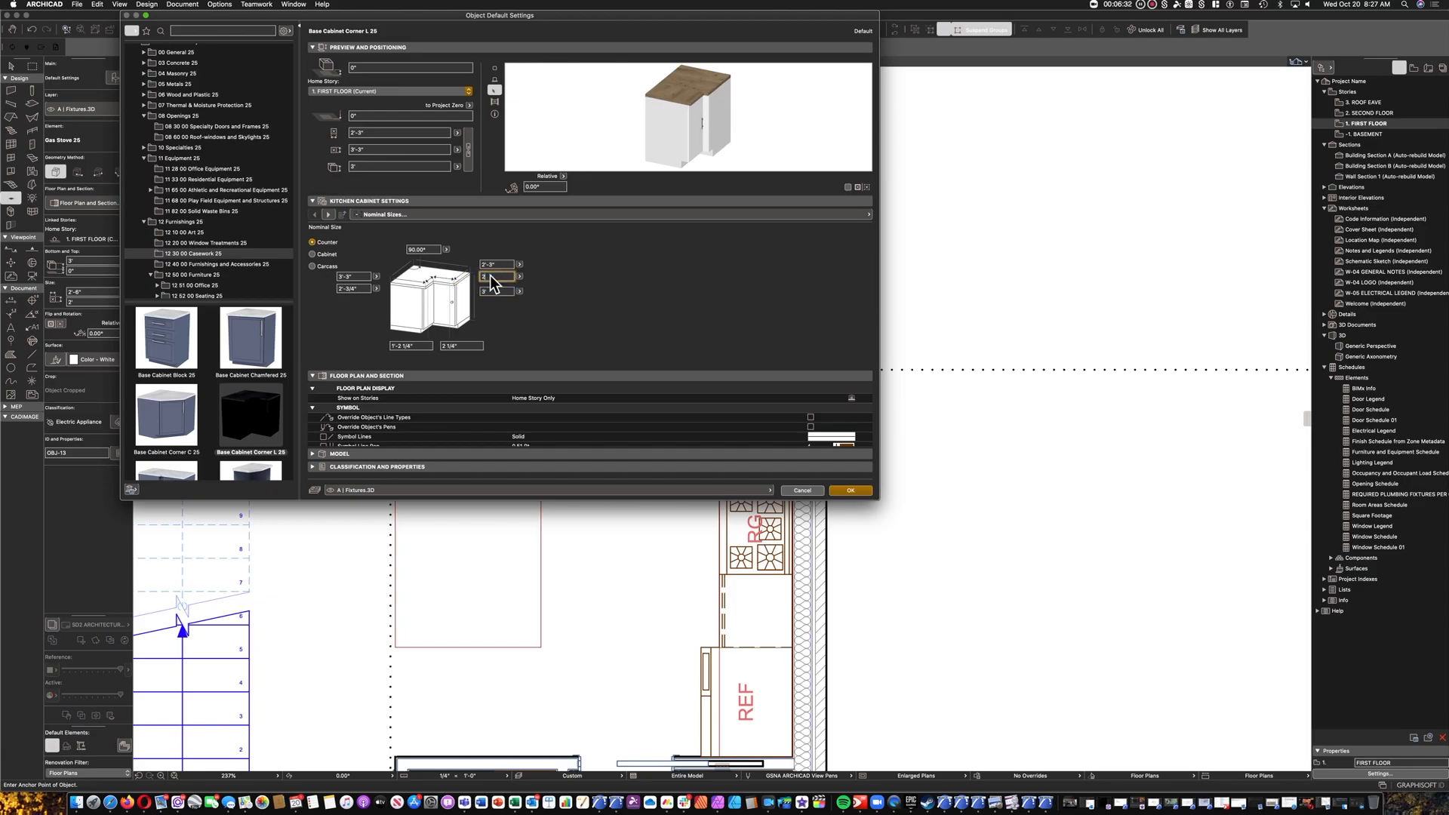
text(2')
click(359, 289)
text(2')
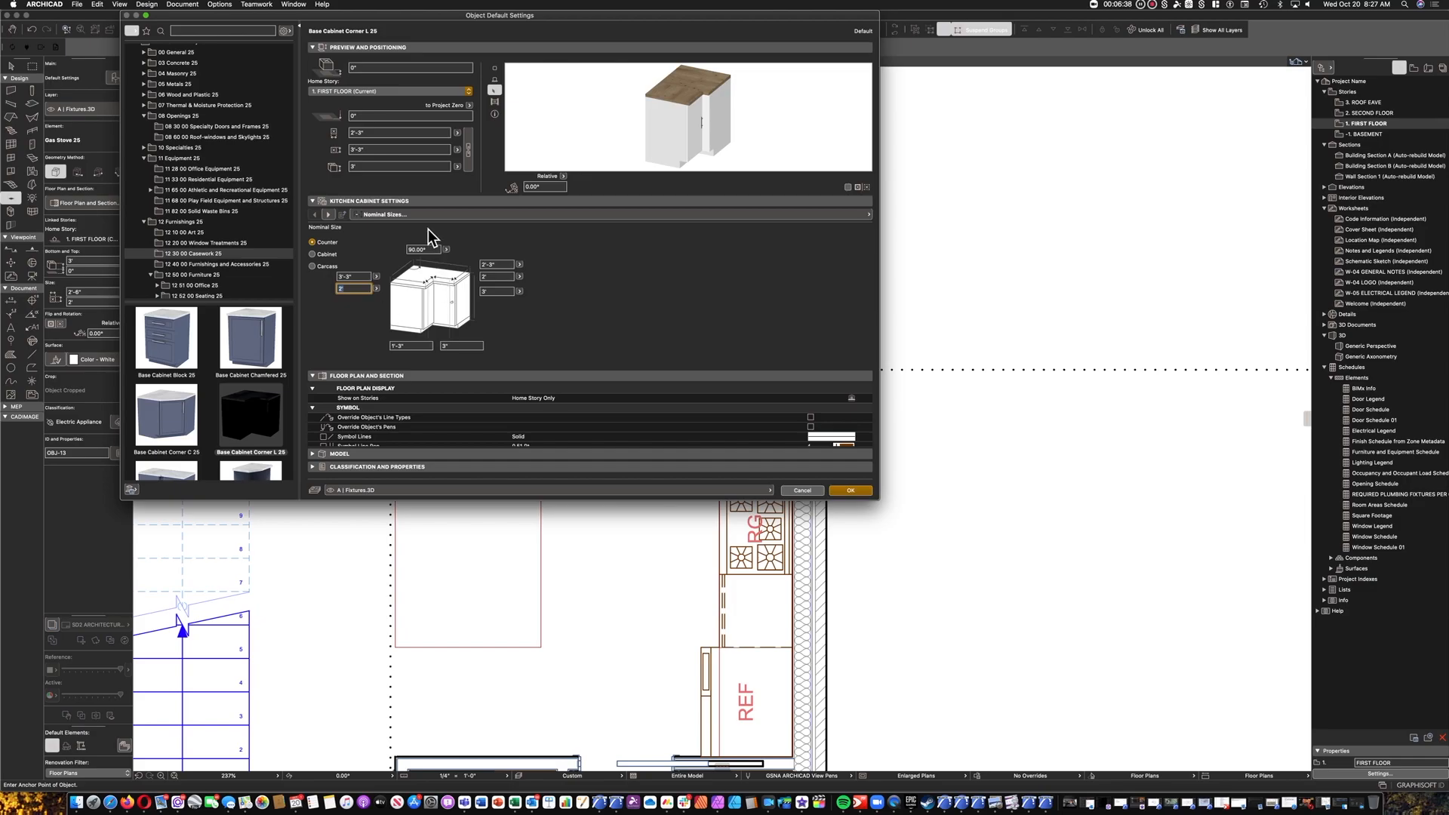
Enable the corner cabinet's backsplash and give it a rectangular profile.
click(327, 215)
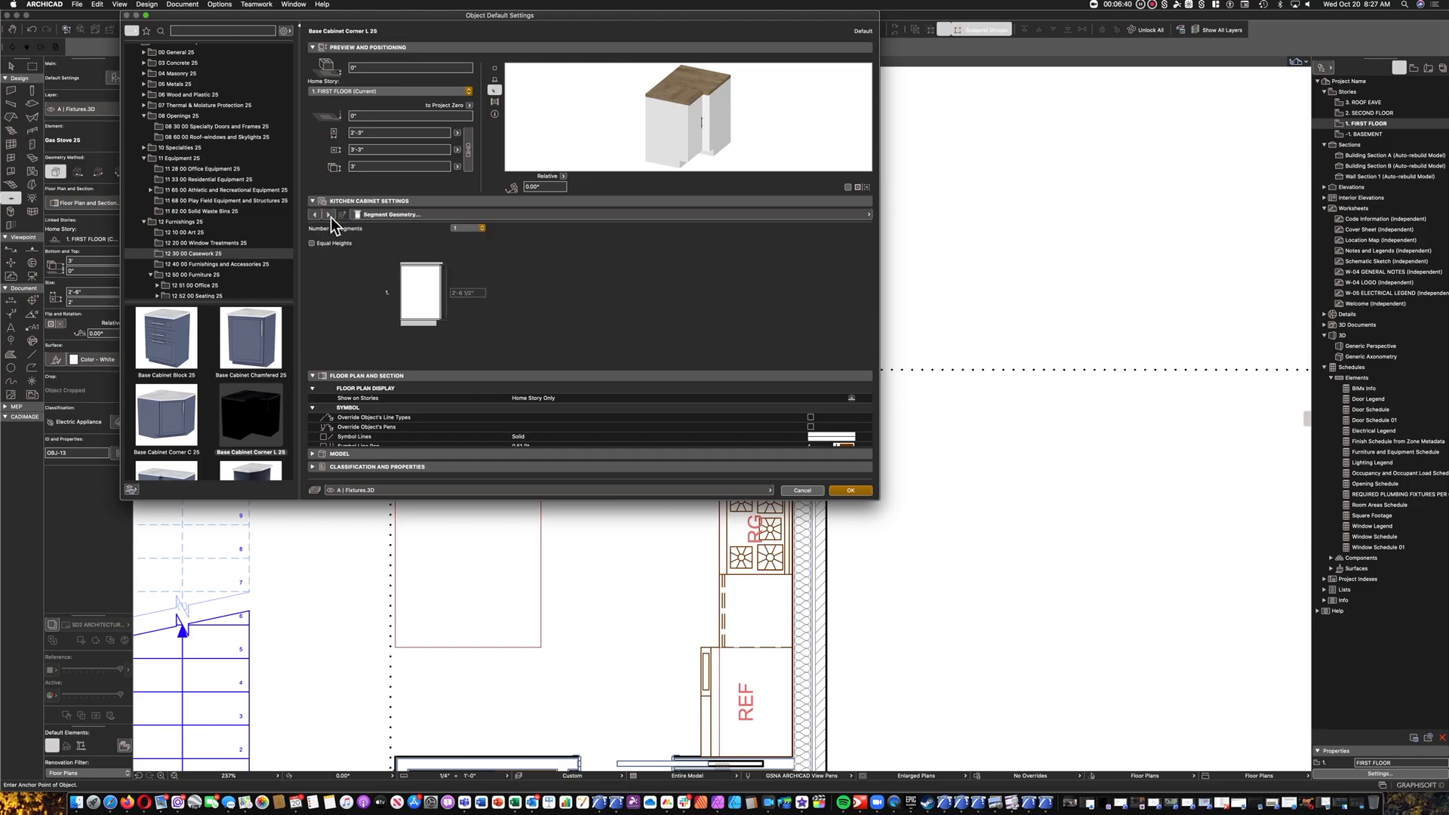
click(332, 215)
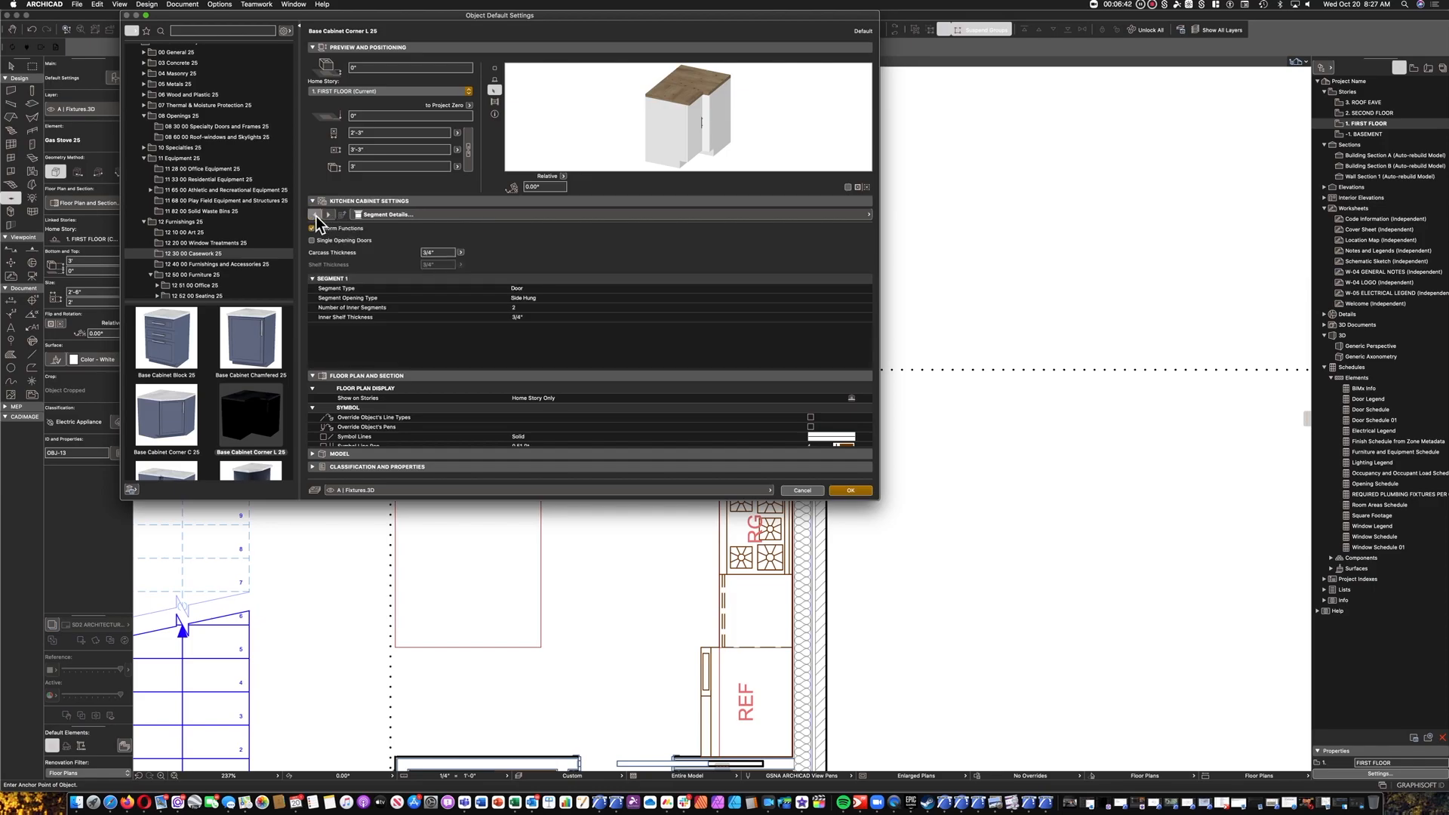
click(315, 216)
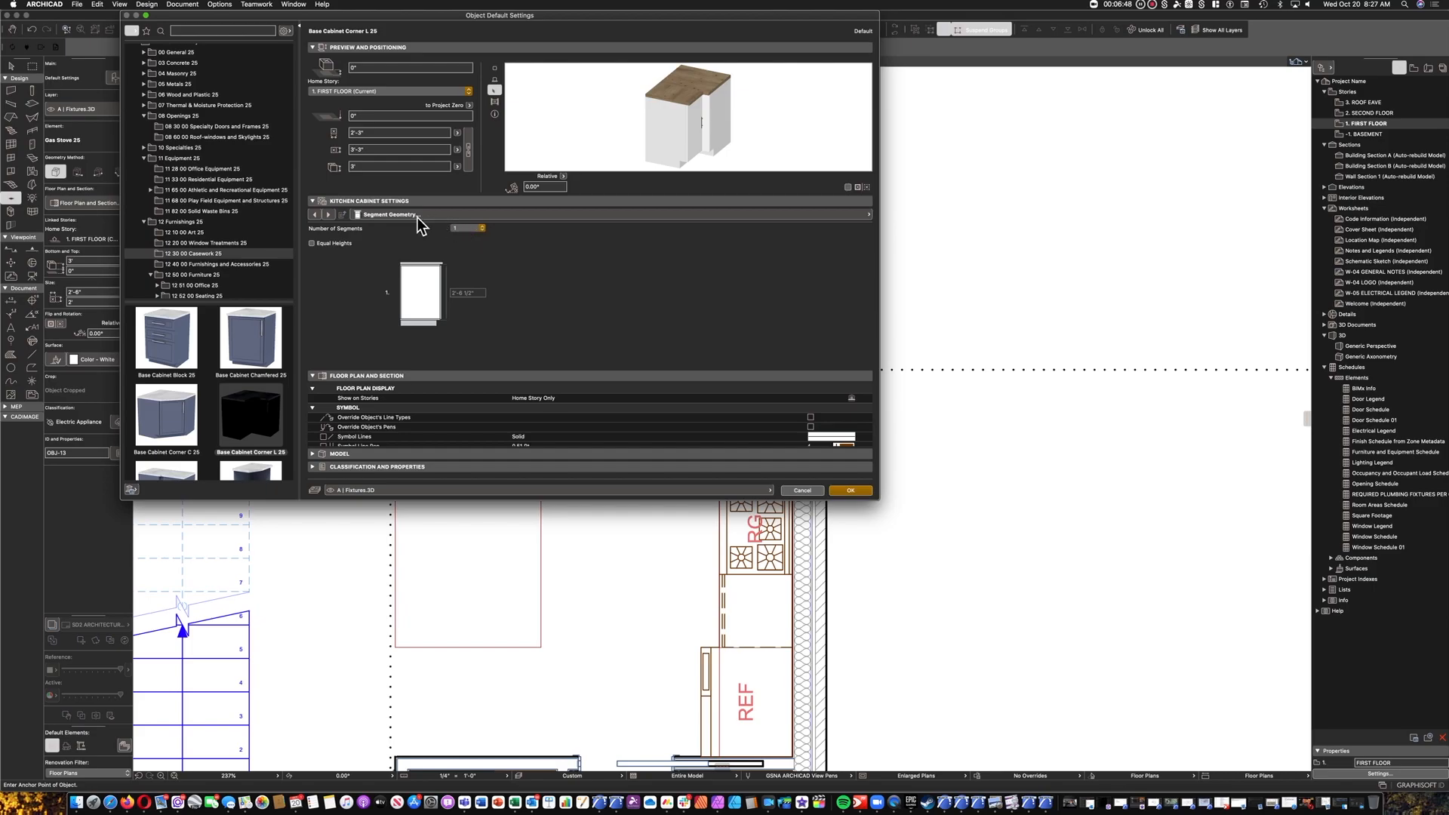
click(330, 216)
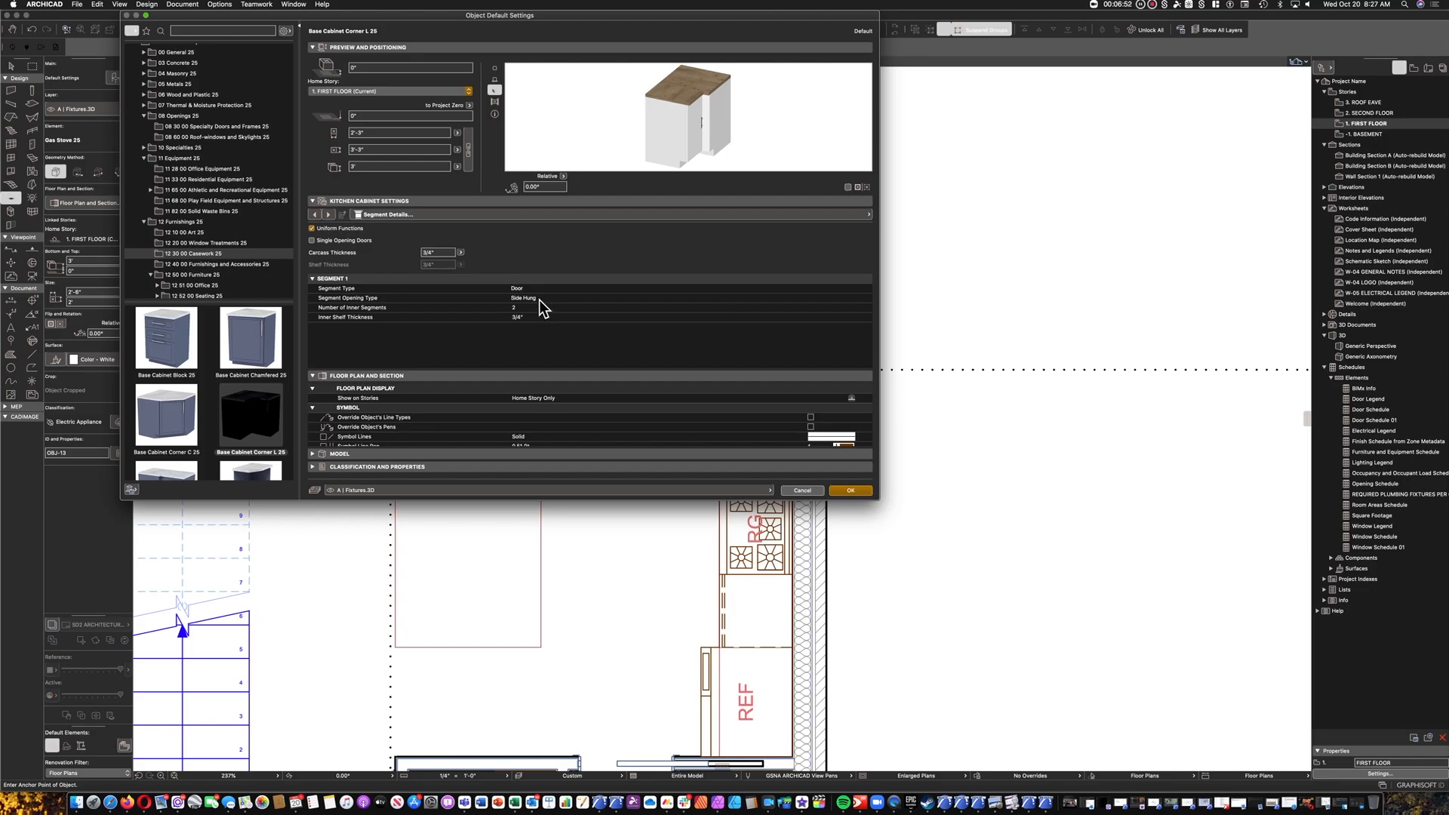
click(329, 216)
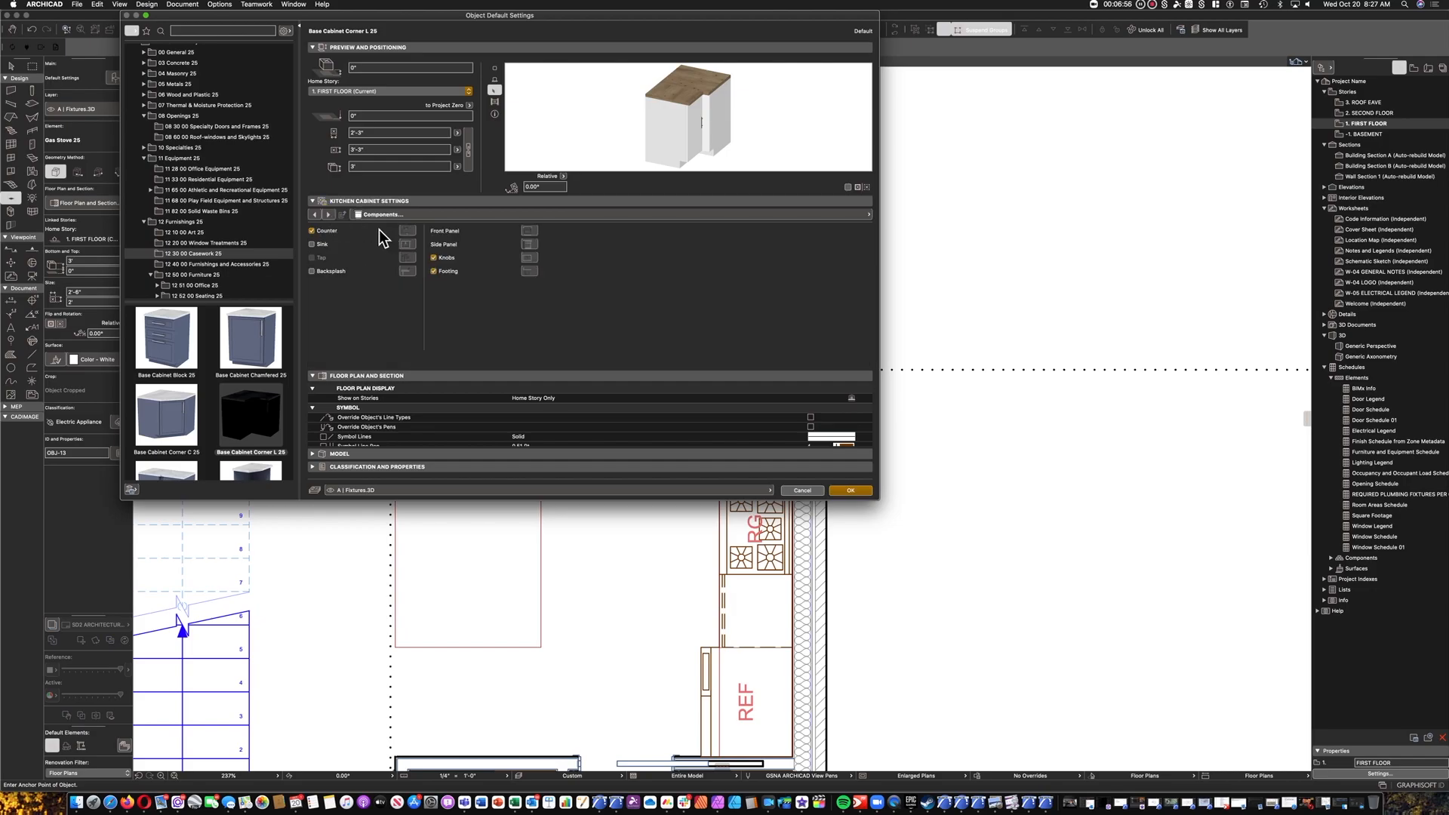
click(328, 271)
click(327, 215)
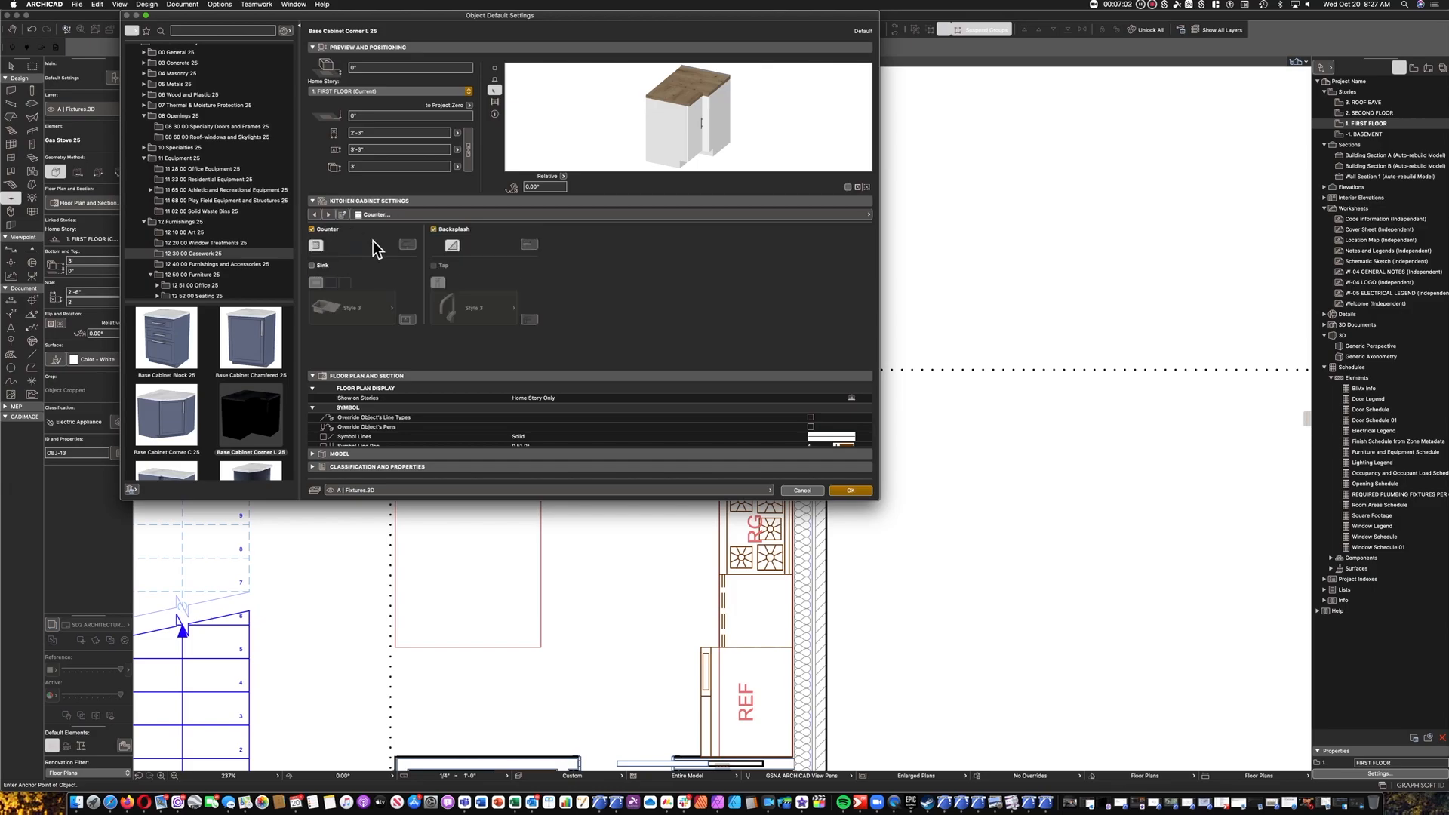
click(451, 245)
Try toggling the backsplash along the counter's left edge, and set the left-end countertop overhang to 1'.
click(346, 224)
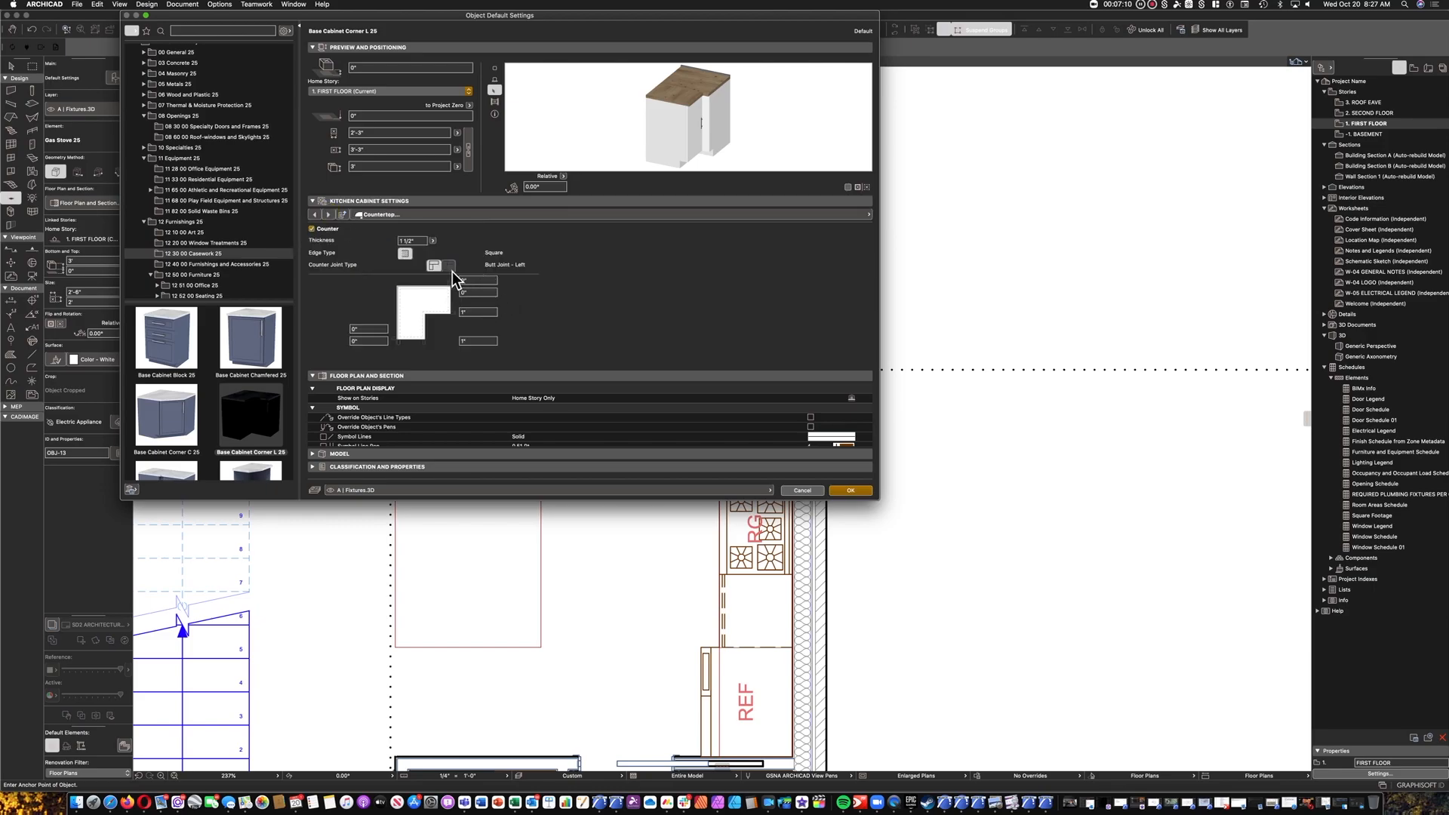
click(328, 215)
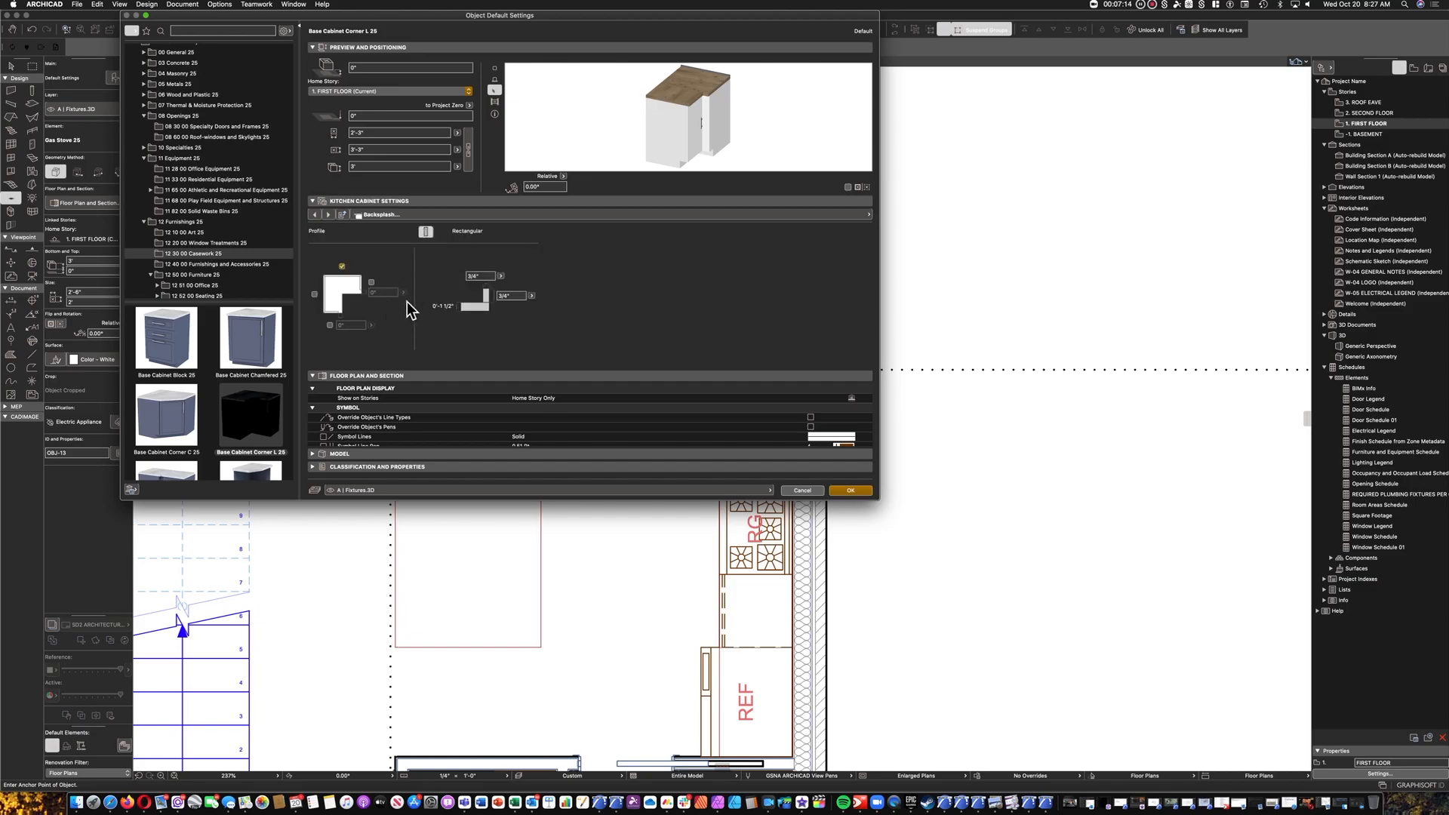
click(315, 295)
click(314, 215)
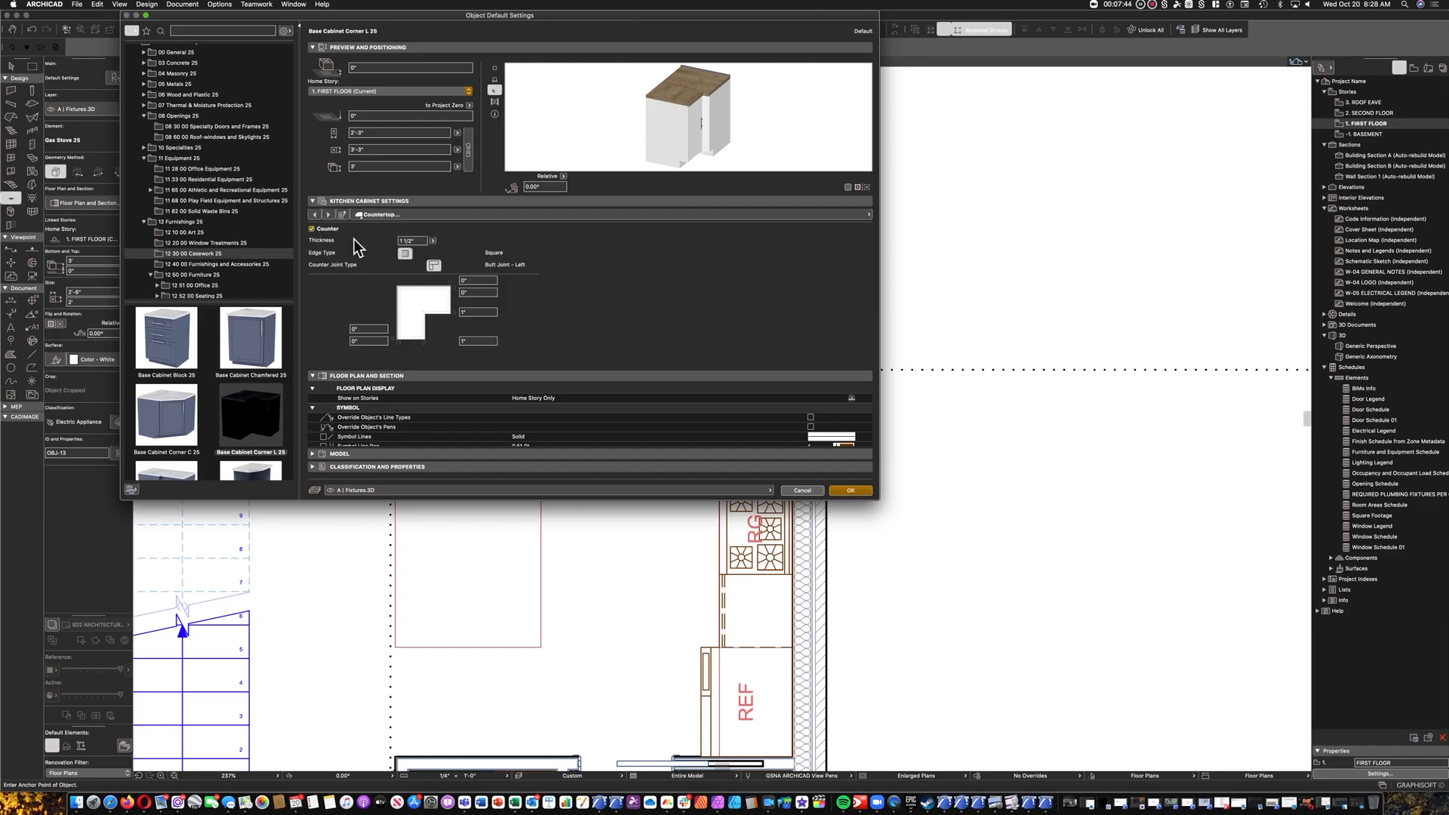
click(369, 342)
click(379, 356)
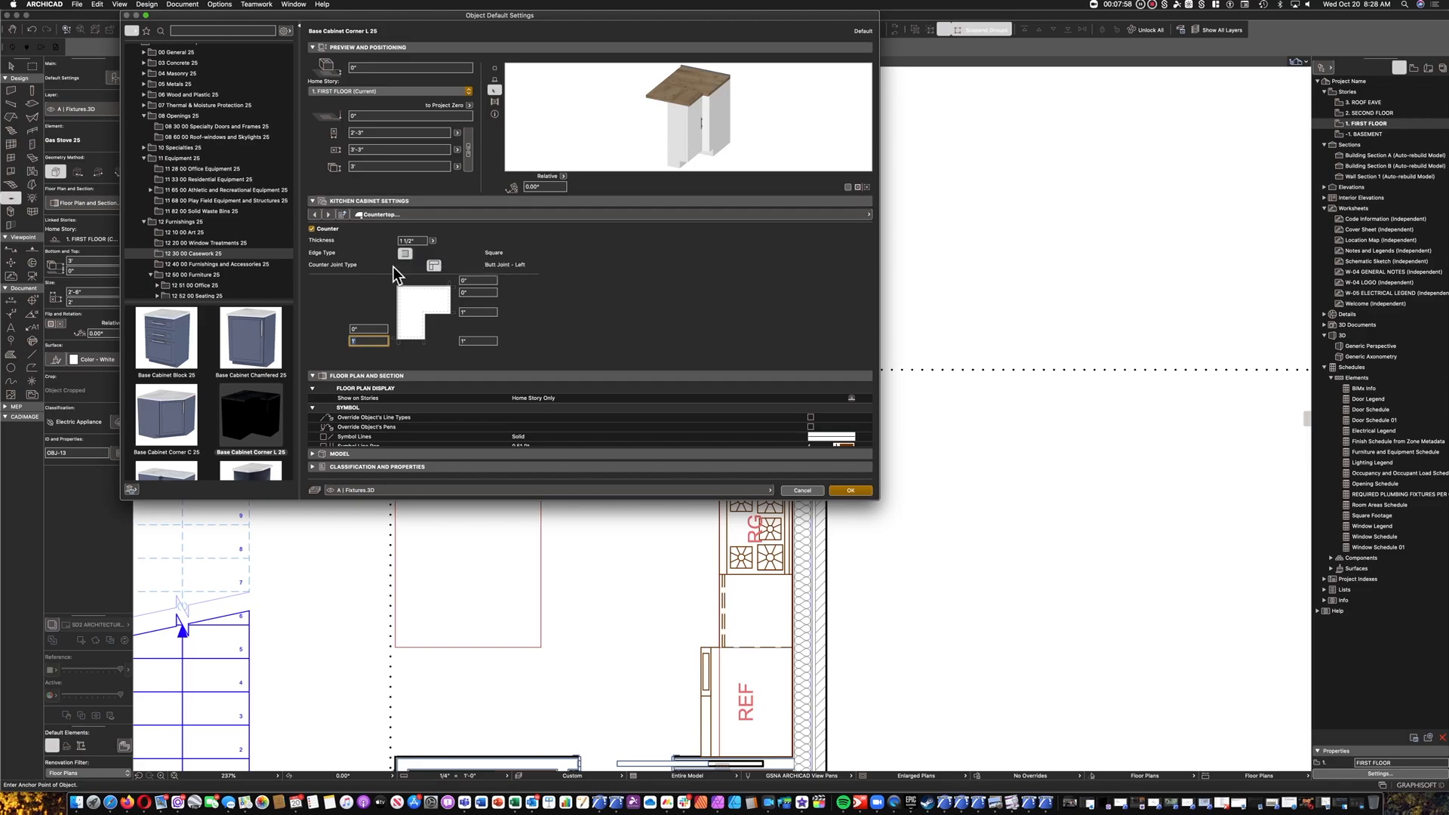
Base the corner cabinet's nominal sizes on the Cabinet instead of the Counter.
click(316, 216)
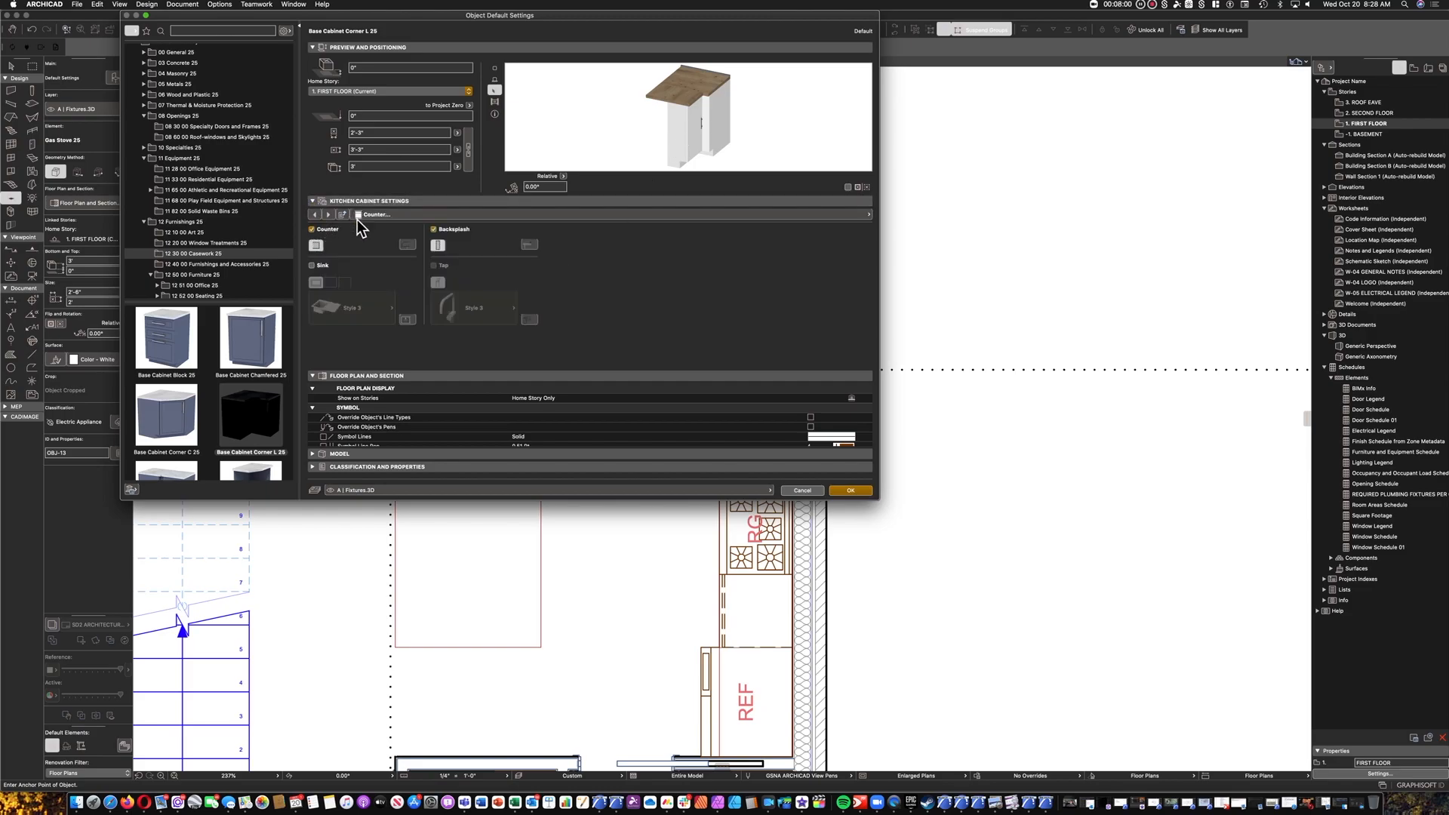
click(315, 216)
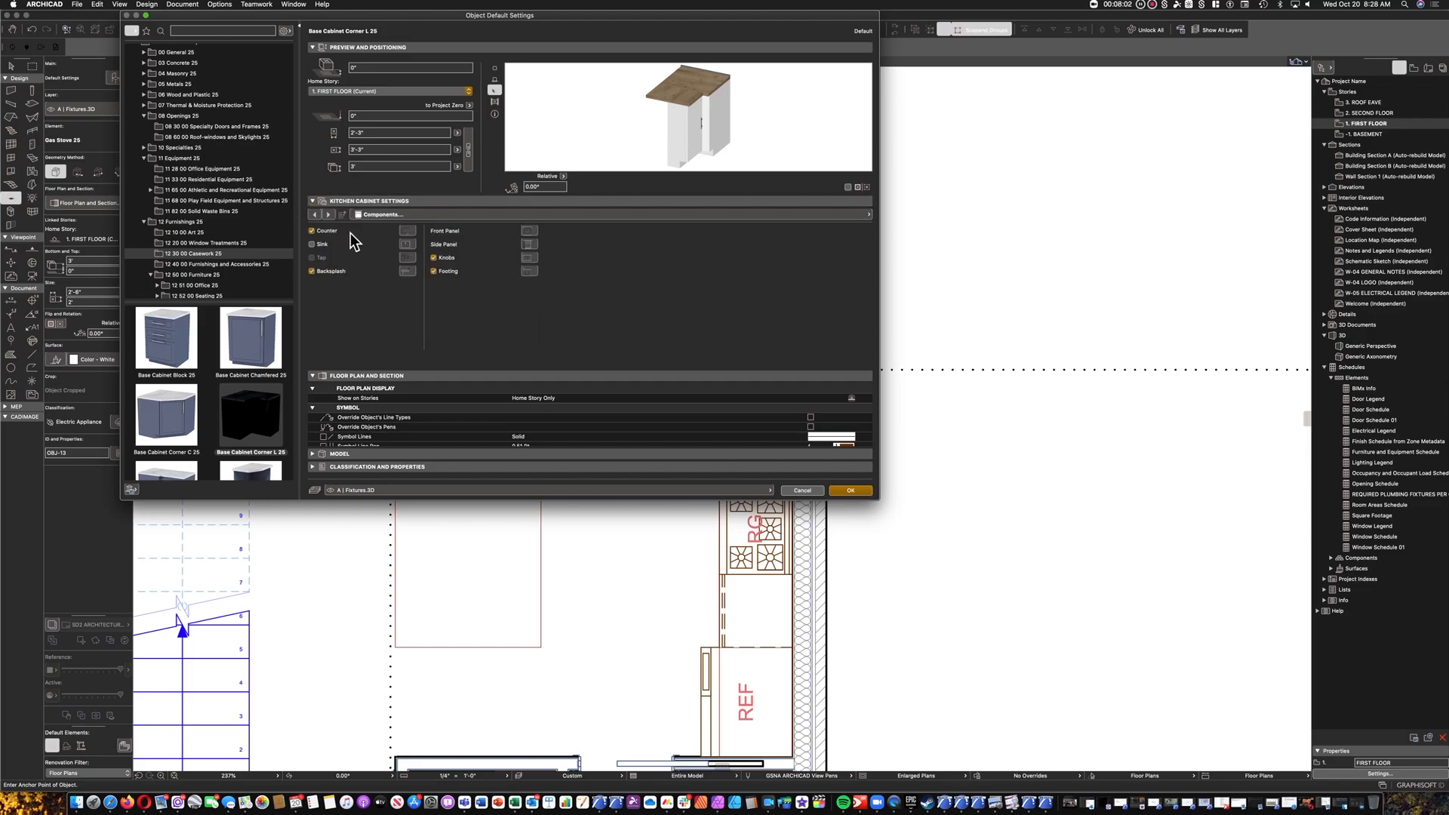
click(316, 215)
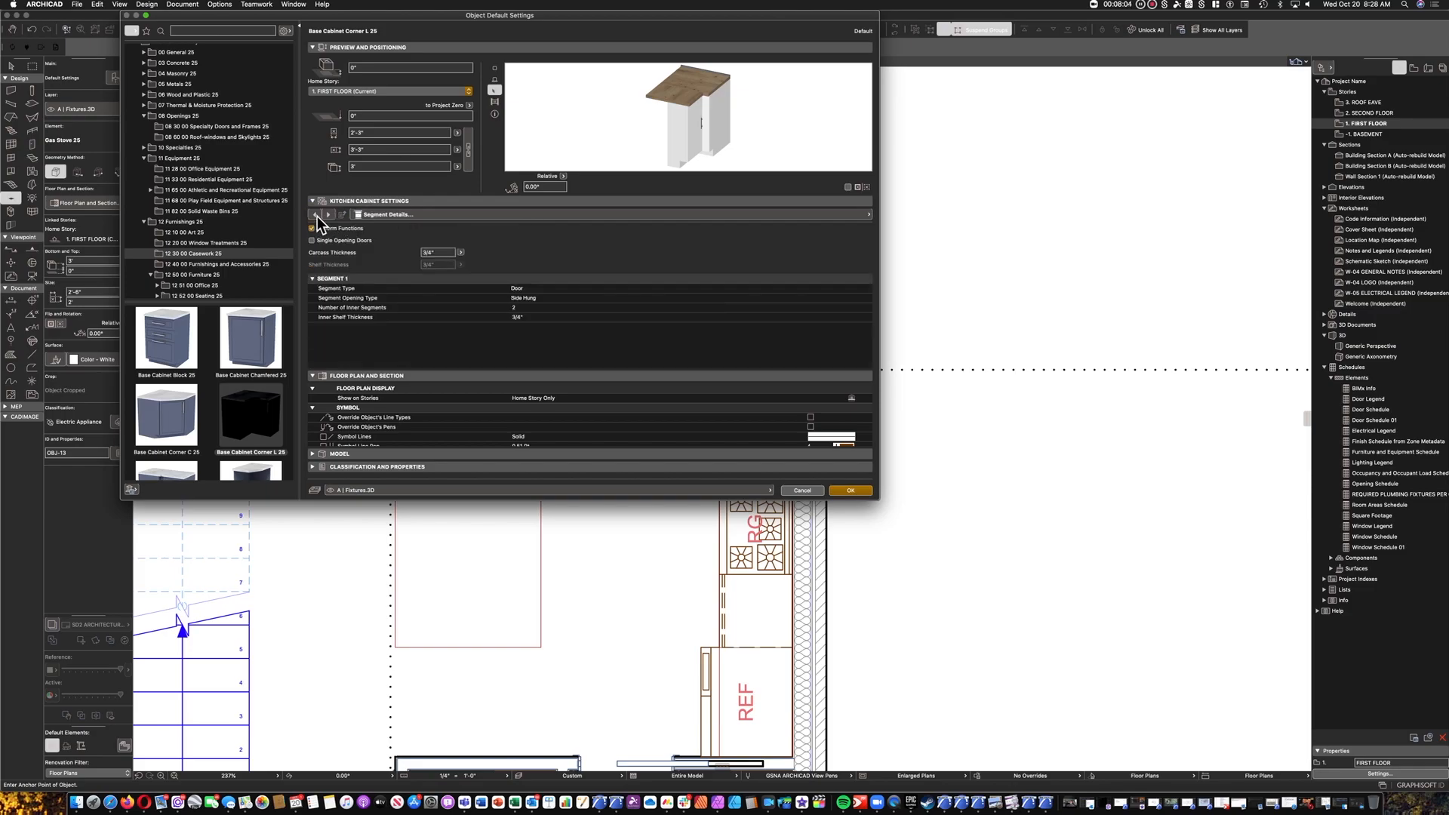
click(317, 215)
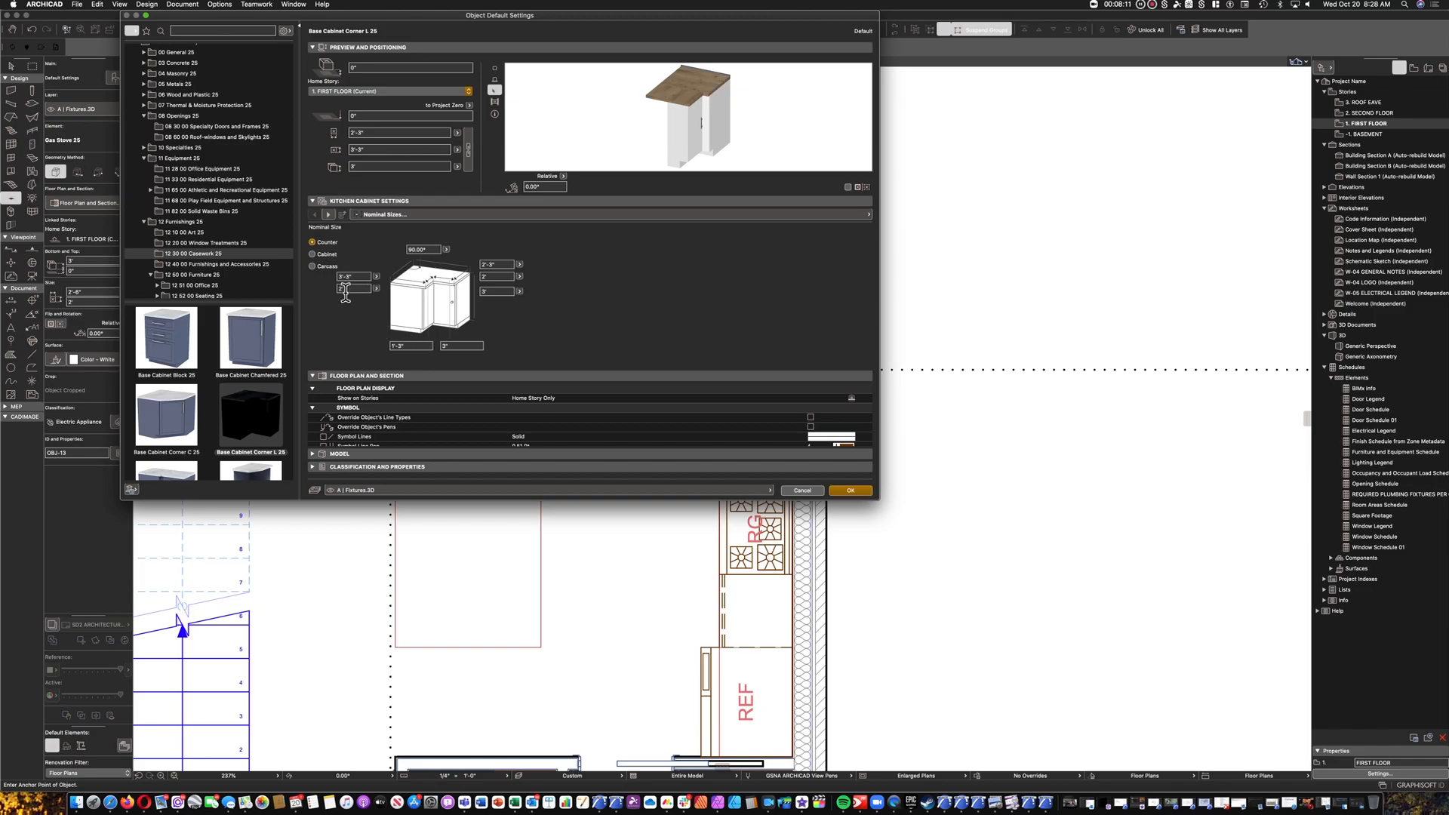
click(320, 256)
Try a 2' width for the left front section of the corner cabinet.
click(413, 348)
key(Return)
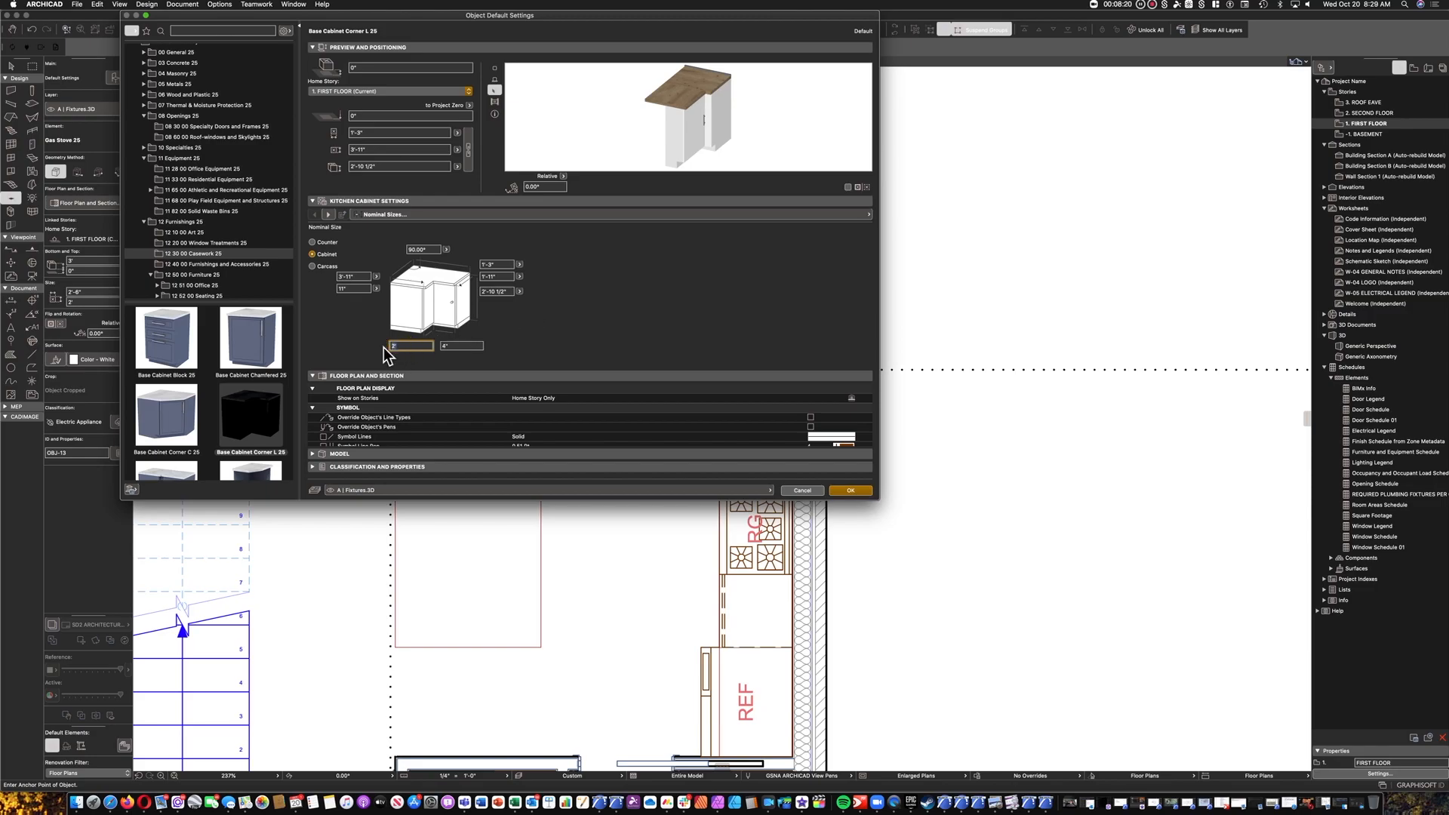
key(Return)
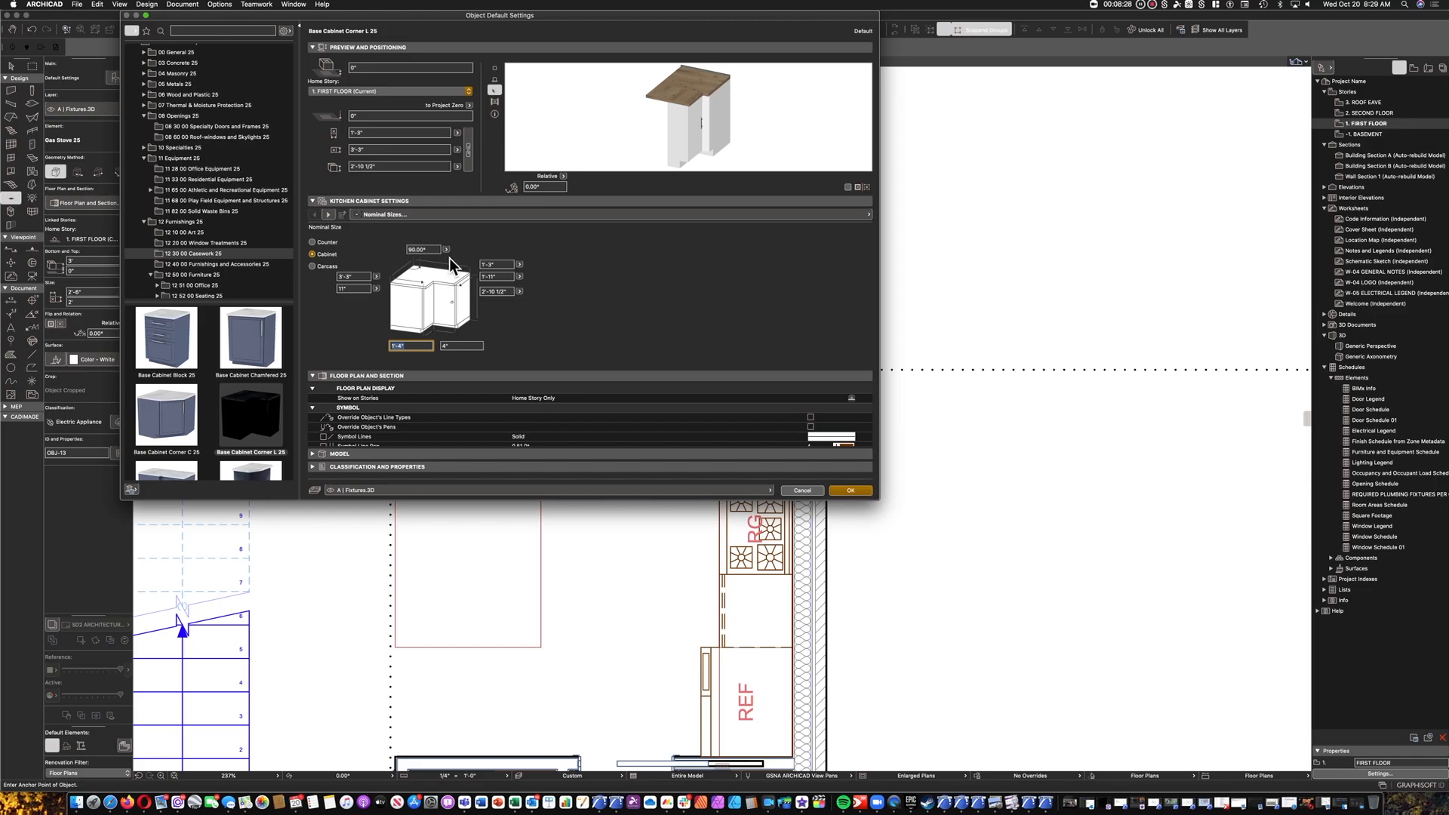
Set the depth of the corner cabinet's left leg to 2'.
click(364, 288)
key(Return)
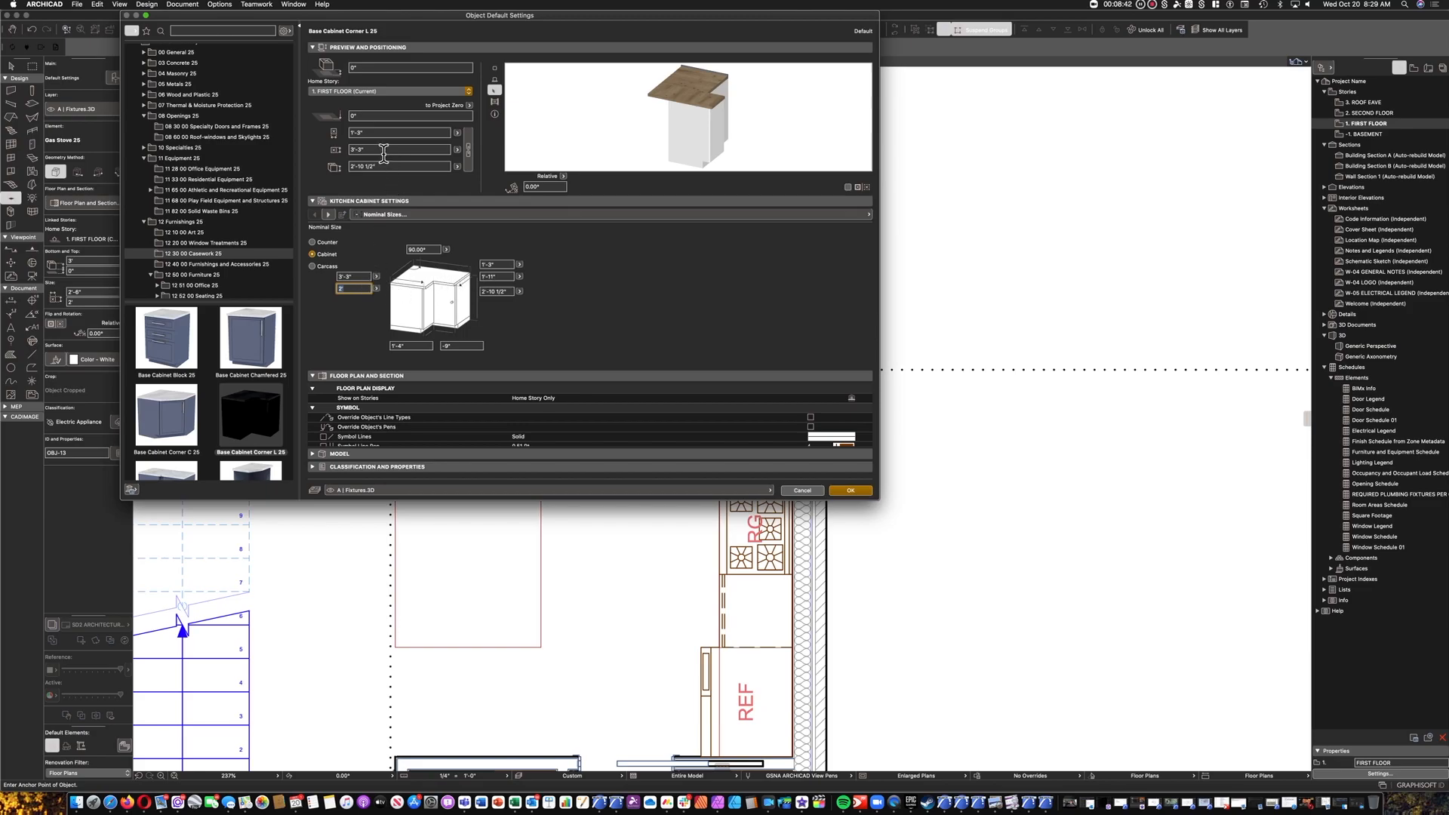
Try an overall depth of 4'-3" for the corner cabinet.
click(330, 148)
text(4'3)
key(Return)
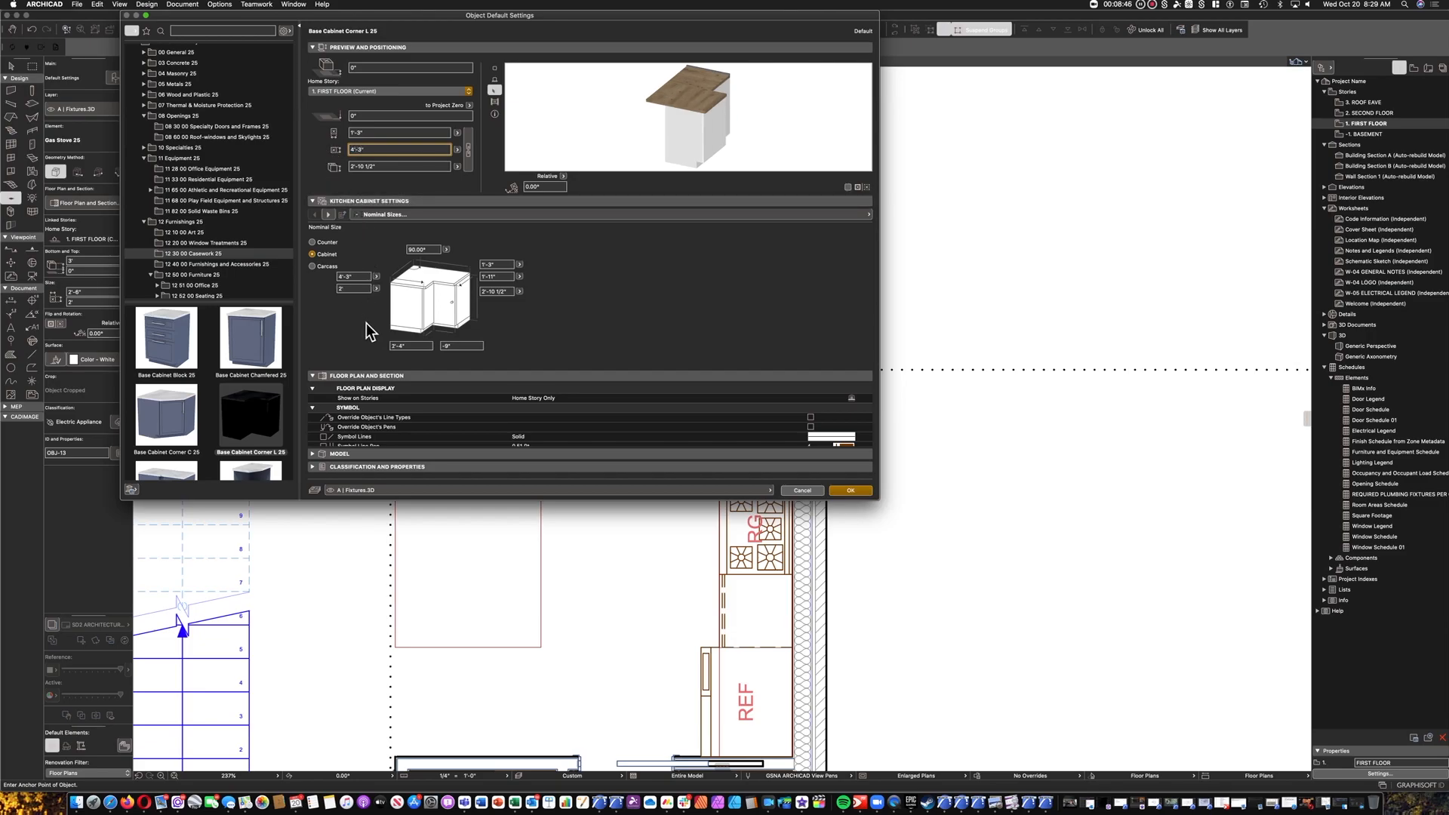
click(318, 143)
Set the corner cabinet's overall width to 3'-3".
drag(386, 133, 329, 132)
text(3'3)
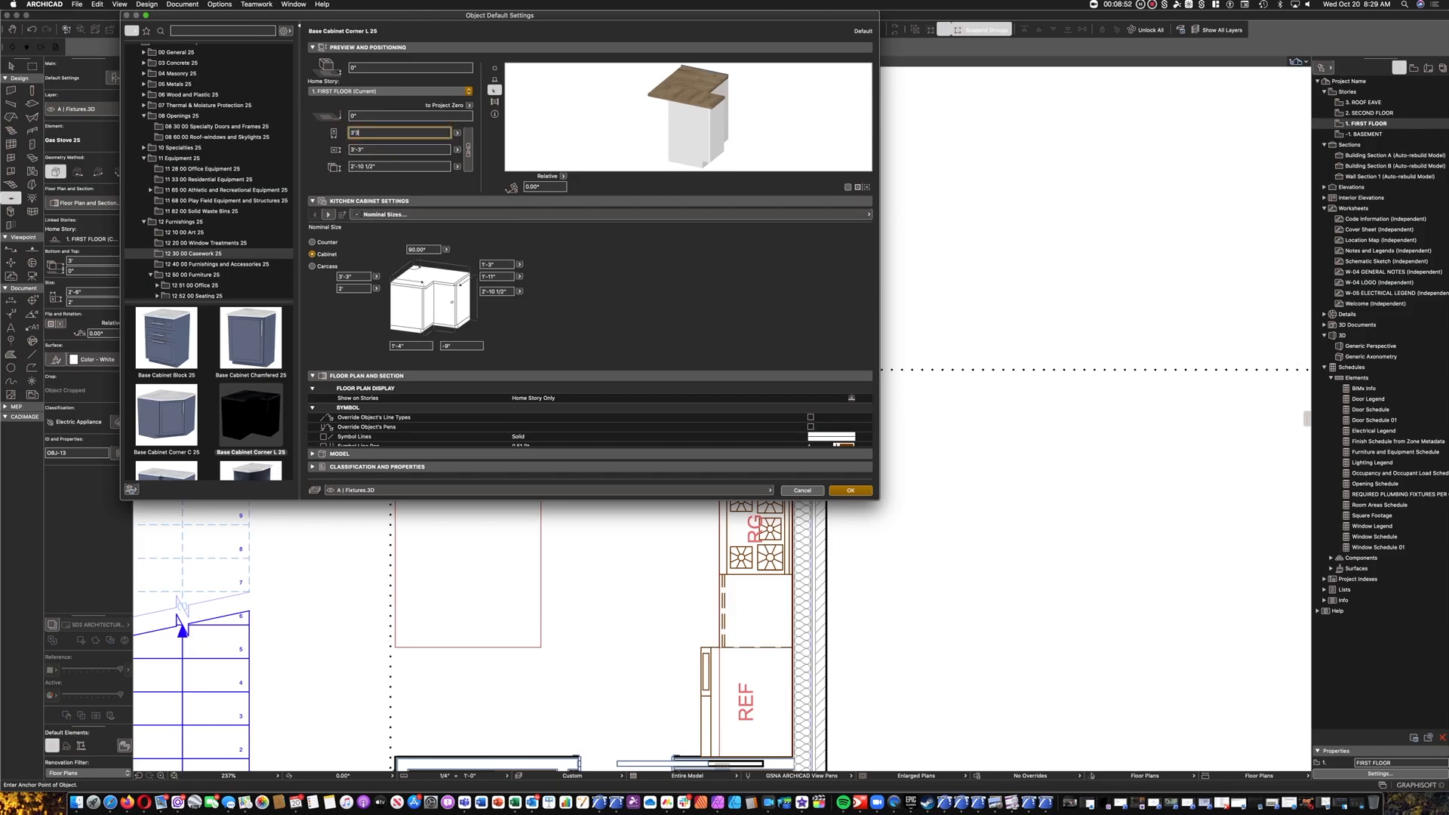
key(Return)
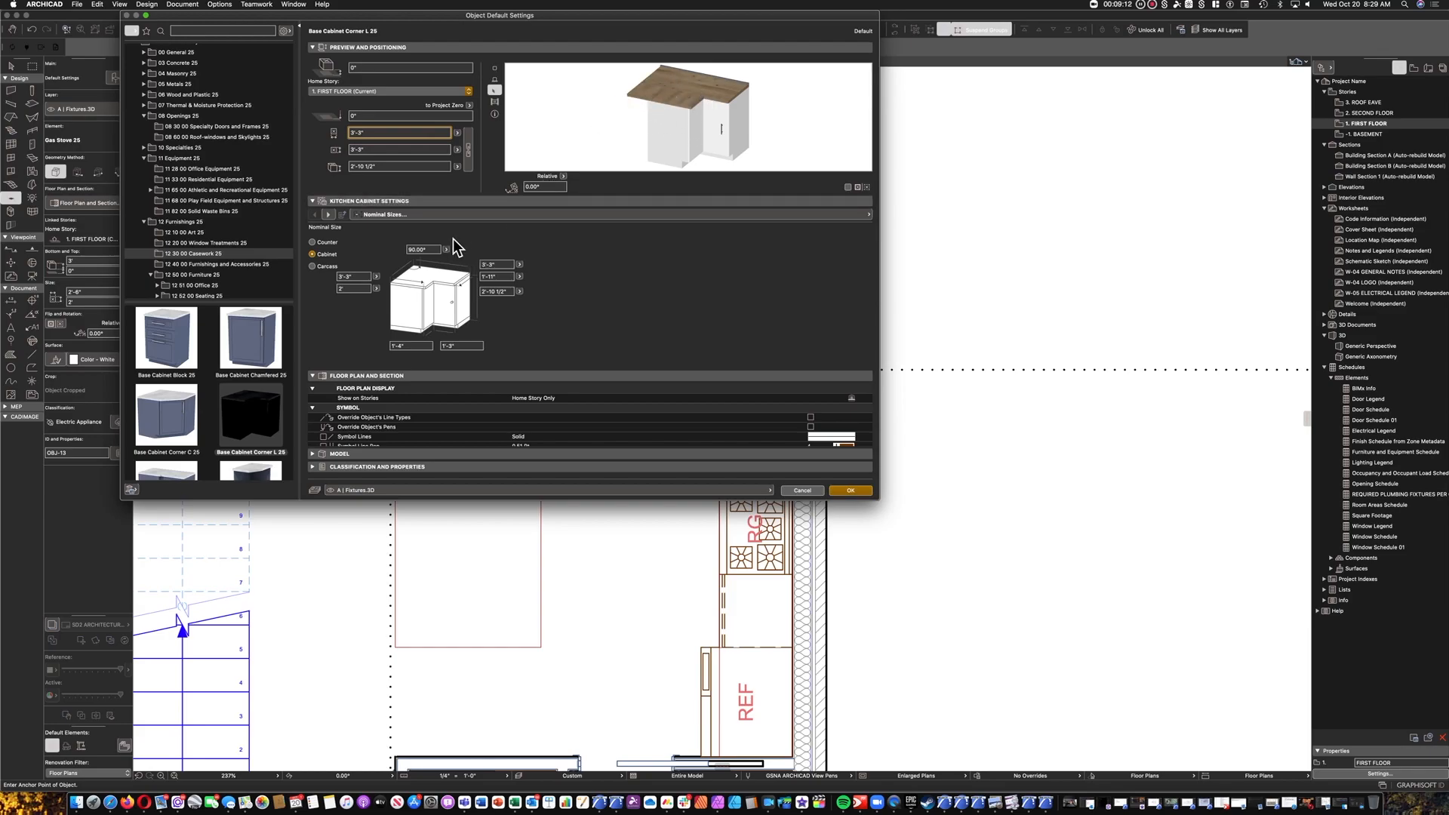
Set the corner cabinet's backsplash height to 4".
click(470, 216)
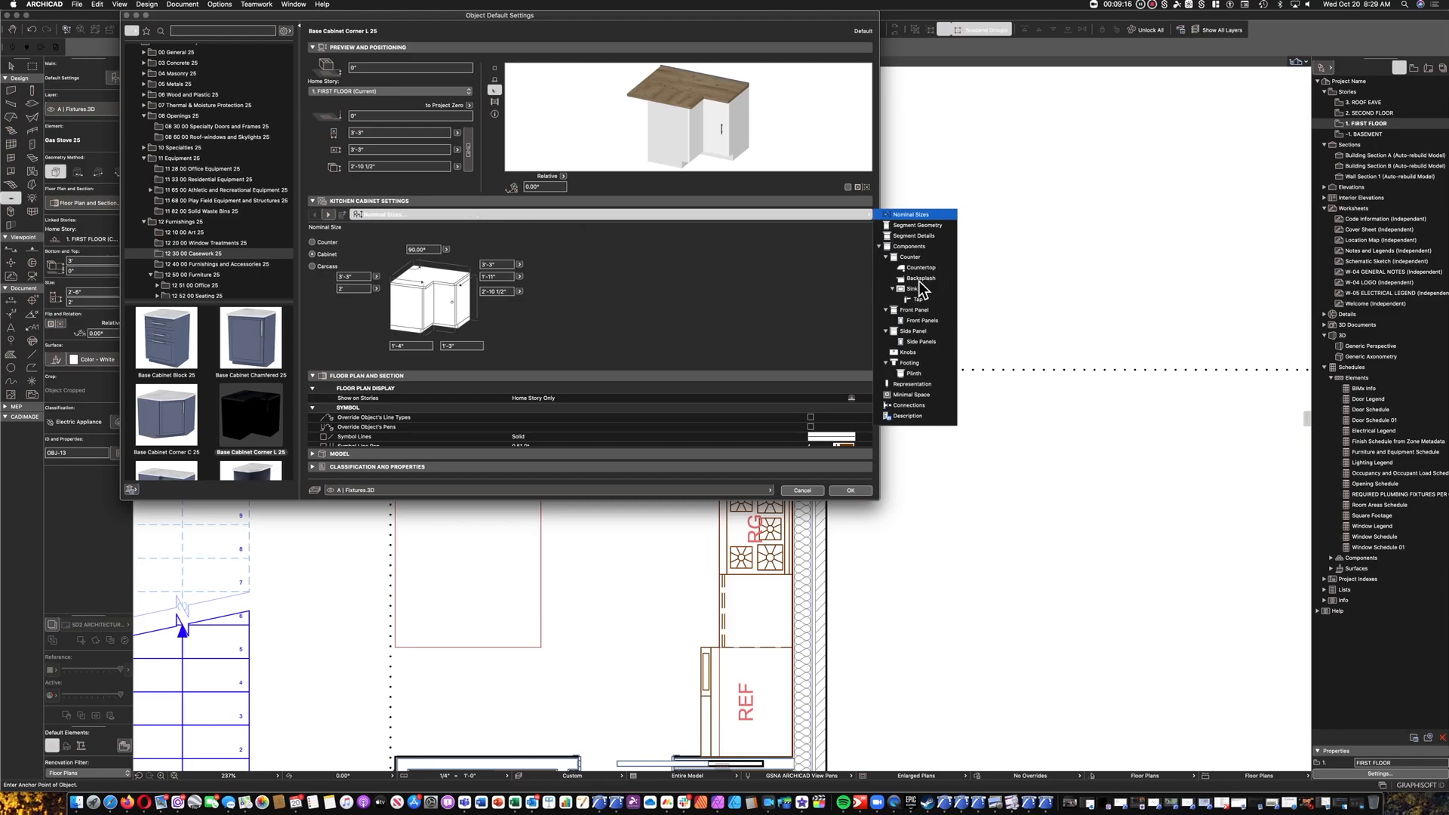
click(919, 278)
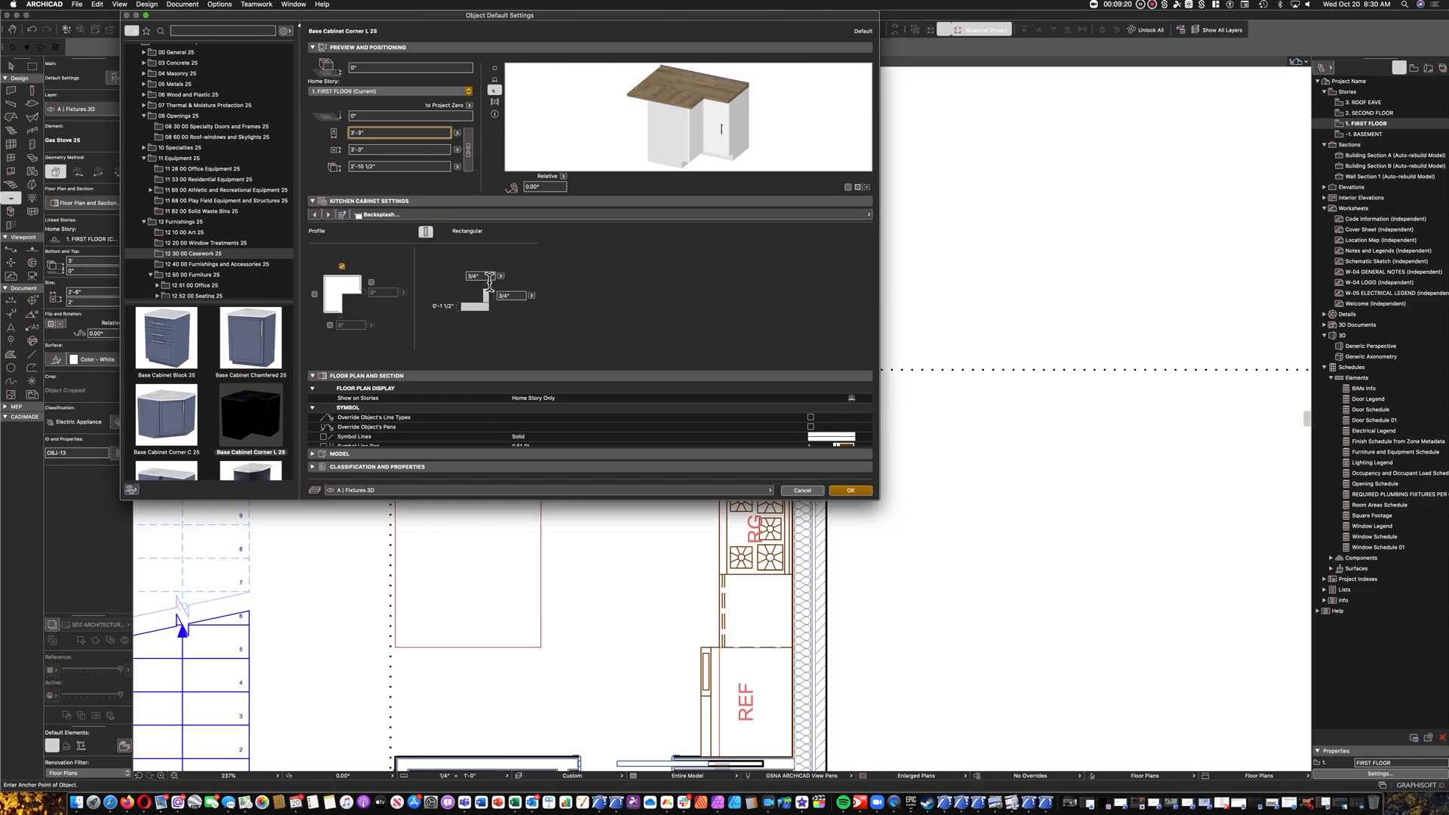
click(512, 295)
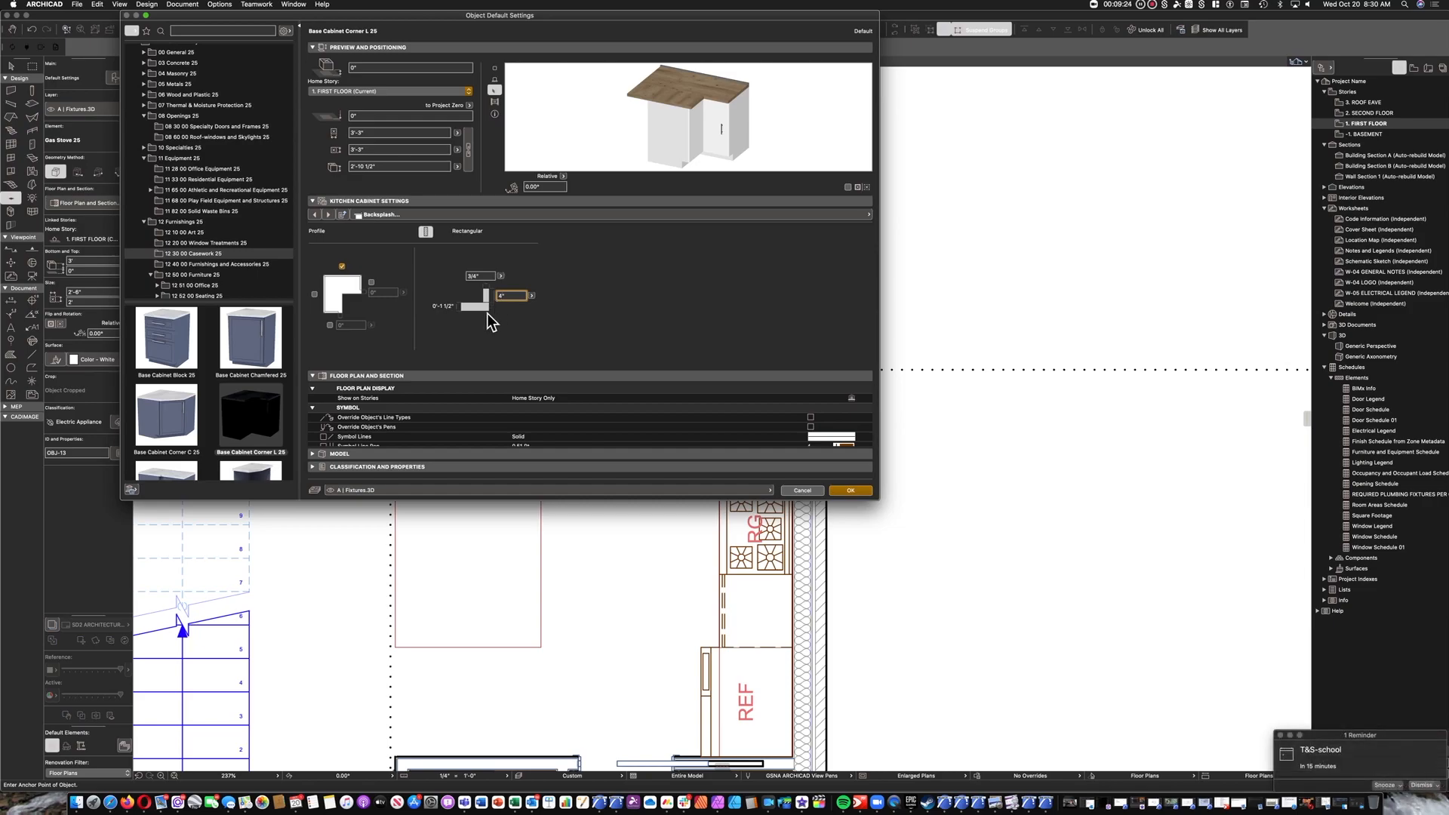
text(4")
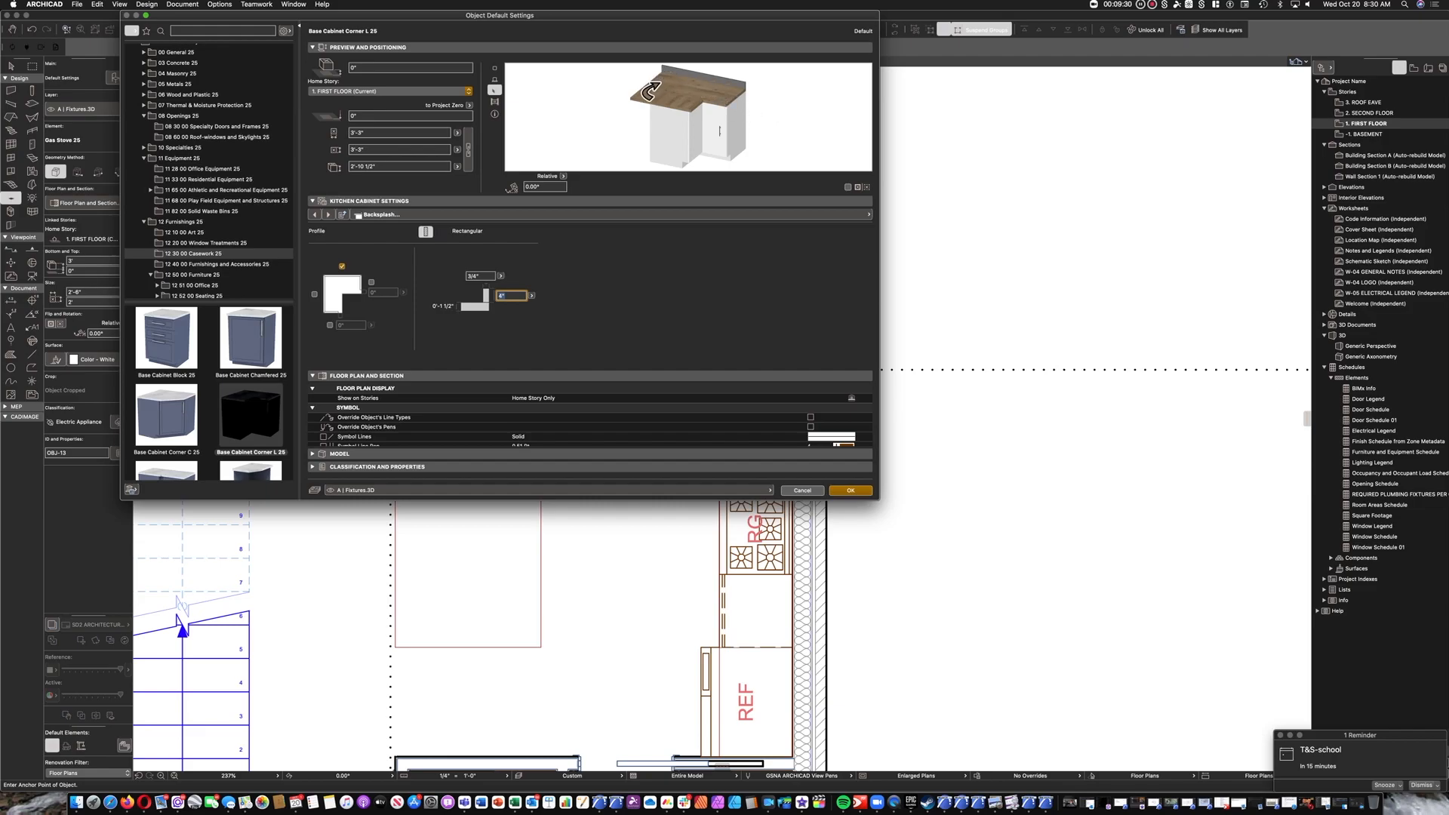
Set the corner cabinet's counter surface to Stone - Finish - Granite.
click(482, 216)
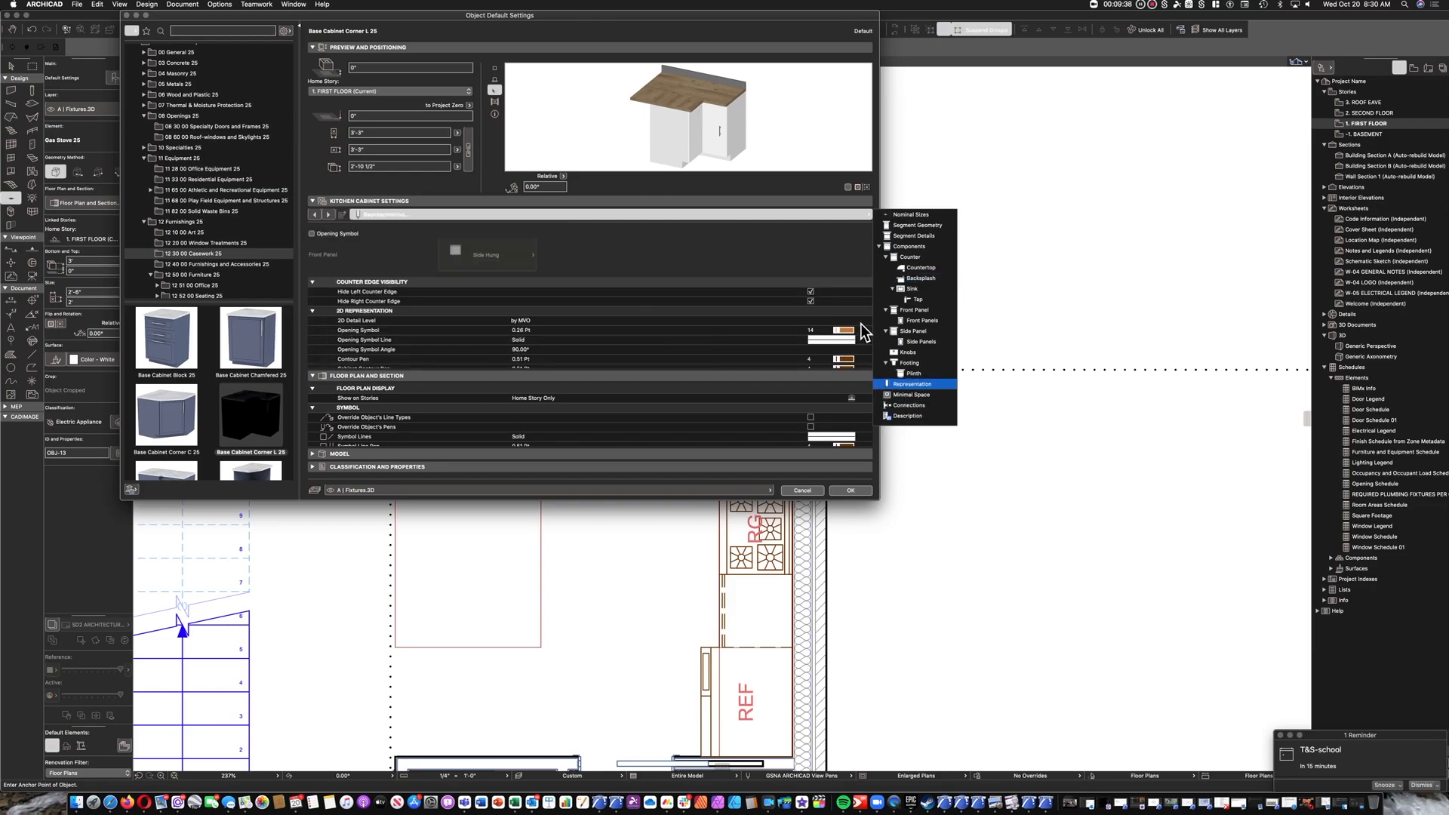
click(688, 352)
scroll(708, 355, down, 3)
scroll(708, 355, down, 5)
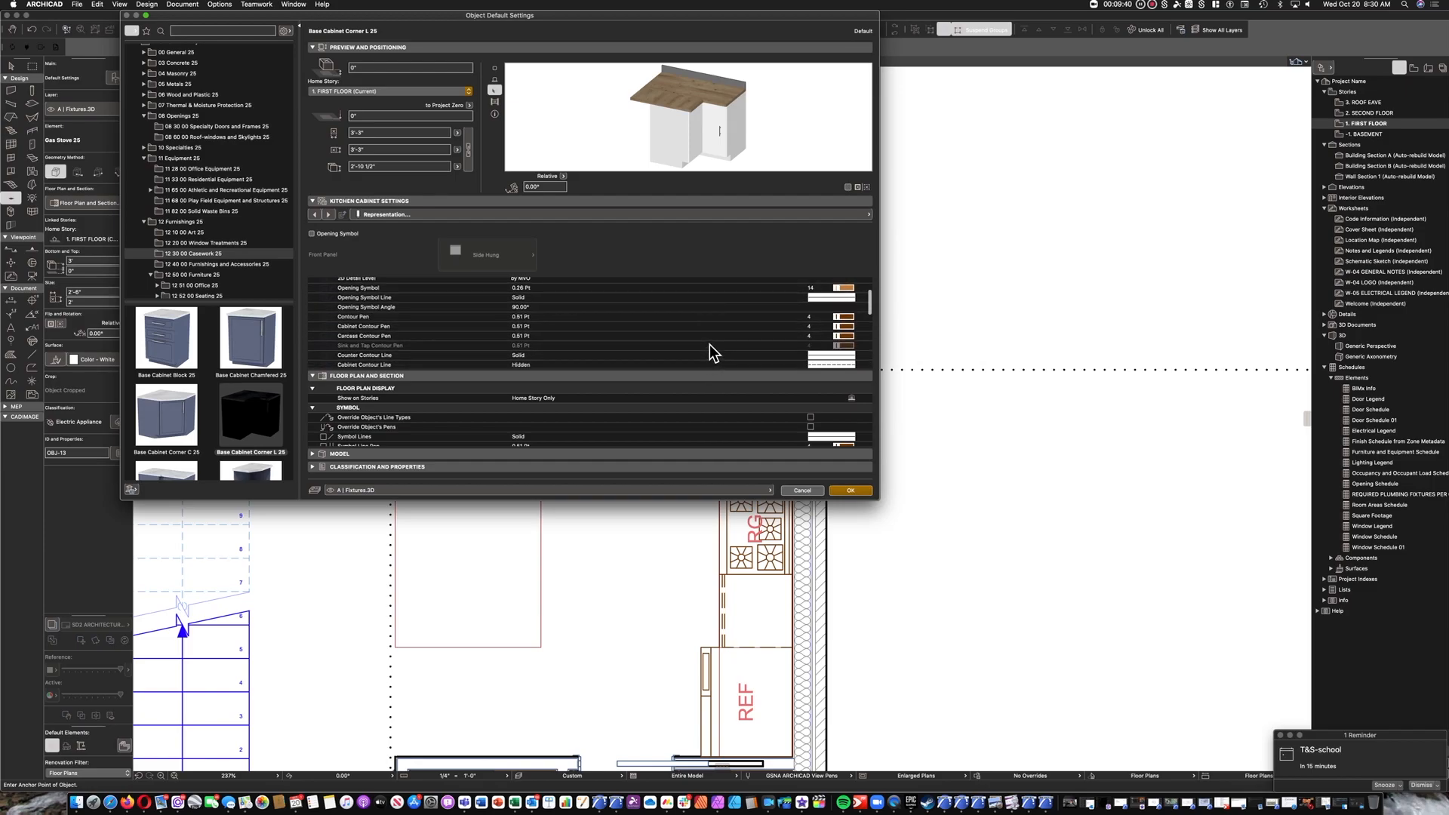
scroll(708, 338, down, 3)
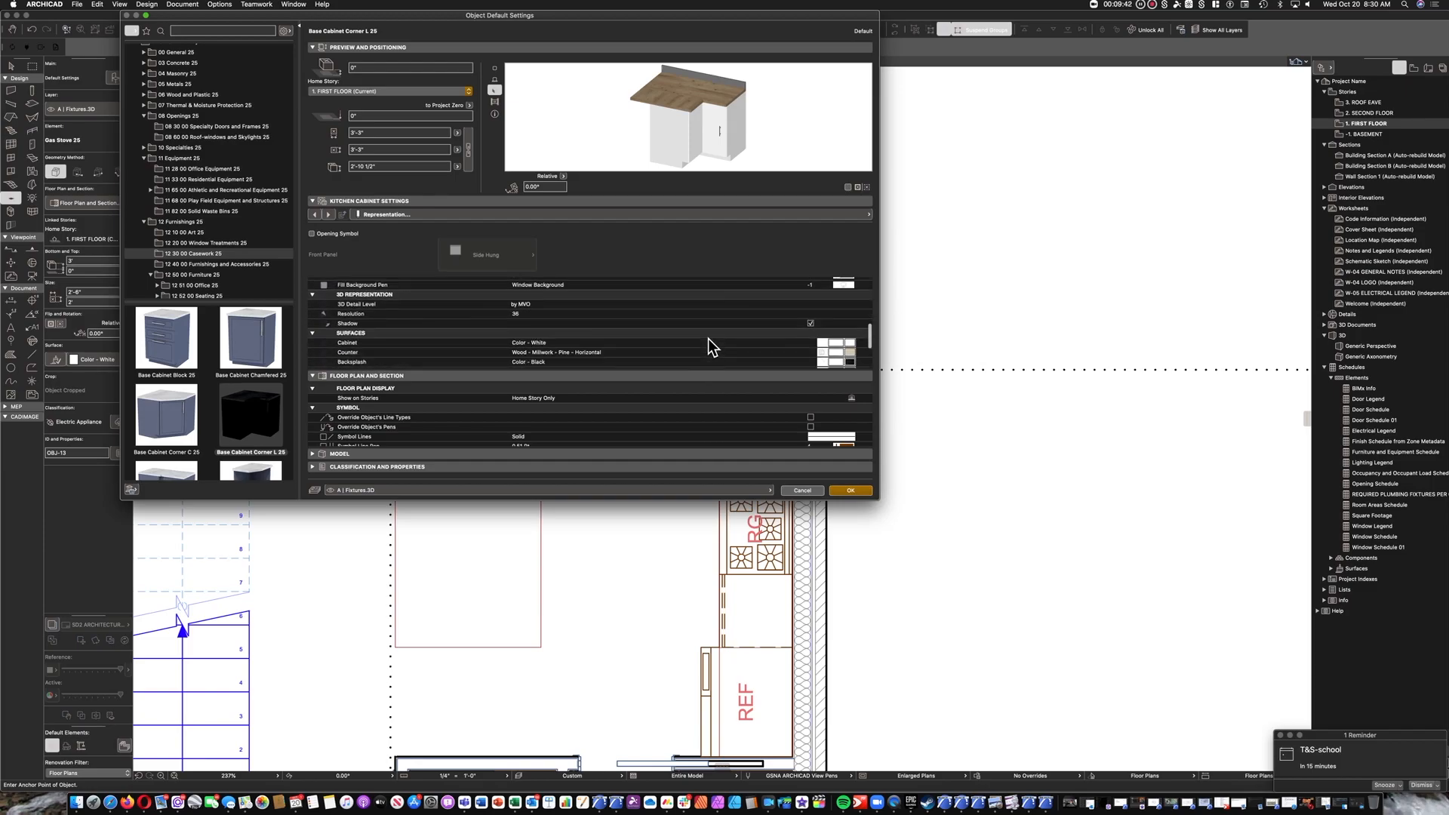
click(626, 339)
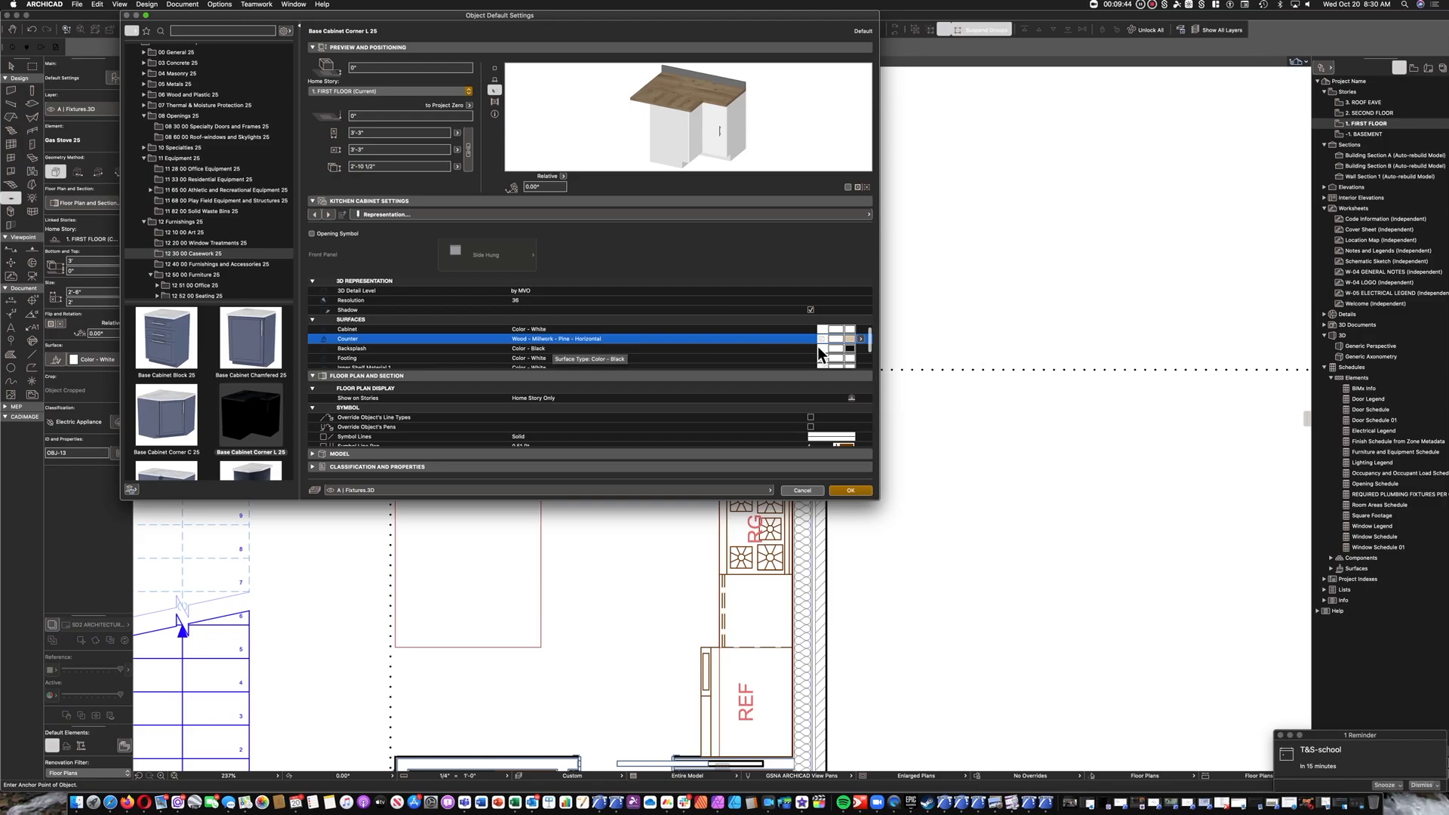
click(863, 341)
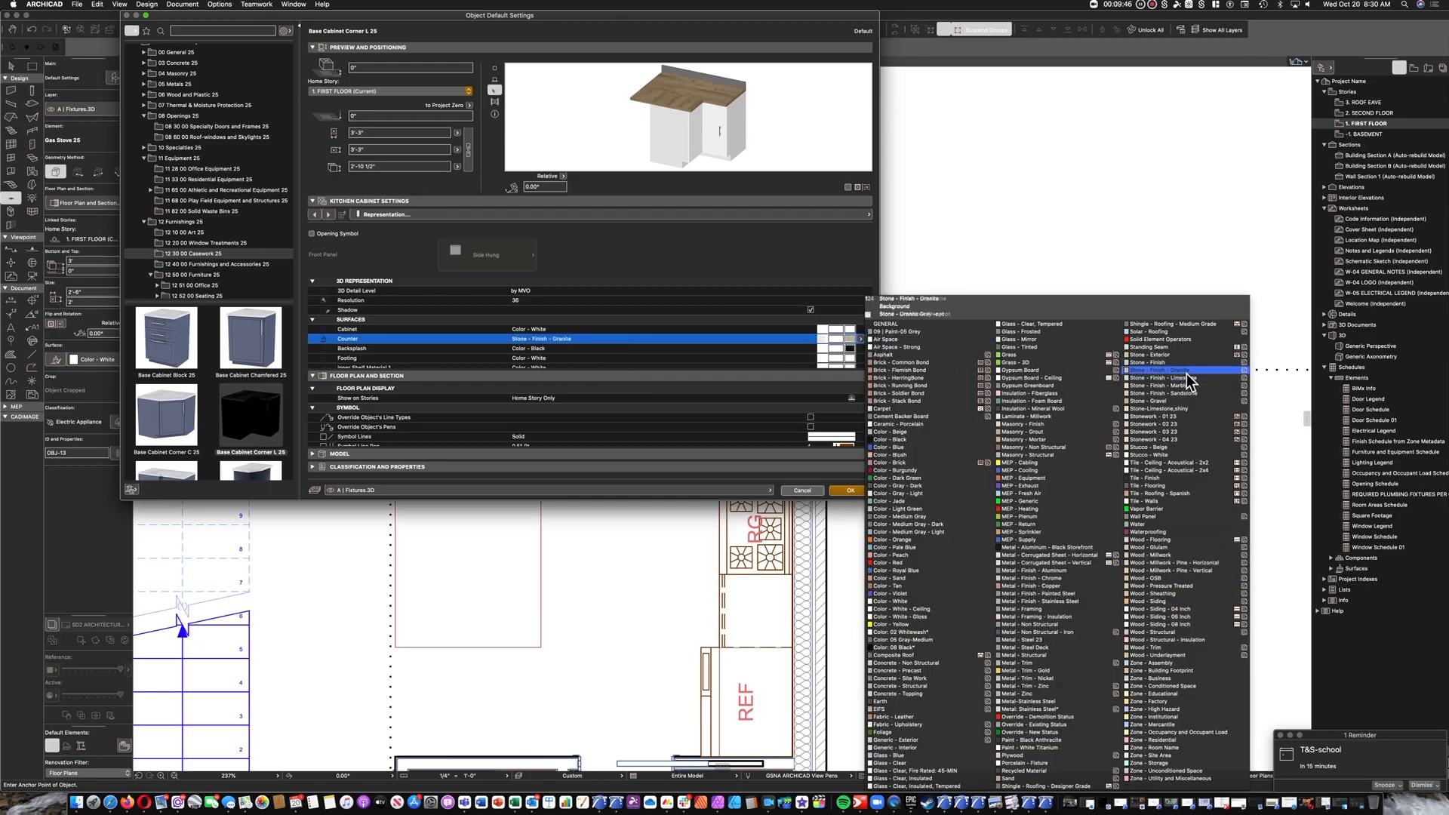
click(1177, 371)
Set the corner cabinet's backsplash surface to Stone - Finish - Granite and accept the object settings.
click(861, 349)
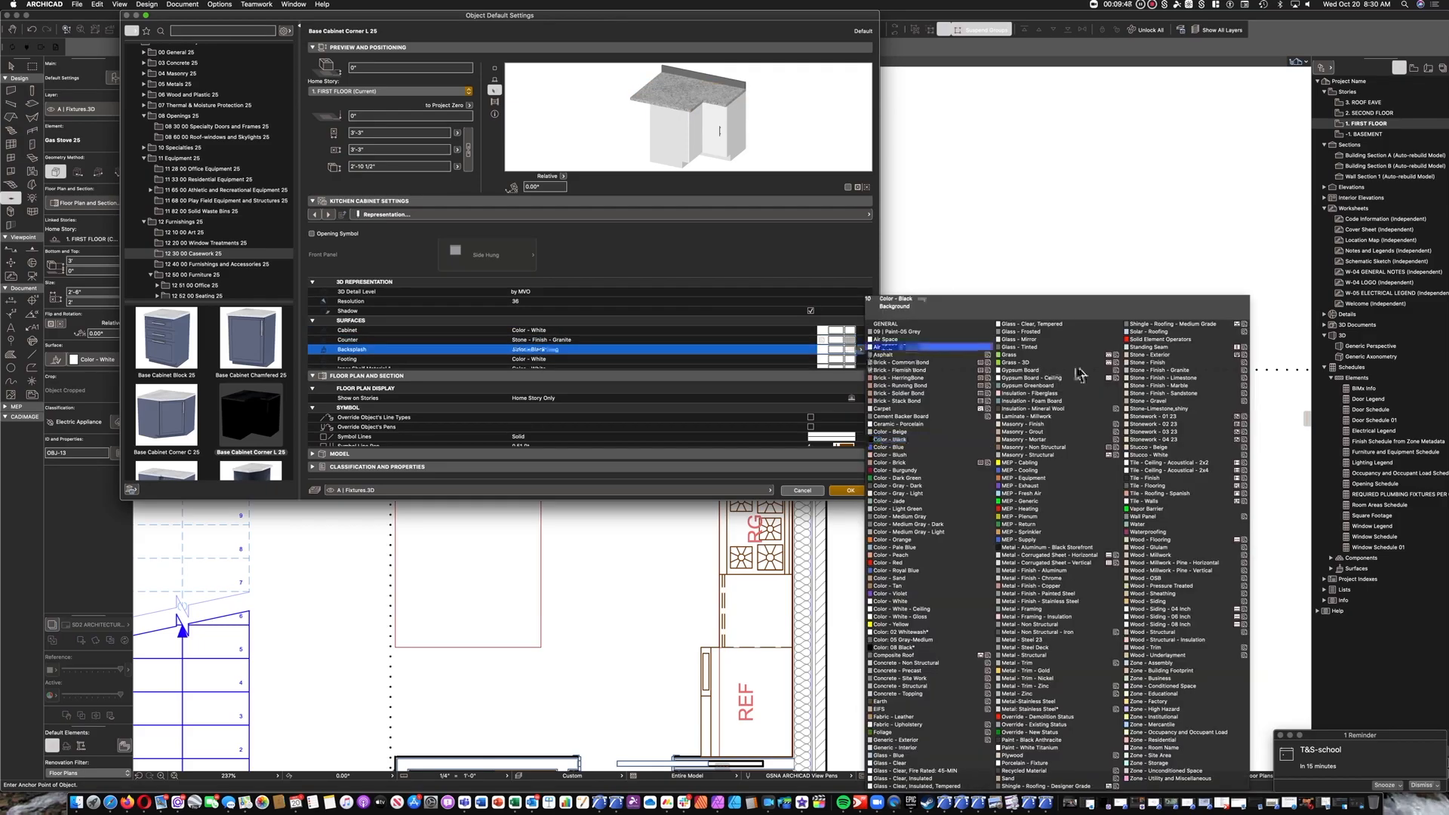
click(1157, 371)
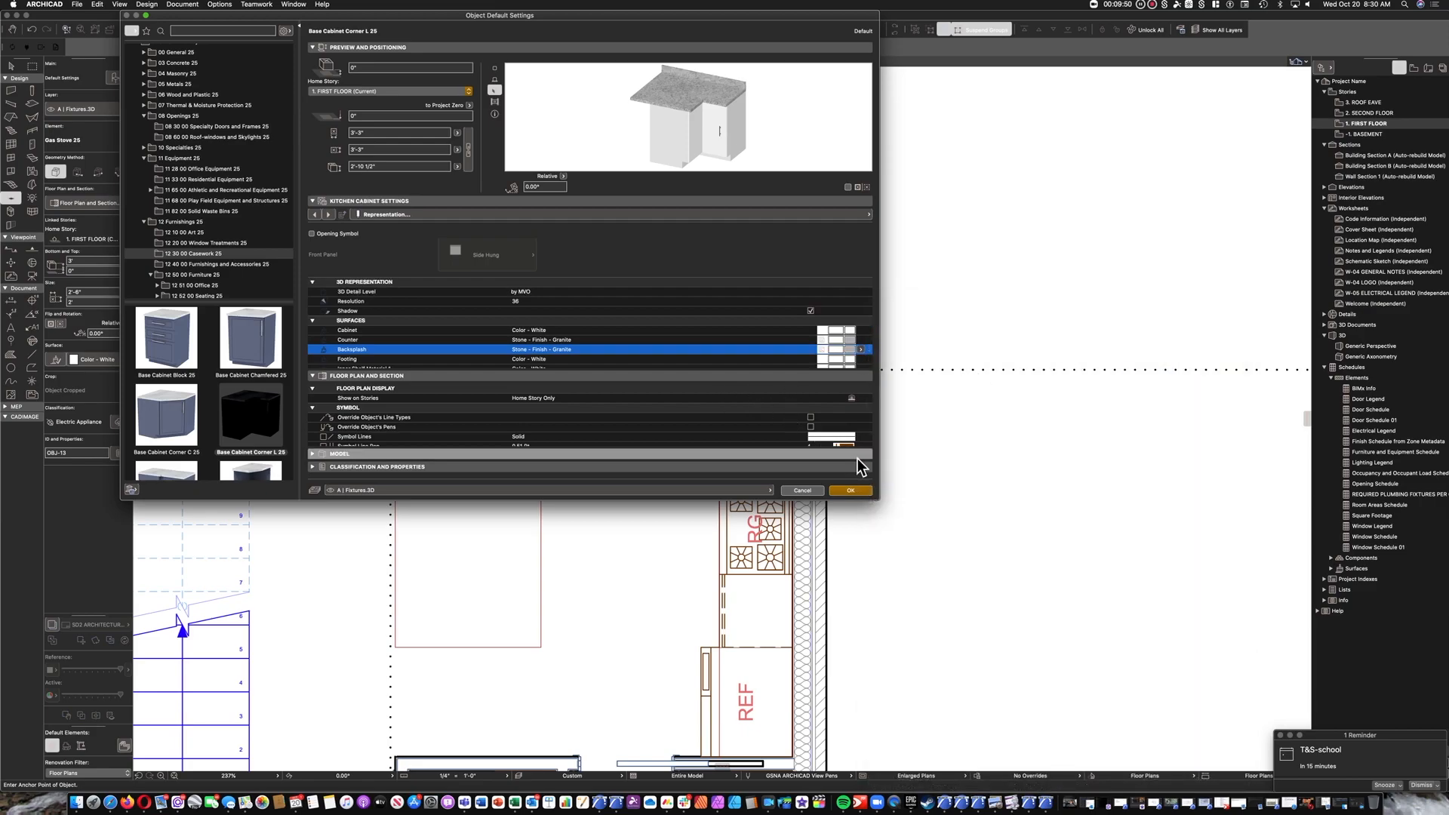
click(859, 490)
Place the L-shaped corner cabinet on the open floor beside the stove run and rotate it -90°.
click(582, 391)
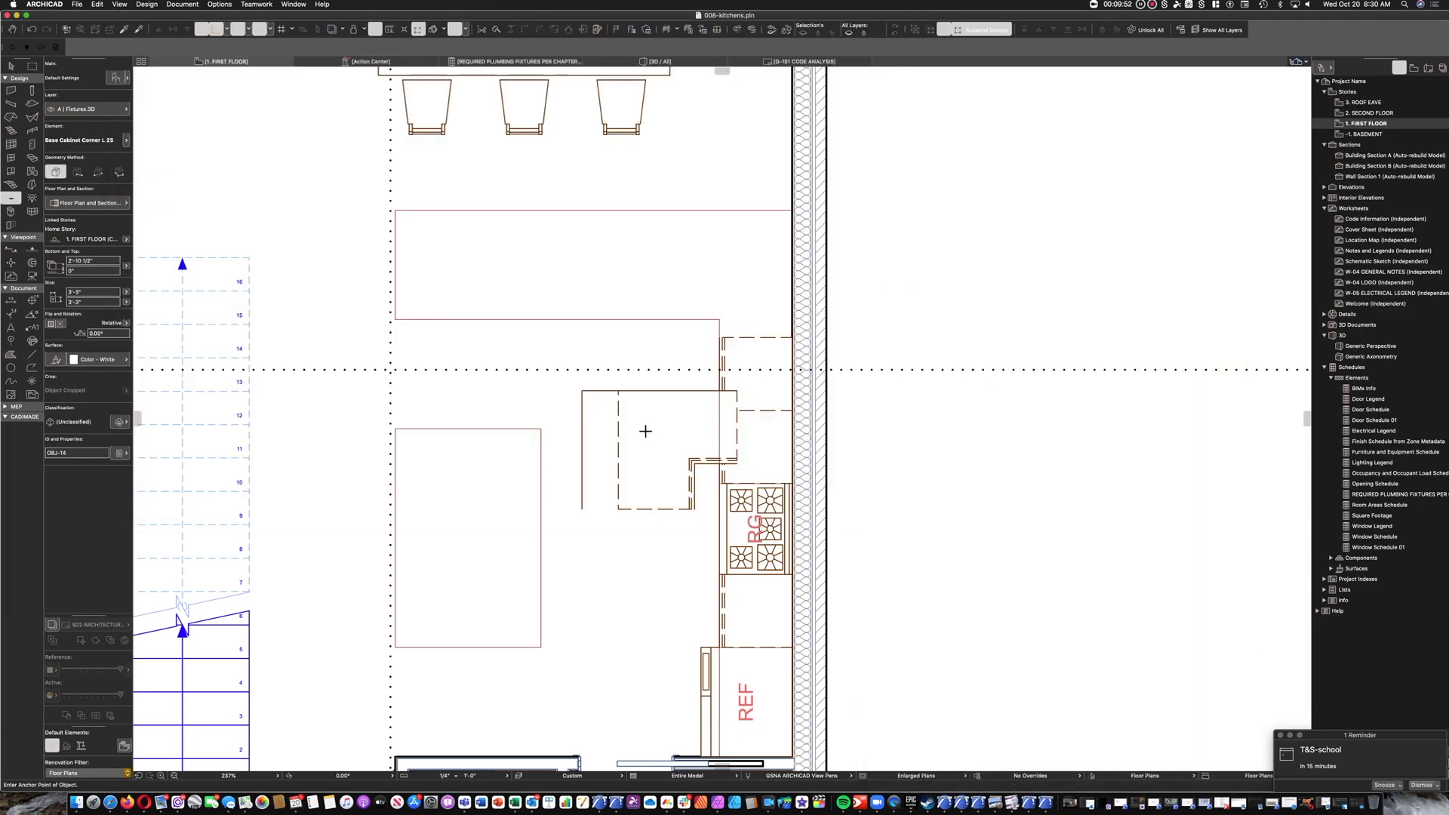
key(Escape)
click(630, 409)
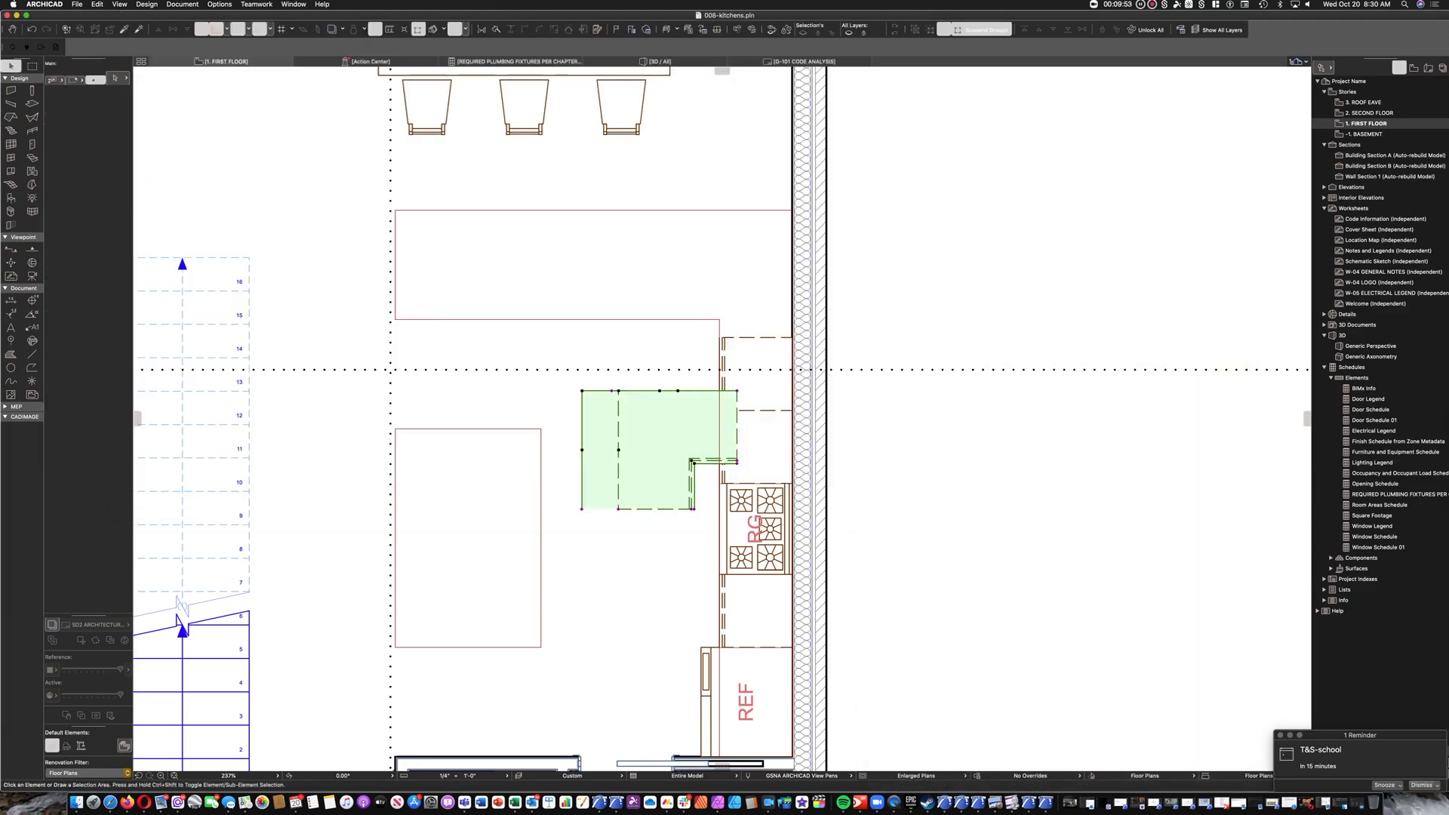
key(super+e)
click(627, 407)
click(685, 407)
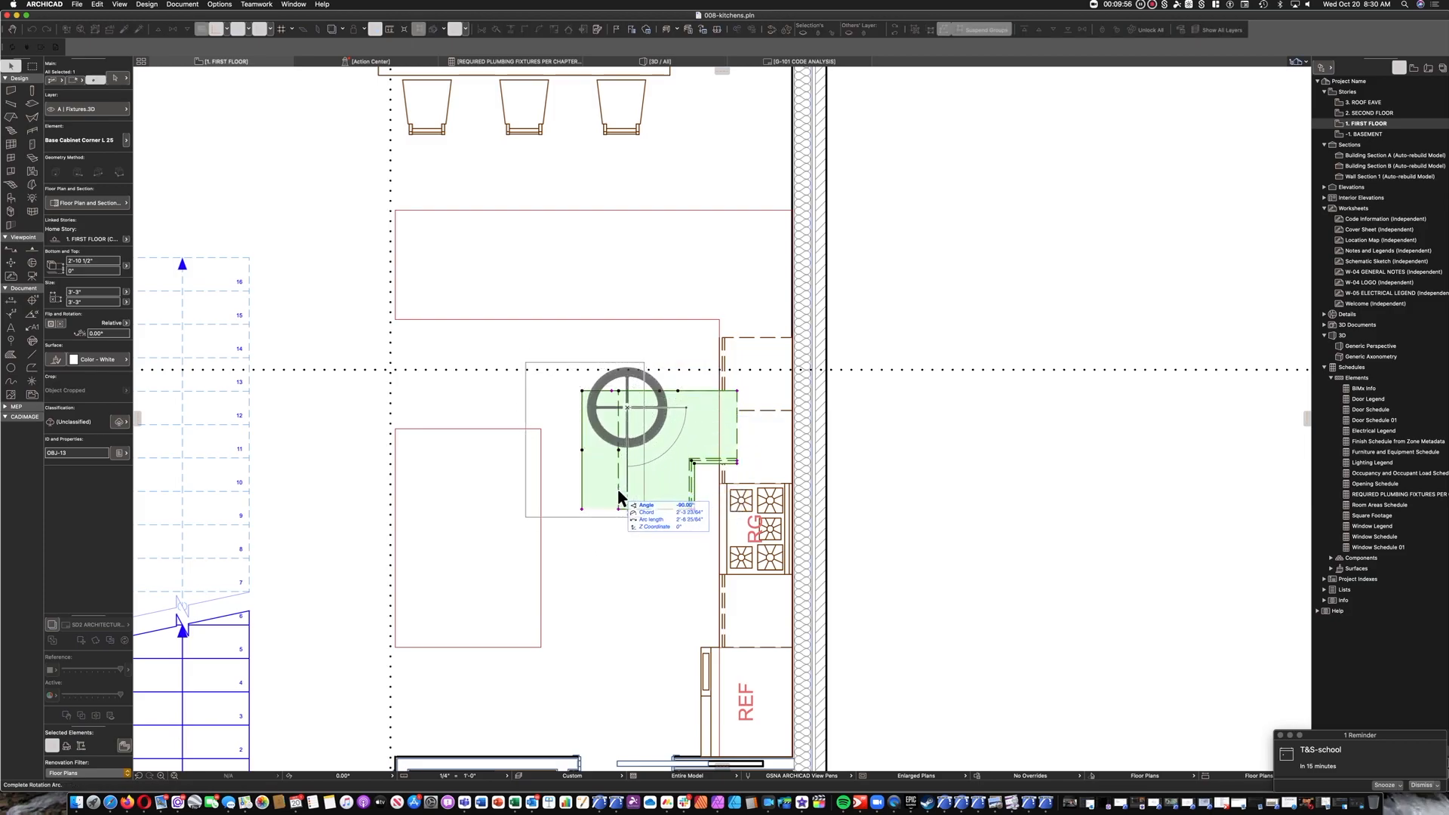
click(632, 496)
Move the corner cabinet against the wall so its corner meets the end of the base cabinet run.
key(super+d)
click(643, 517)
click(792, 342)
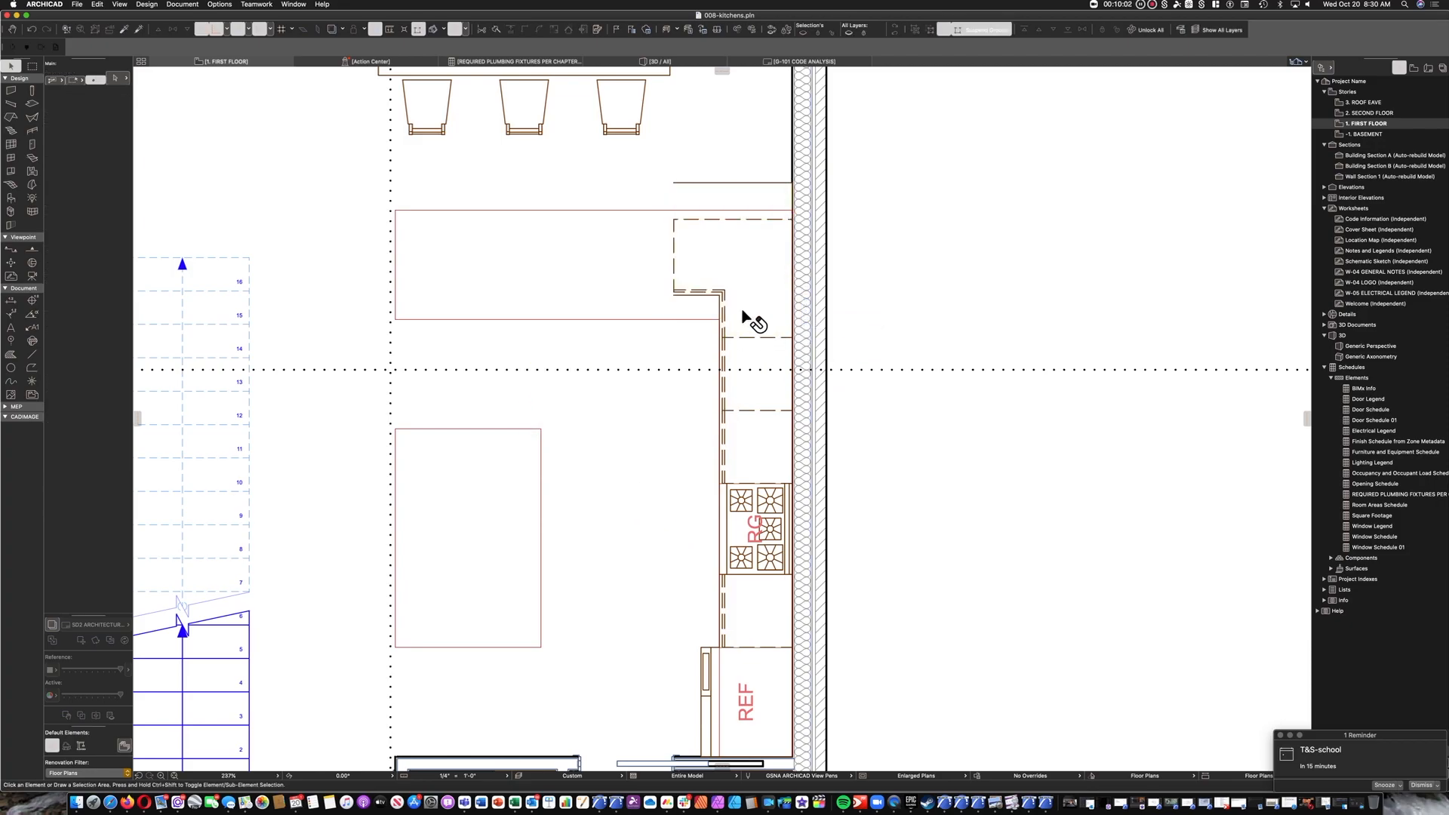
Stretch the front corner of the corner cabinet's wall-side leg to shorten that side to about 2'-4 47/64".
click(790, 338)
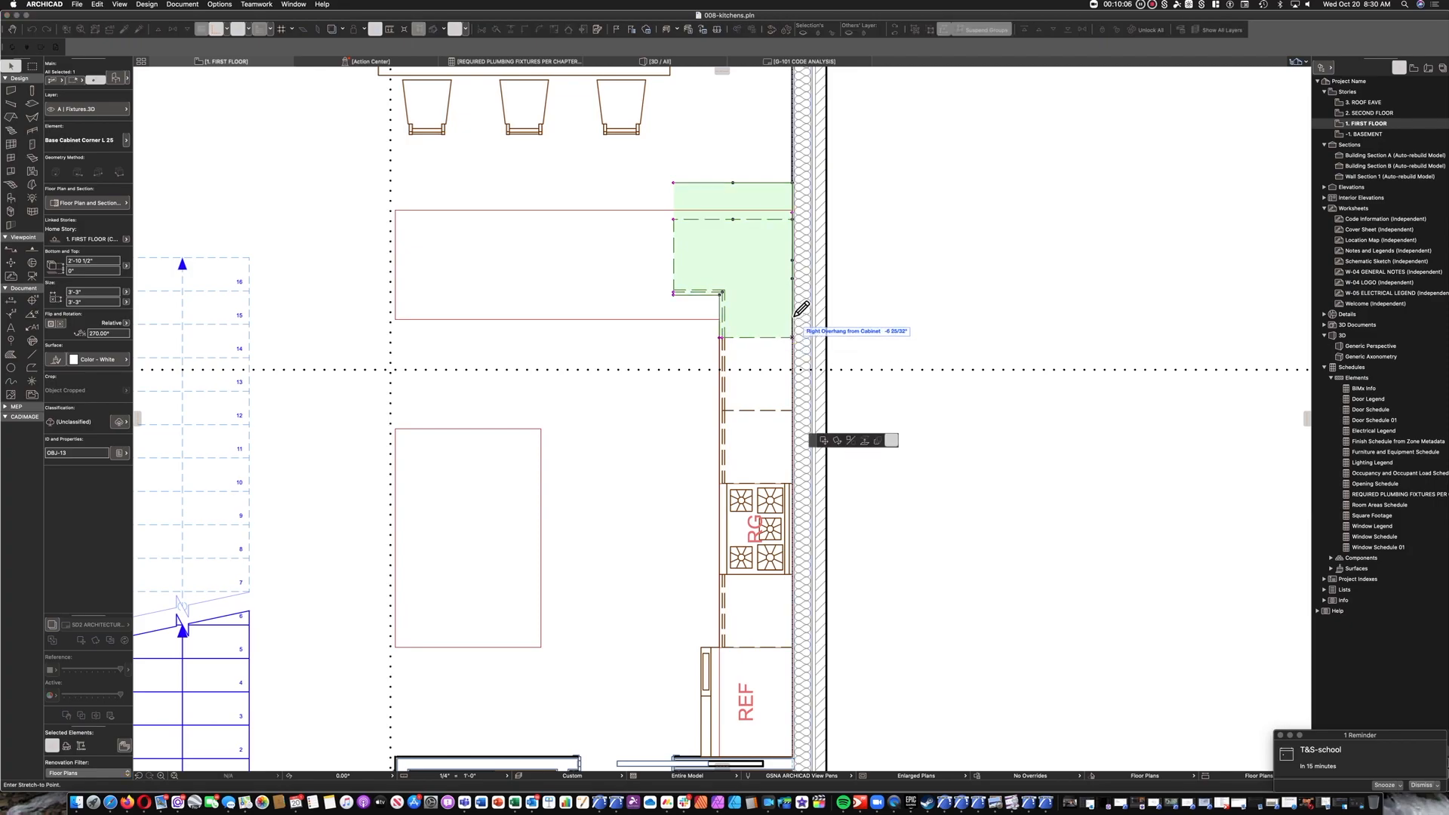
click(793, 326)
click(721, 340)
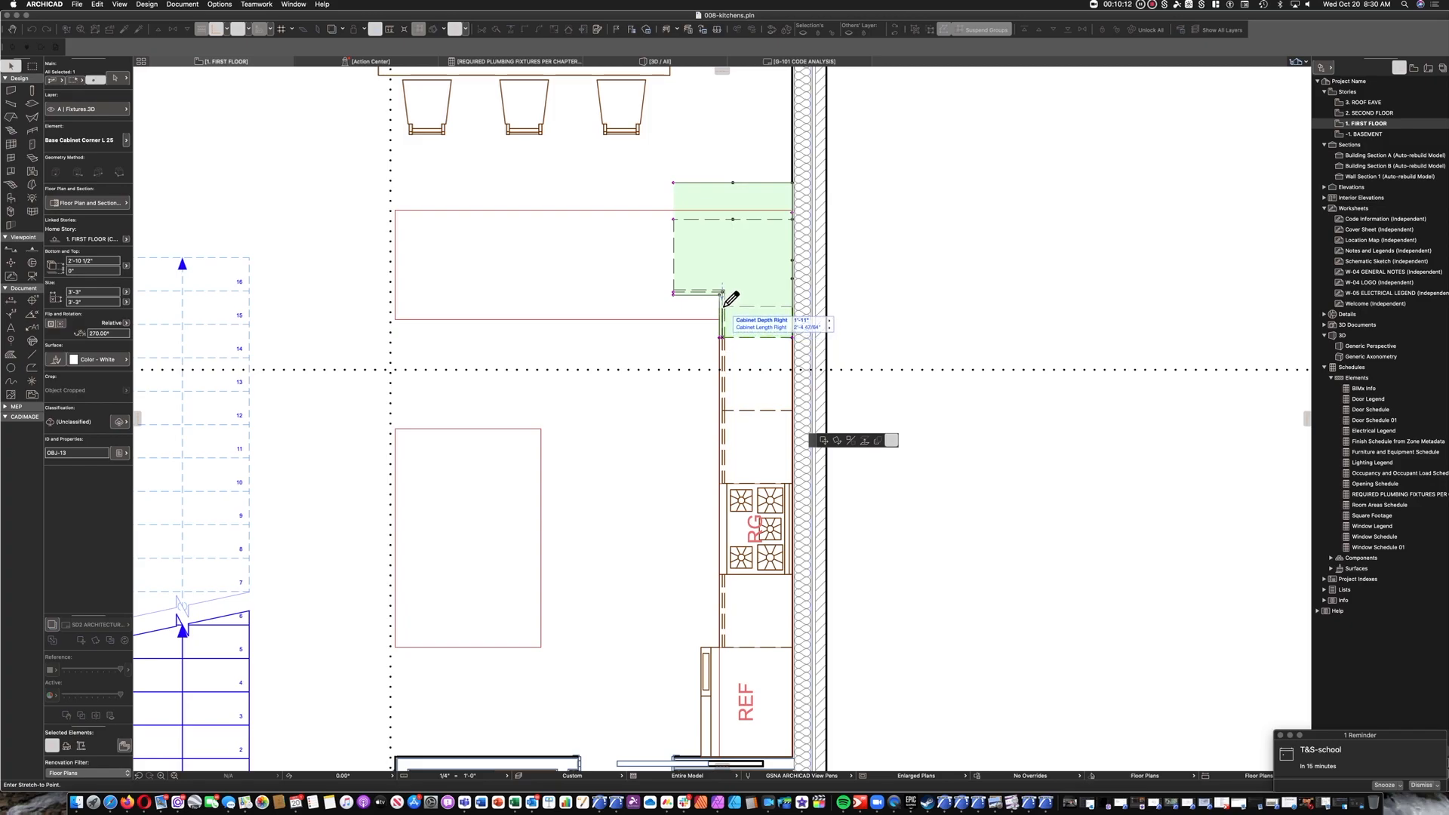
click(723, 307)
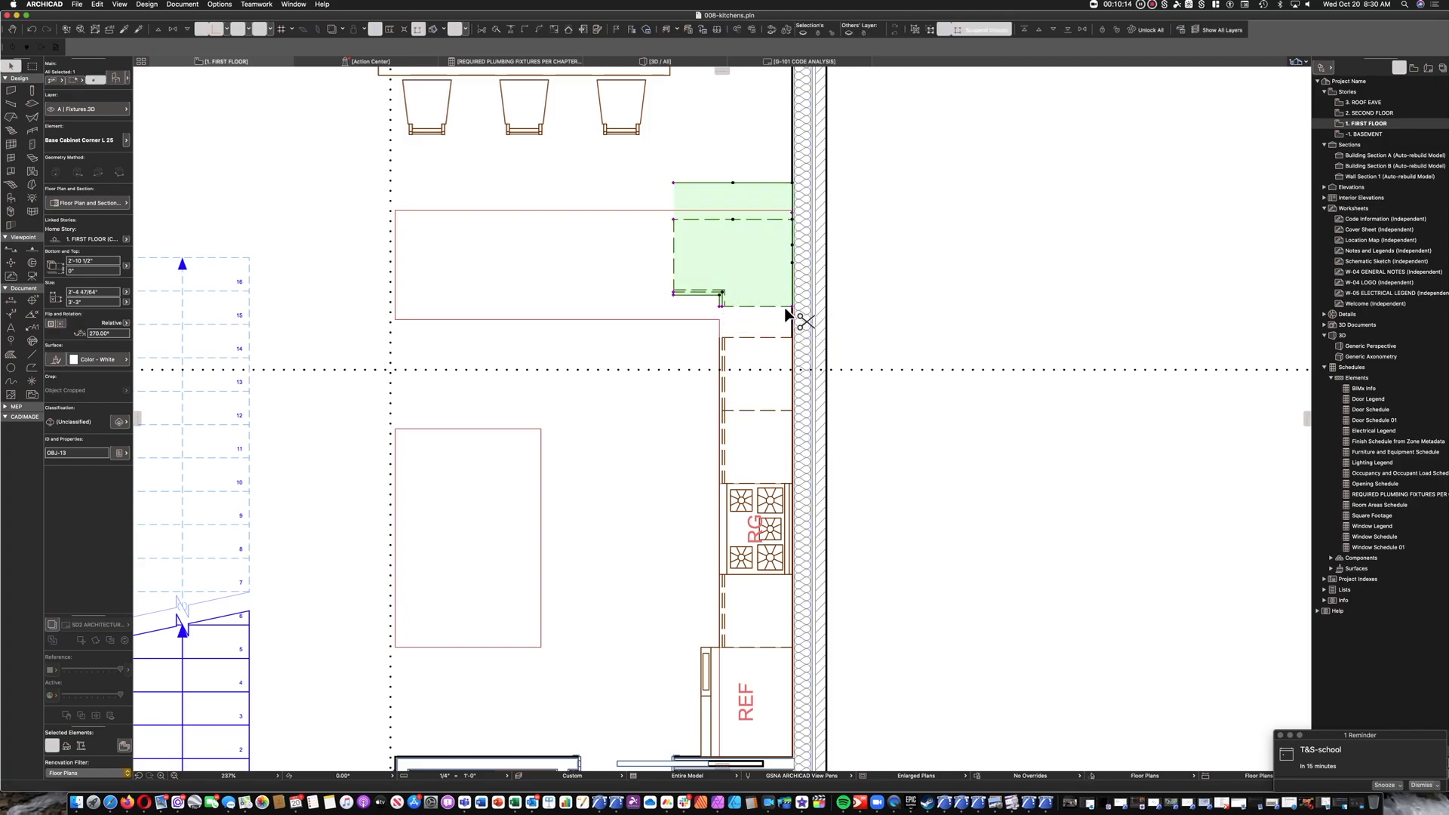
Move the corner cabinet down to the counter outline and stretch its wall-side leg to meet the adjacent base cabinet.
drag(796, 314, 793, 330)
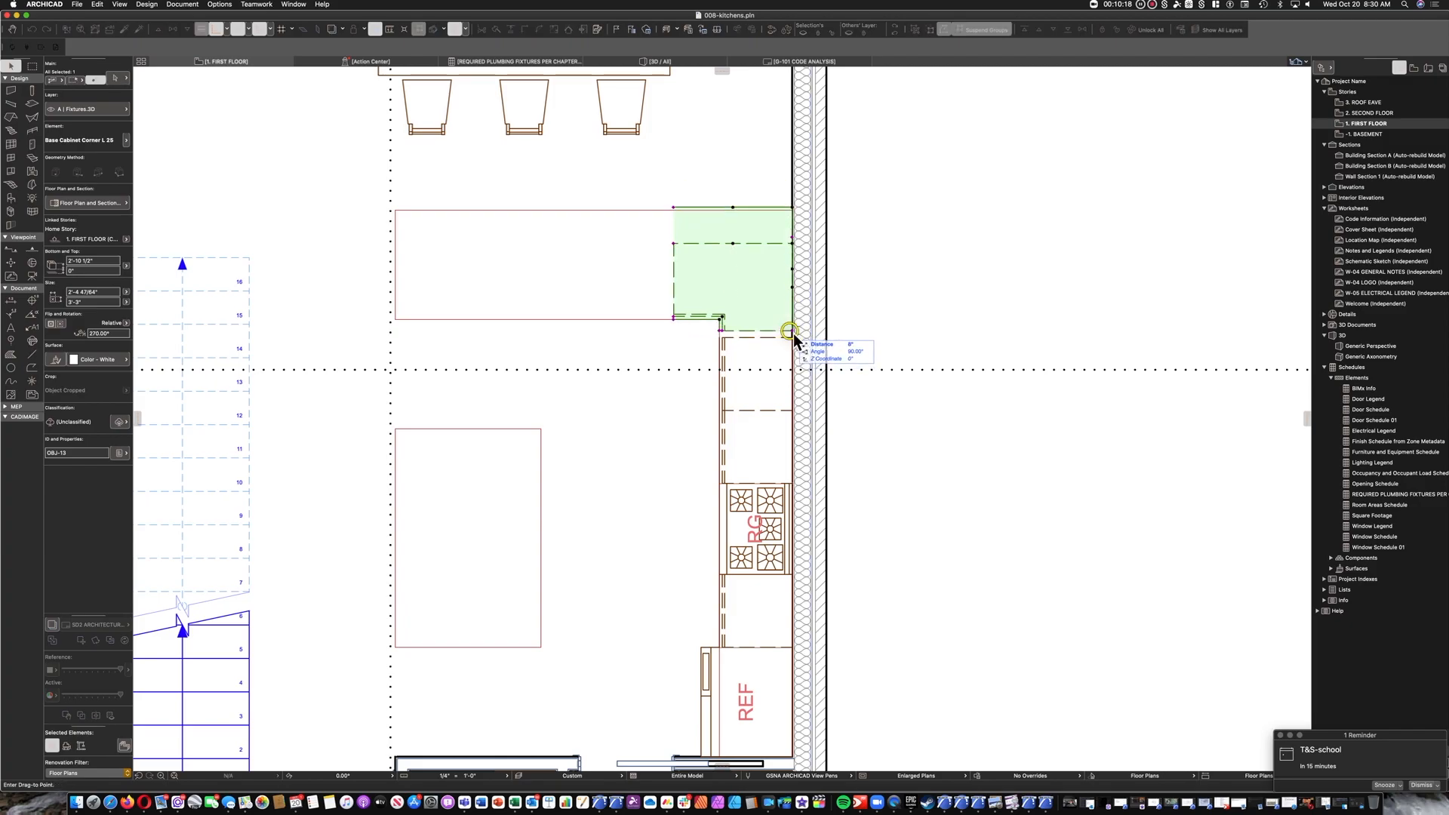
click(722, 332)
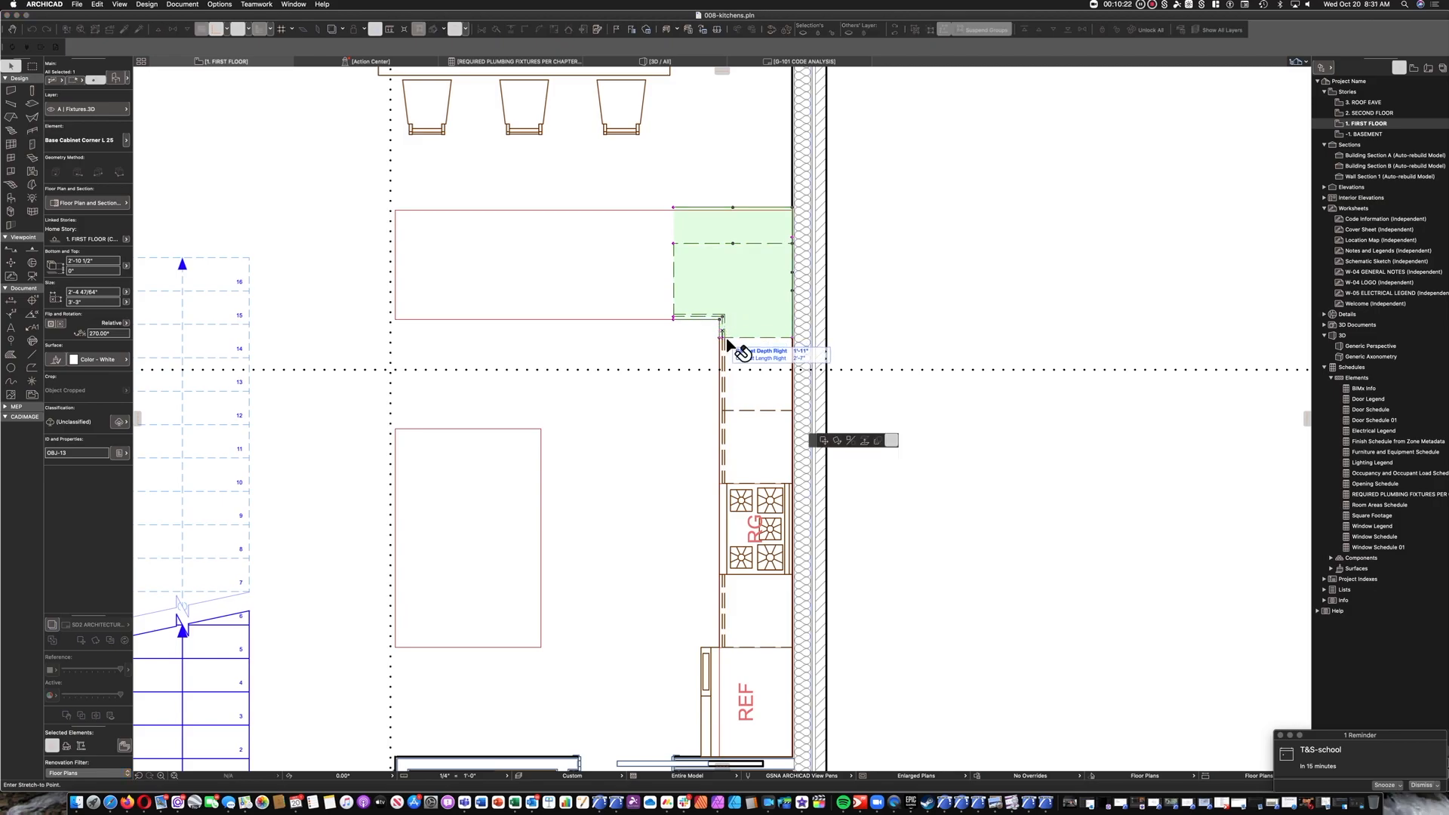
click(727, 339)
key(Escape)
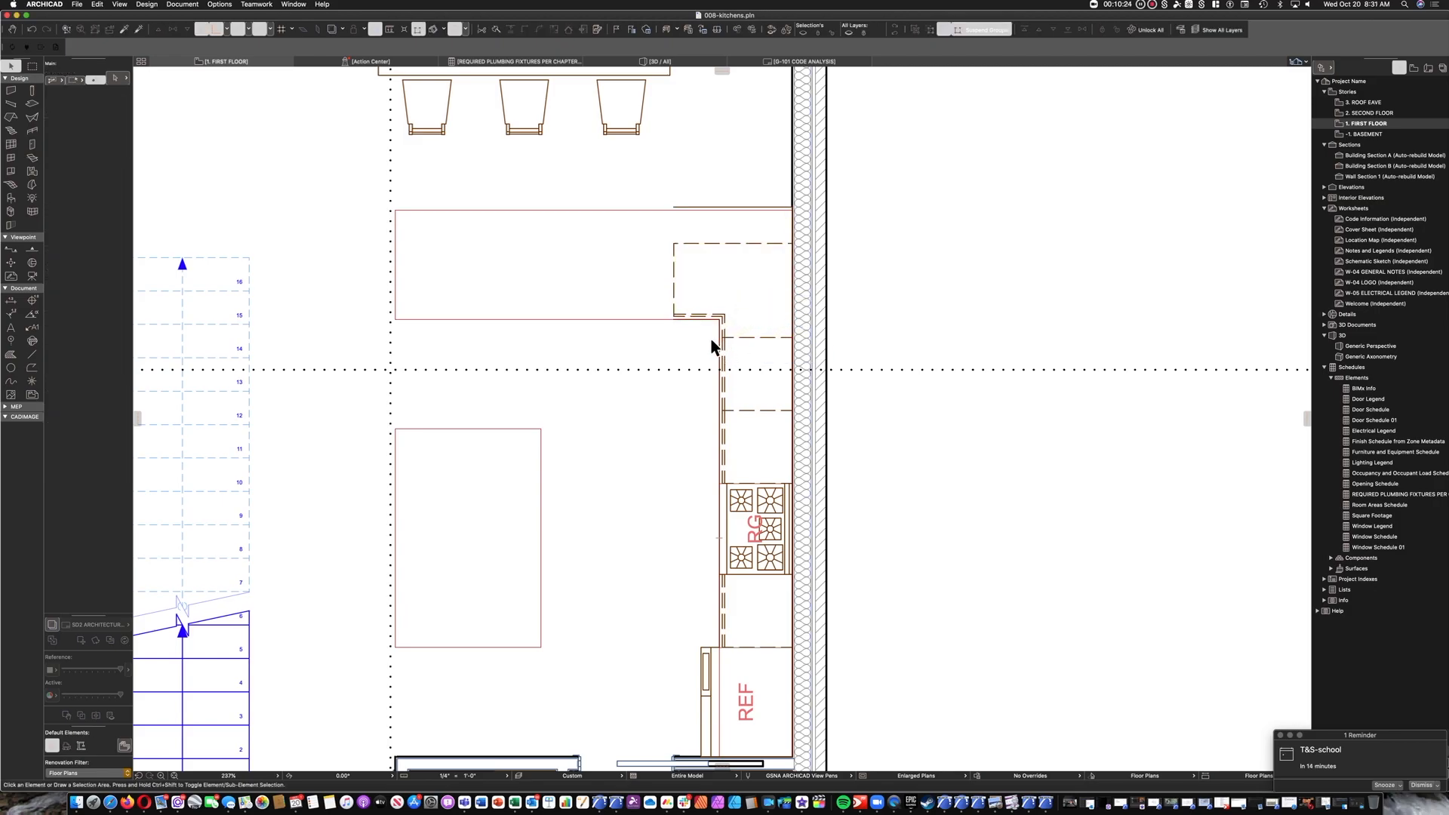
Copy the base cabinet above the stove into the peninsula outline and rotate the copy 90°.
click(768, 390)
drag(769, 392, 584, 289)
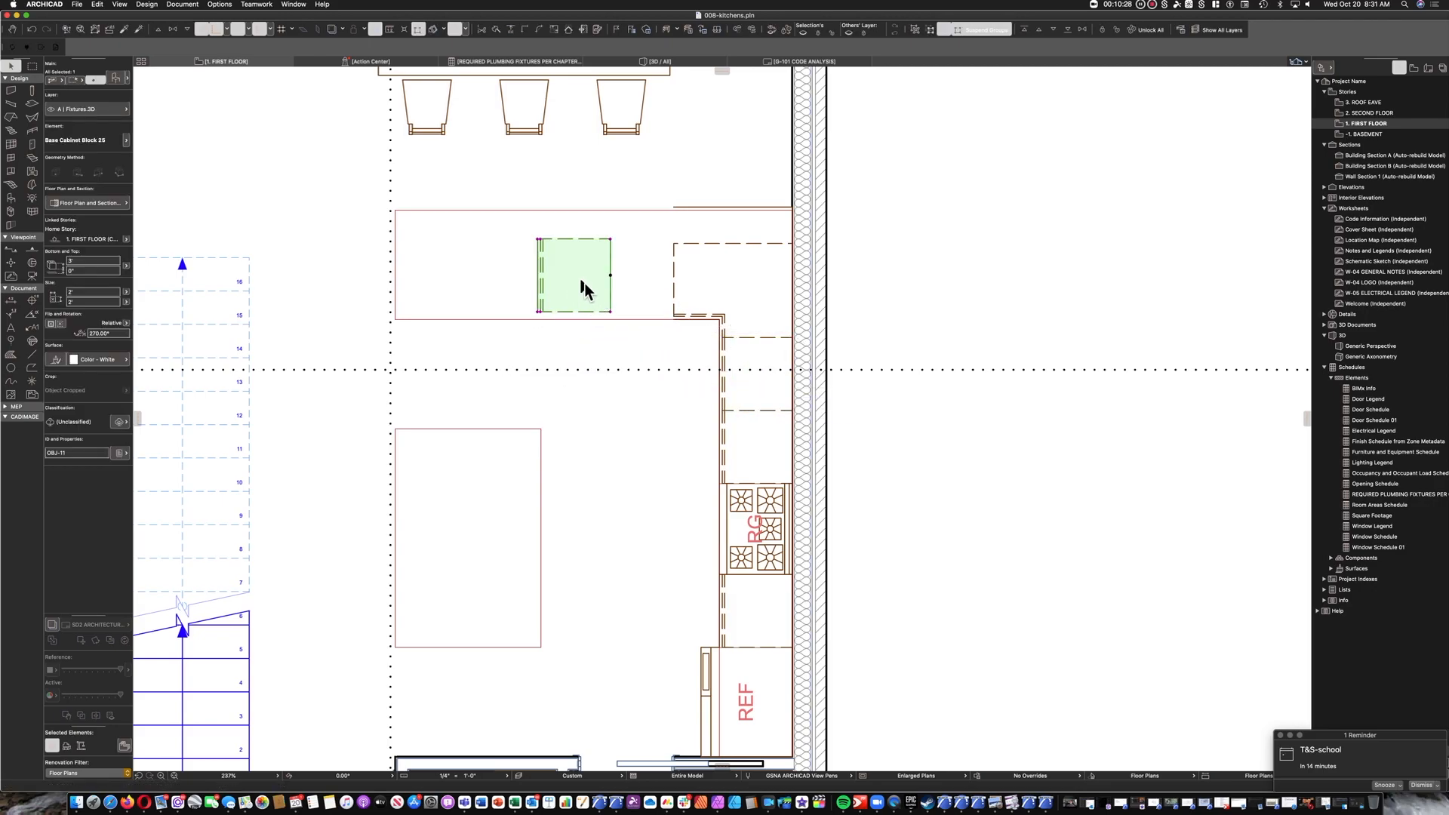
key(super+e)
click(579, 273)
click(585, 345)
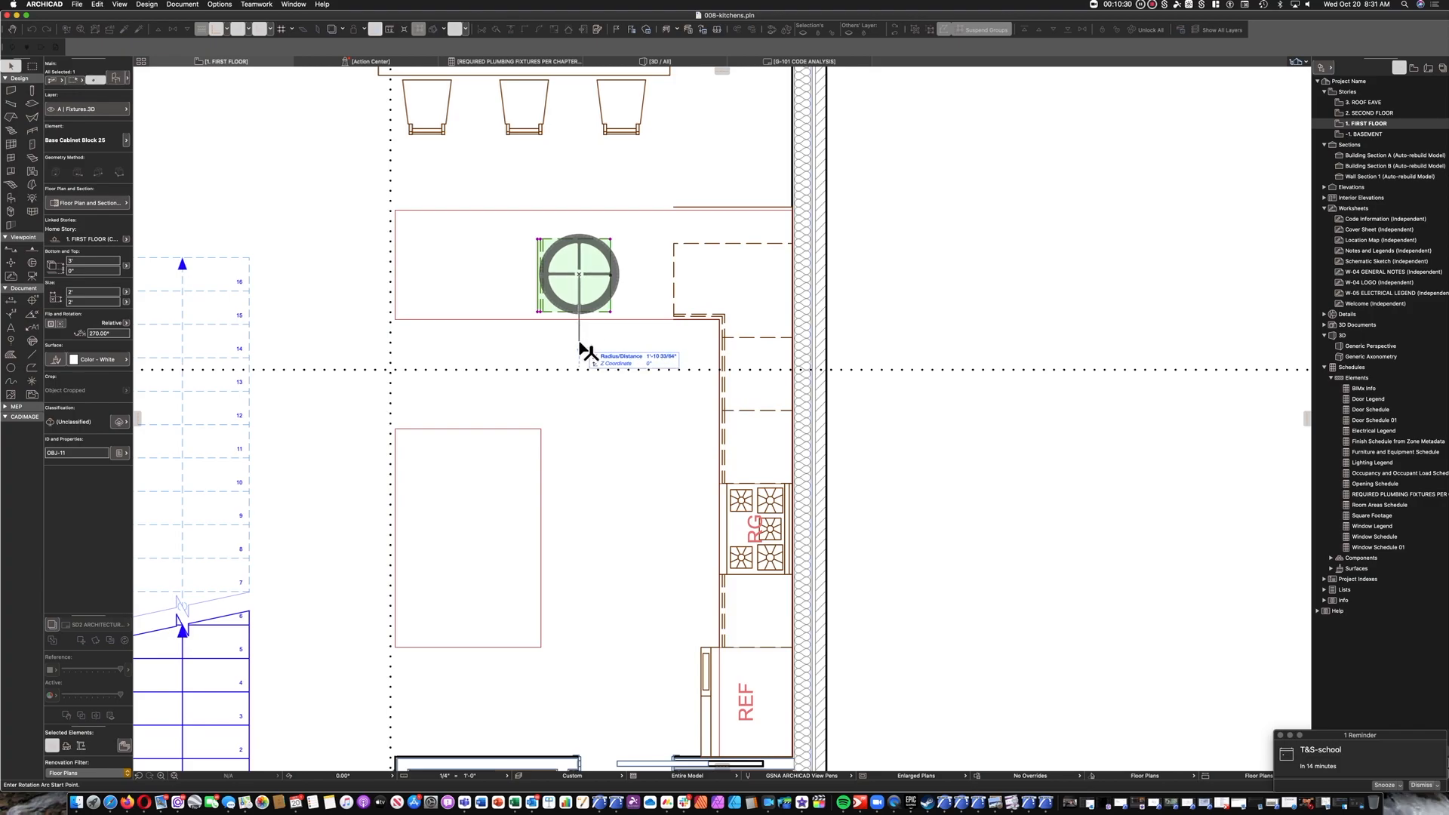
click(659, 278)
Move the copied base cabinet so its front corner snaps to the corner cabinet's front edge.
key(super+d)
click(616, 313)
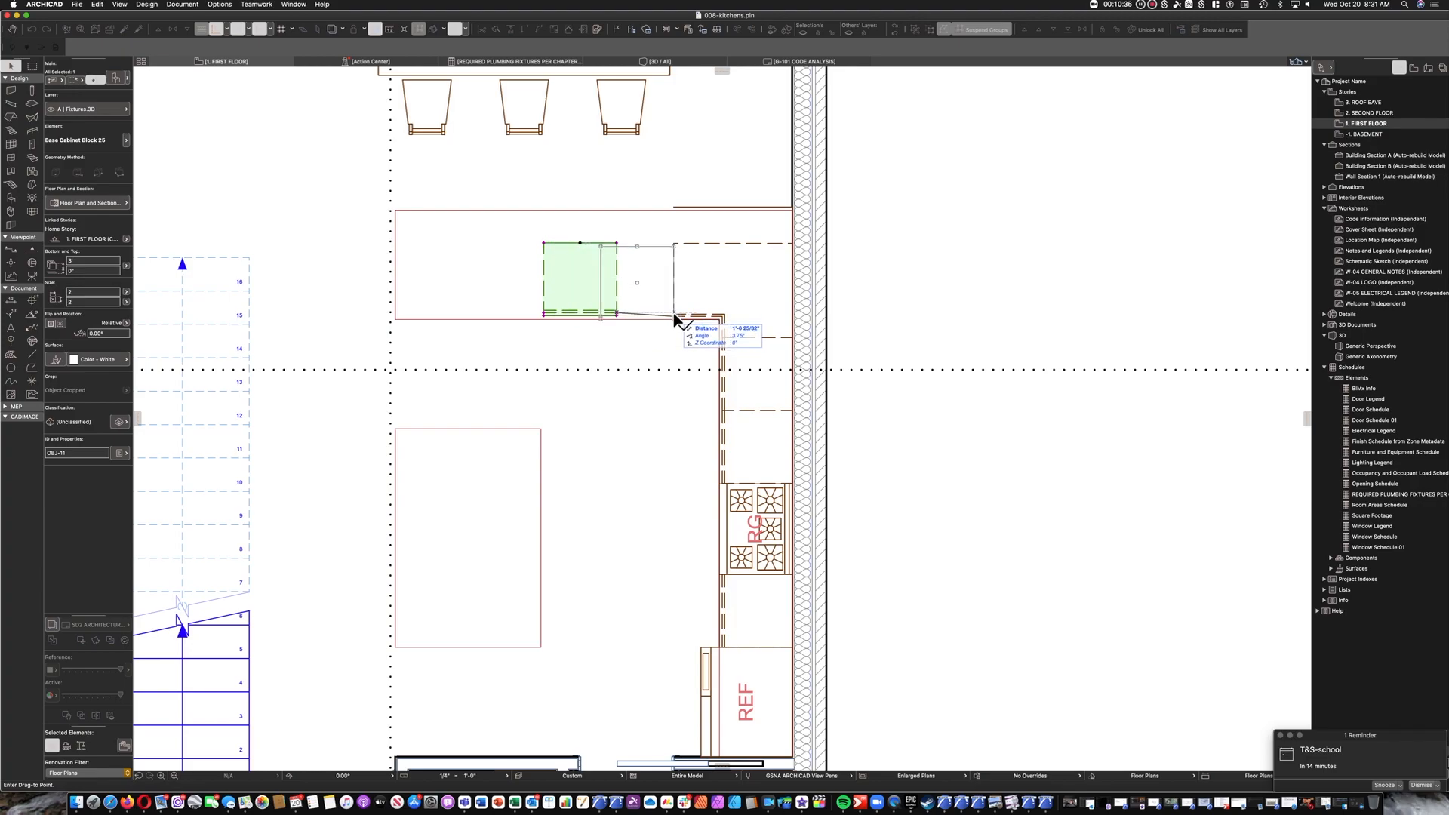
click(673, 316)
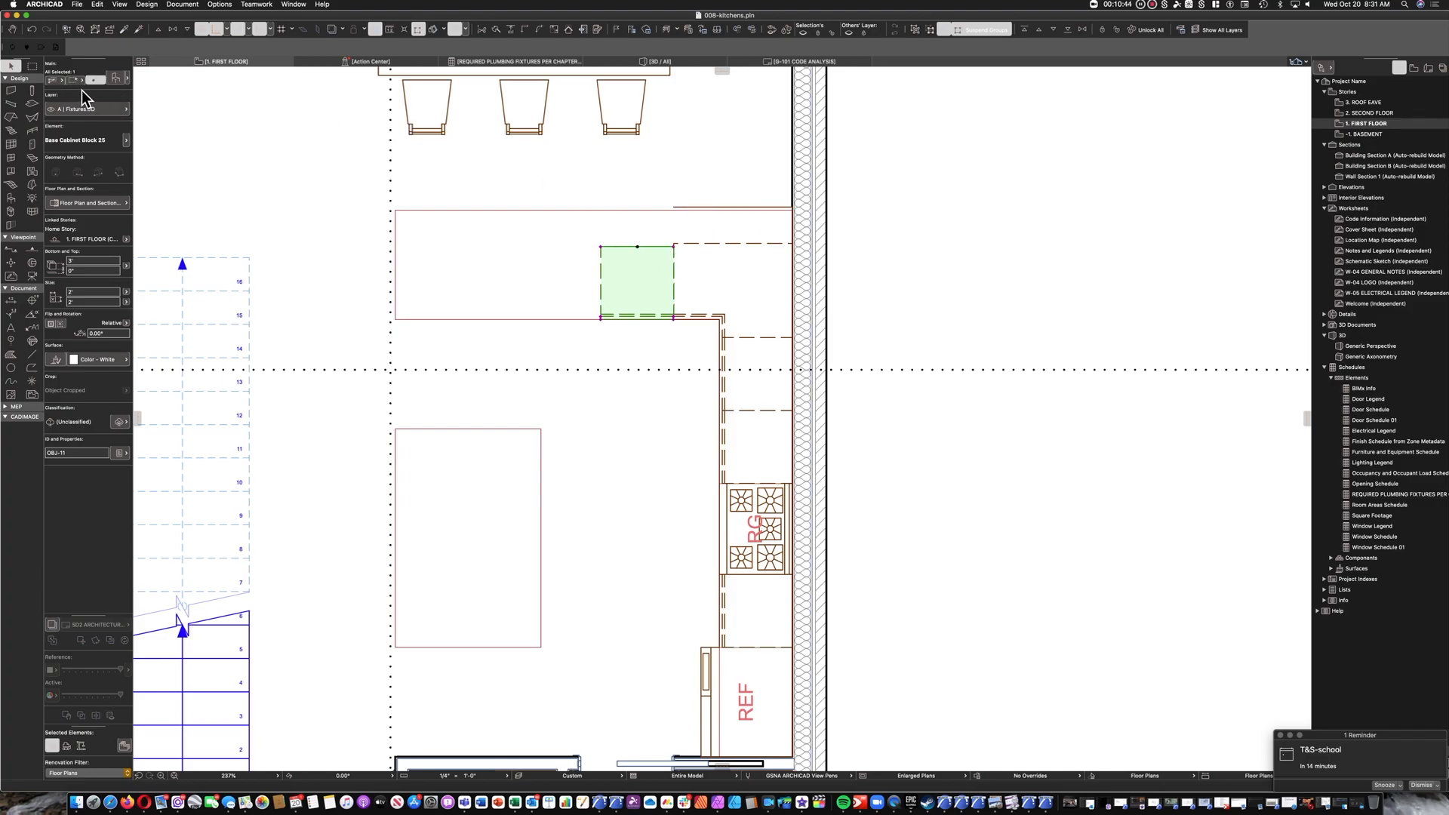
Turn off the rear backsplash in the peninsula base cabinet's settings.
double_click(636, 271)
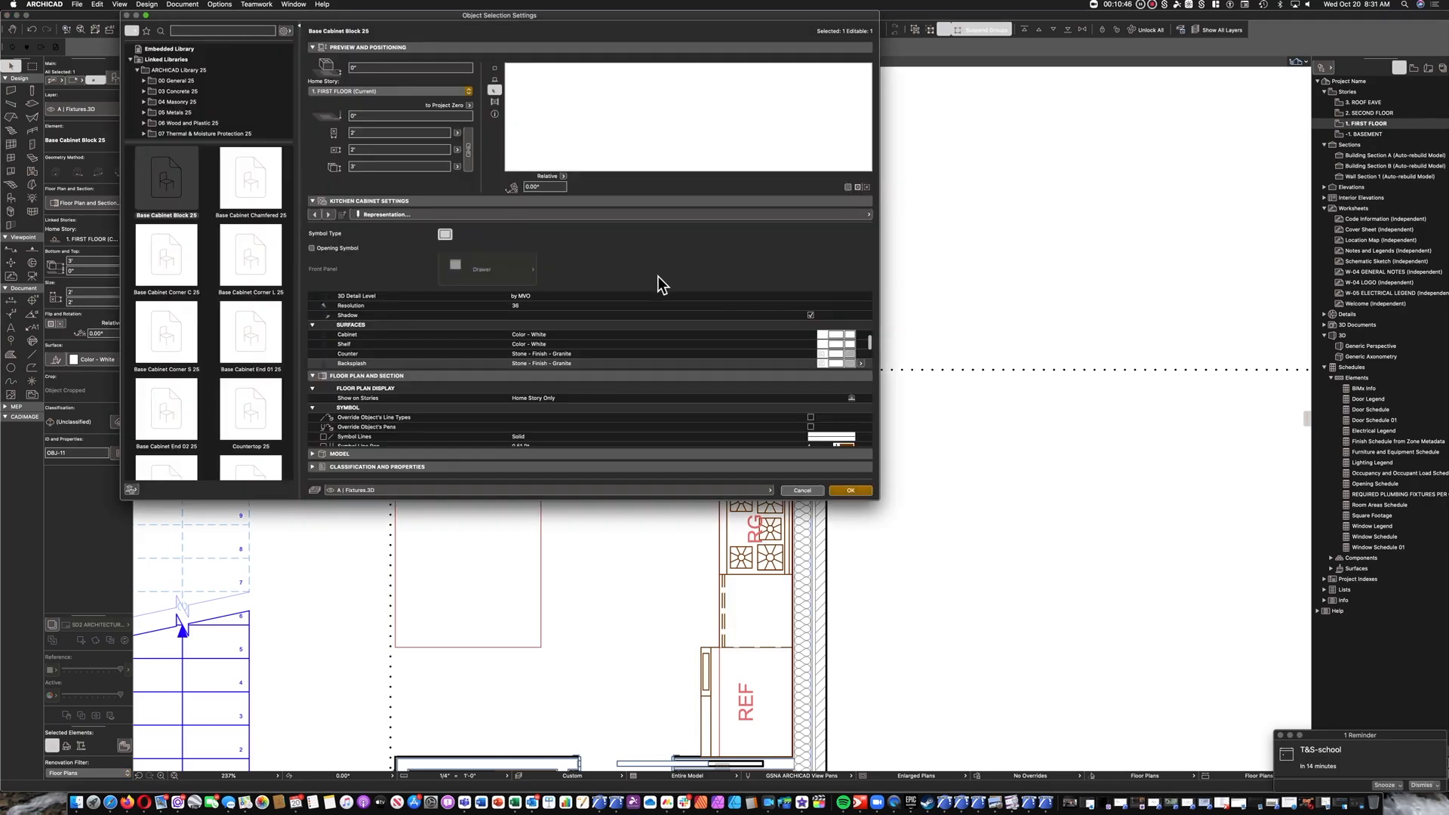
click(458, 215)
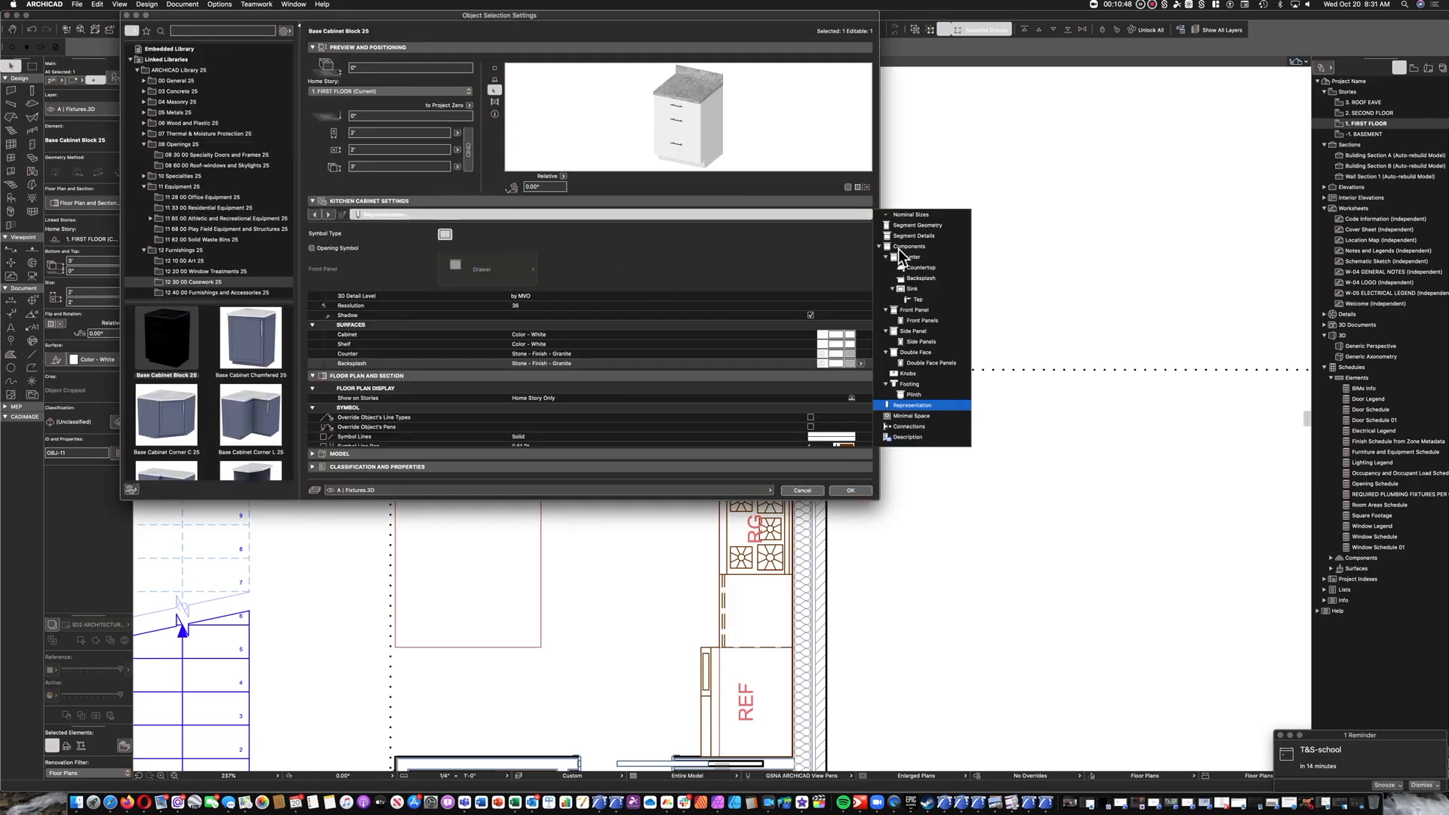
click(921, 278)
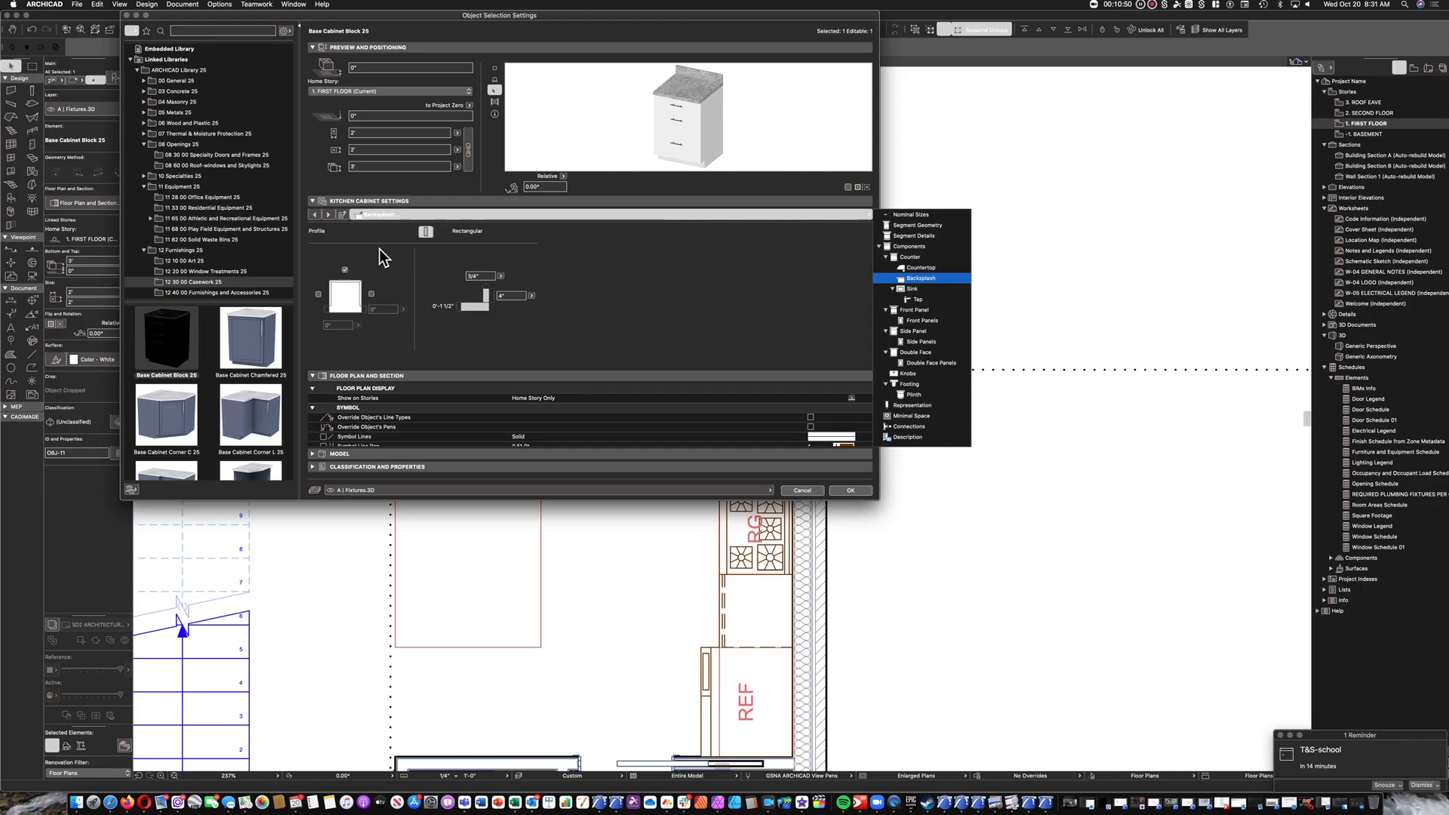
click(351, 271)
click(345, 270)
Set the rear countertop overhang of the peninsula base cabinet to 1'.
click(314, 215)
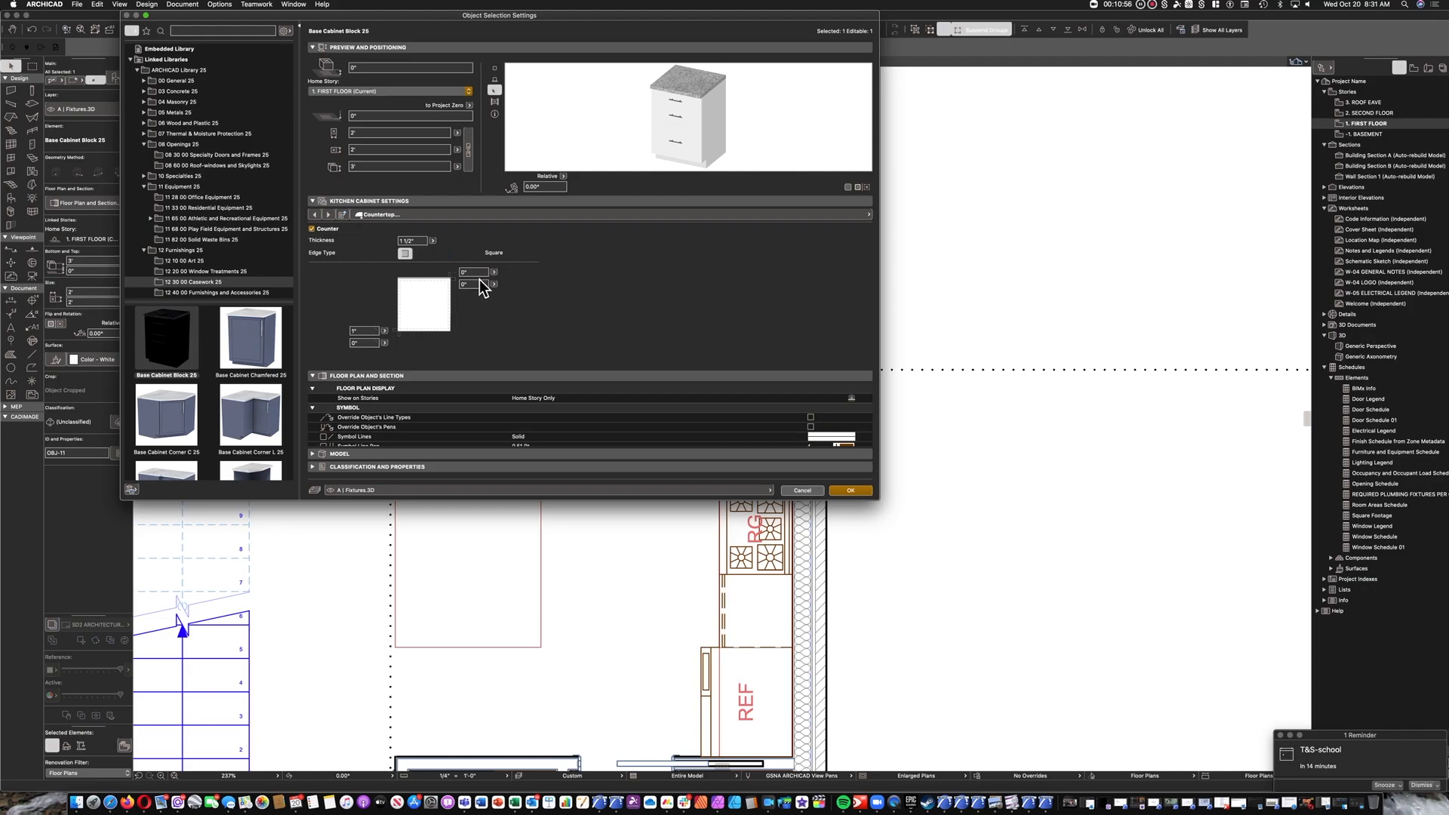
click(451, 284)
key(Return)
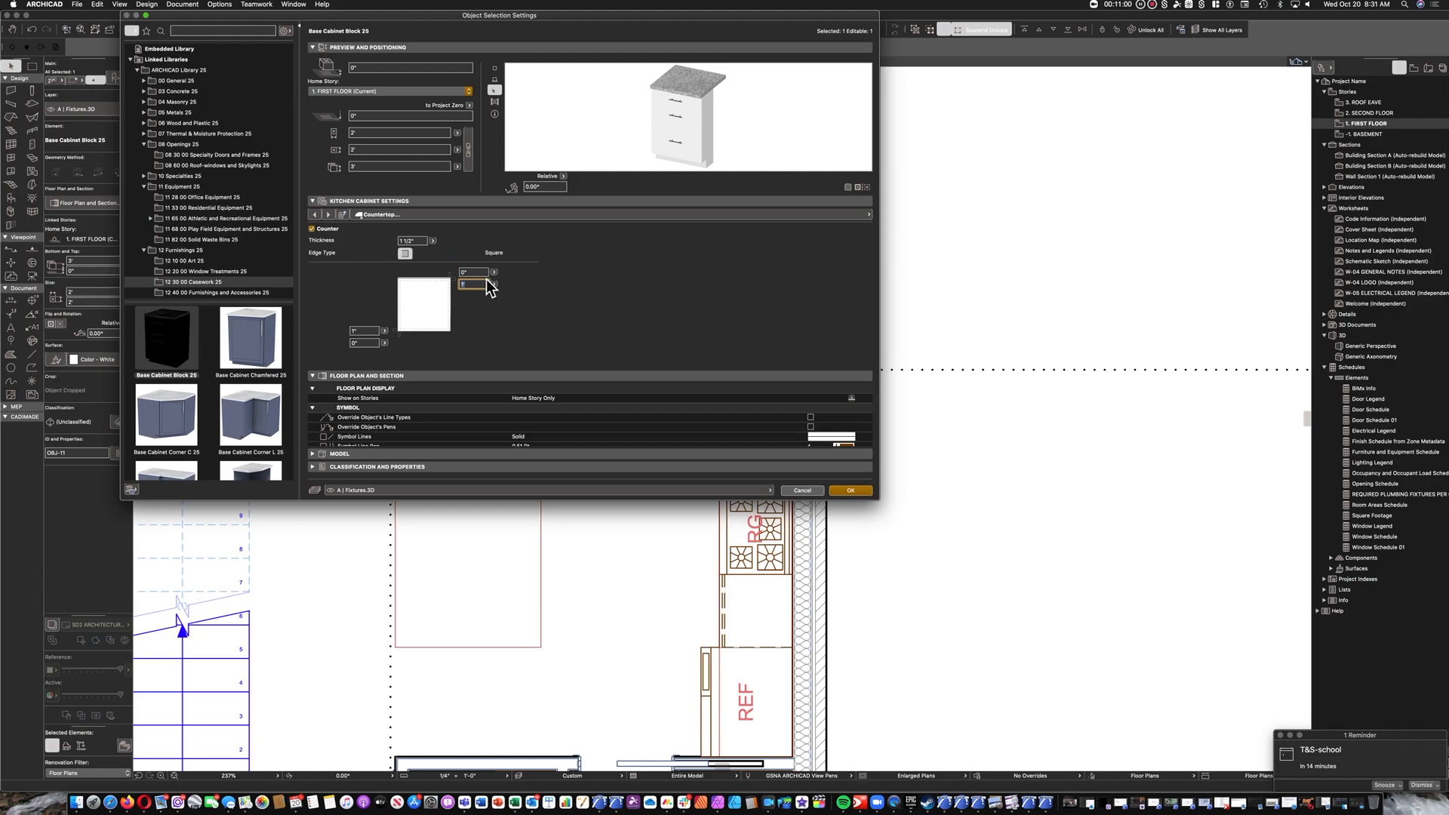
Base the peninsula cabinet's nominal size on the cabinet and set its depth to 2'.
click(393, 218)
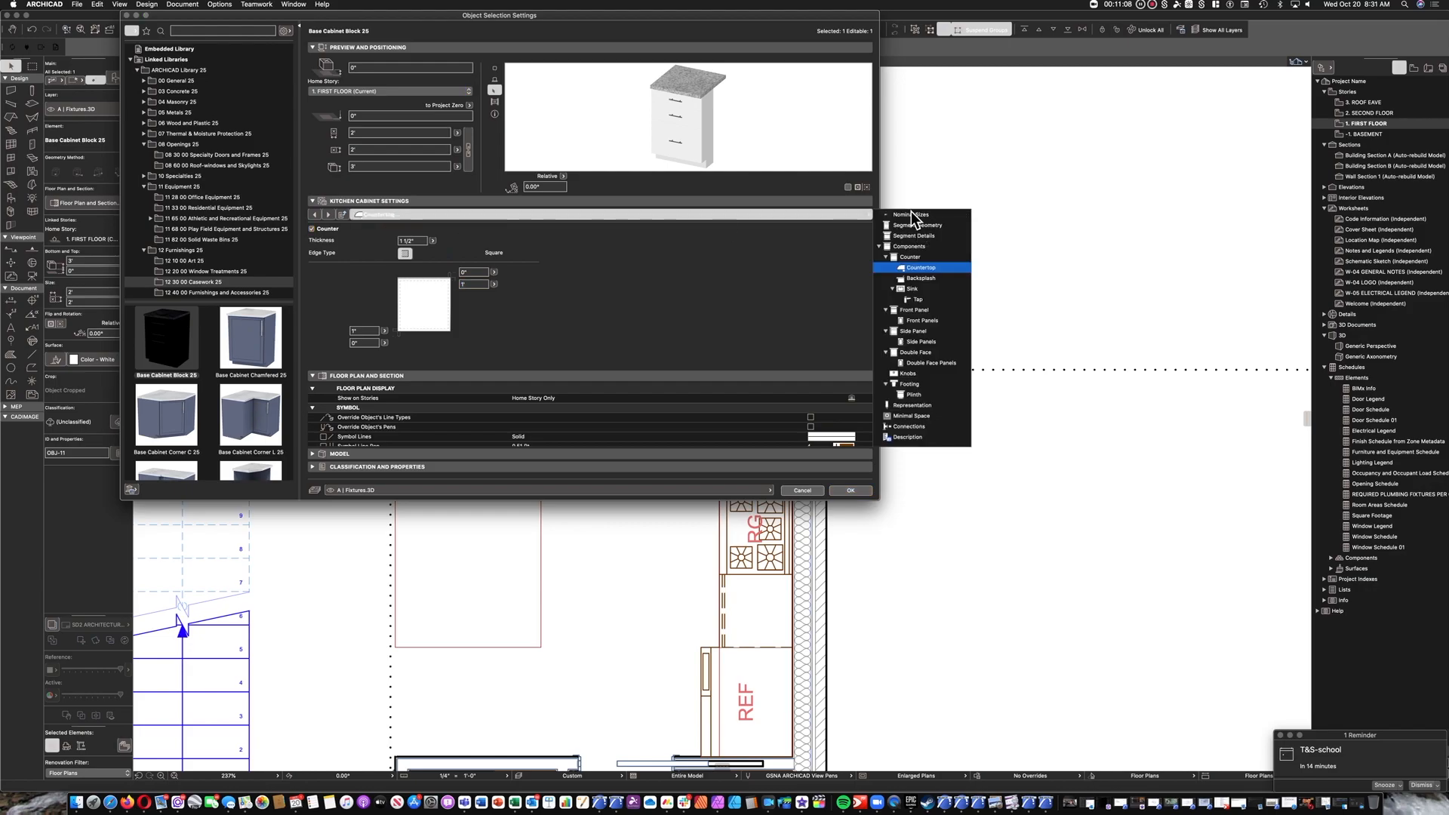
click(899, 201)
click(830, 215)
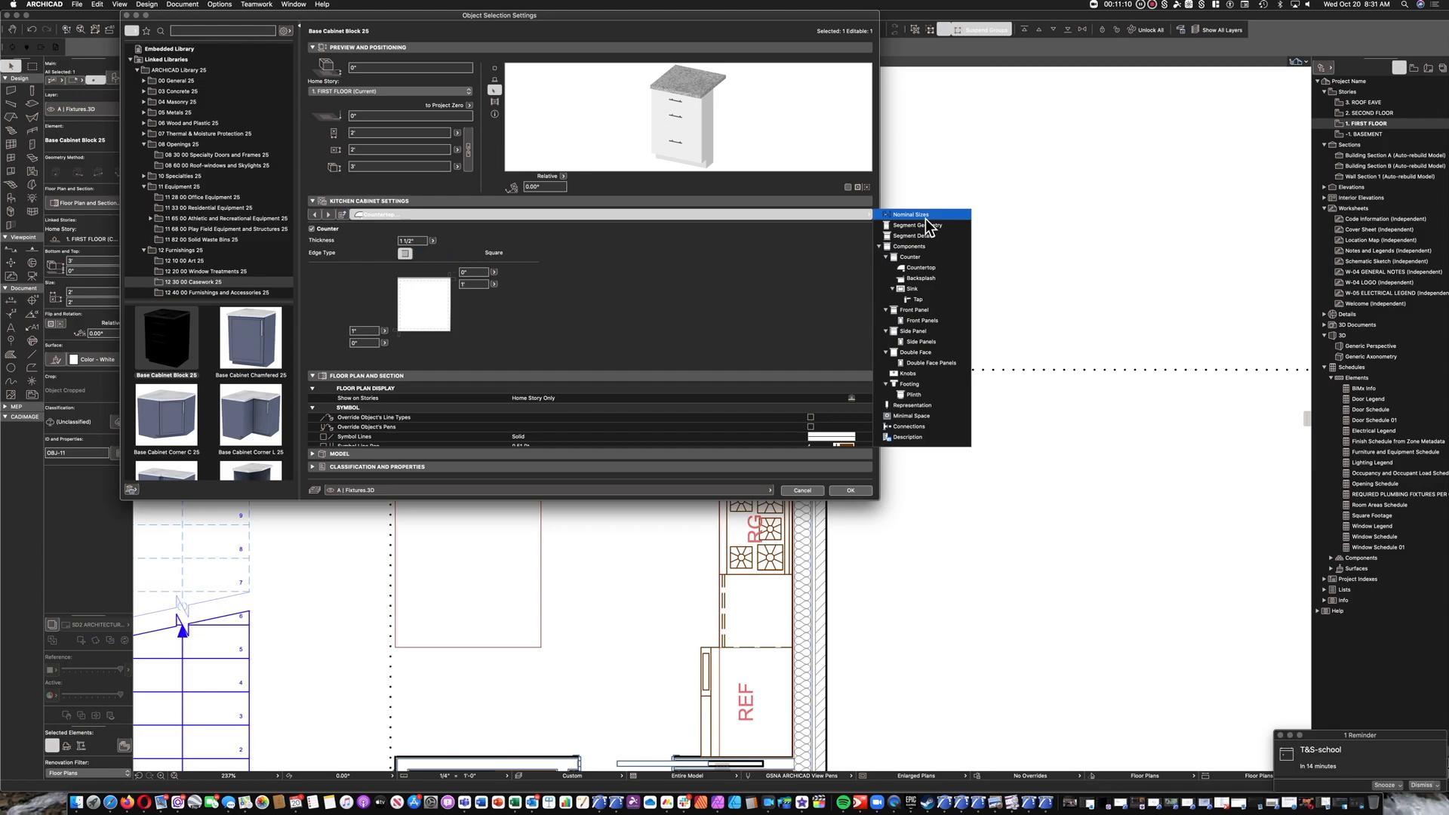
click(911, 214)
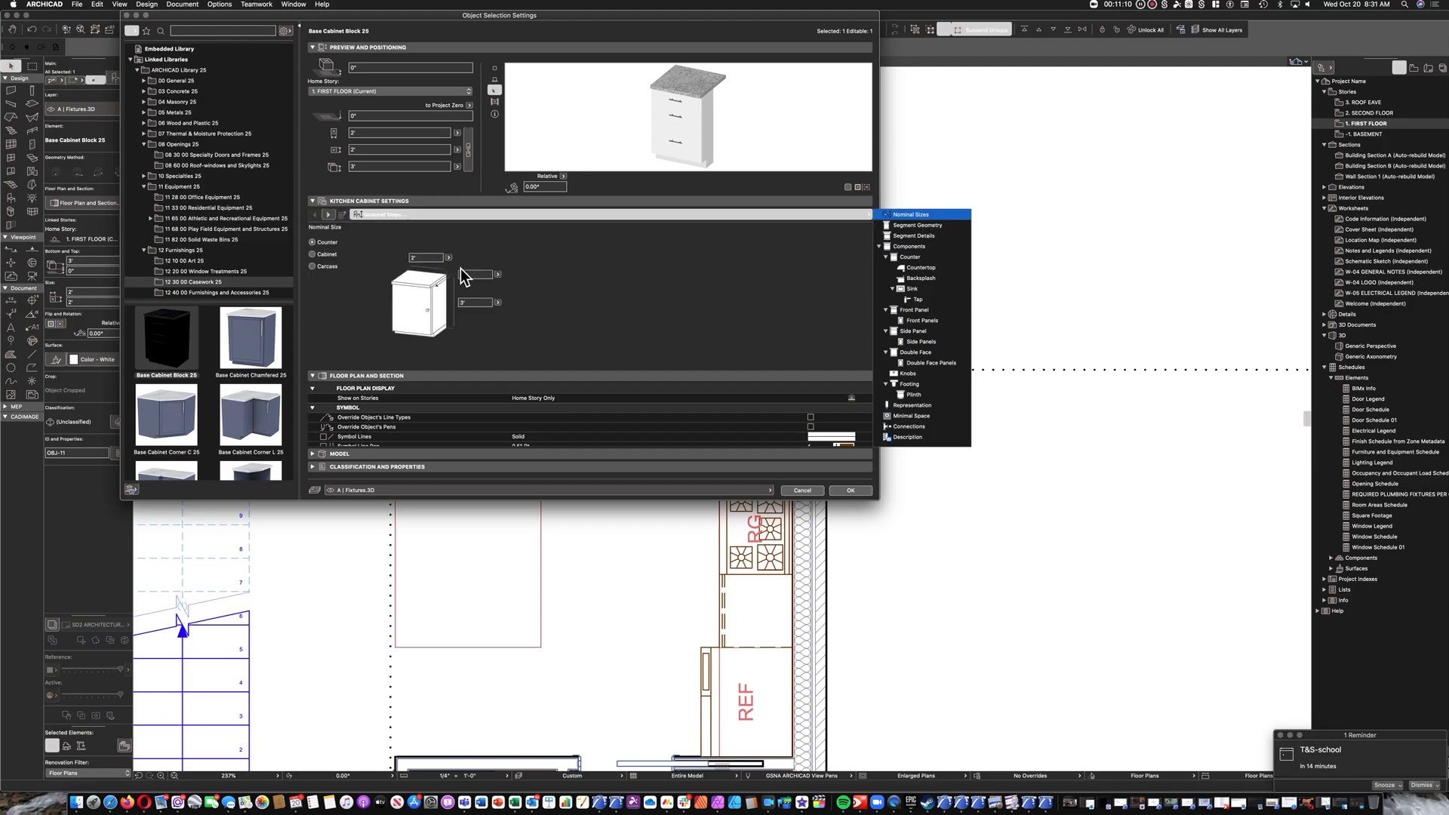
click(313, 254)
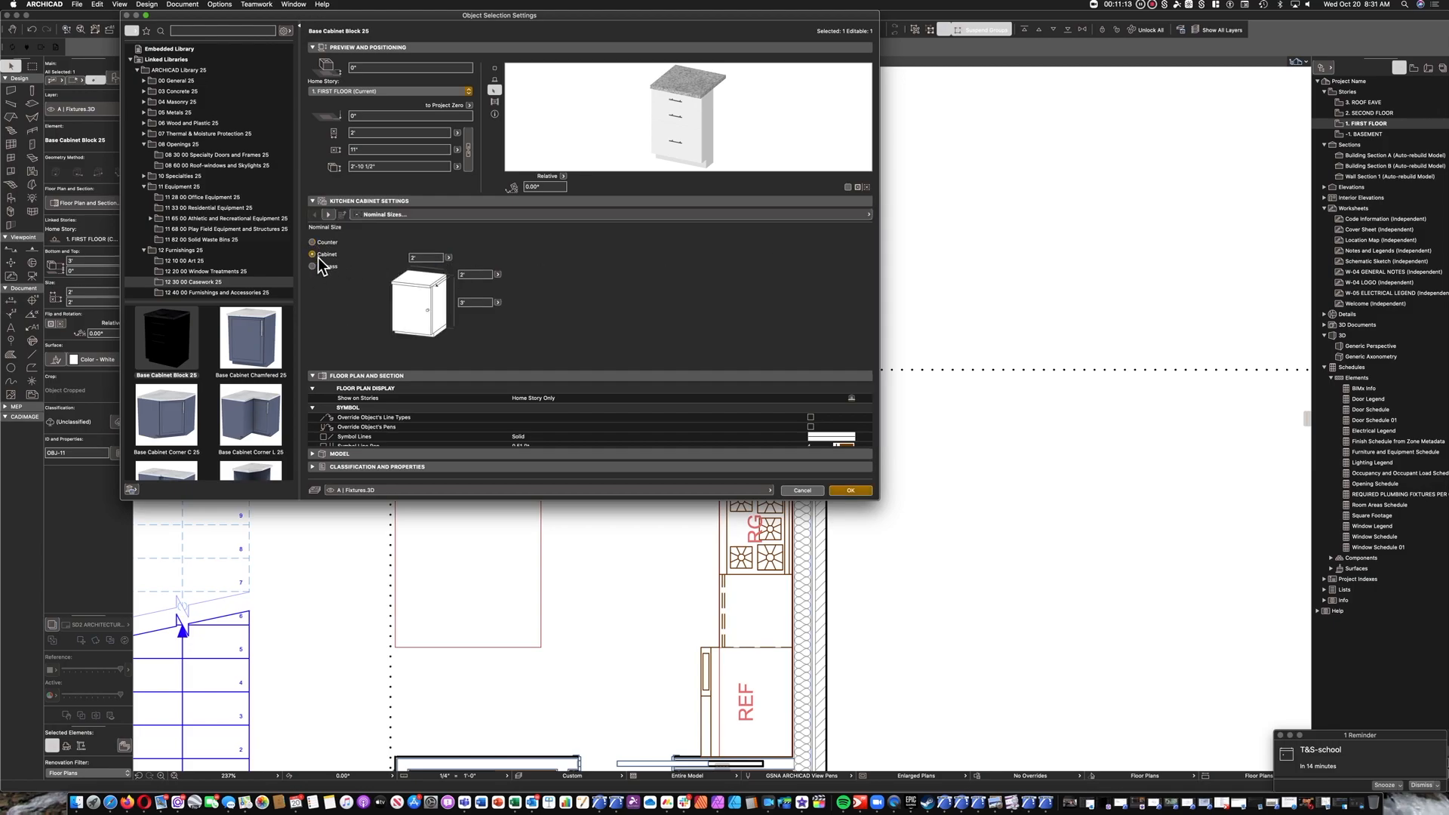
click(477, 275)
key(Return)
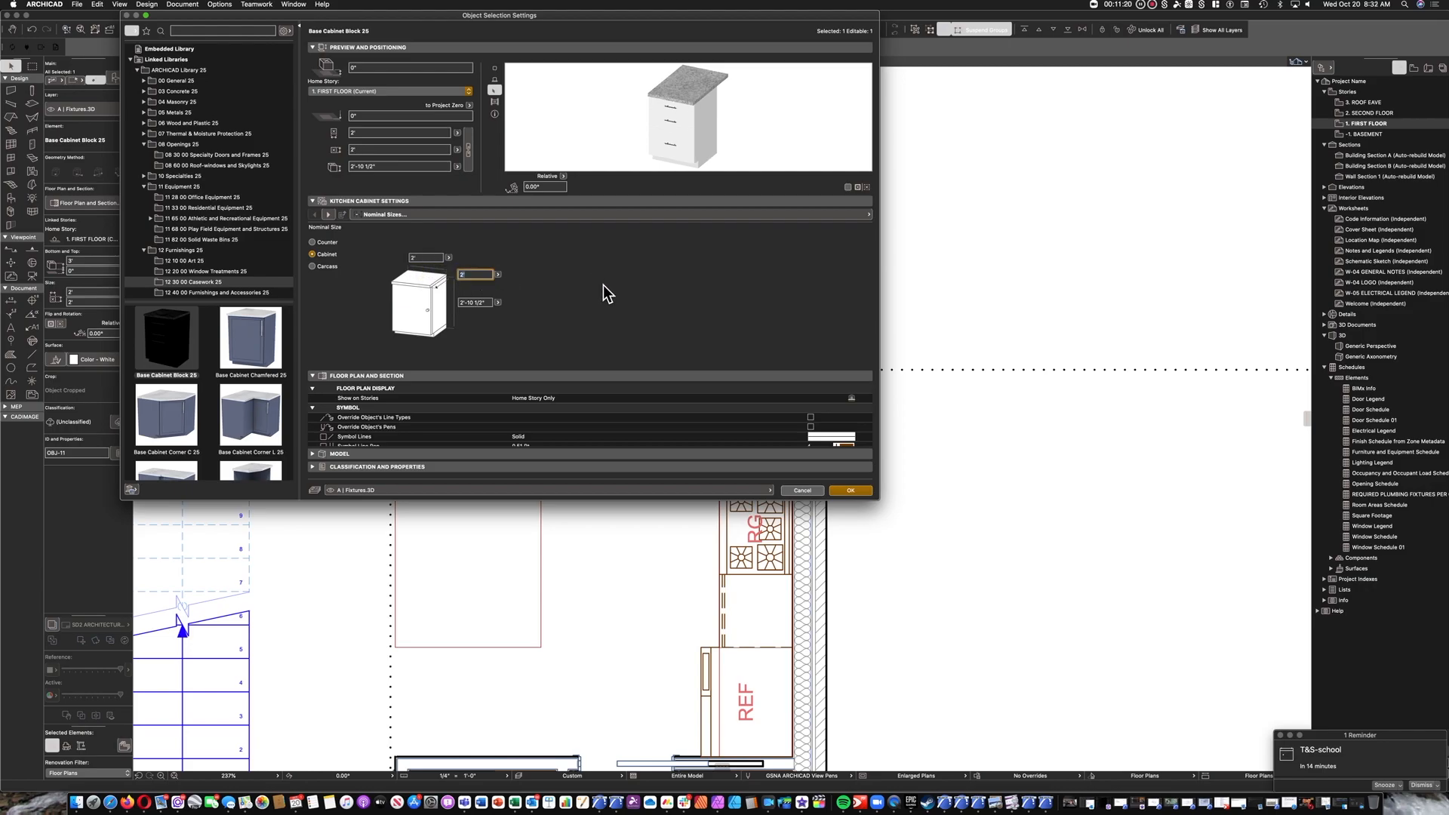
Reduce the peninsula cabinet to 1 segment, make that segment an open compartment, and accept the settings.
click(330, 220)
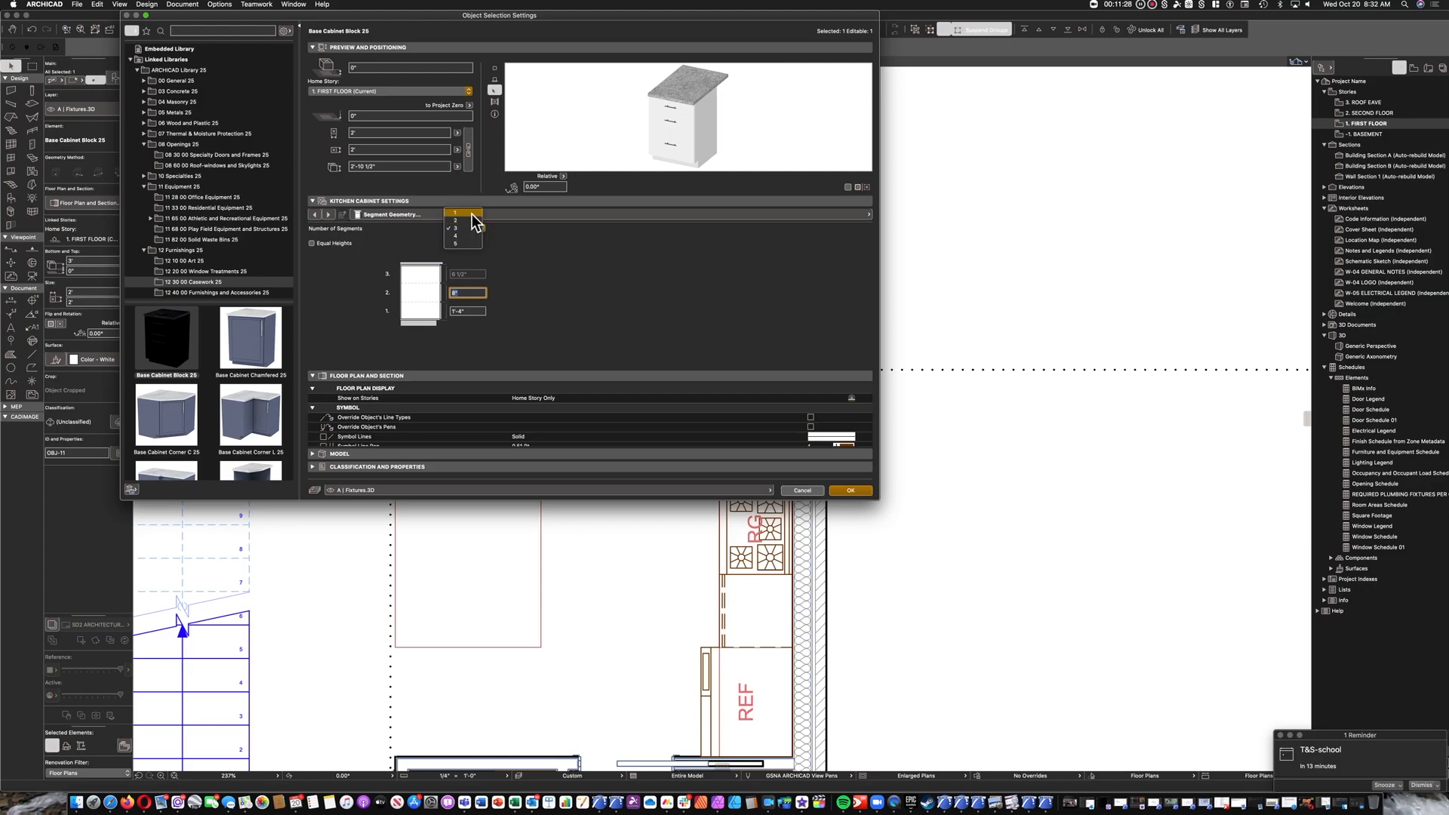
click(326, 215)
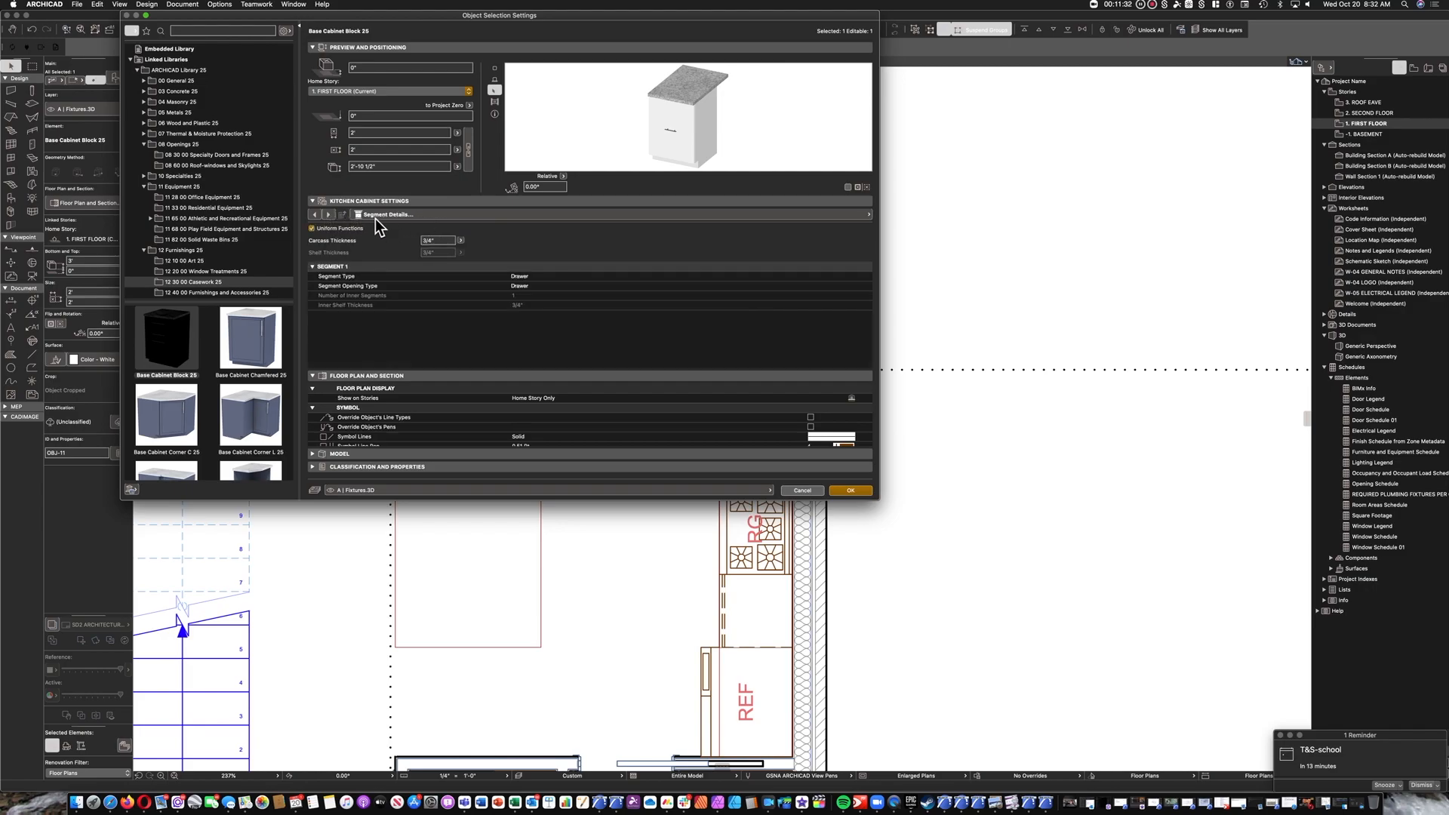
click(545, 274)
click(860, 277)
click(881, 277)
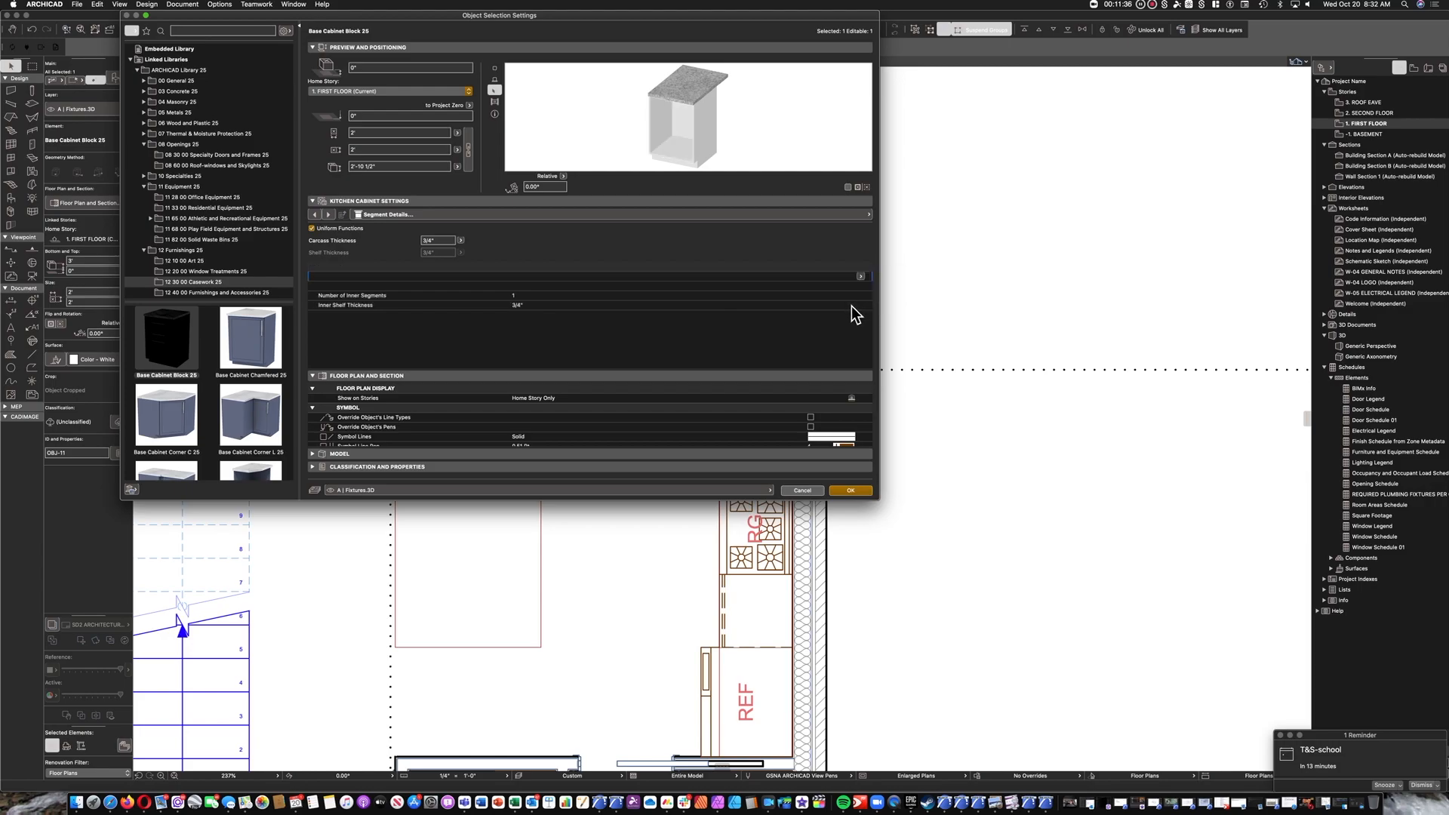
click(851, 491)
Move the peninsula base cabinet so its front corner meets the front corner of the L-shaped corner cabinet.
click(675, 357)
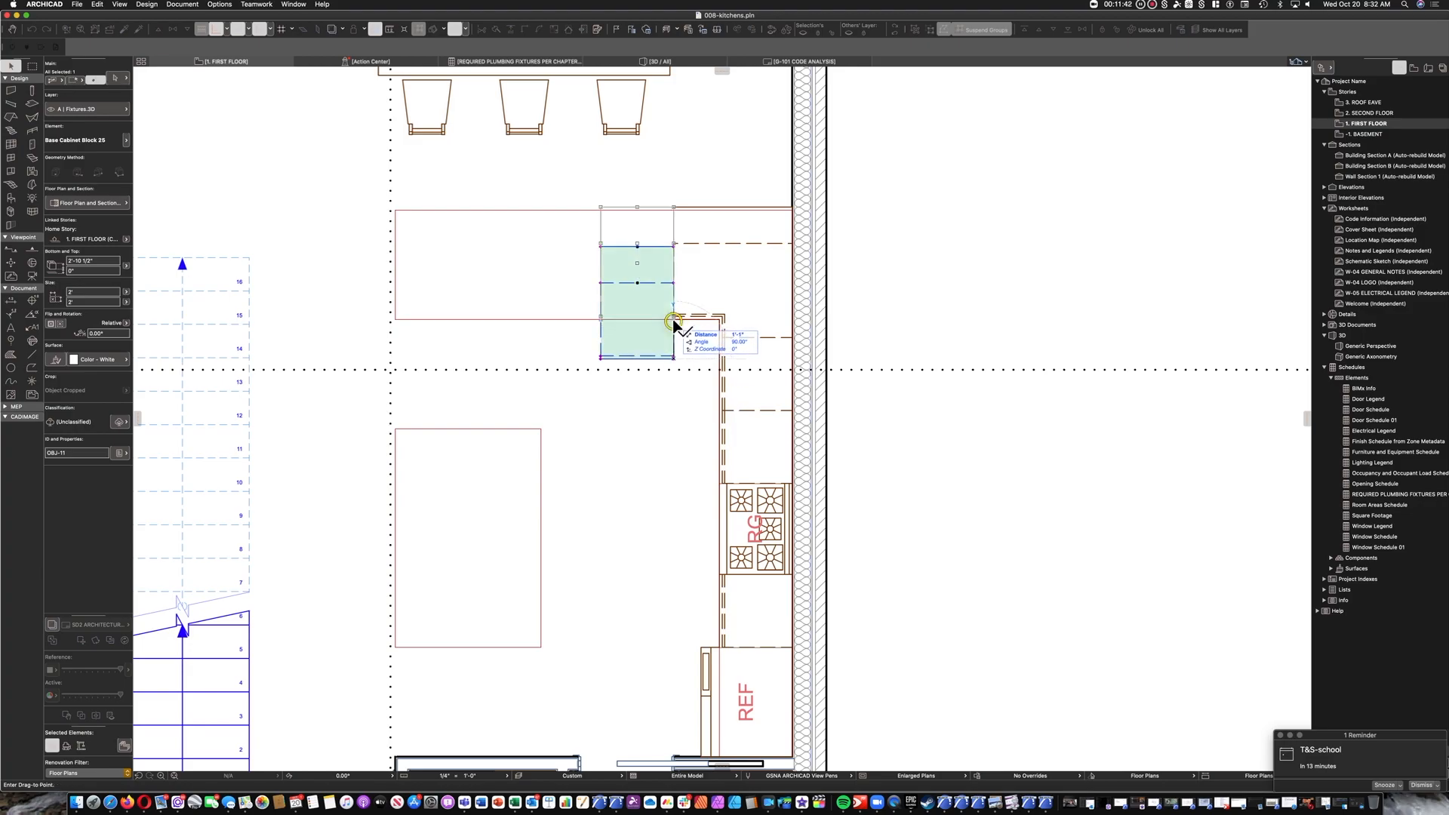
click(677, 321)
click(683, 324)
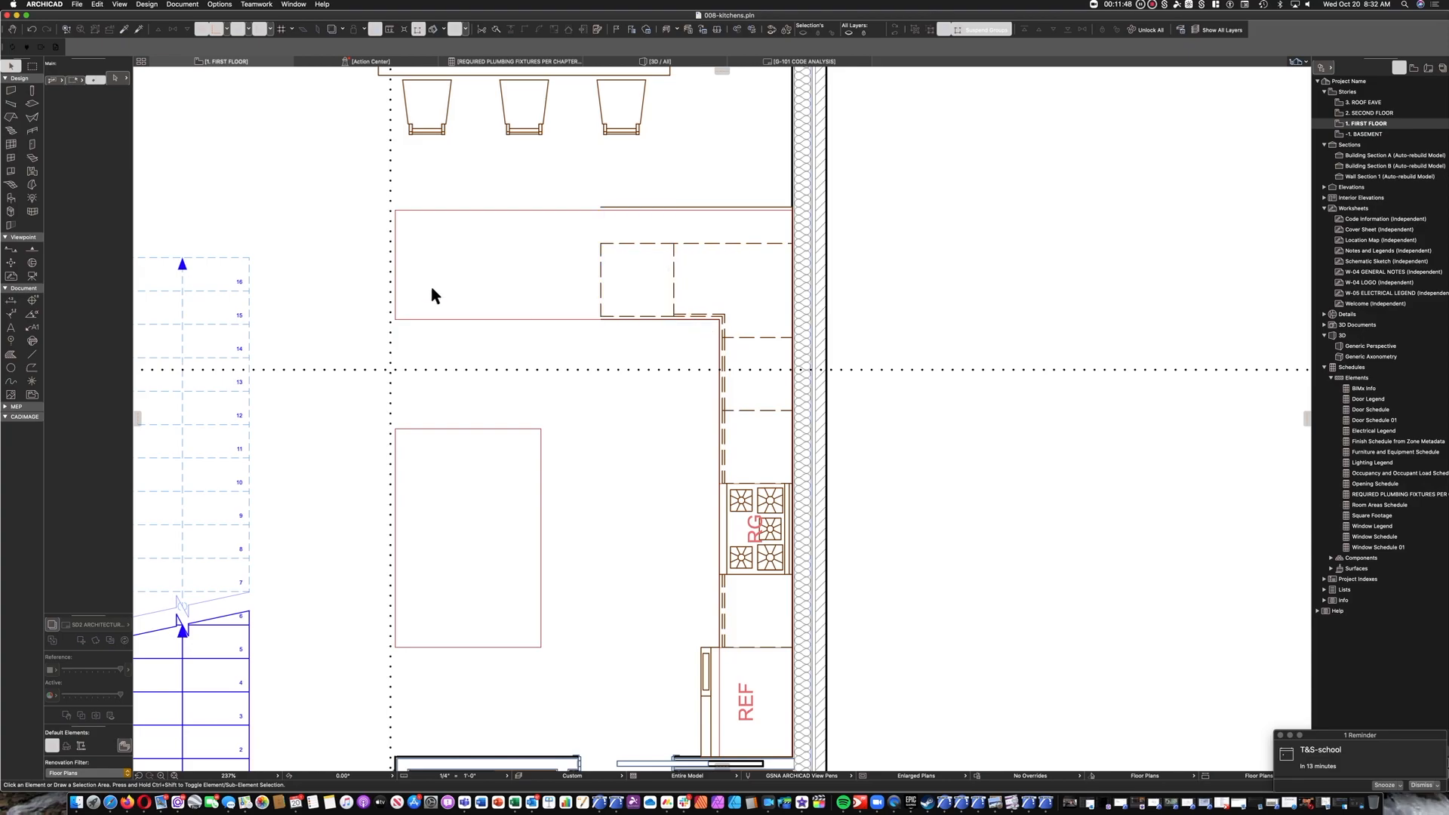
Make Dishwasher 25 from the Residential Equipment library the default object for placement.
click(10, 198)
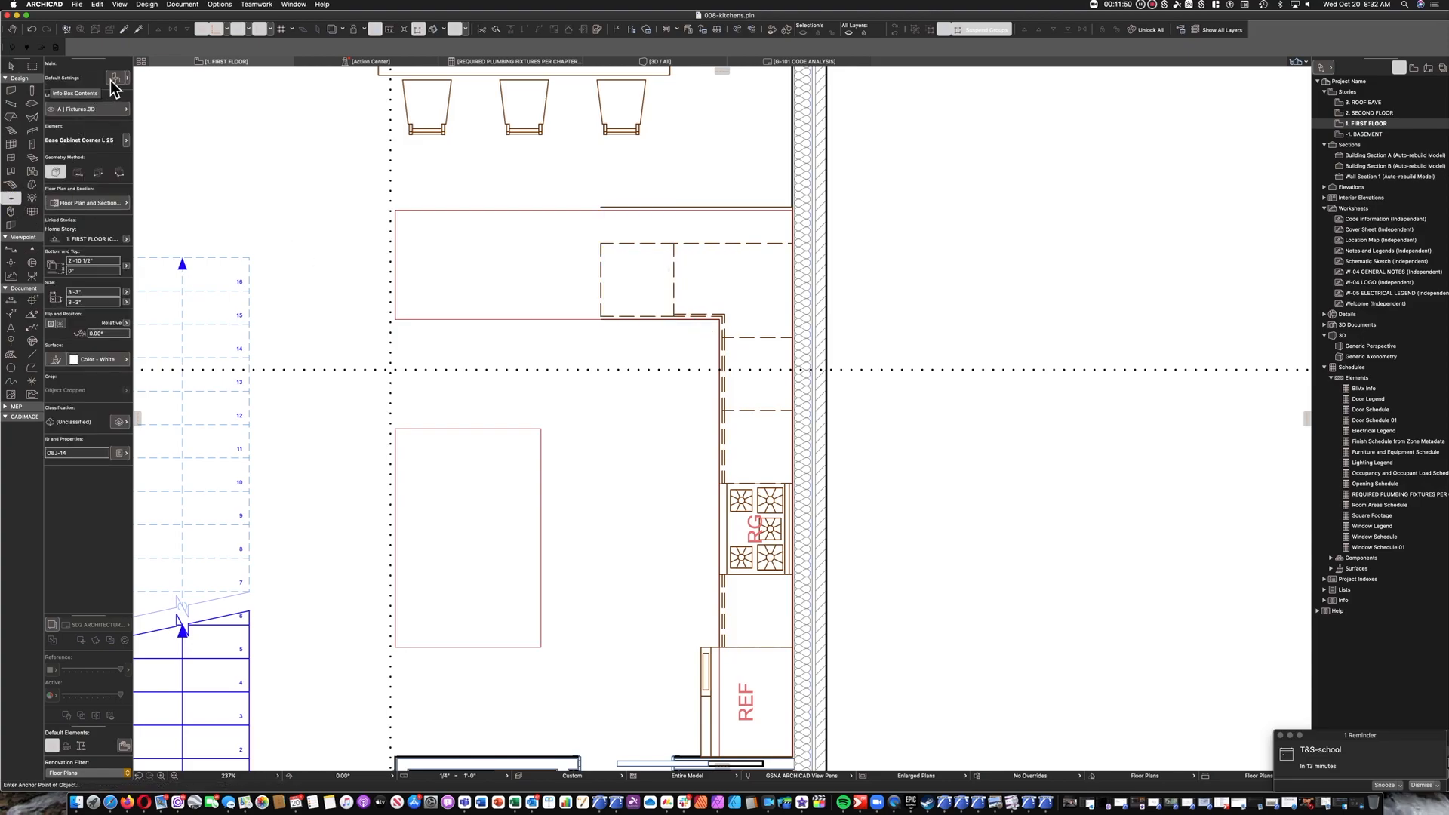
key(super+t)
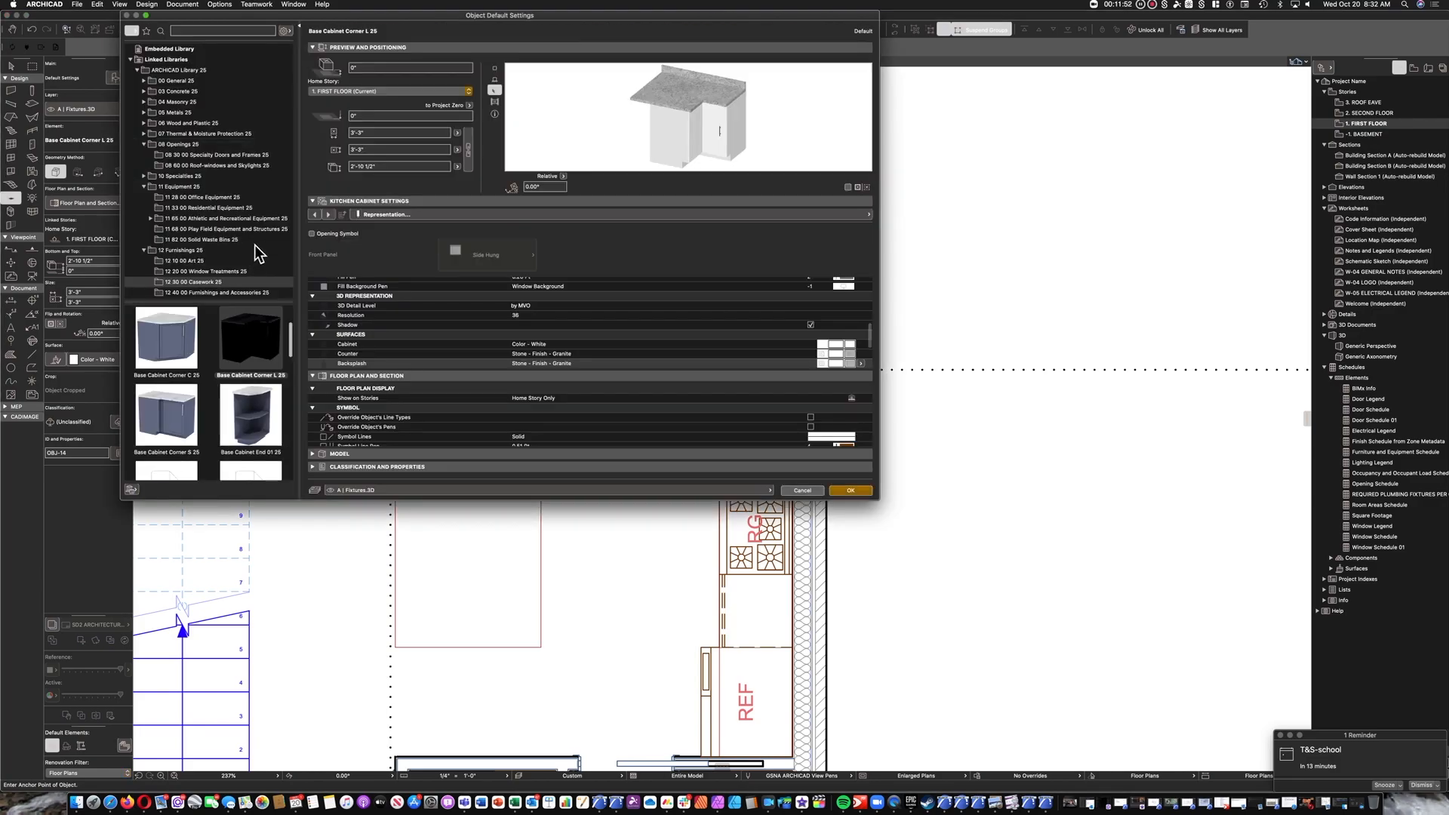
click(197, 209)
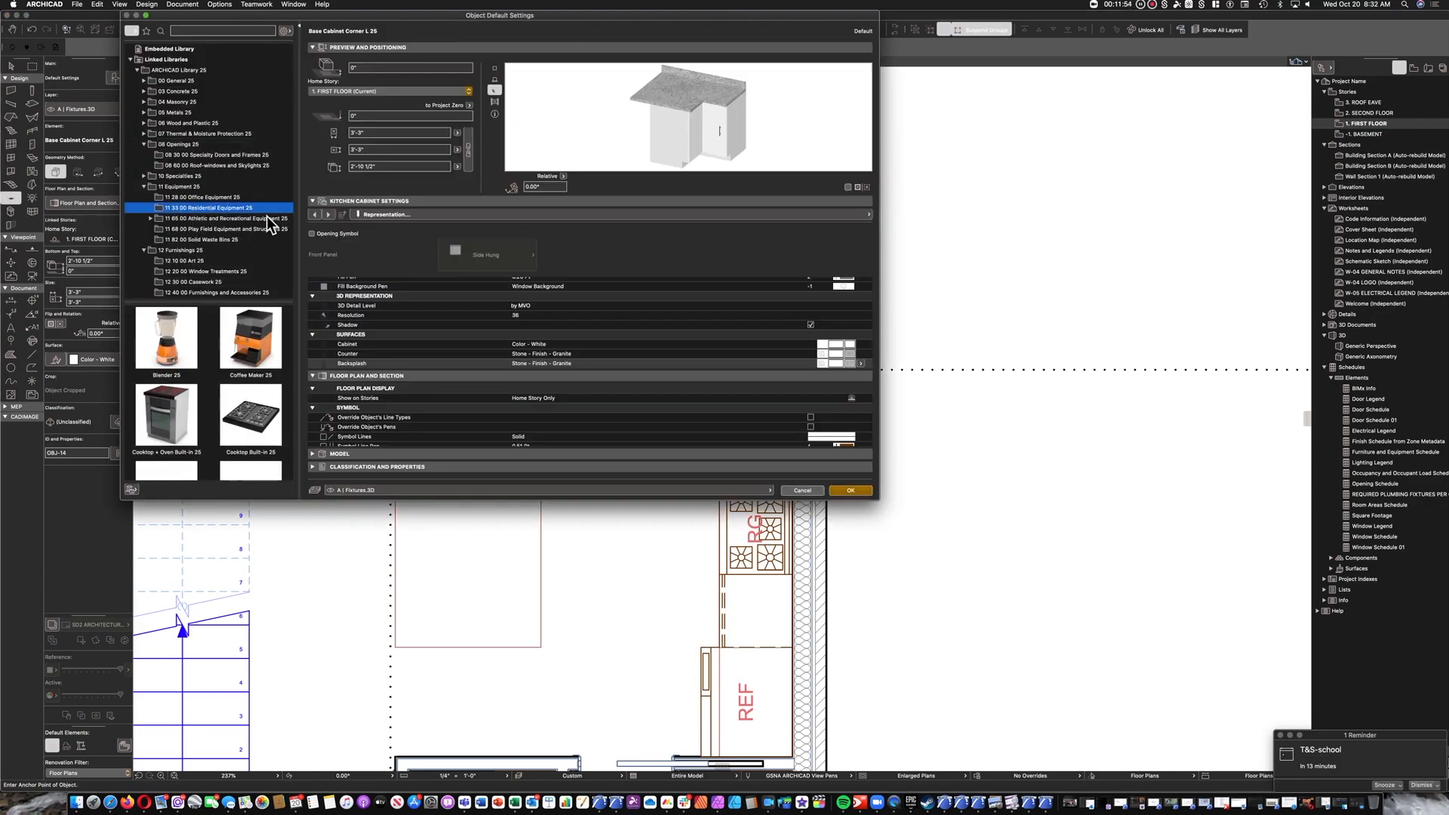
scroll(216, 360, down, 5)
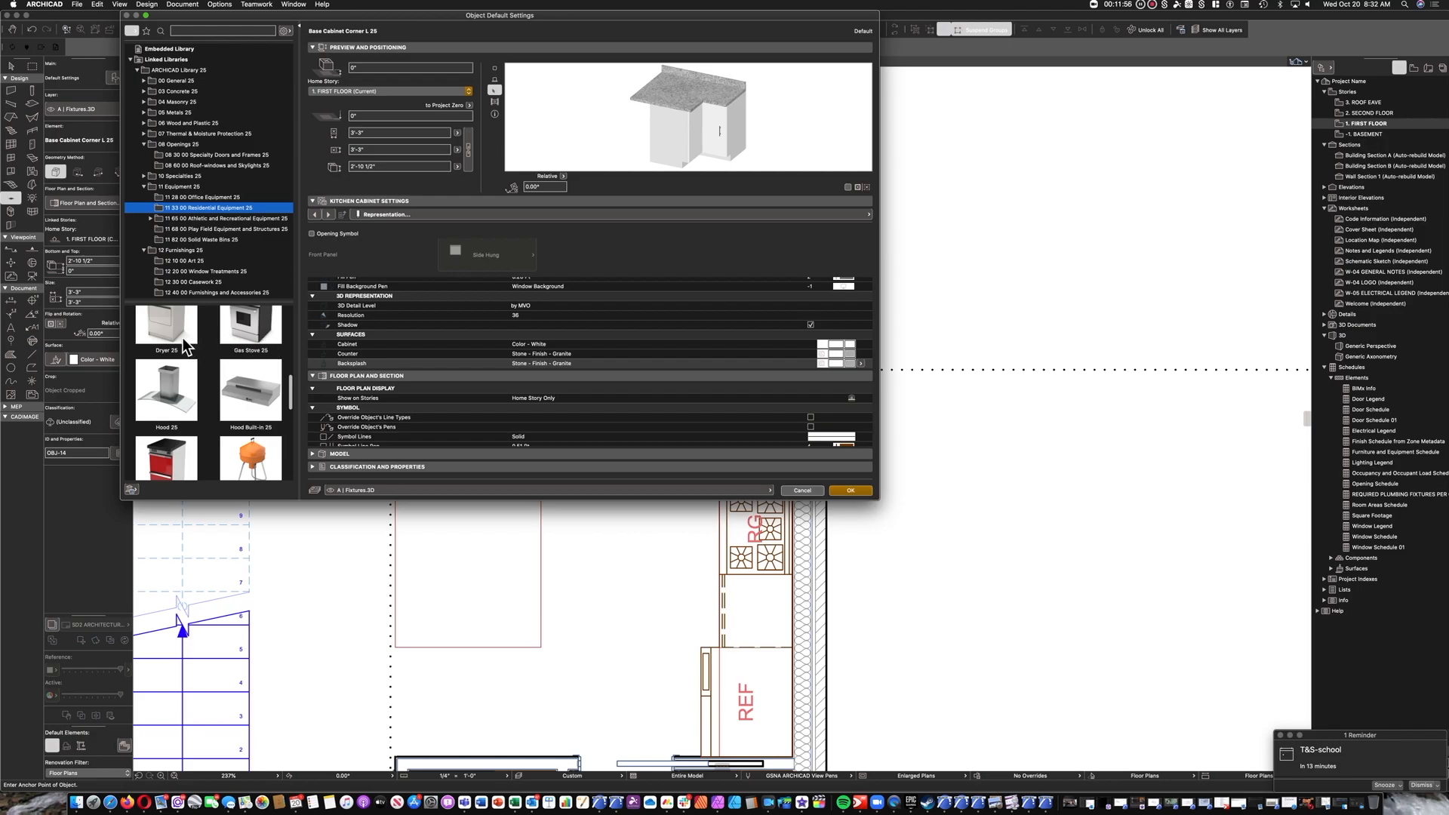
scroll(291, 378, up, 3)
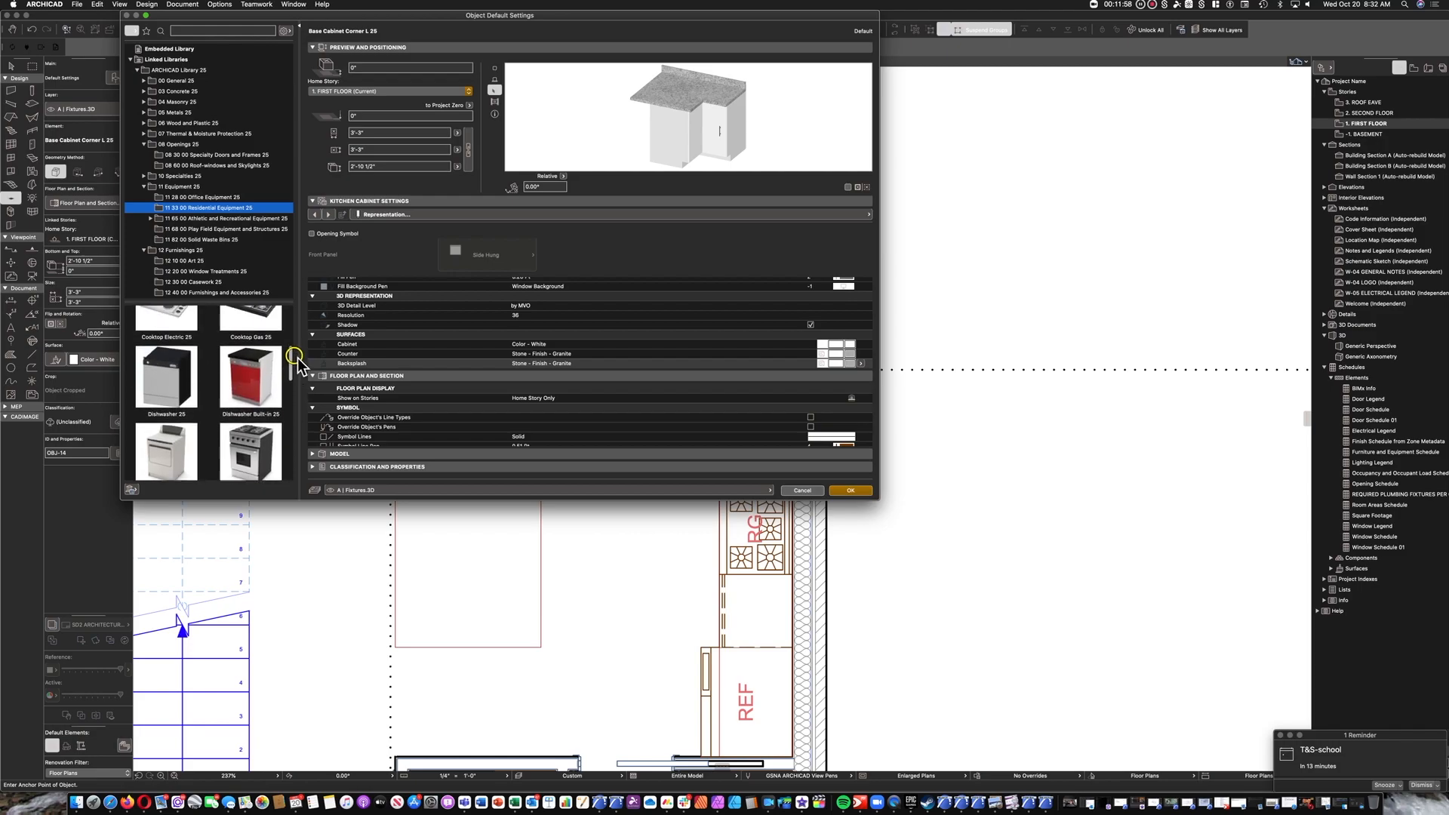
click(190, 373)
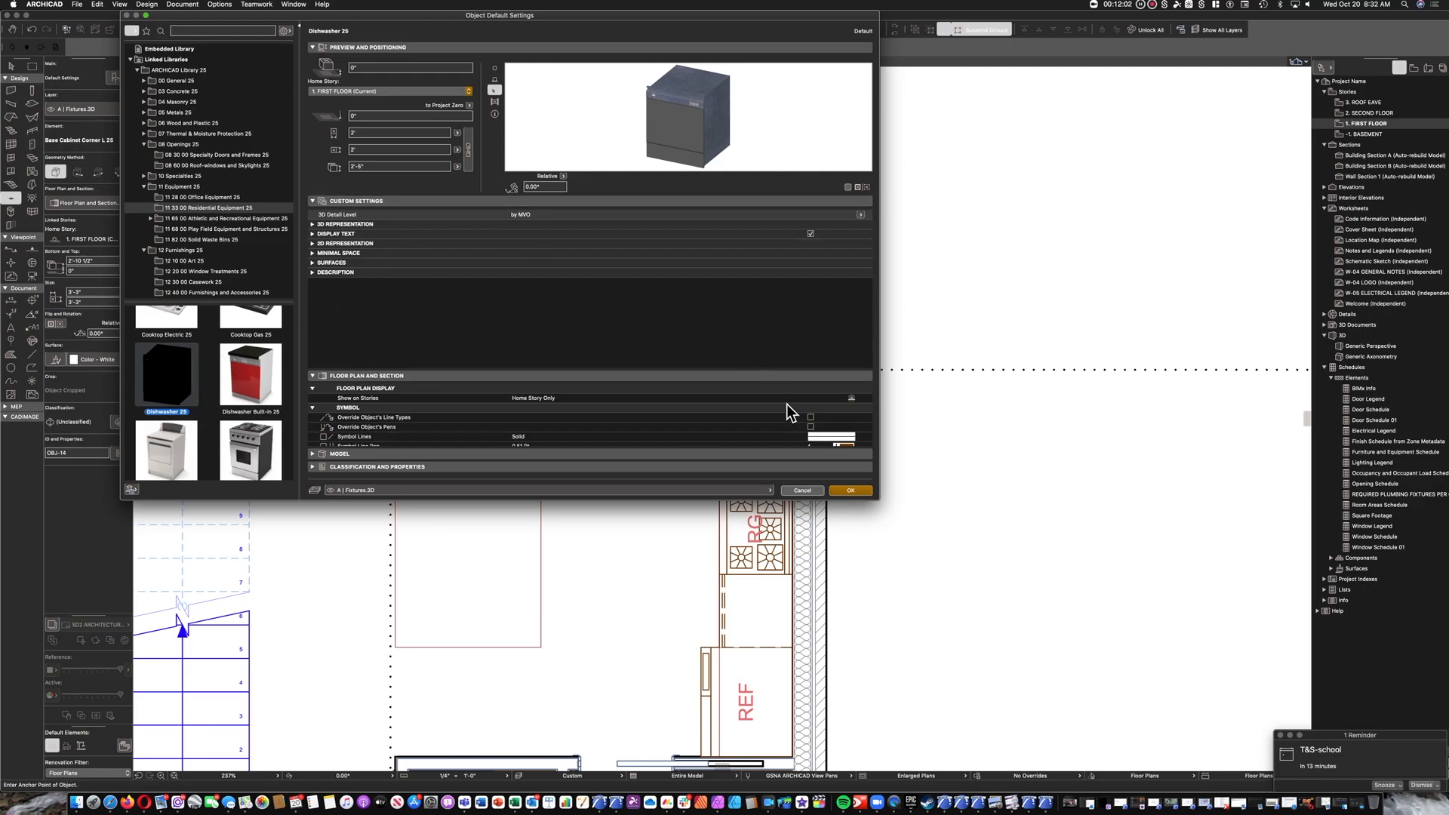
click(850, 491)
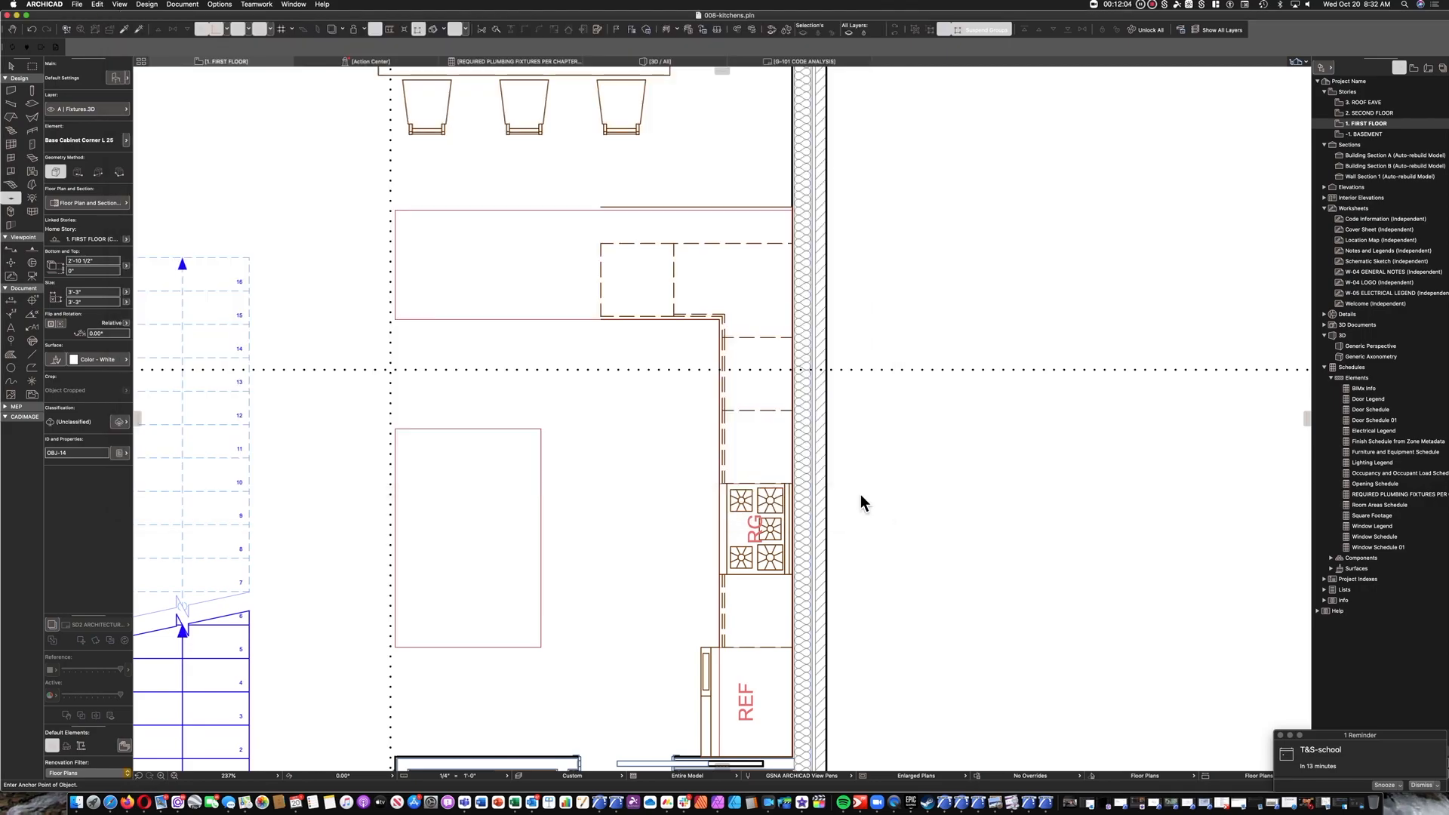
Place the dishwasher in the open floor and move it into the open peninsula cabinet, matching their front corners beside the corner cabinet.
click(630, 415)
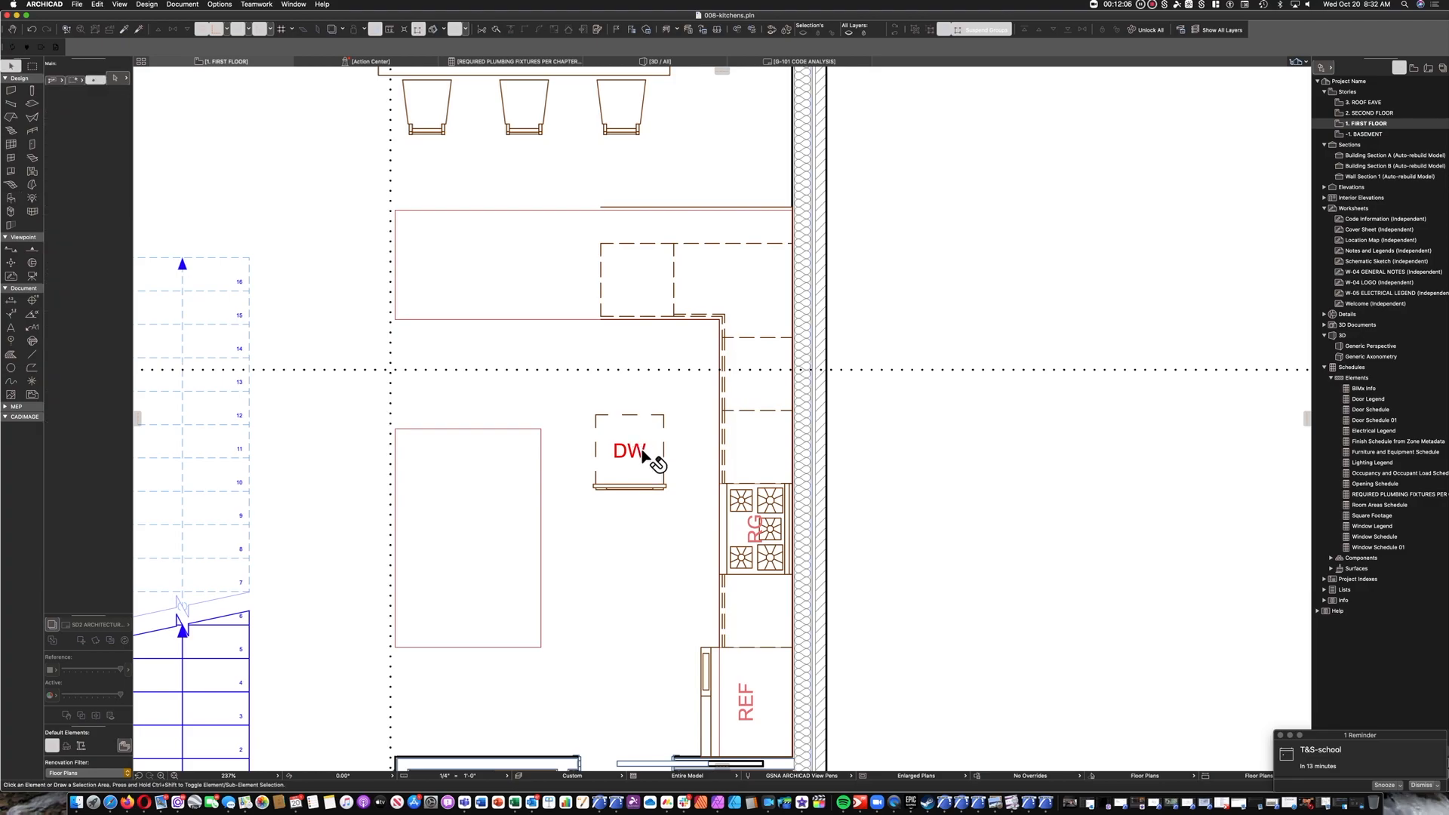
shift+click(666, 486)
click(665, 486)
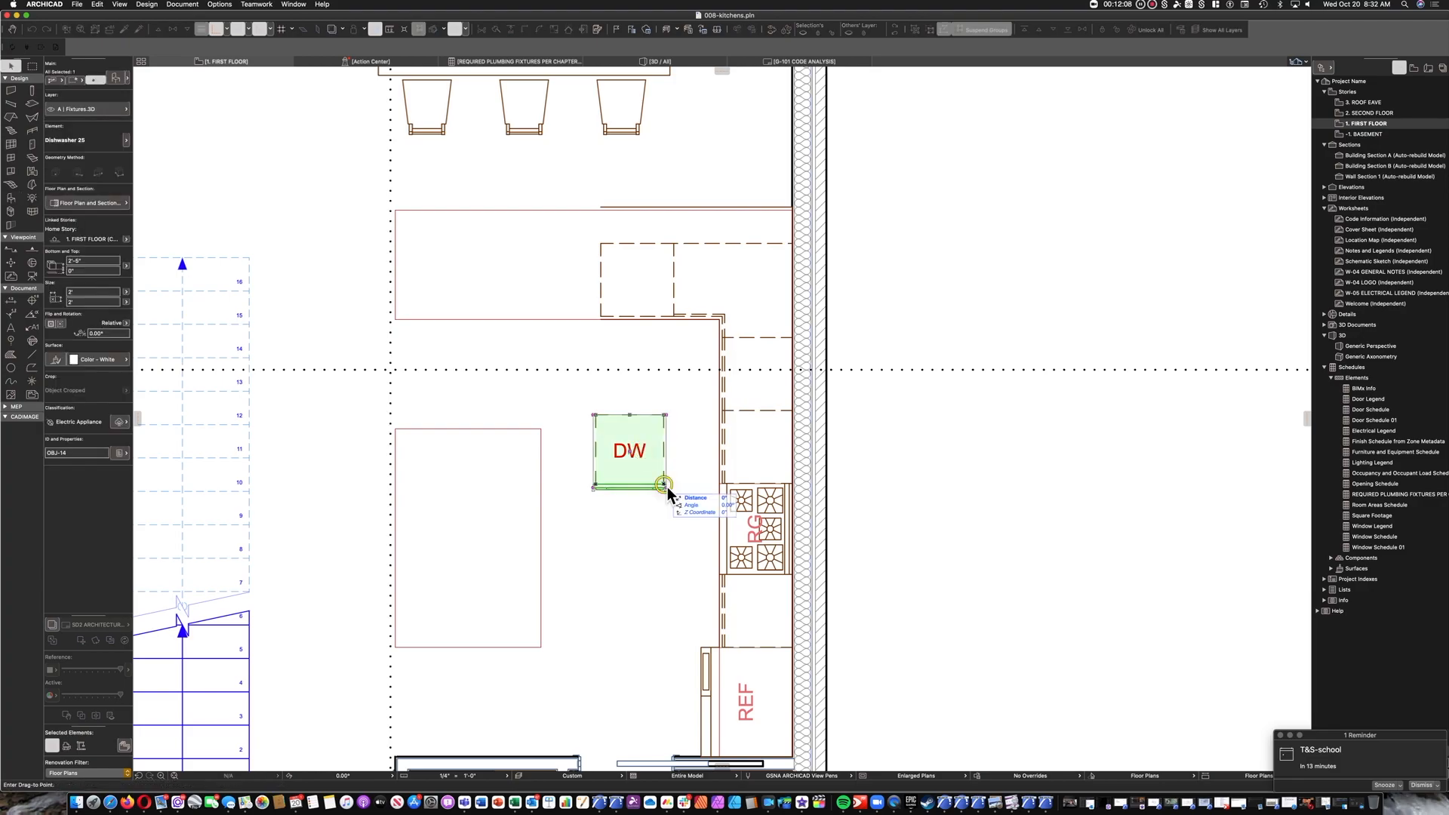
click(673, 317)
click(695, 333)
scroll(658, 311, up, 5)
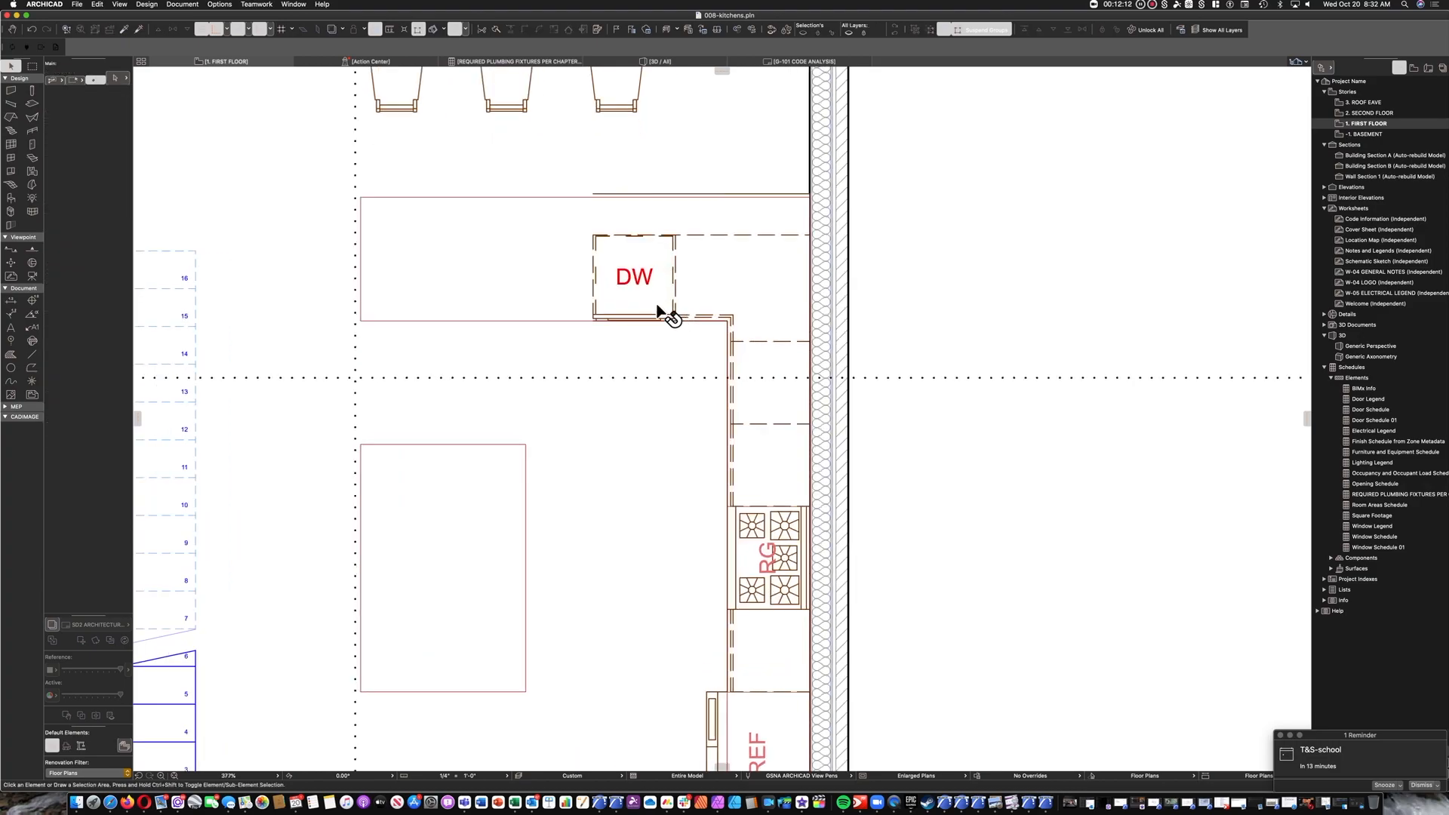
scroll(693, 304, down, 4)
scroll(694, 304, down, 2)
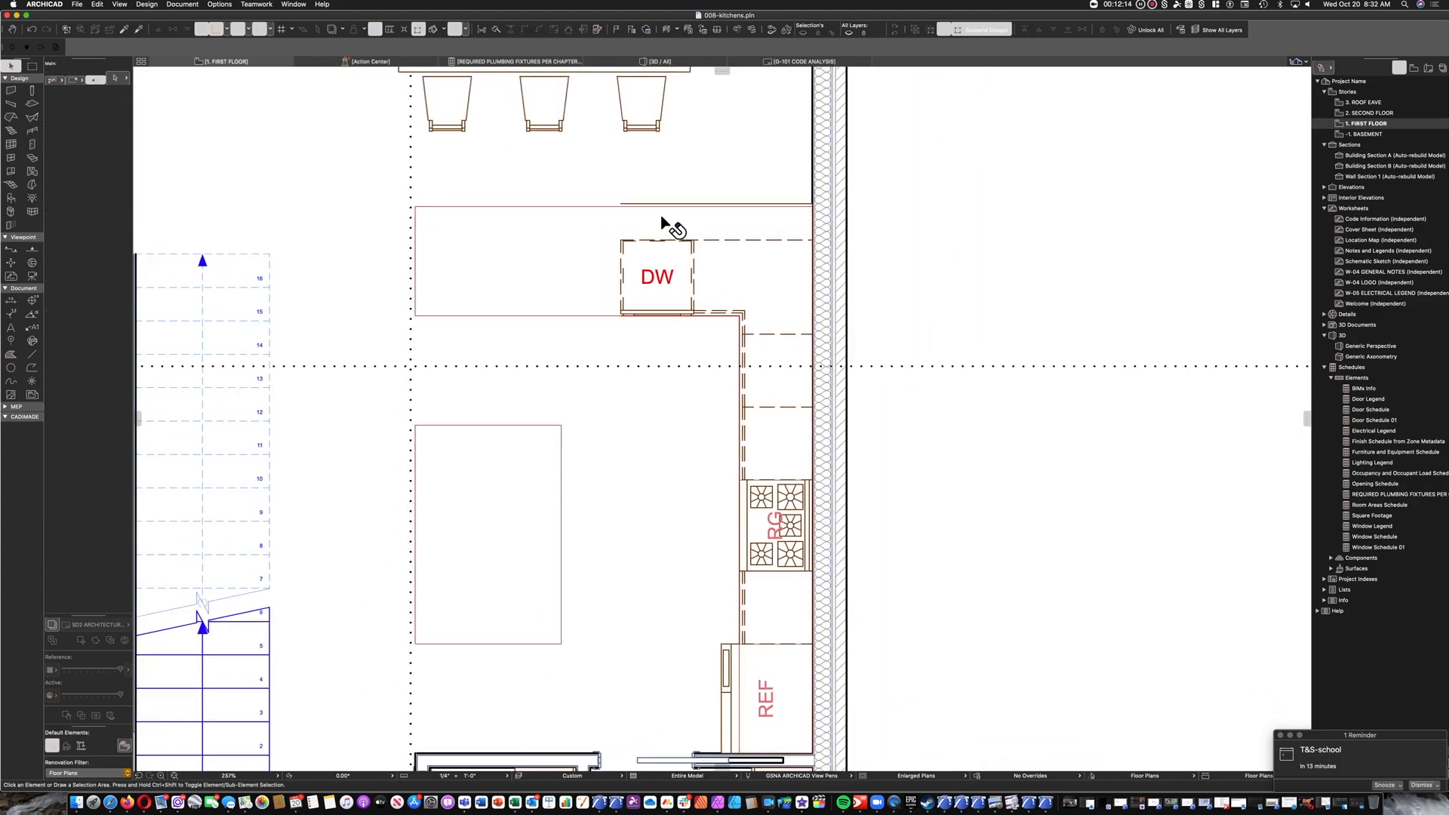
Copy the dishwasher's base cabinet along the peninsula toward its free end and set the copy's width to 3'.
click(664, 226)
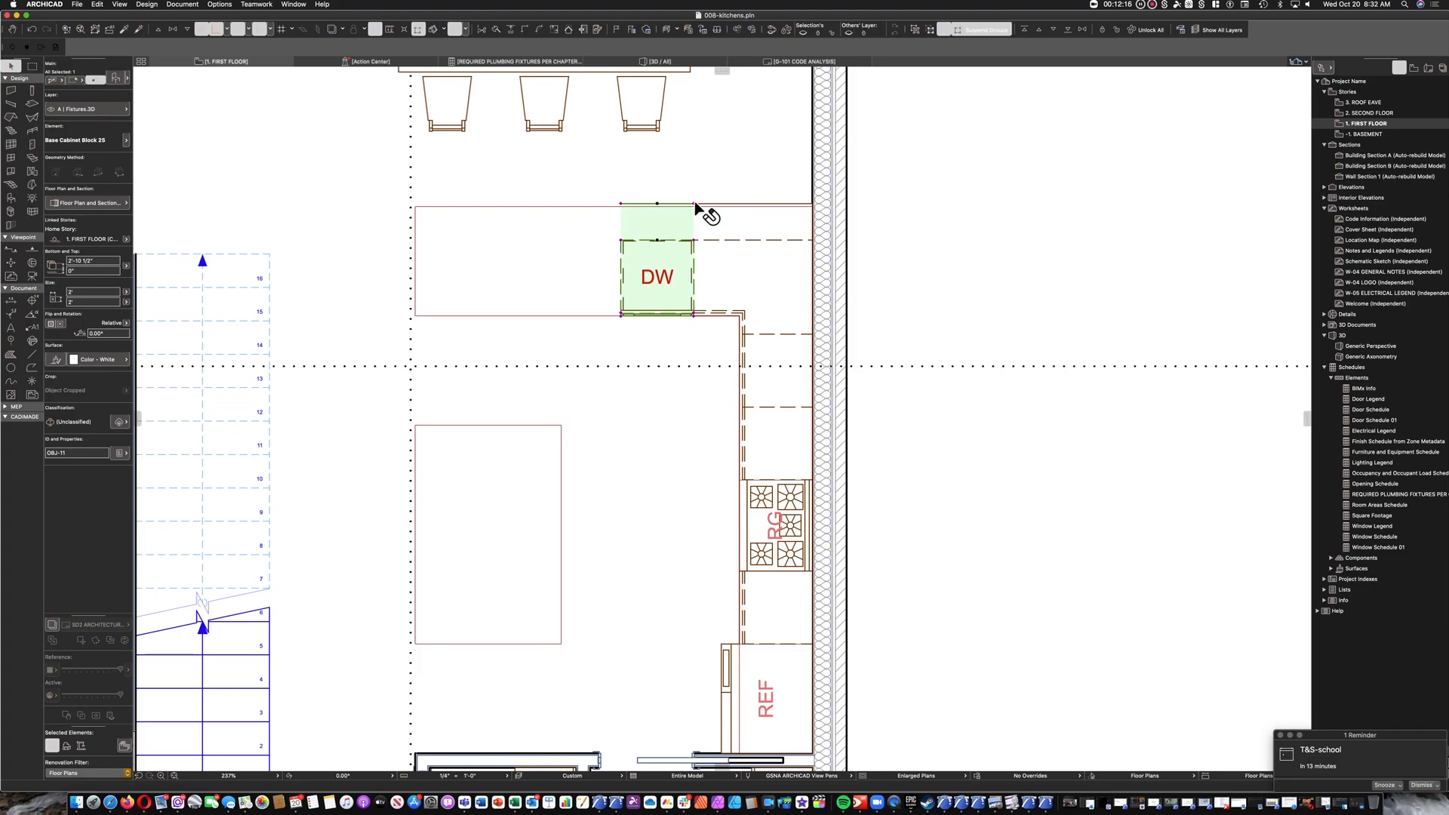
drag(694, 204, 569, 203)
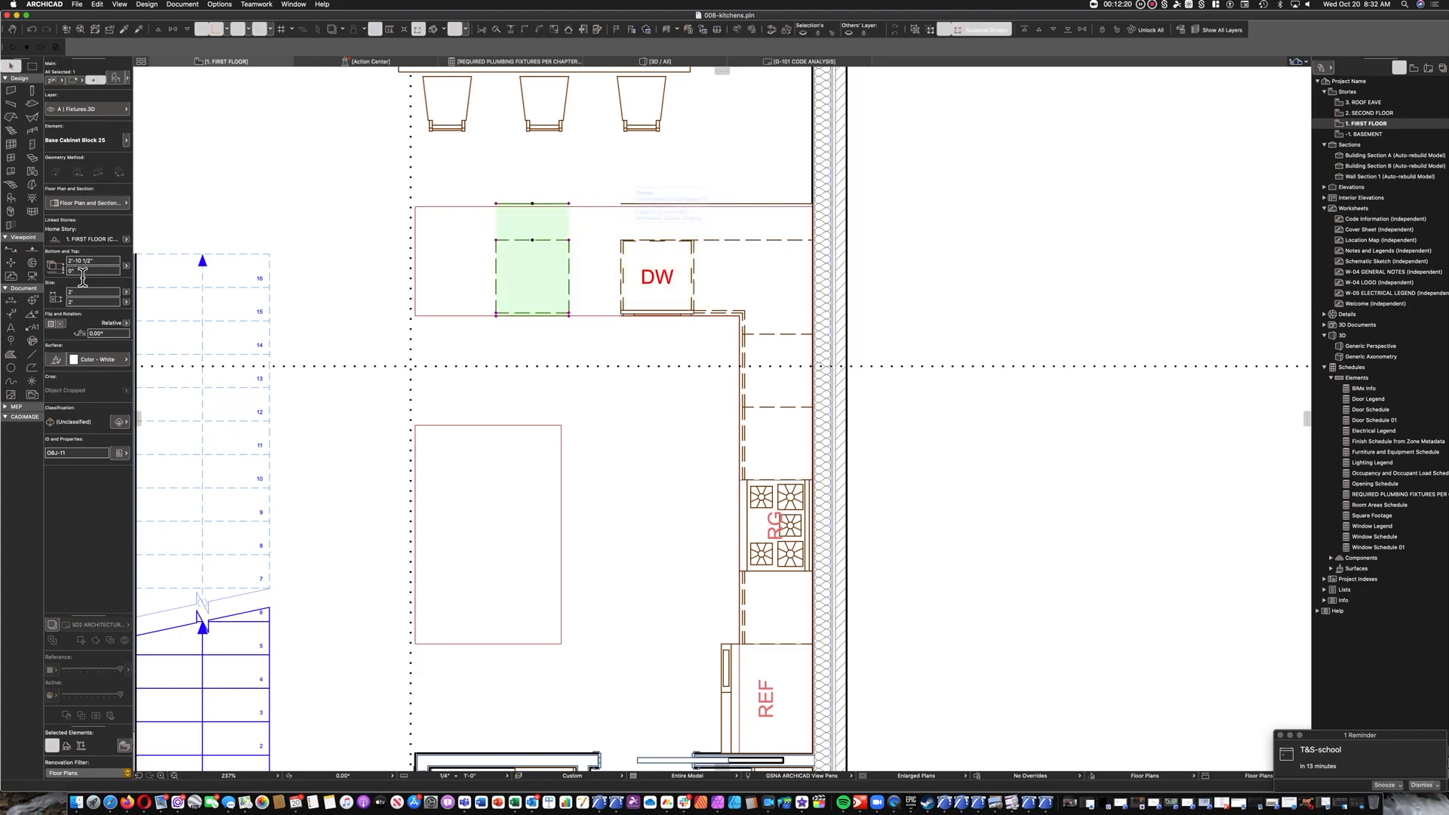
click(102, 292)
text(3')
key(Return)
Move the 3' wide cabinet flush against the dishwasher cabinet and deselect it.
click(608, 318)
click(621, 317)
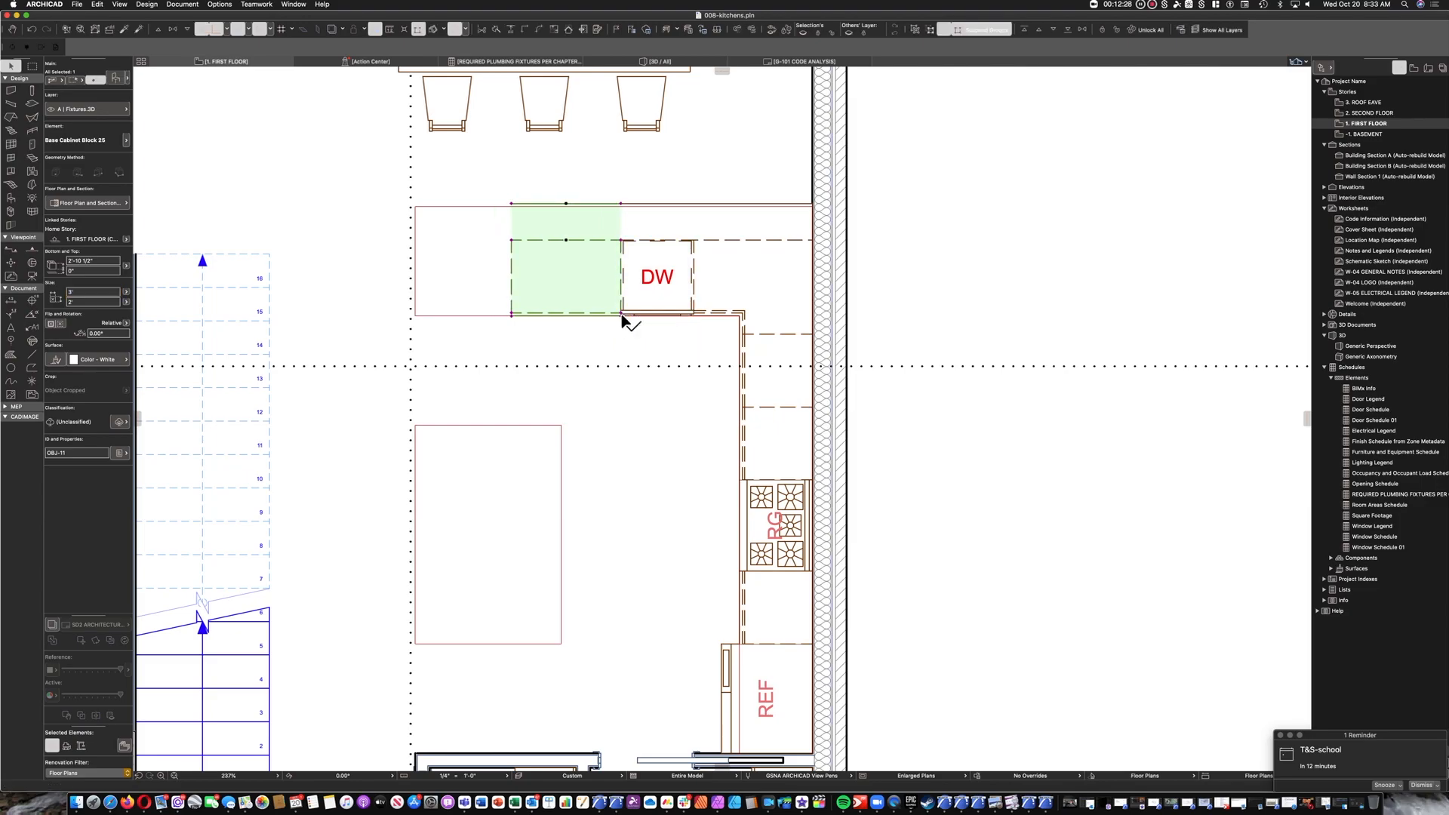
key(Escape)
click(778, 396)
key(Escape)
Copy the dishwasher's cabinet to the free side of the 3' cabinet and stretch its width to 2'-7 5/8" at the peninsula outline's end.
click(673, 247)
key(super+d)
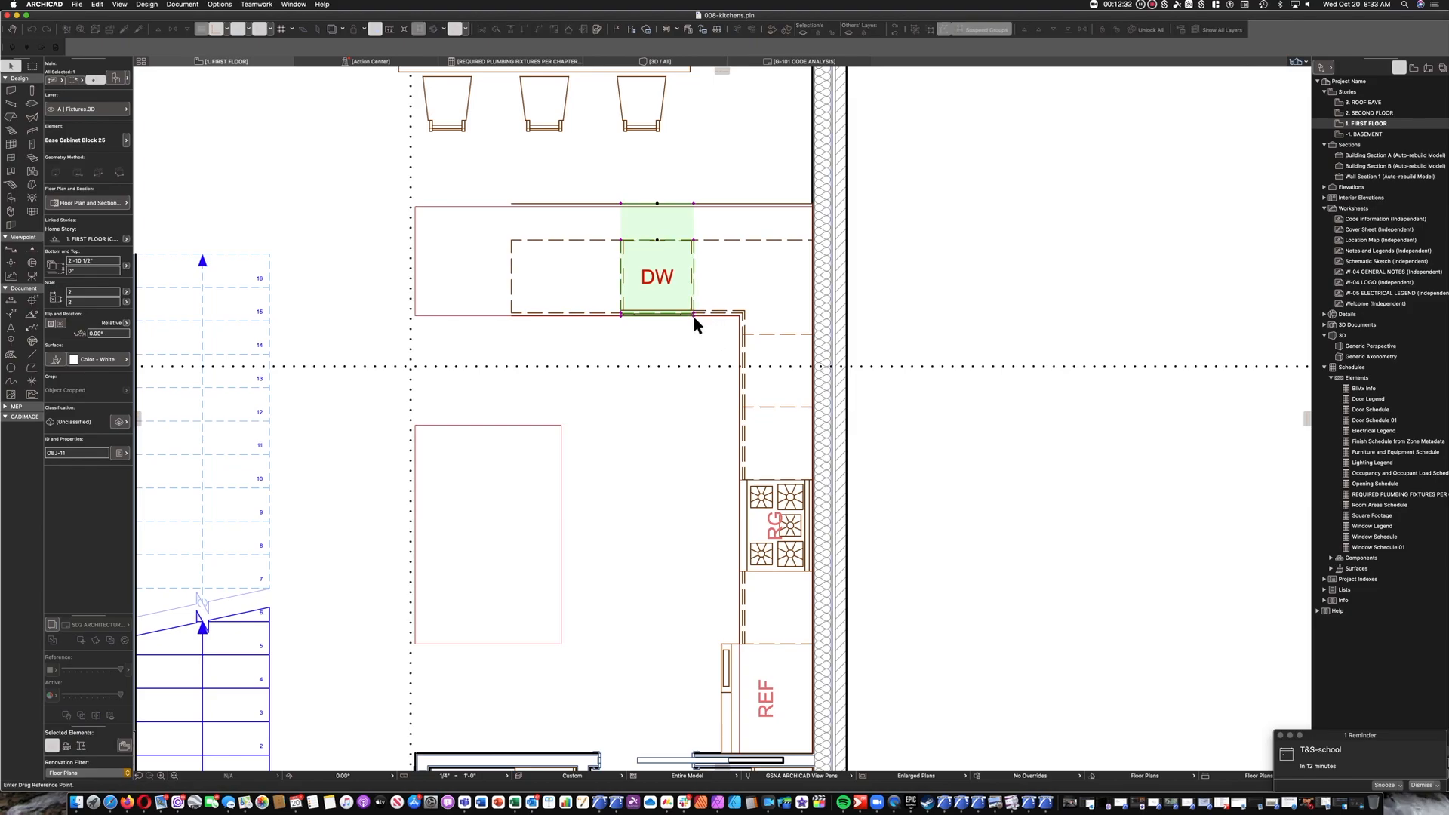
click(693, 315)
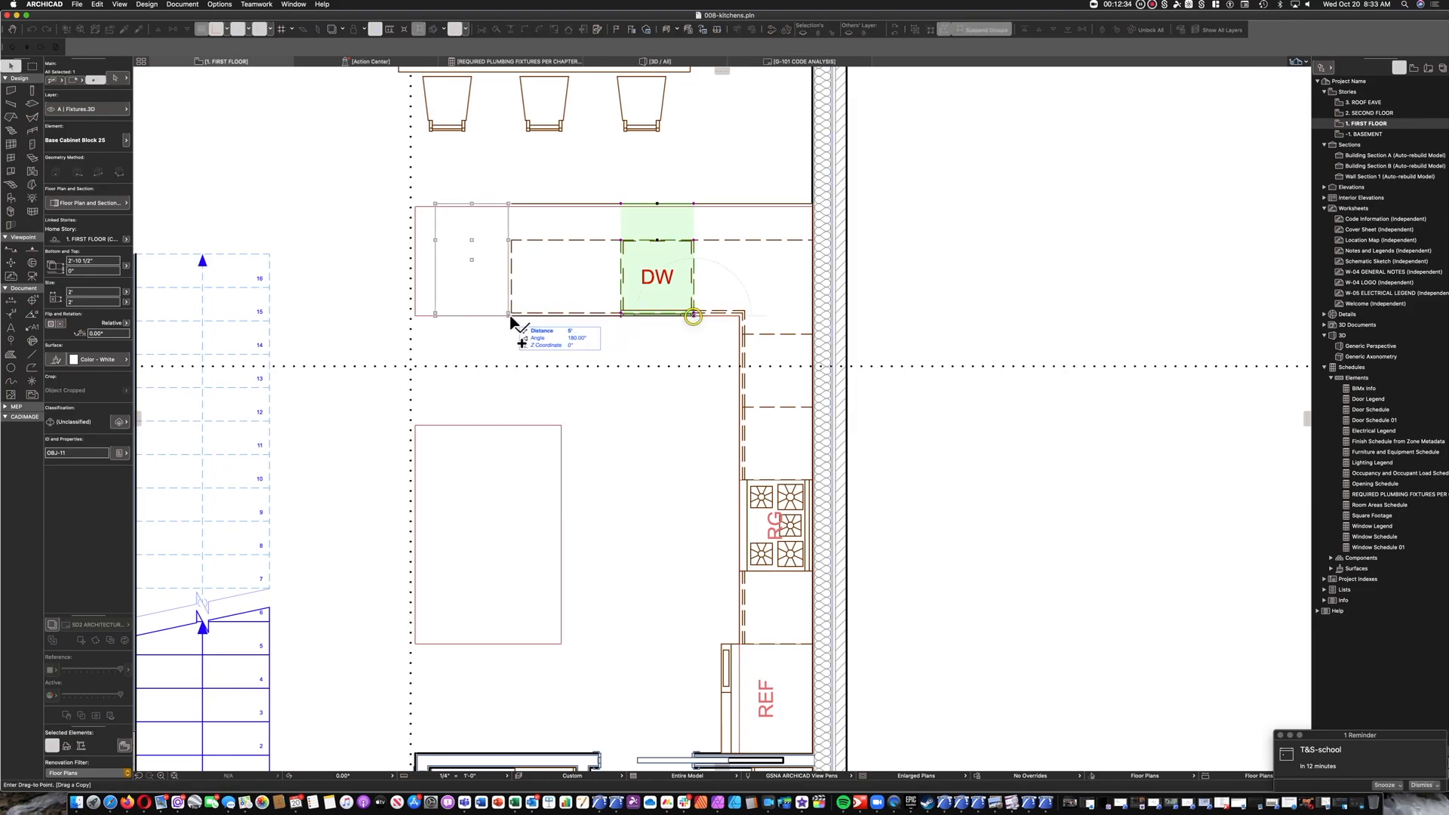
click(513, 315)
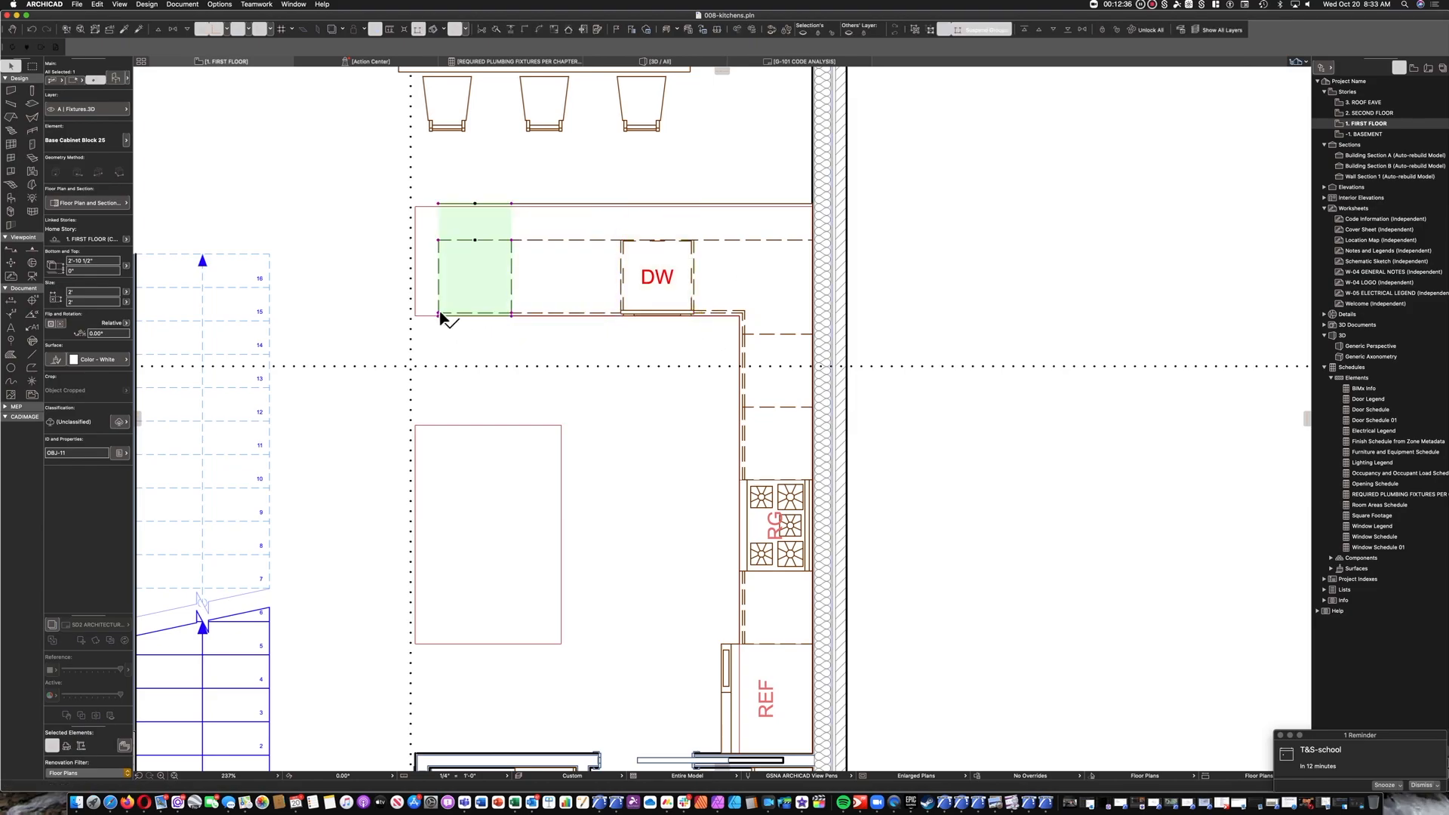
click(438, 313)
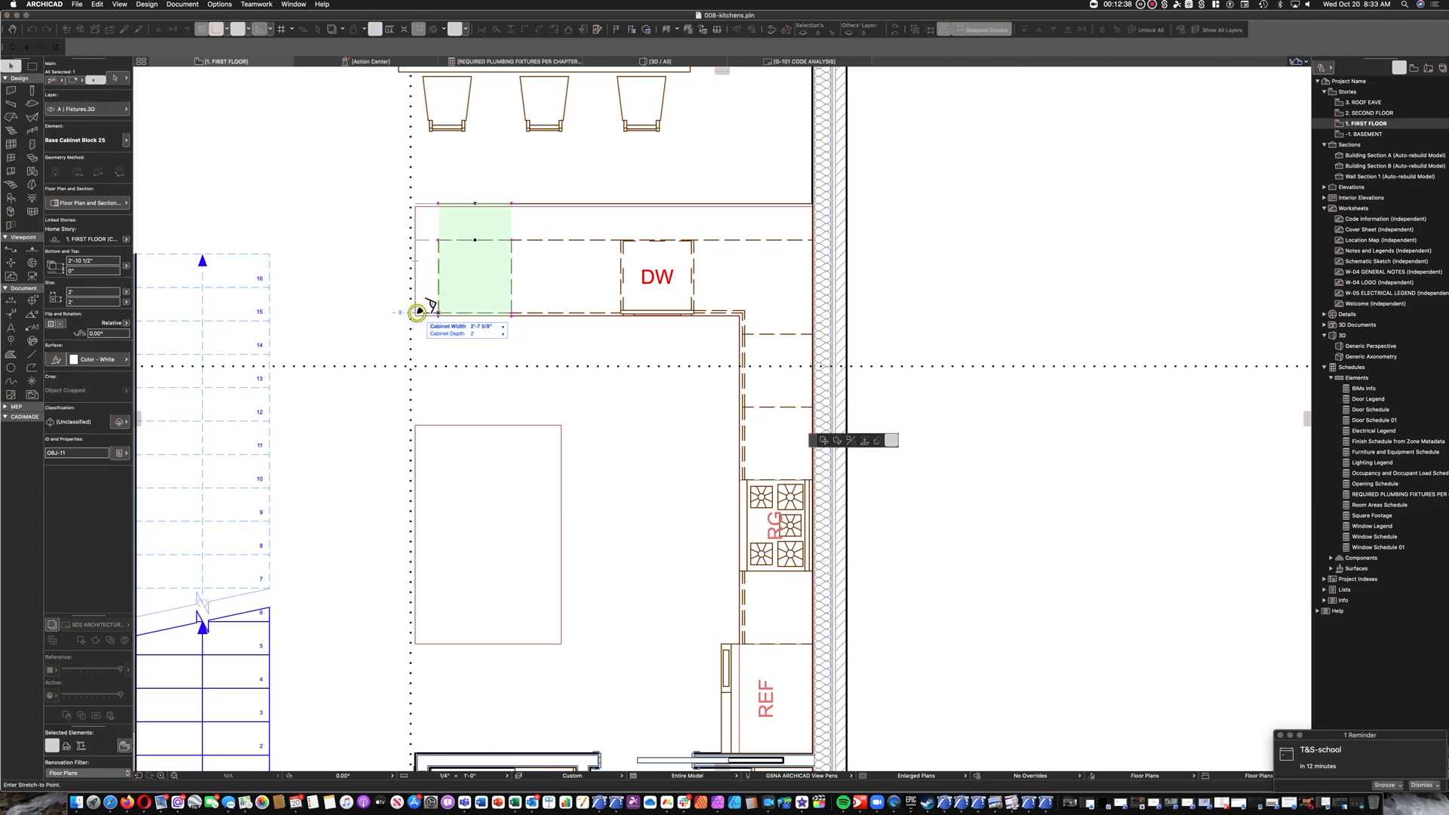
click(415, 313)
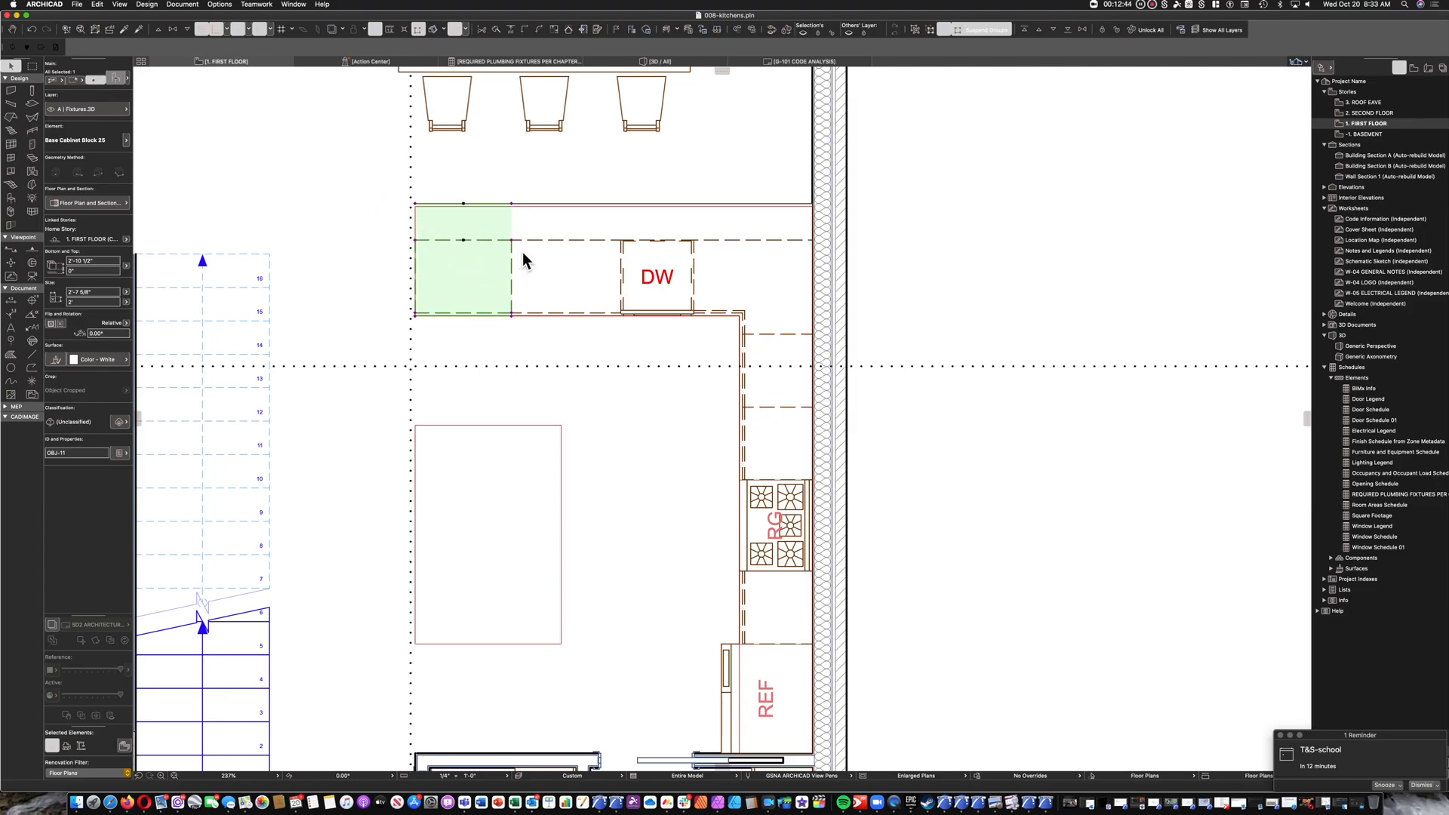
Divide the peninsula's end cabinet into 3 segments and make all of them drawers.
key(super+t)
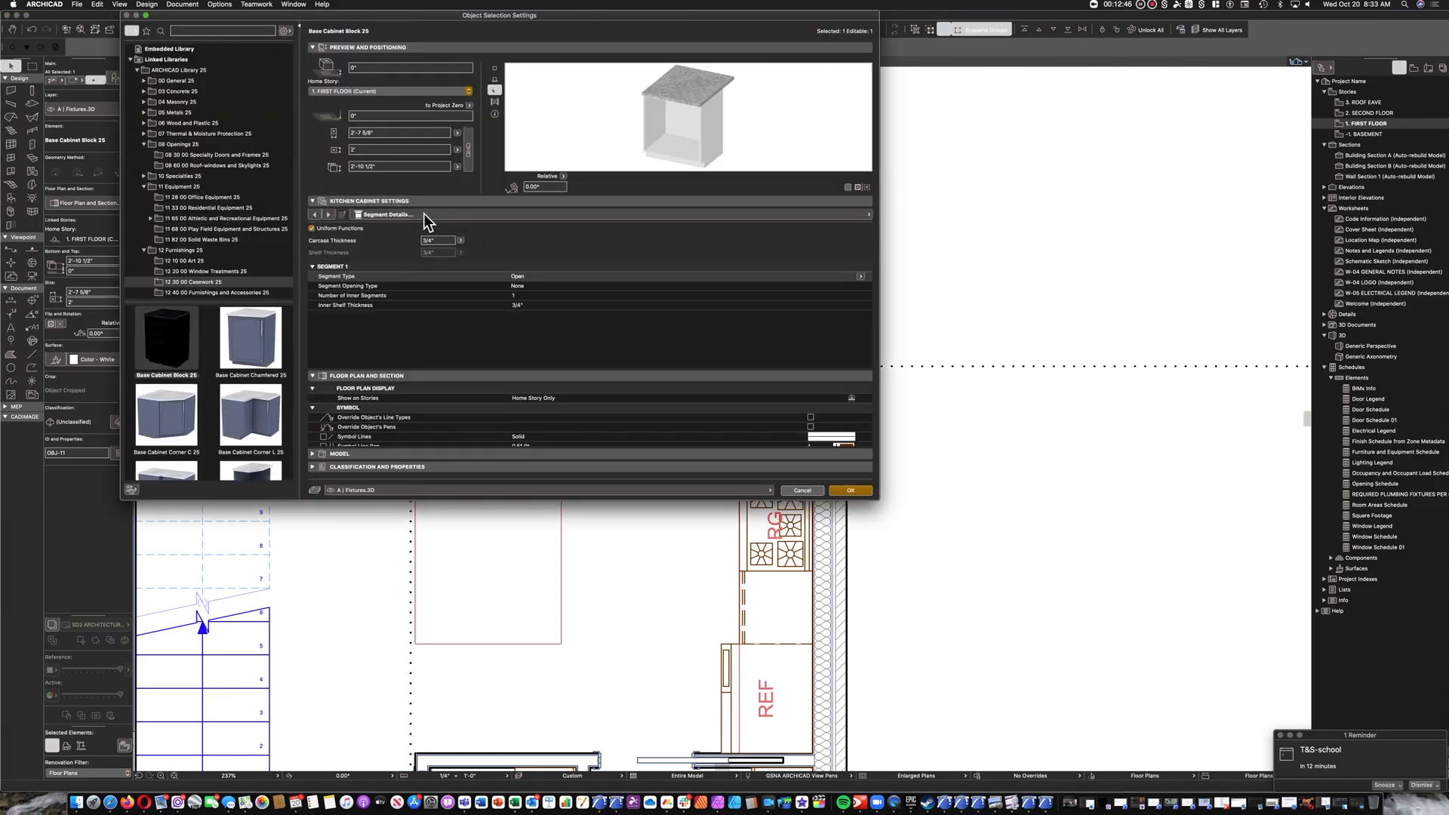
click(424, 215)
click(904, 226)
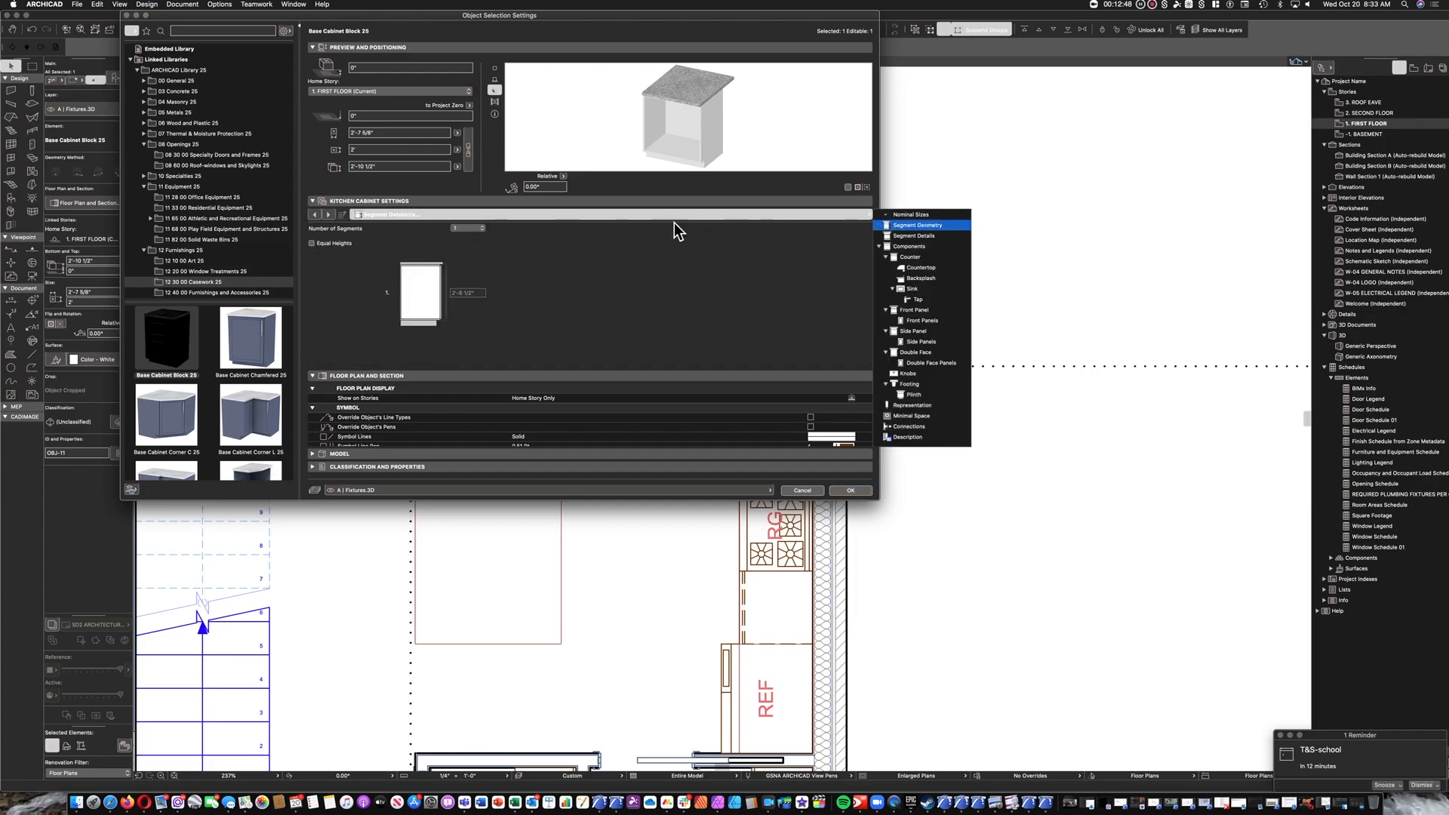
click(469, 226)
click(375, 226)
click(332, 215)
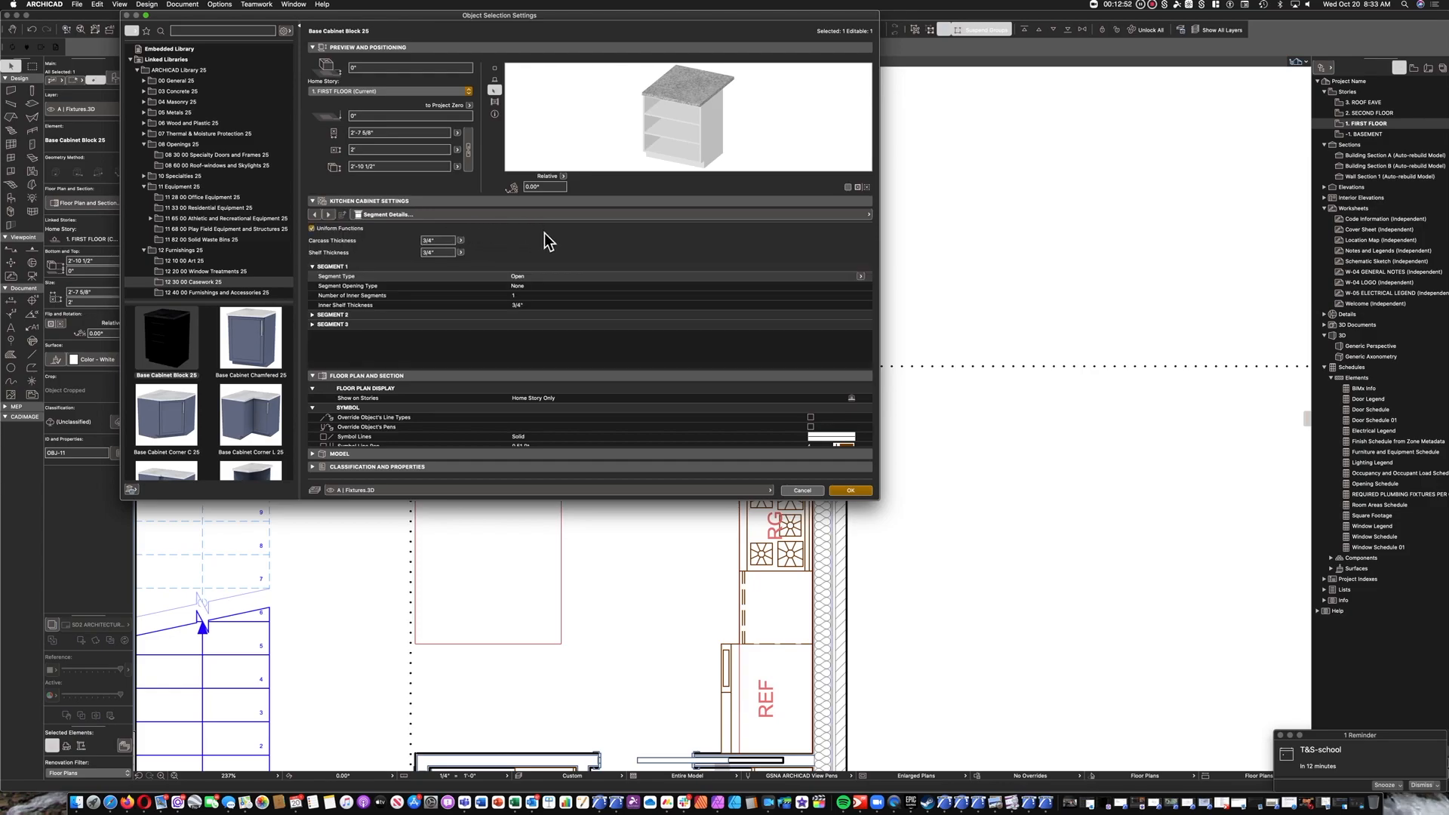
click(861, 276)
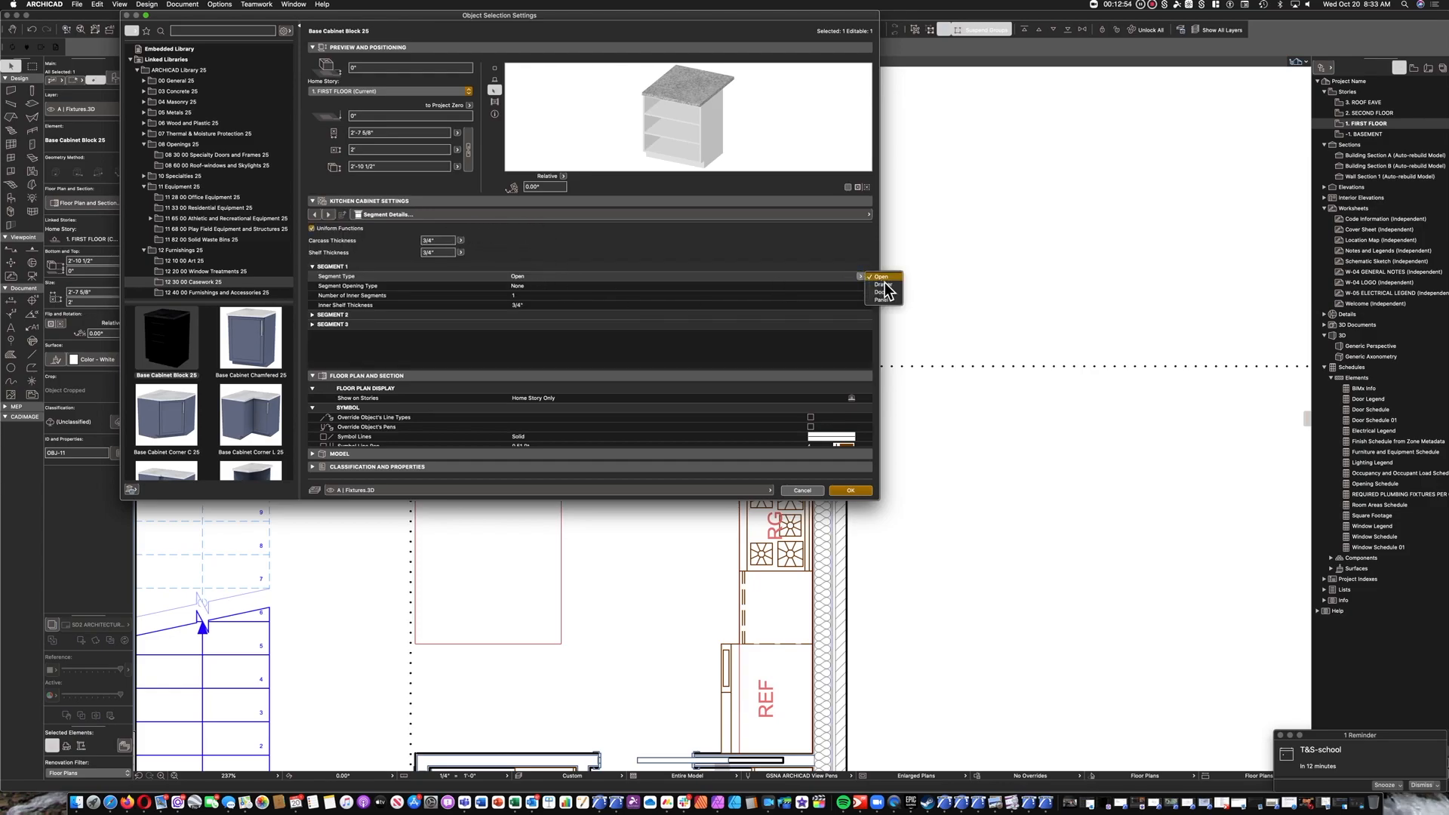
click(876, 291)
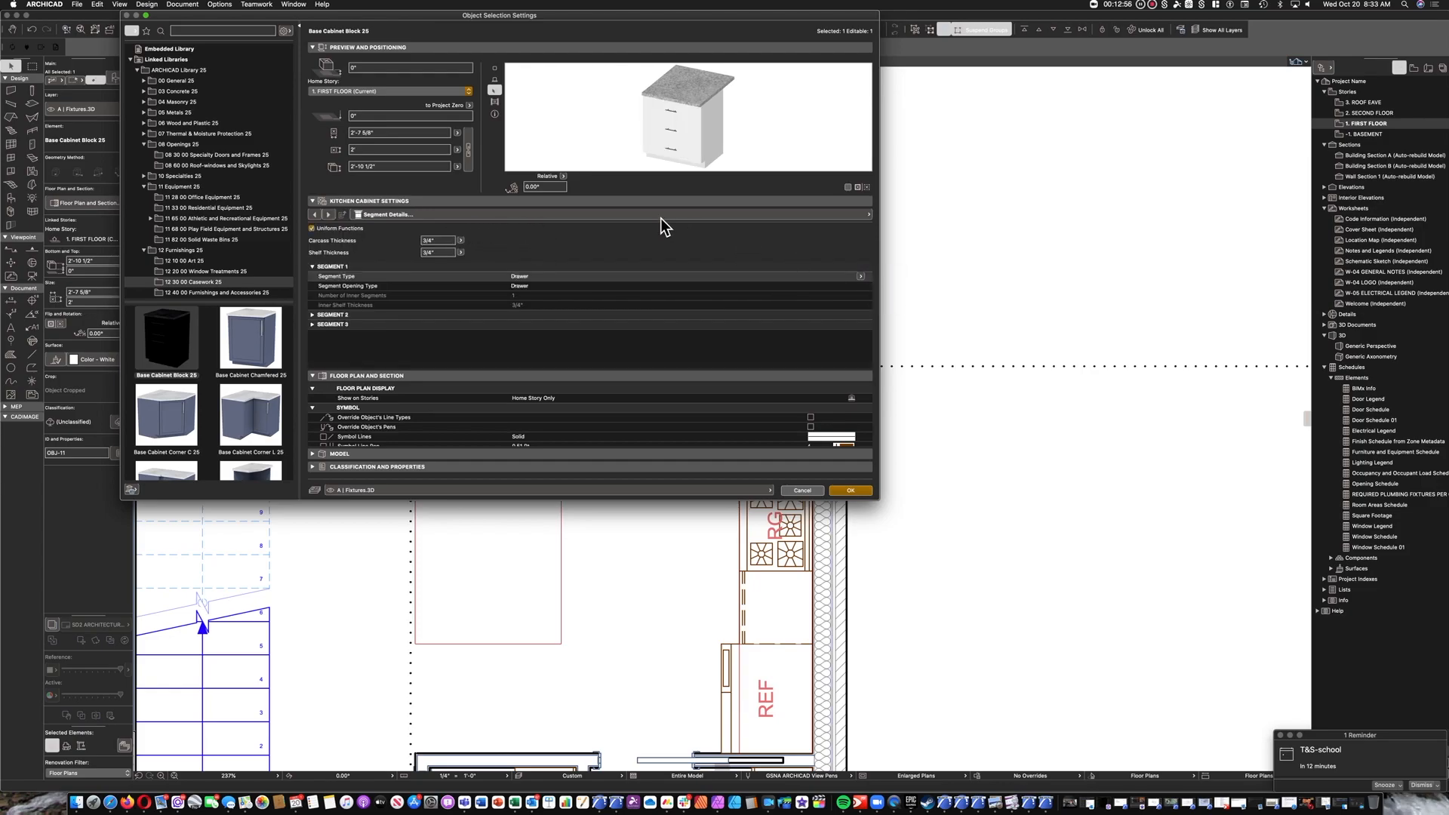
Add a left side panel to the end cabinet and set its thickness to 1 1/2".
click(496, 218)
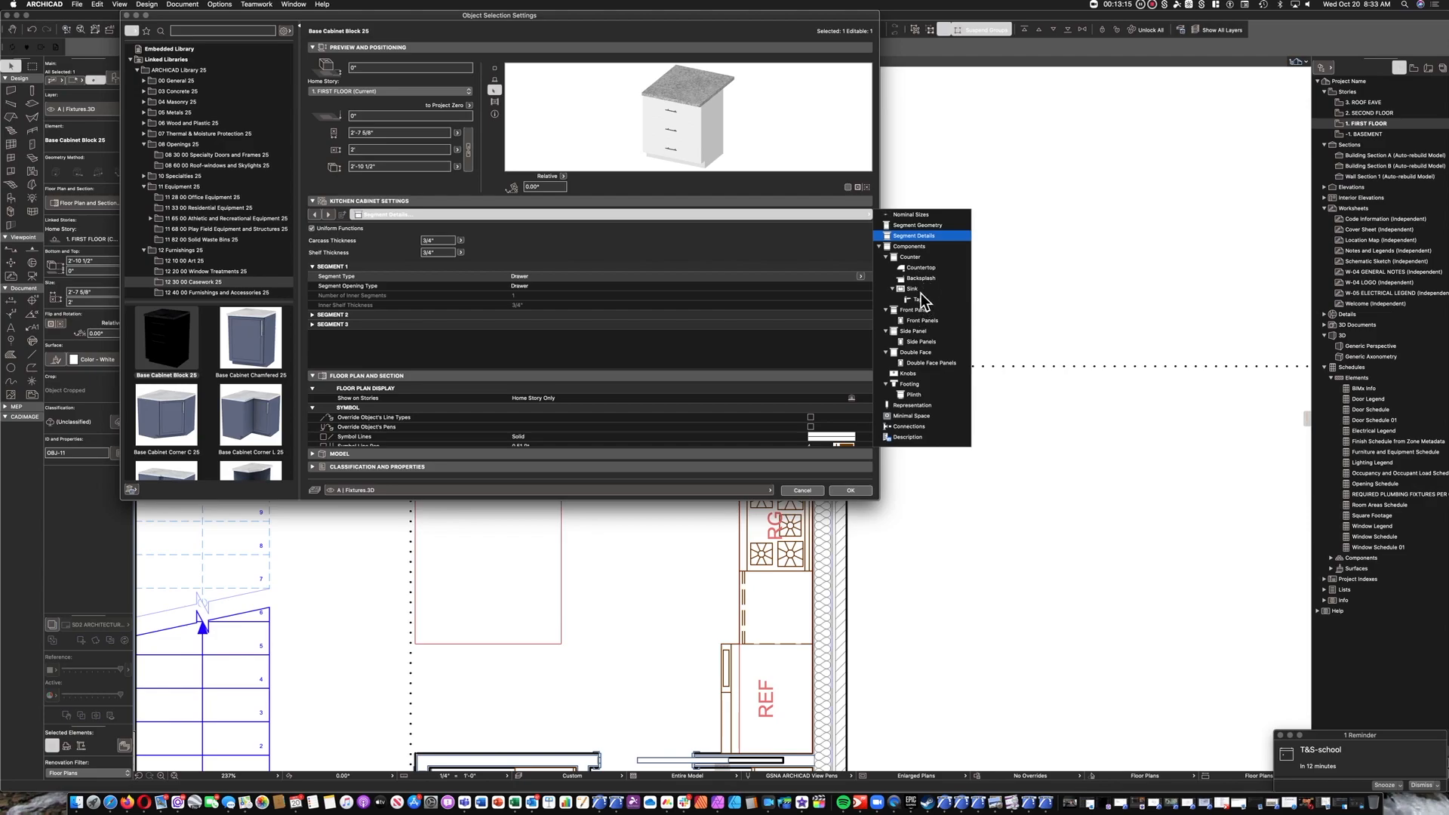
click(913, 331)
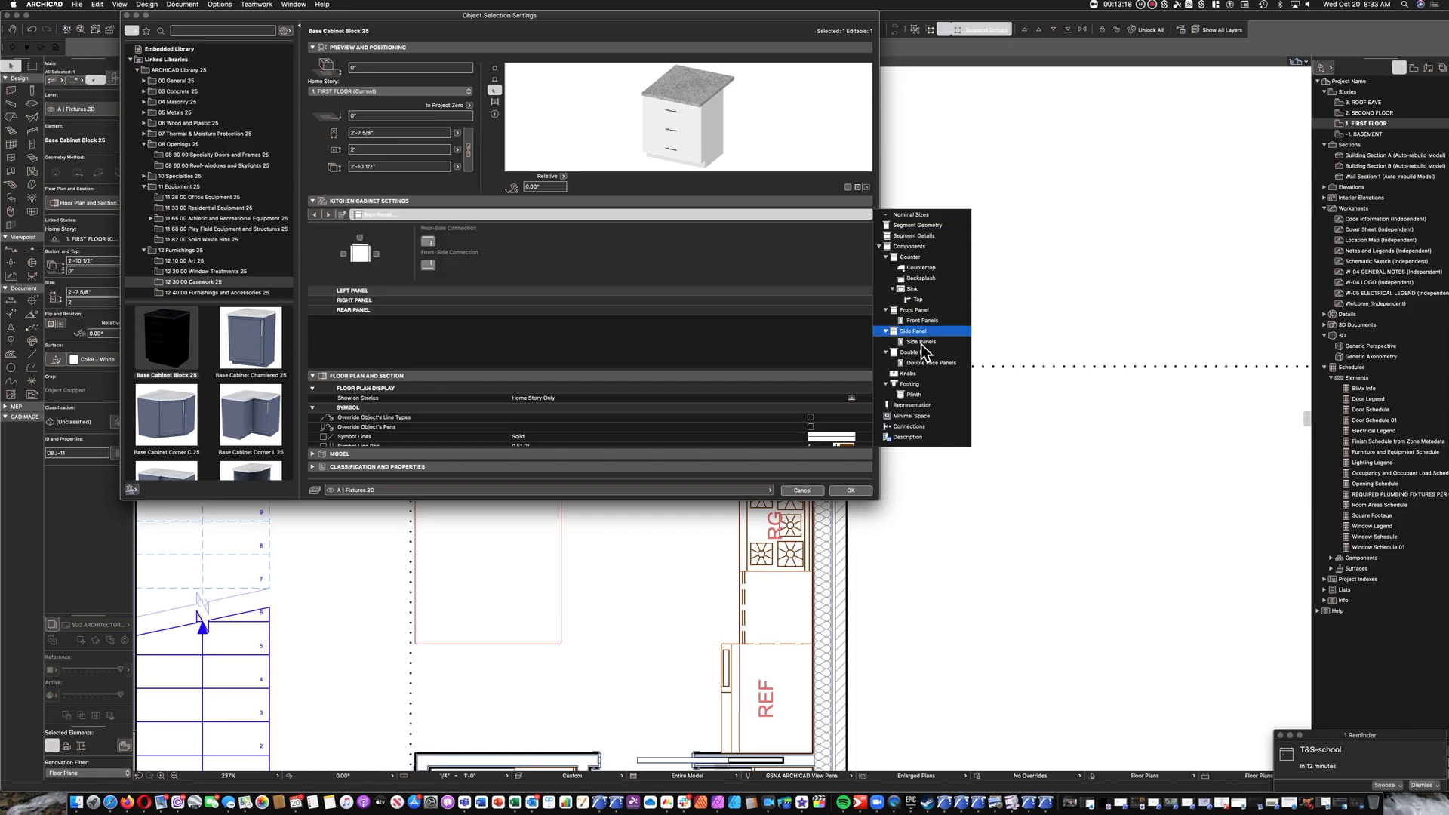
click(344, 255)
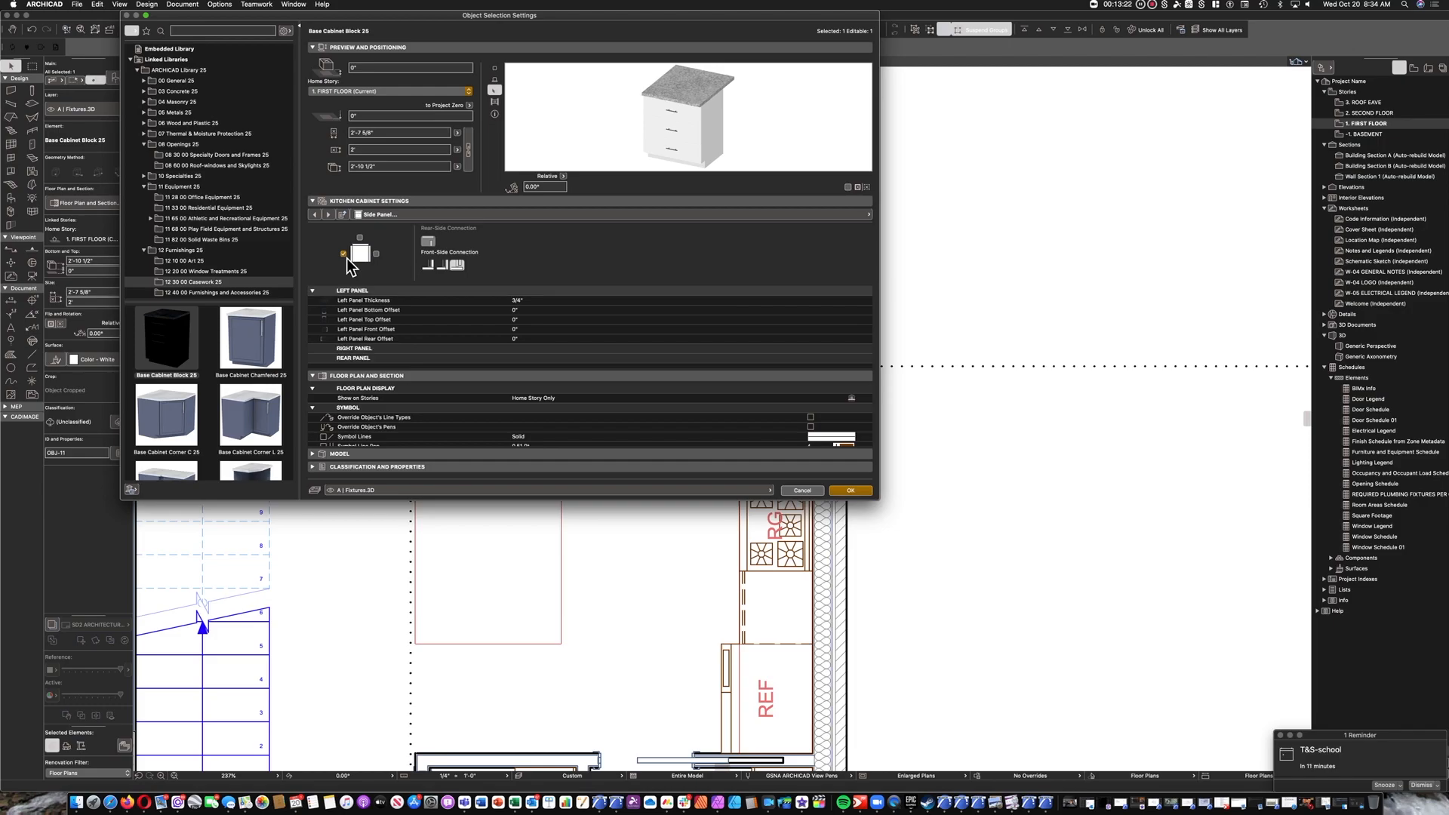
click(518, 301)
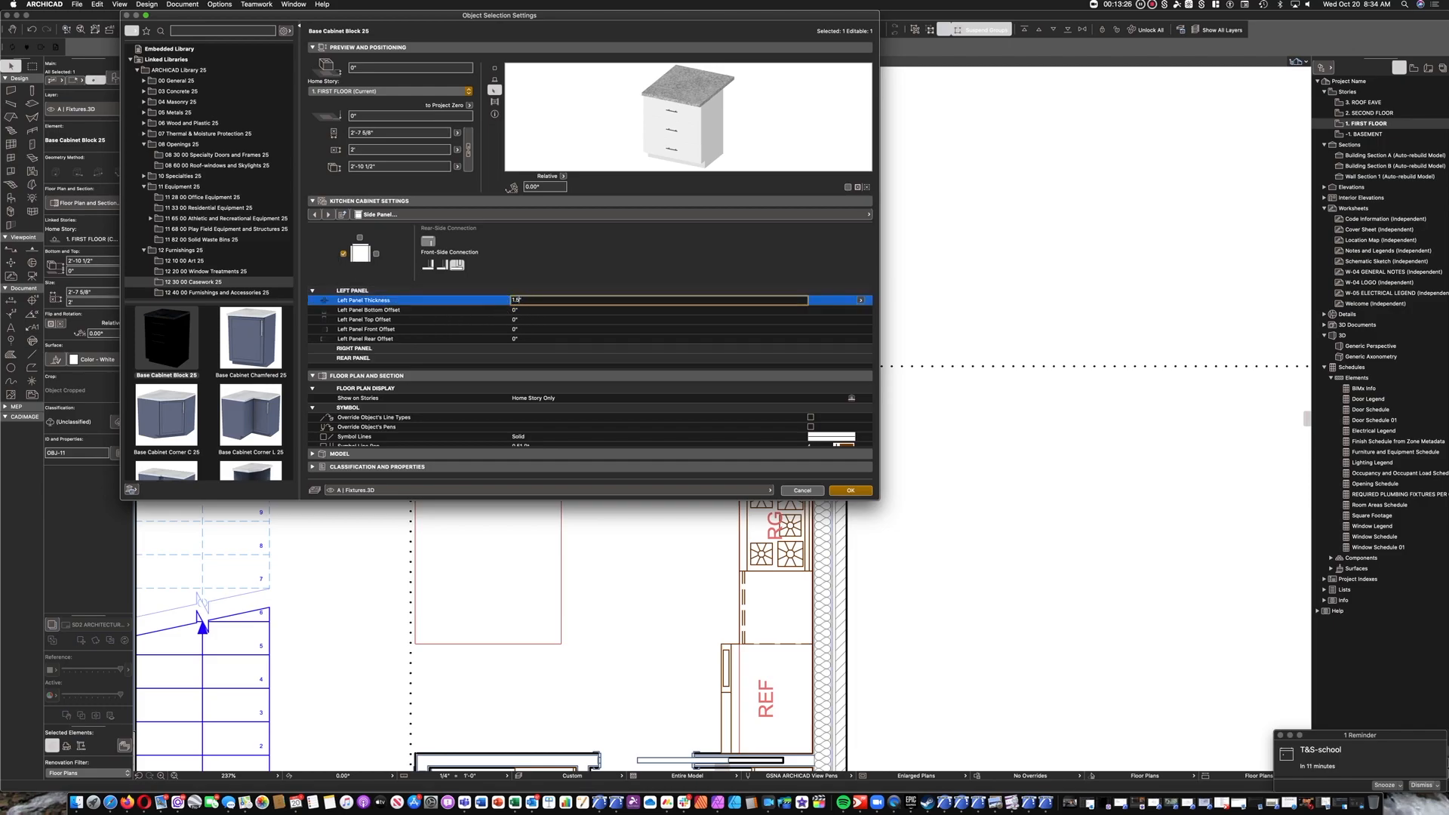
key(Return)
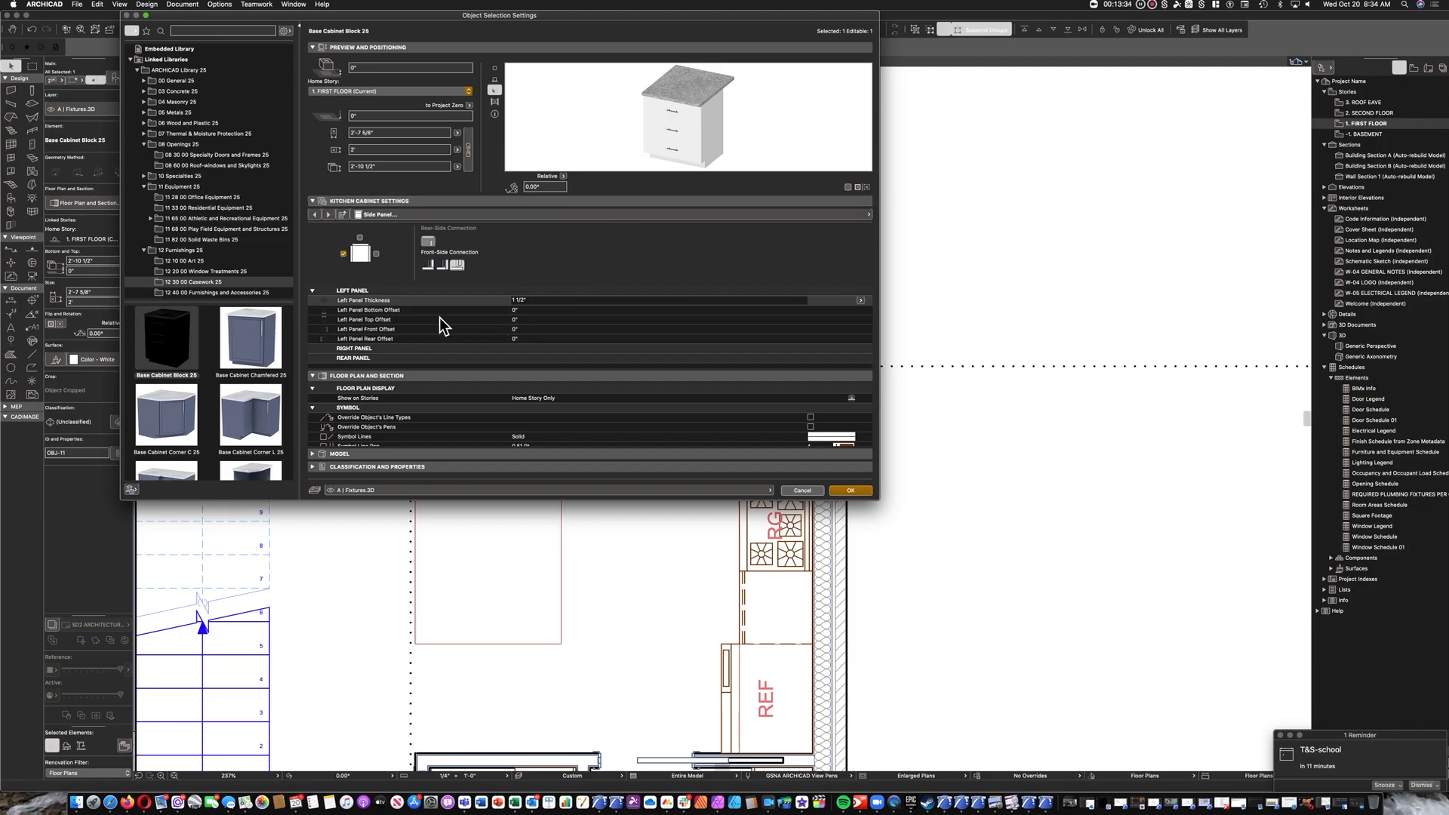
Set the left panel's front offset to 1" and its rear offset to 1'.
click(531, 331)
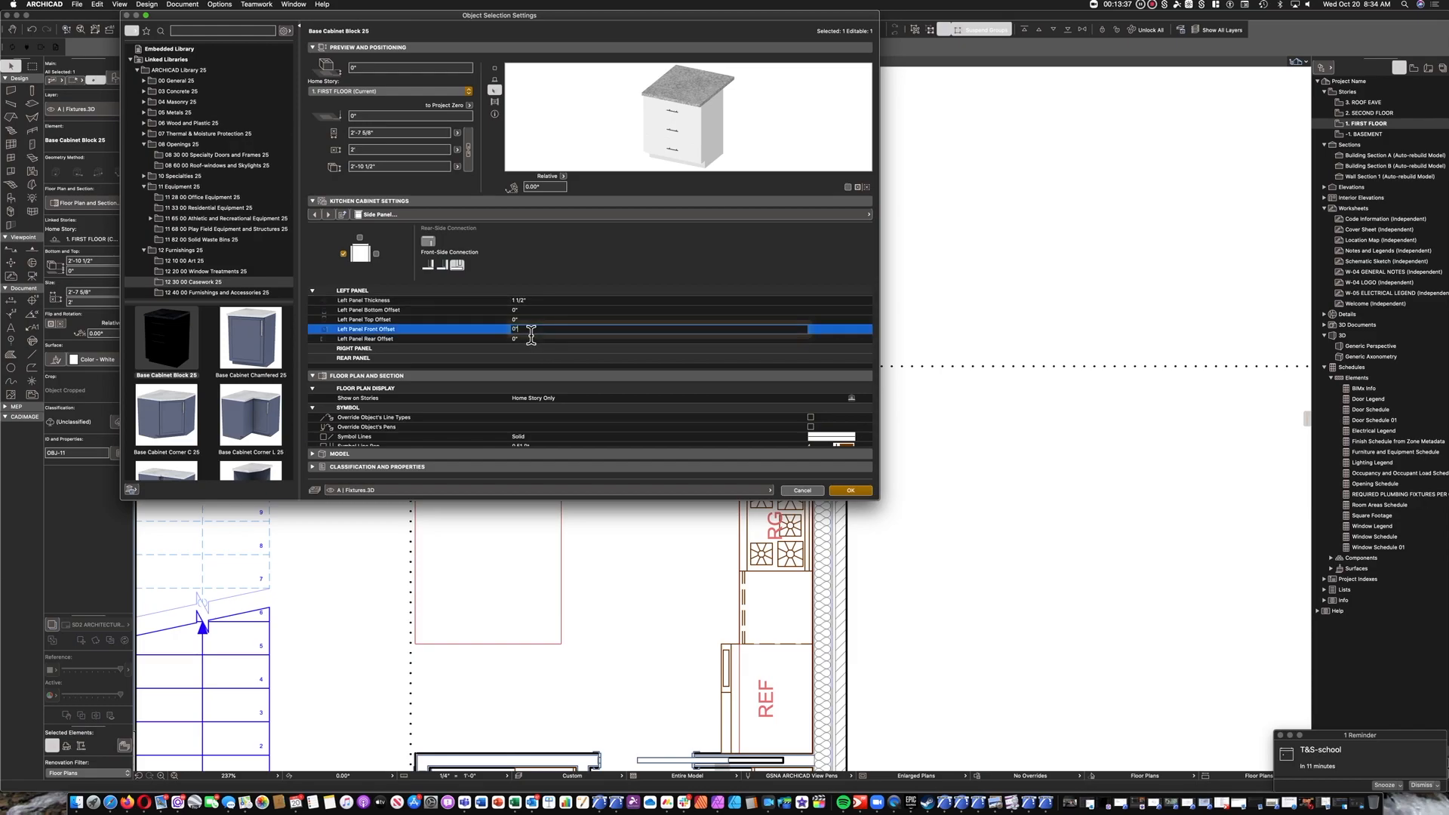
text(1)
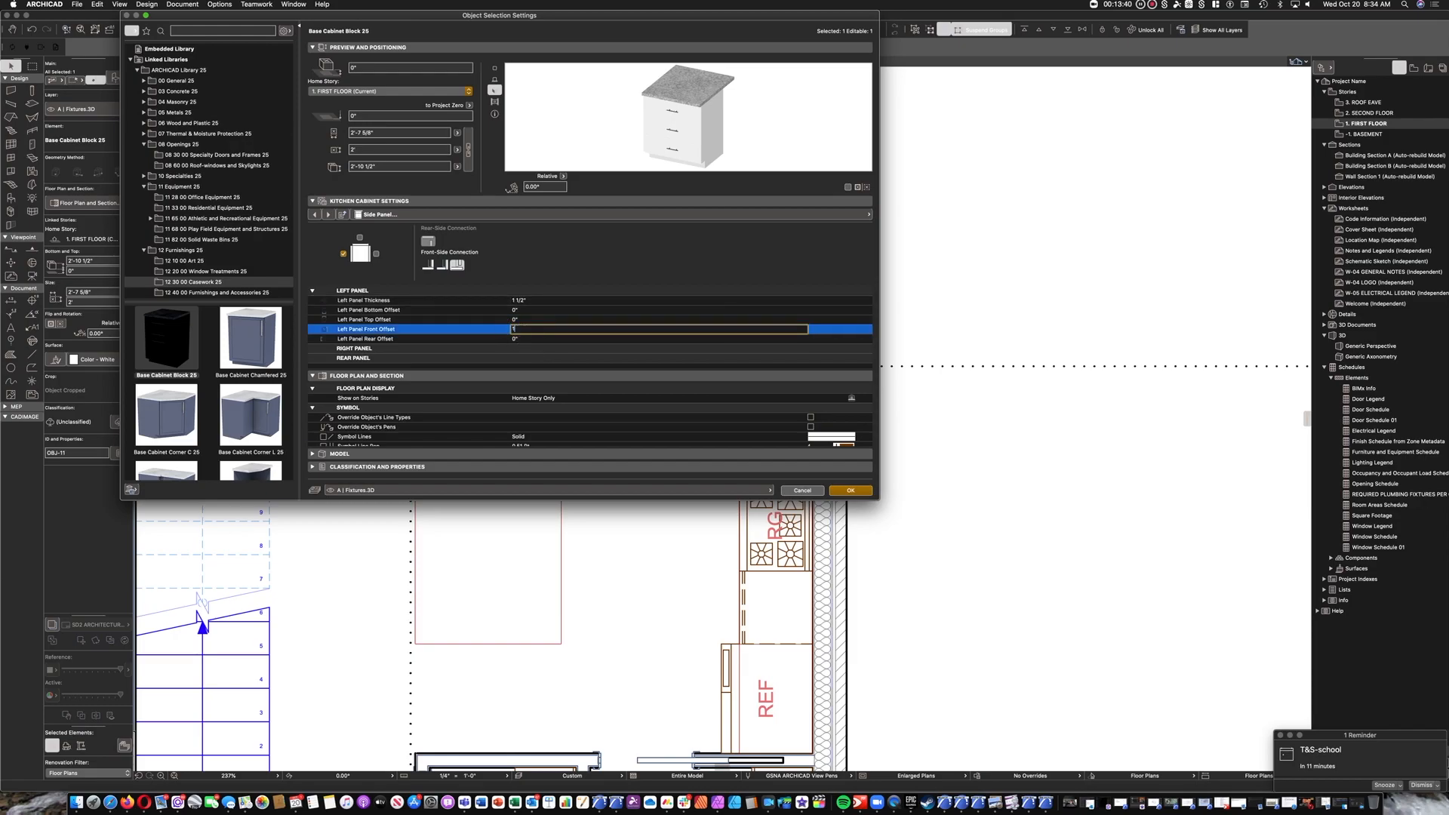
click(528, 338)
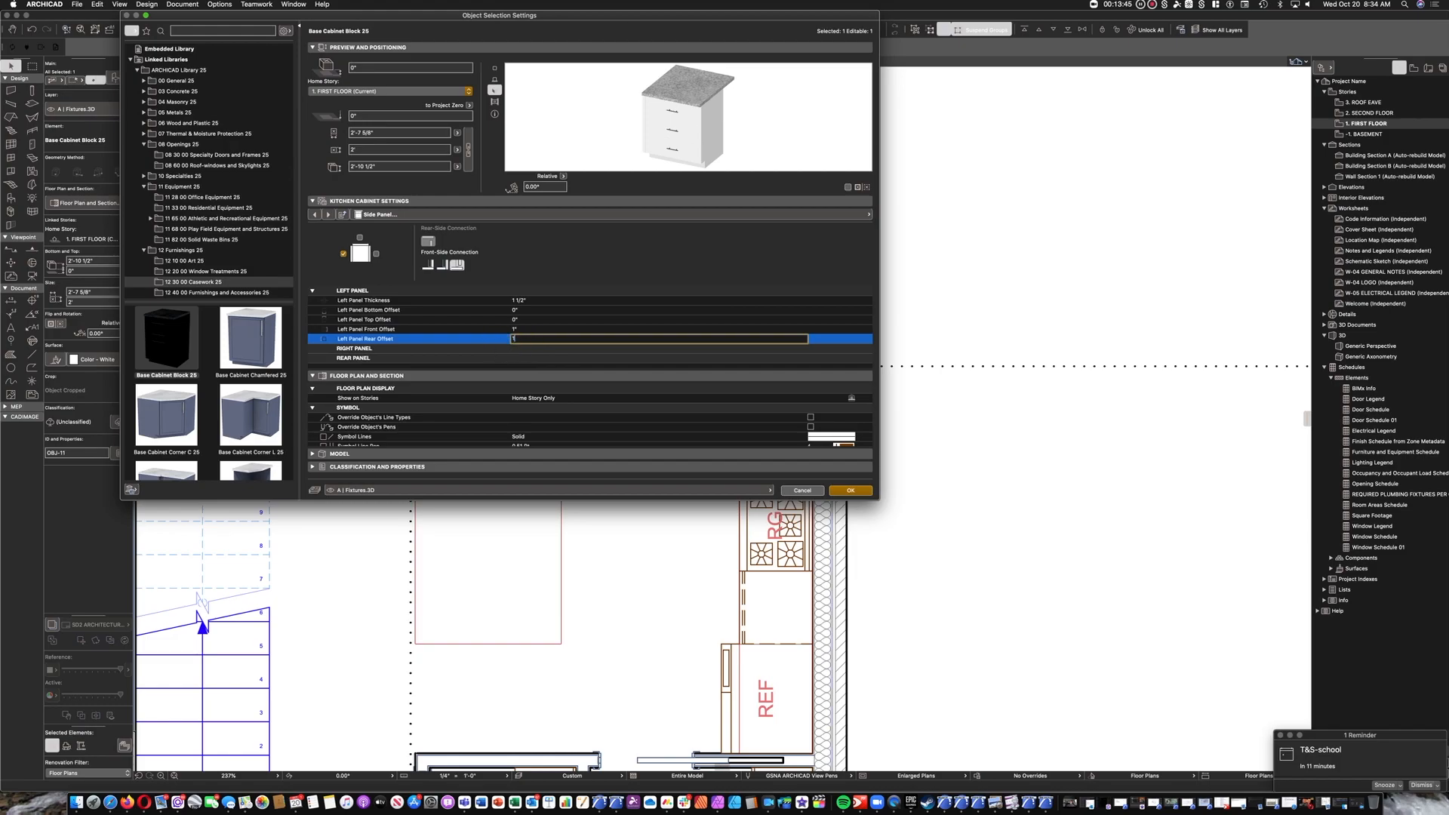
key(Return)
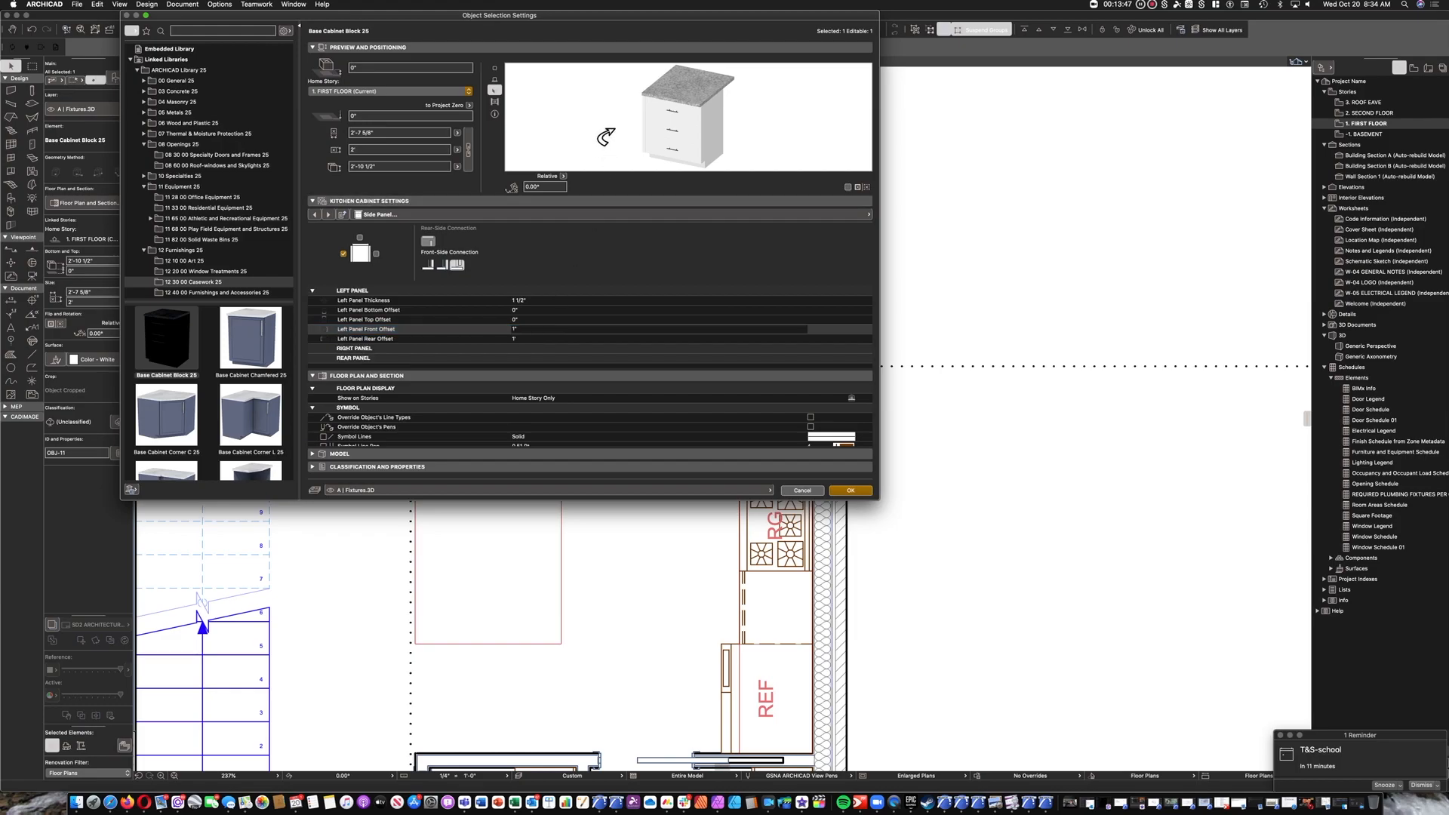
Try the Front Panel to Side front connection on the end cabinet's left panel and inspect it in the 3D preview.
drag(599, 129, 658, 131)
click(658, 131)
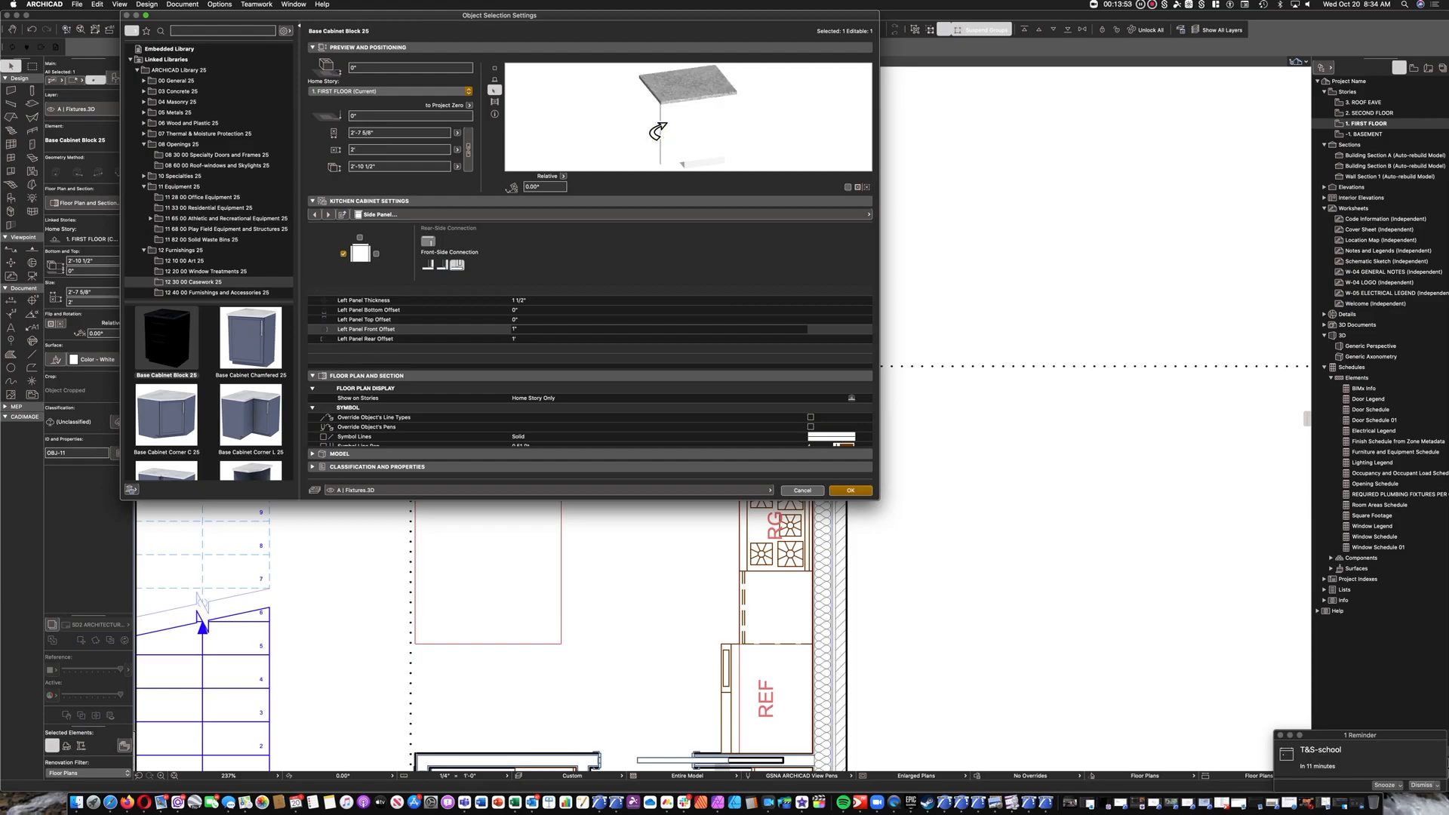
click(658, 131)
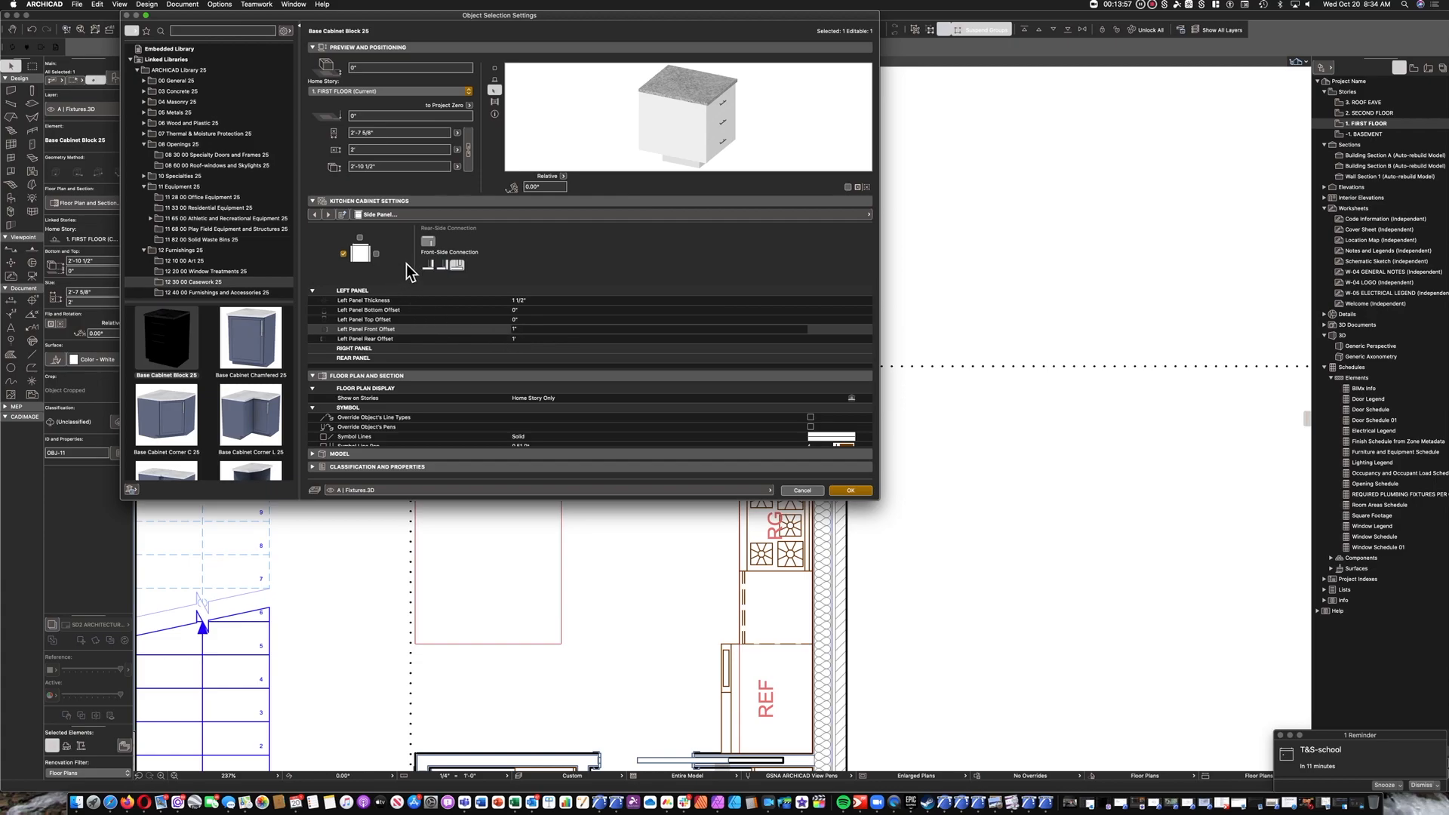
click(432, 266)
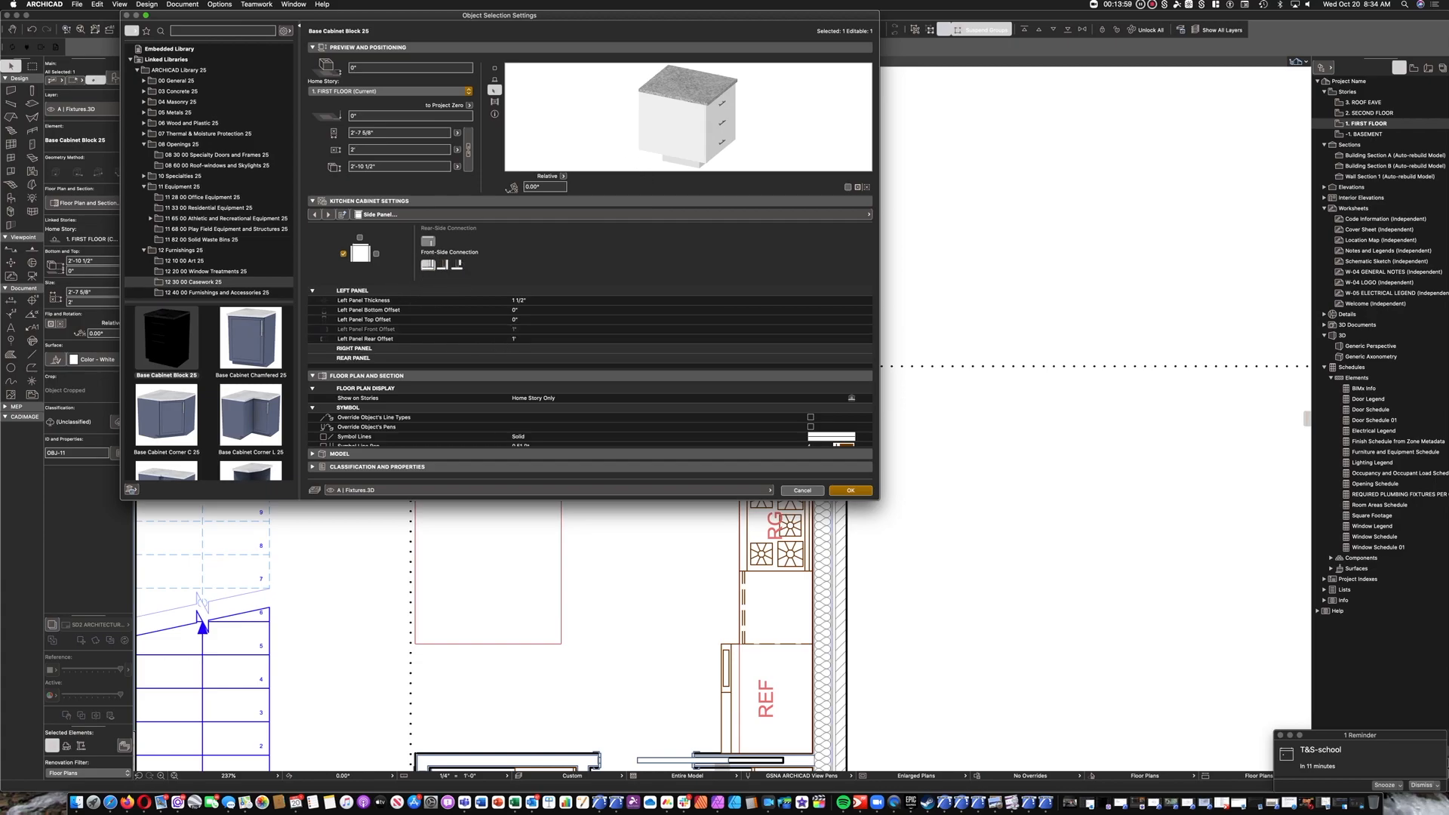
drag(615, 141, 624, 144)
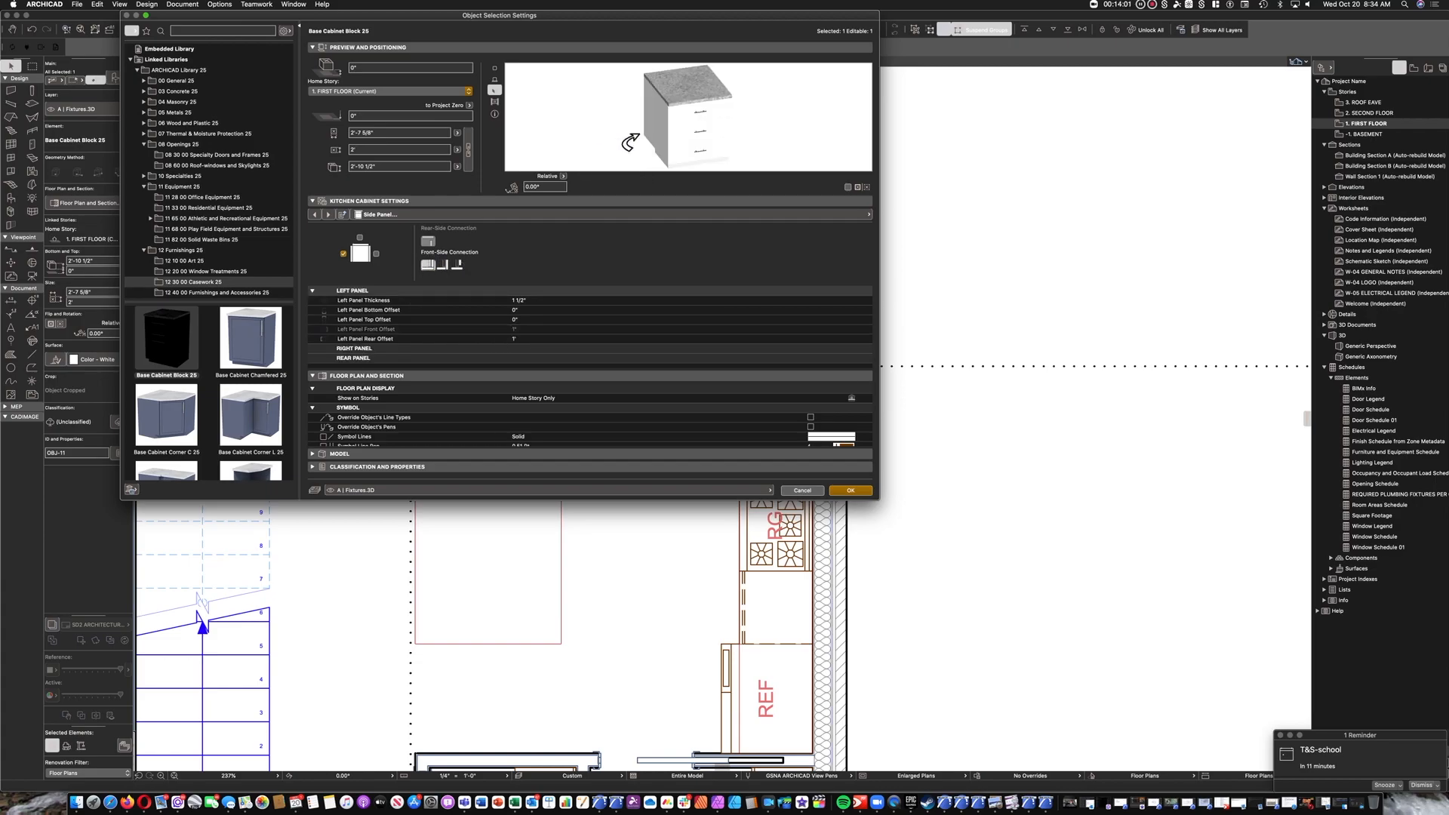
click(753, 144)
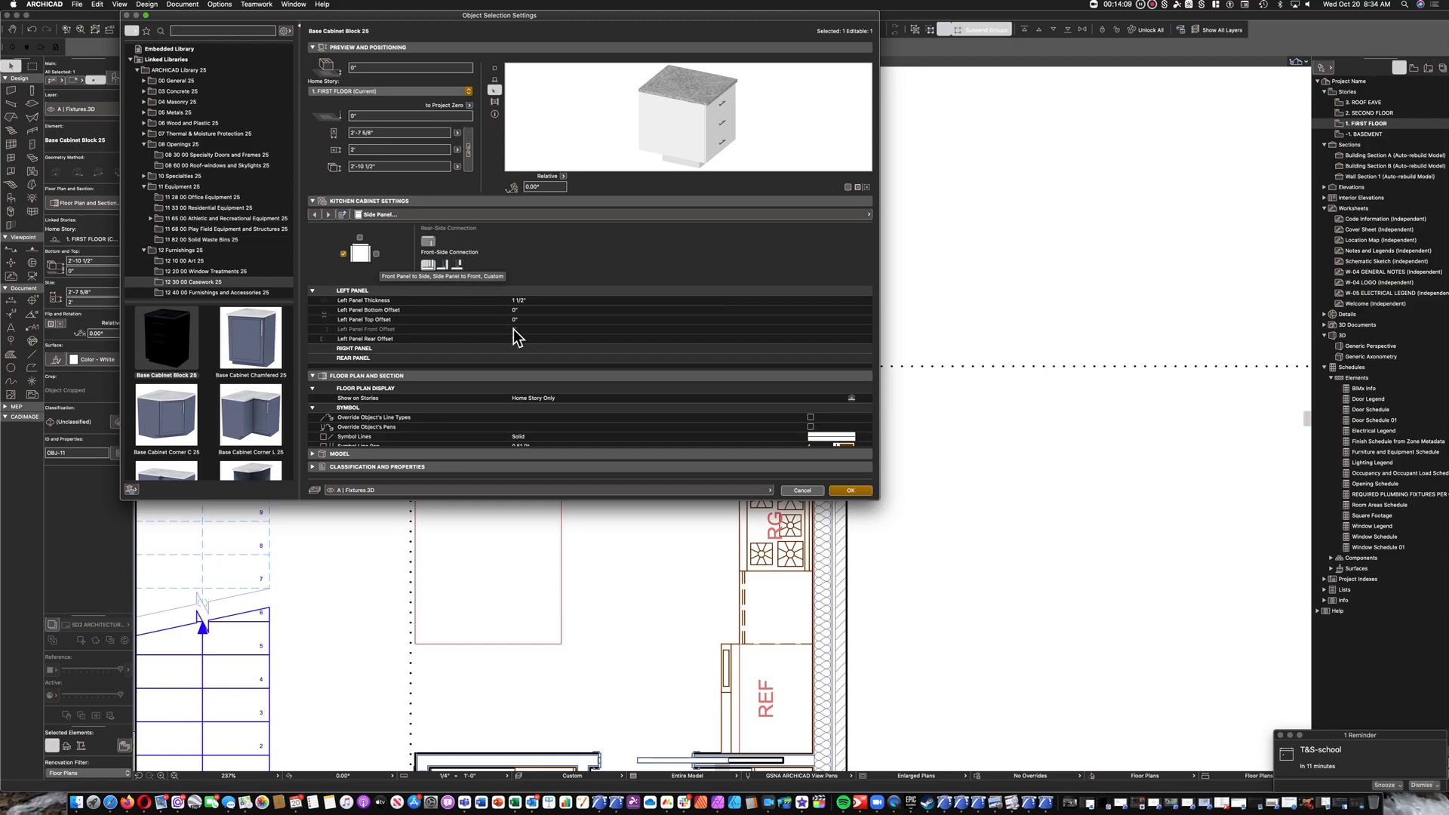
Set the end cabinet's left panel bottom offset to 4".
click(427, 310)
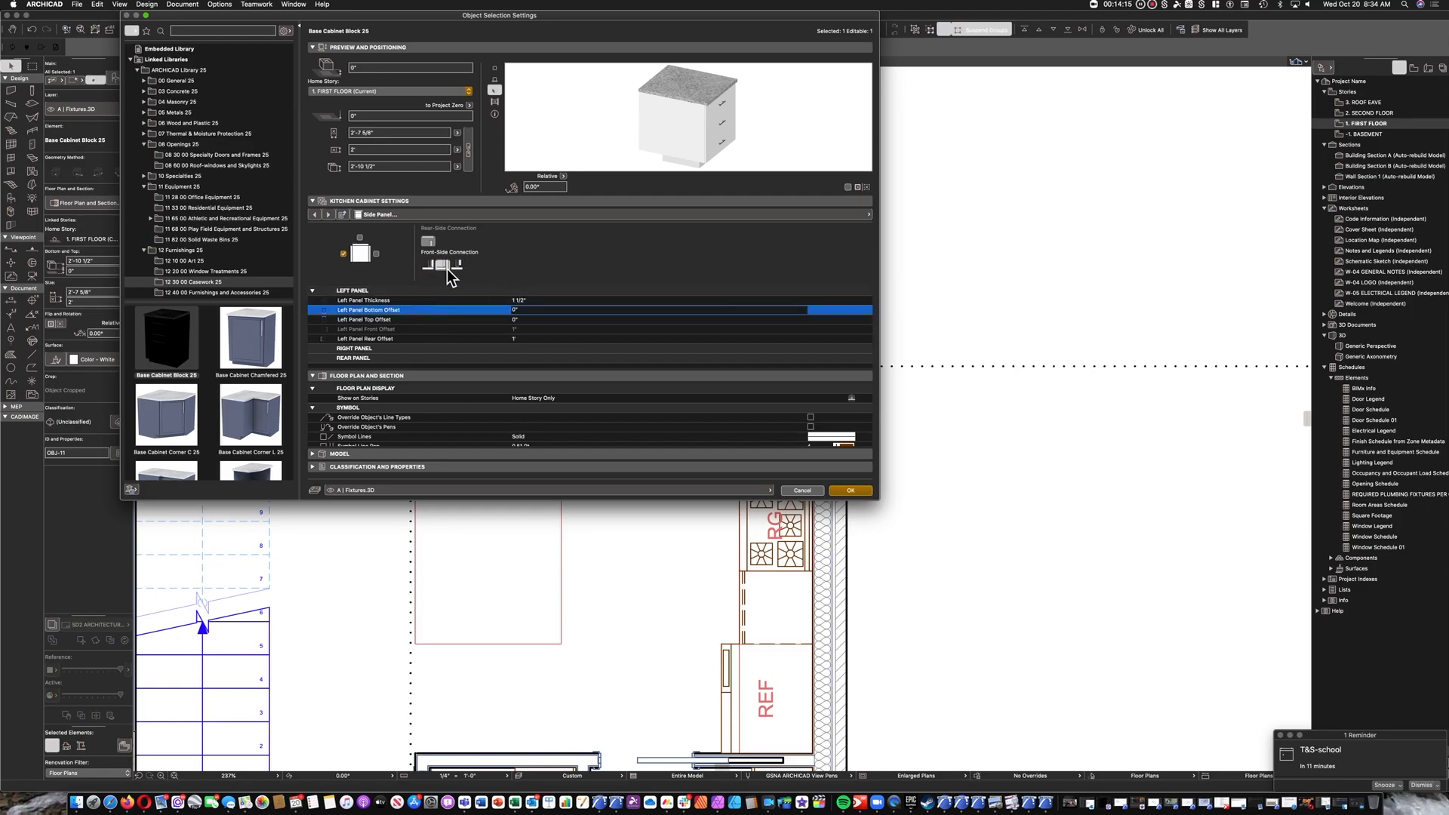
click(516, 310)
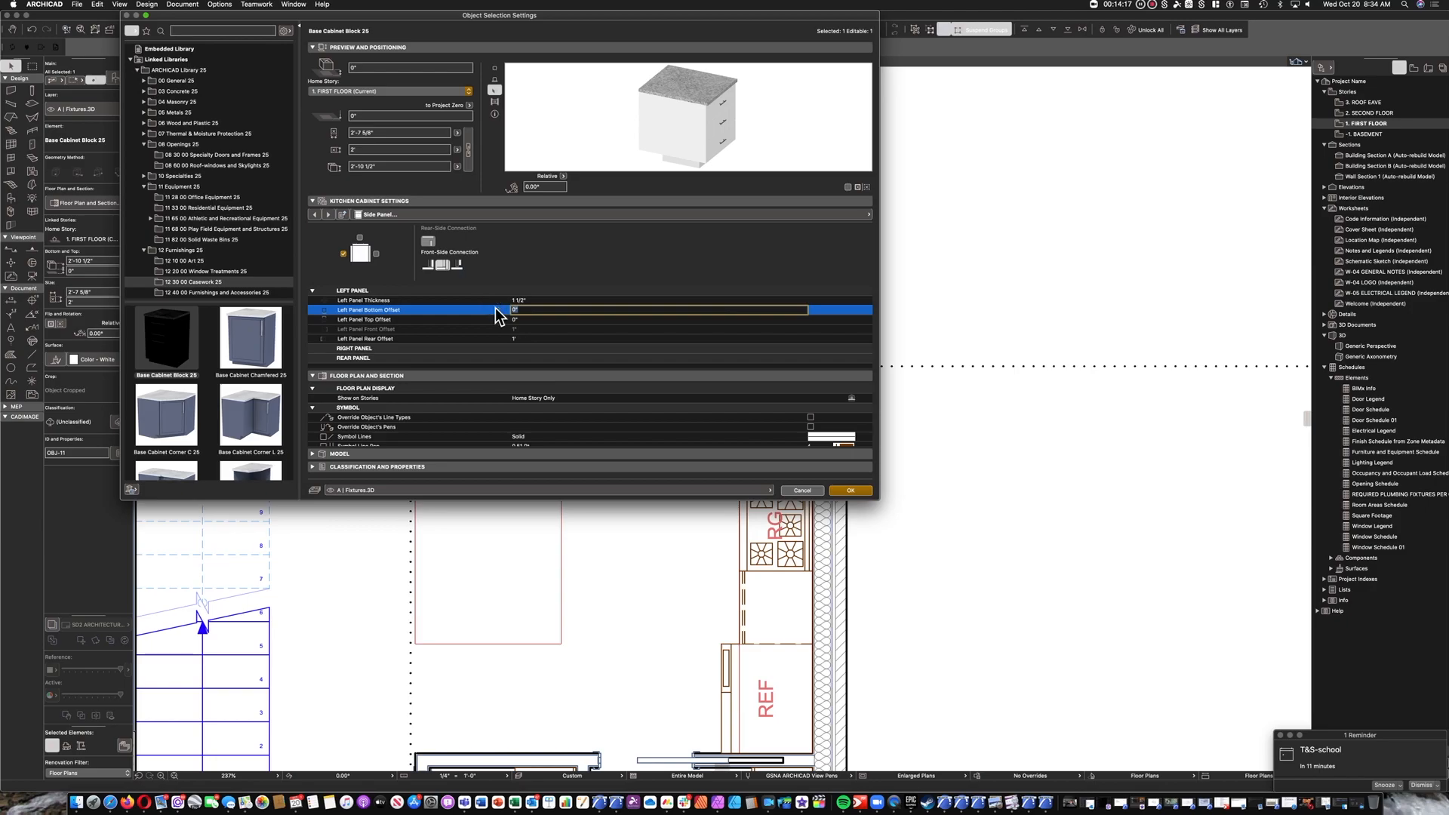
key(Return)
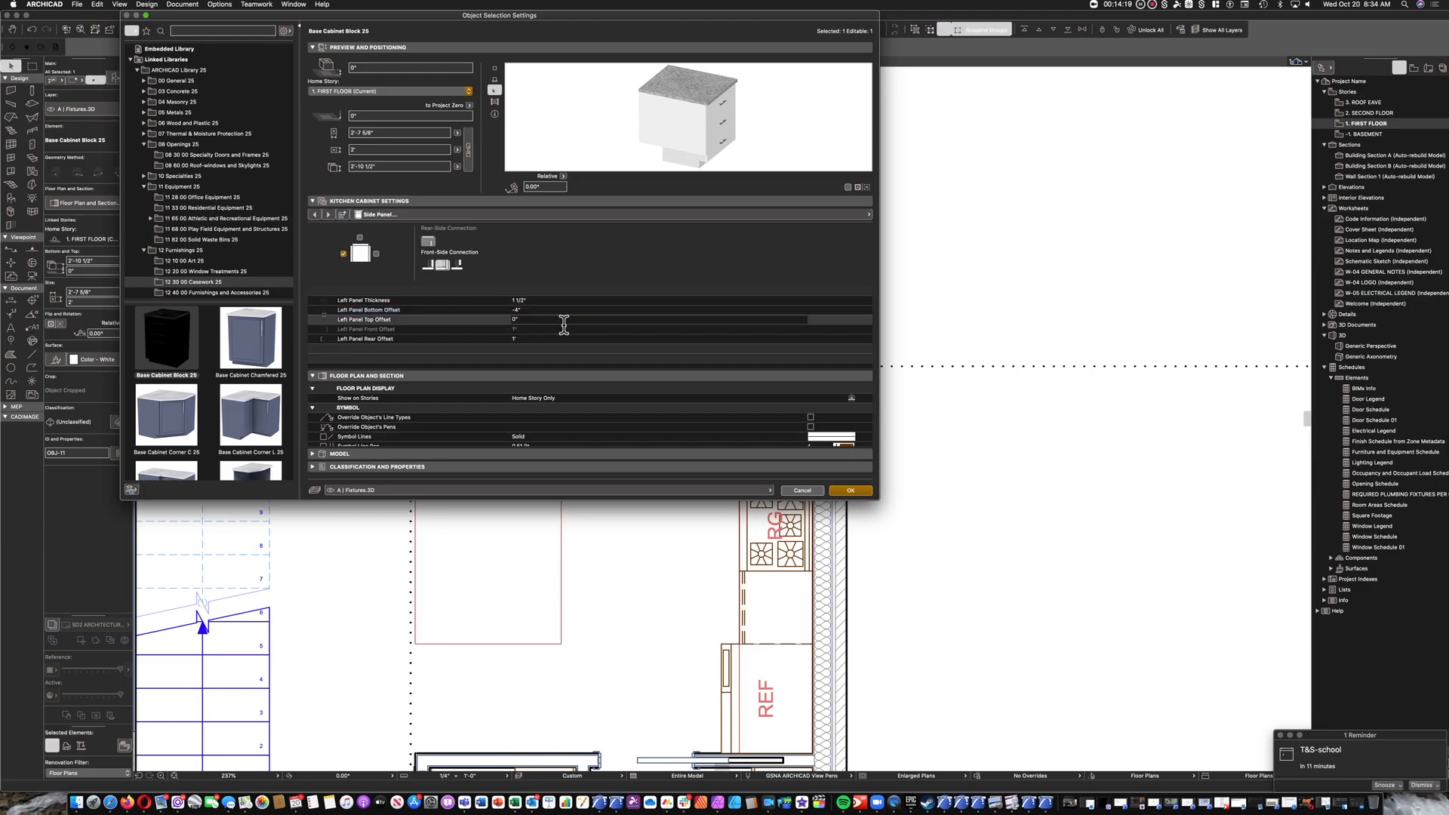
click(516, 309)
click(507, 309)
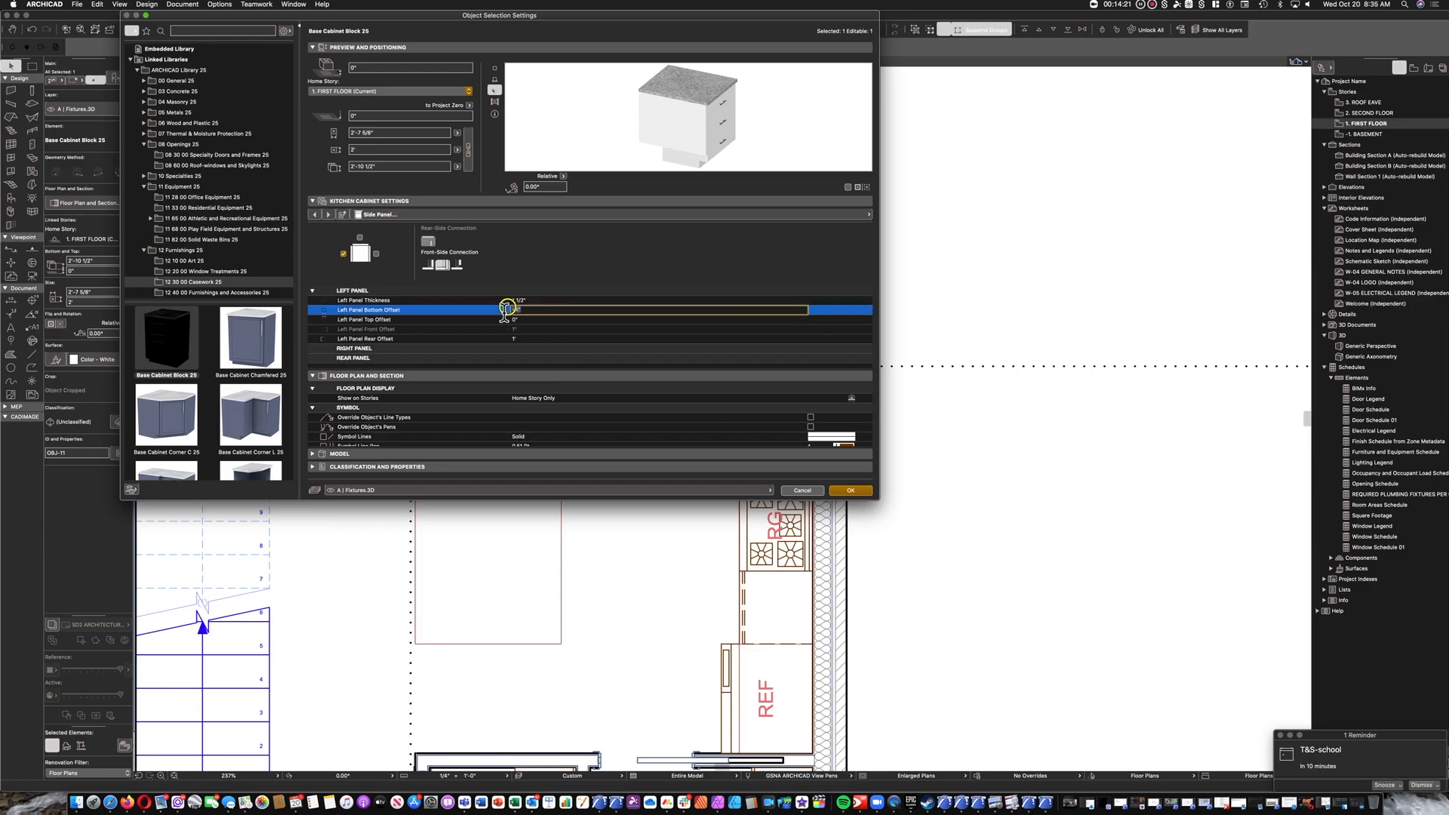
click(537, 320)
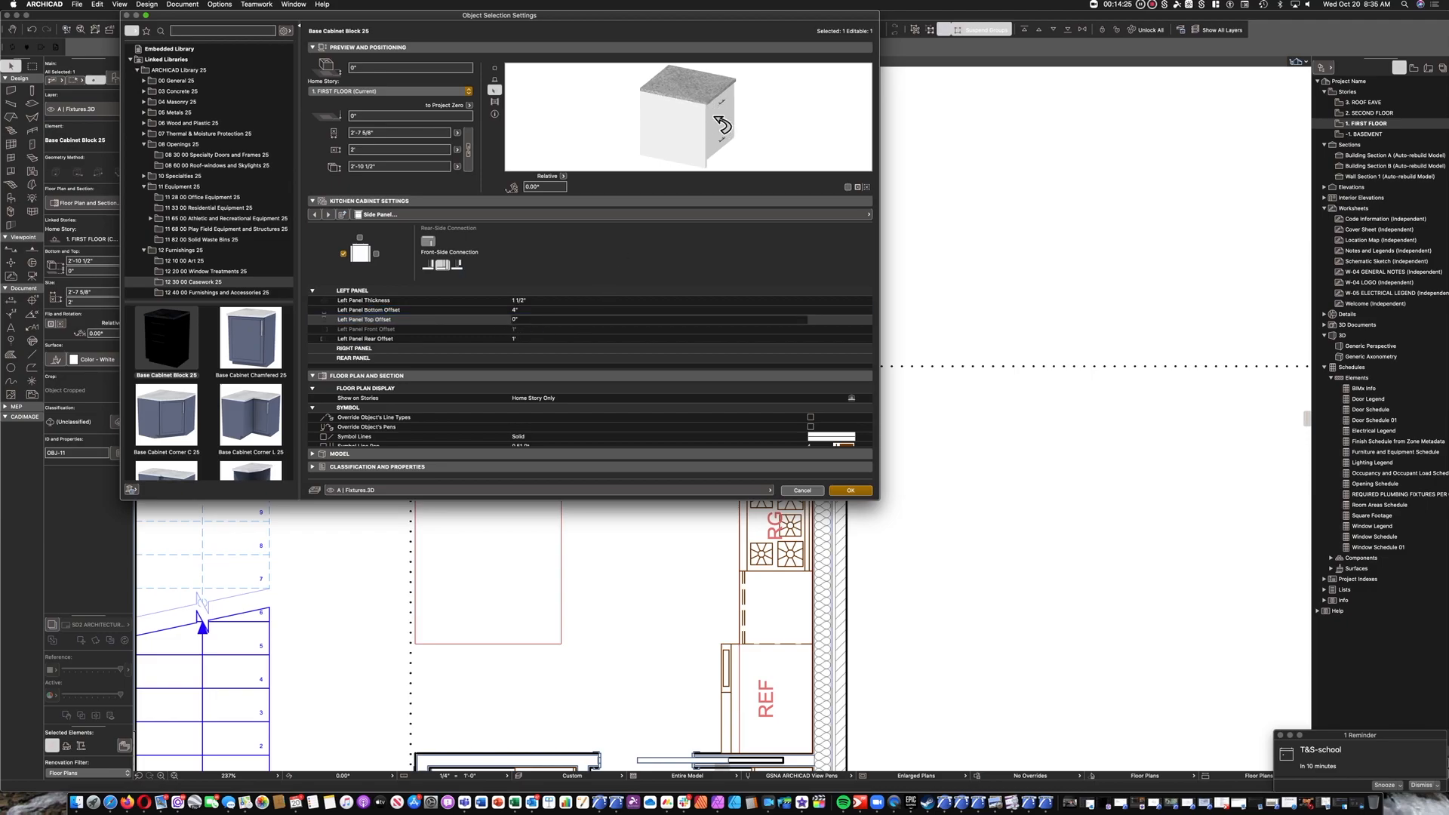
Use the Custom front-side connection for the left panel and set its front offset to 1 1/2".
click(525, 335)
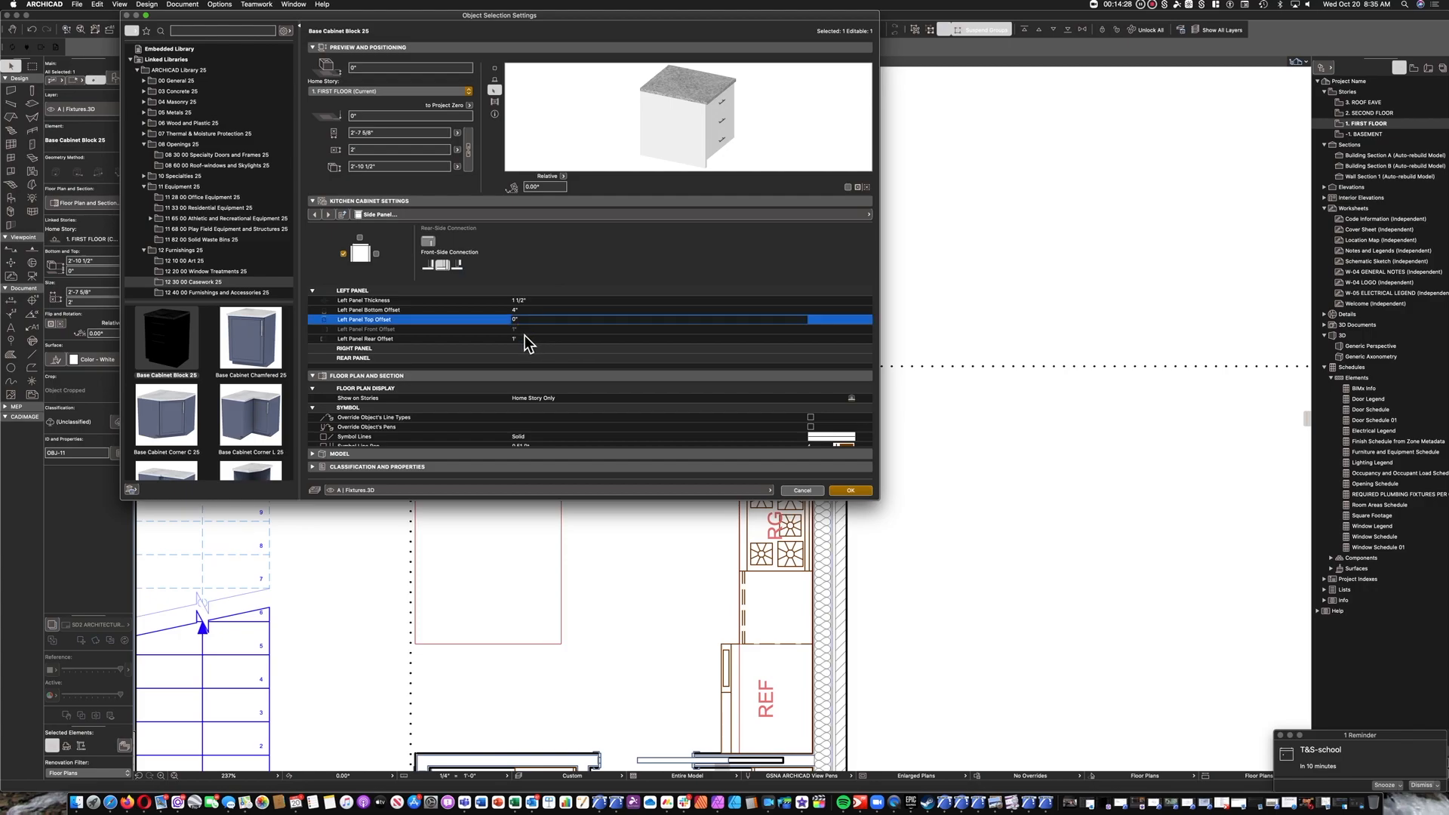
click(461, 269)
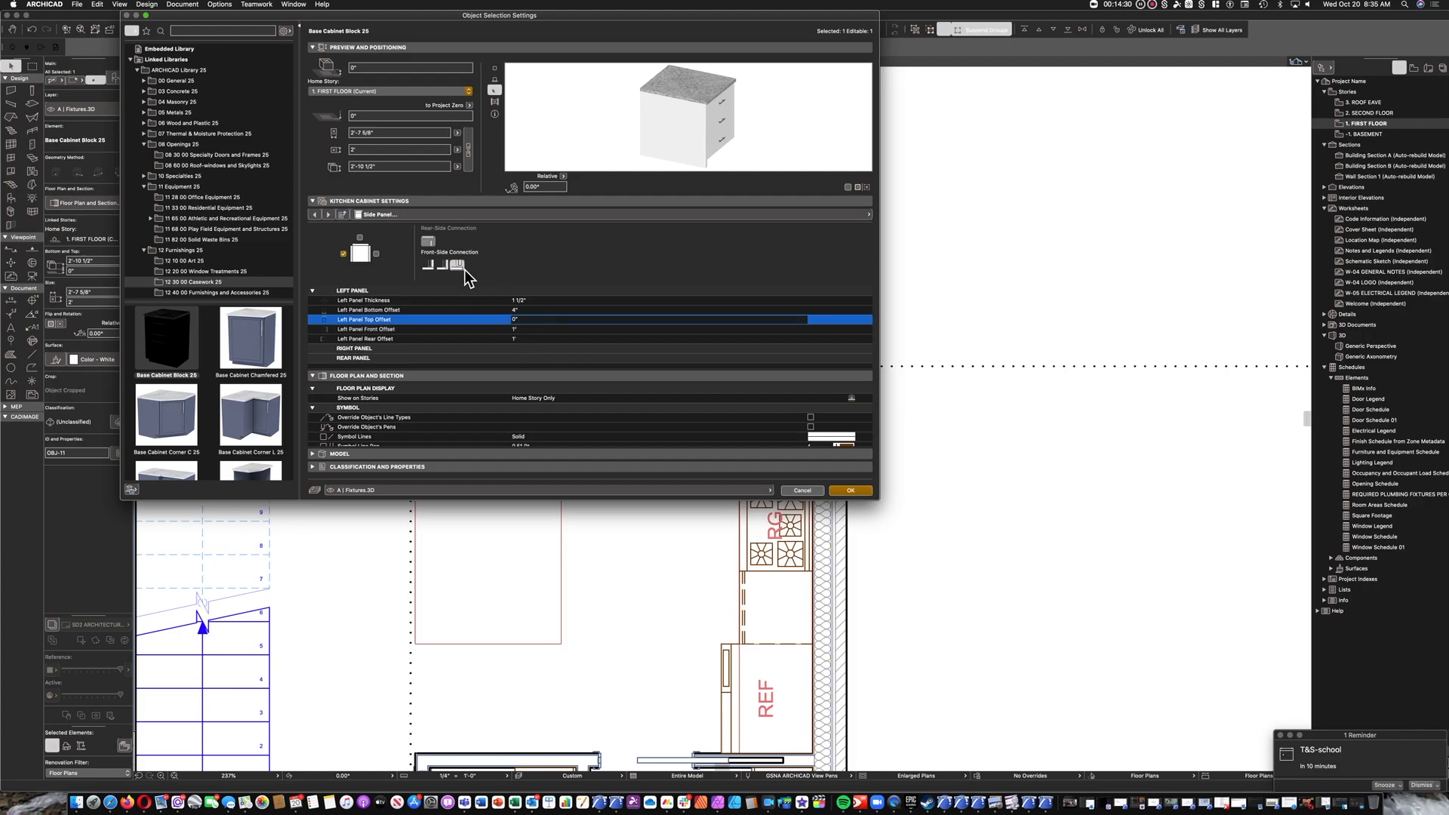
click(528, 331)
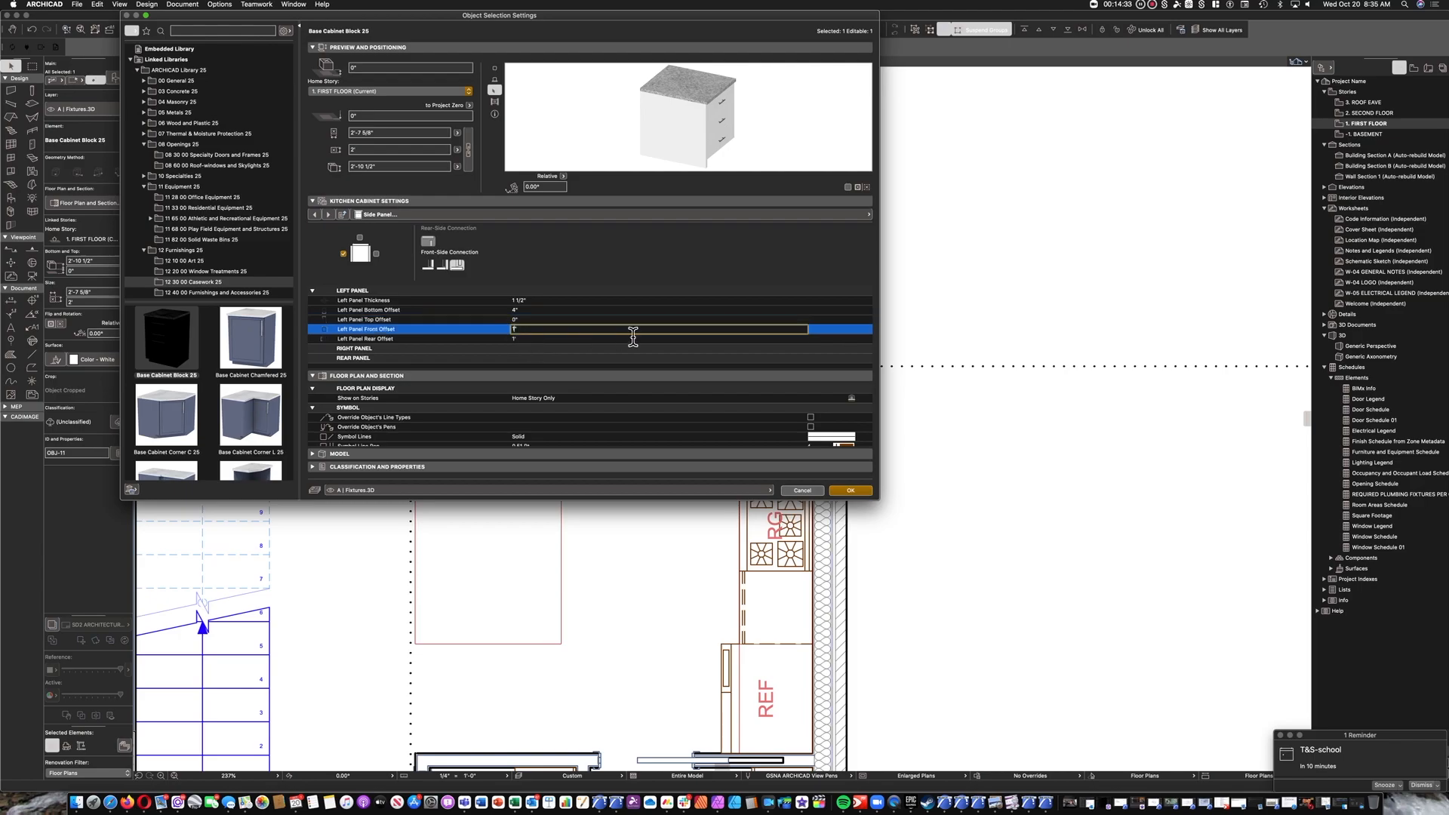
text(.5)
key(Return)
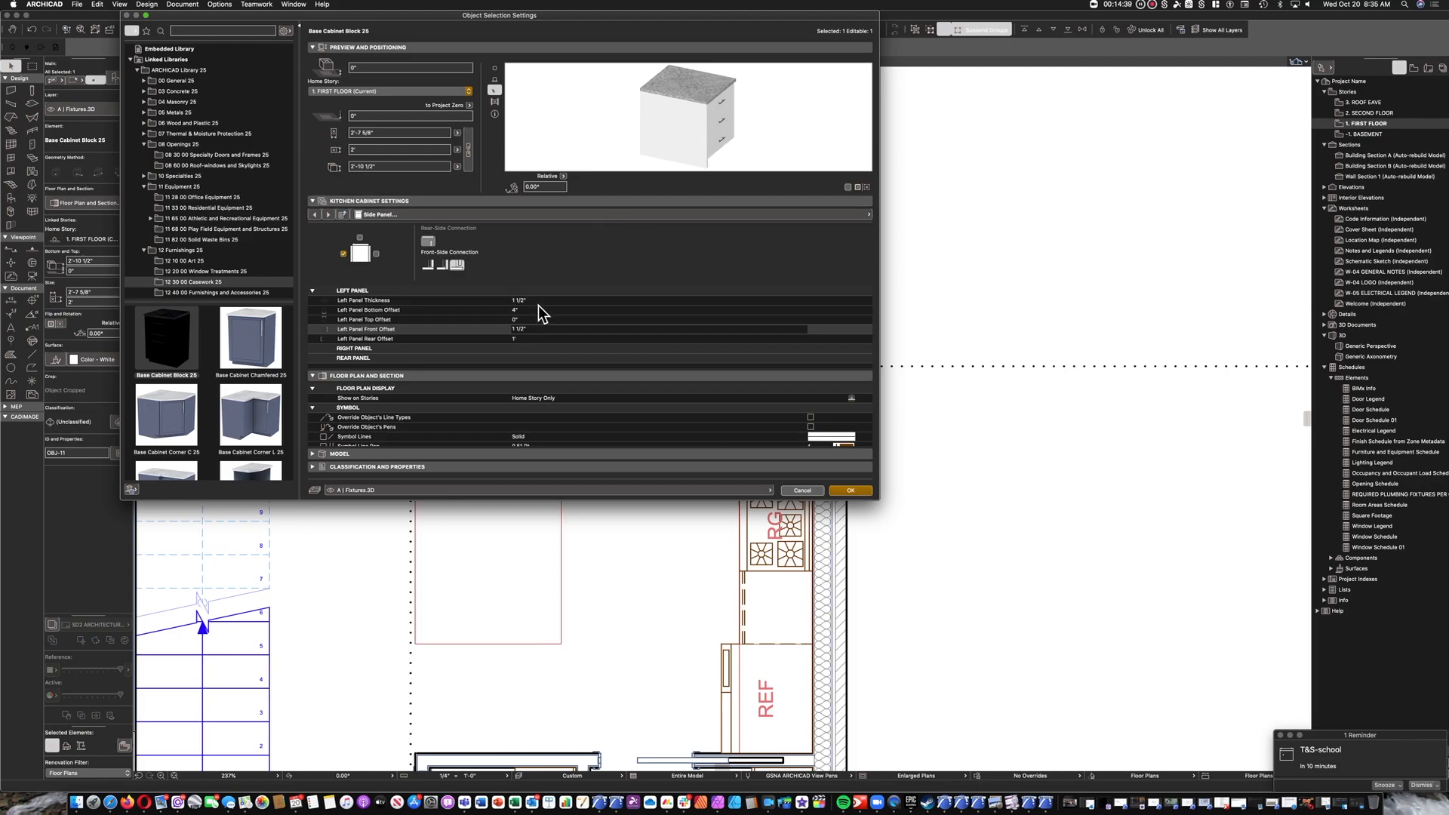
Assign the Stone - Finish - Granite surface to the left panel and accept the end cabinet's settings.
click(720, 218)
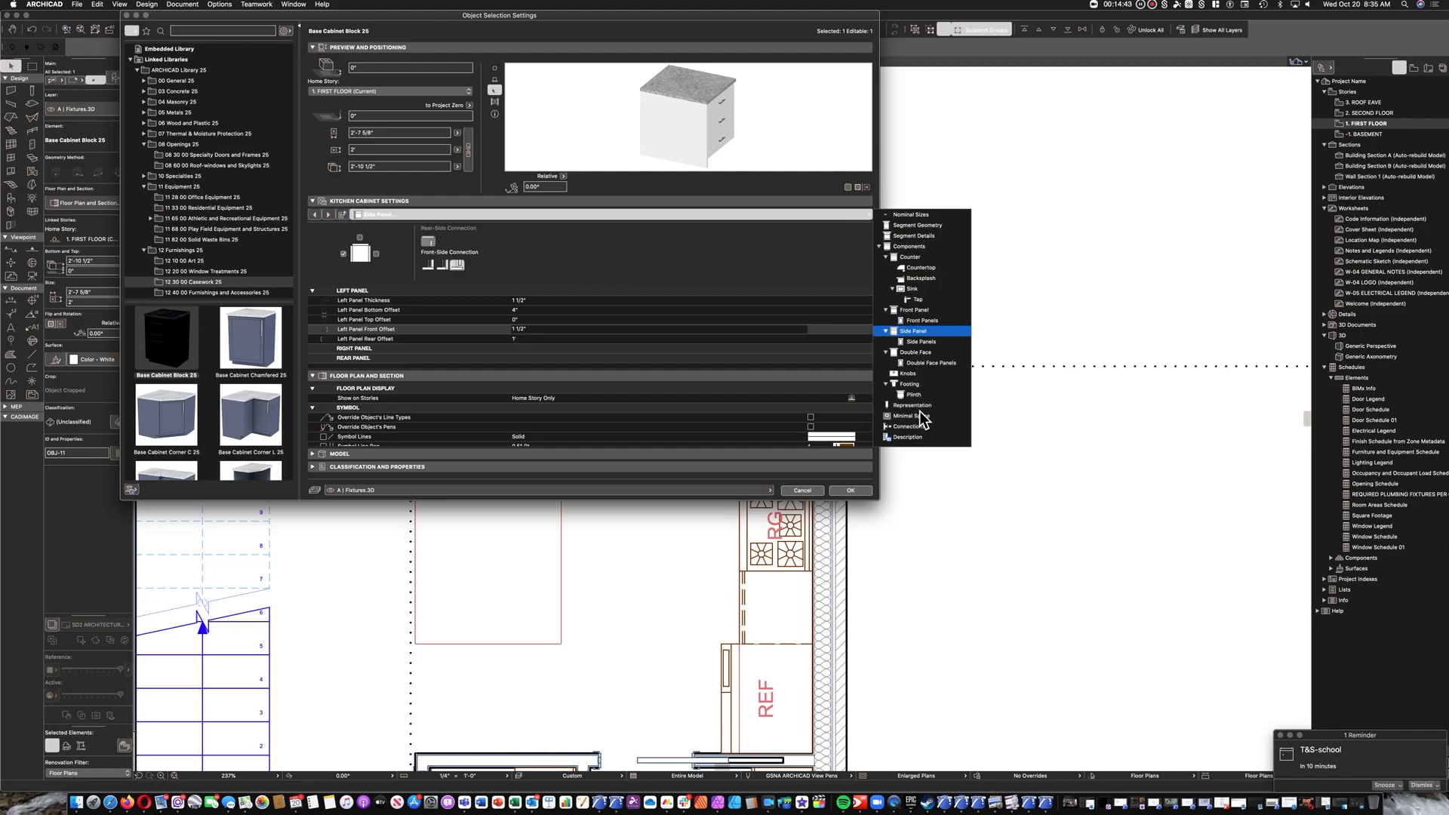
click(924, 406)
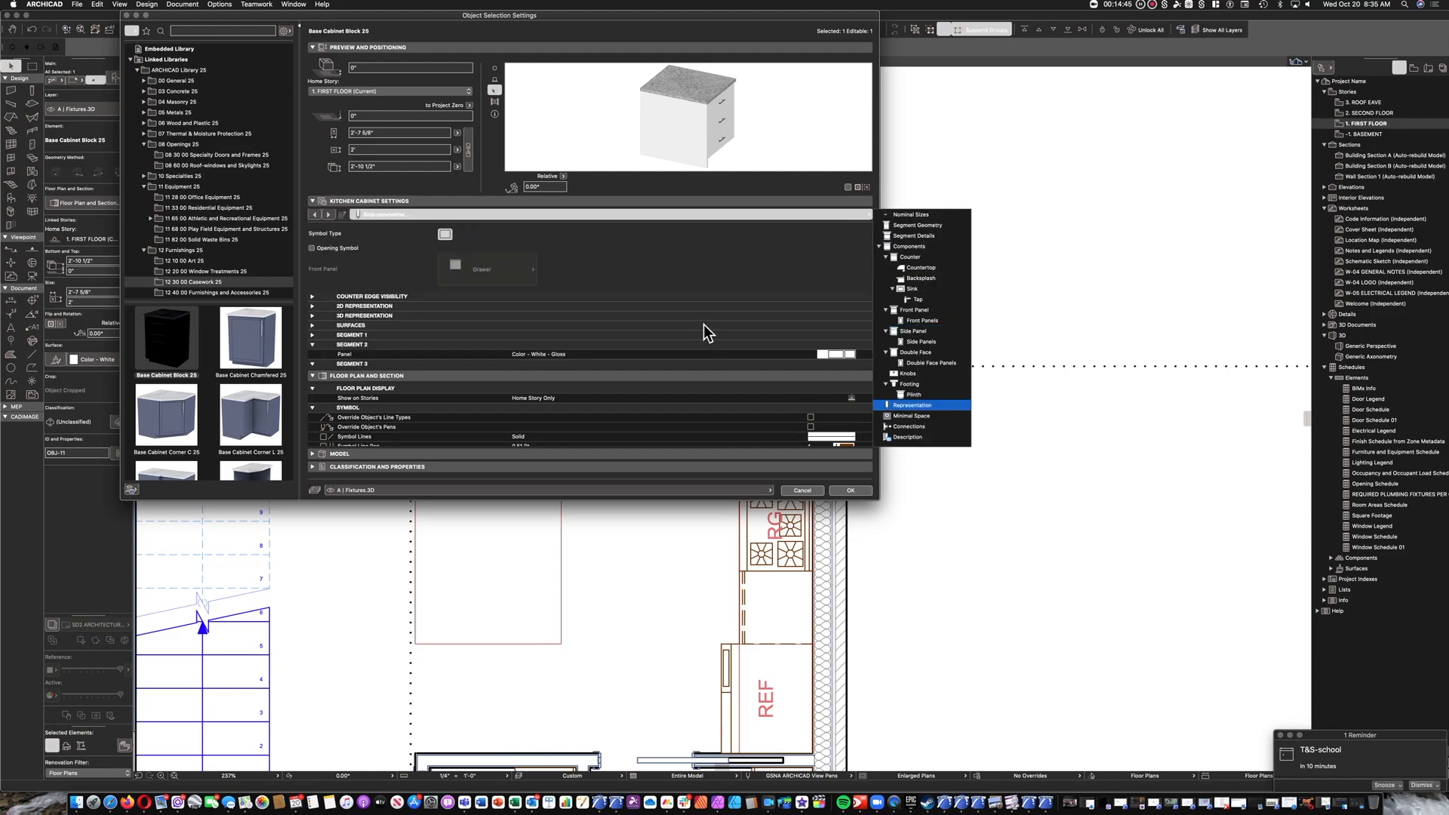
scroll(694, 336, down, 2)
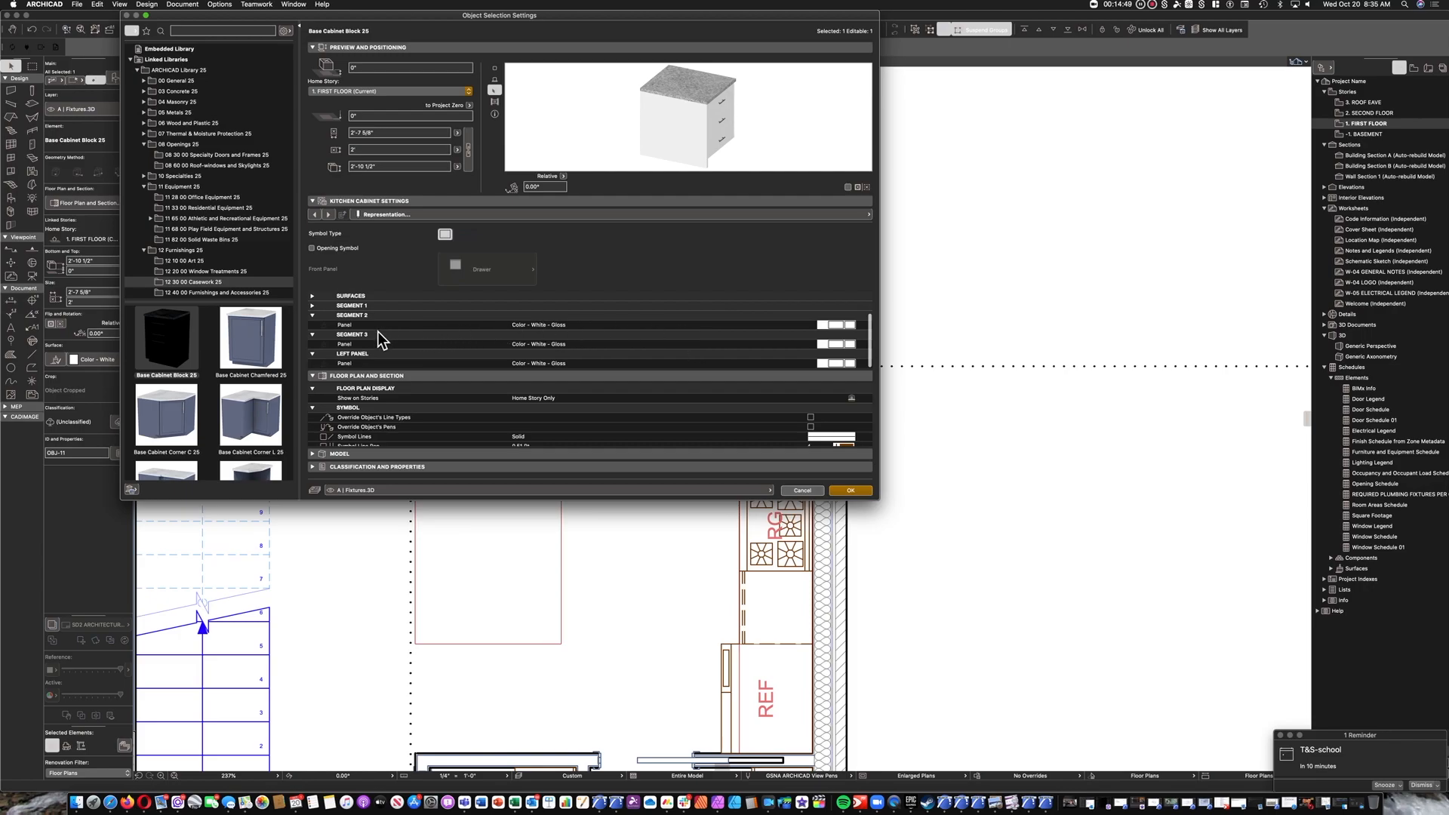
click(607, 365)
click(863, 367)
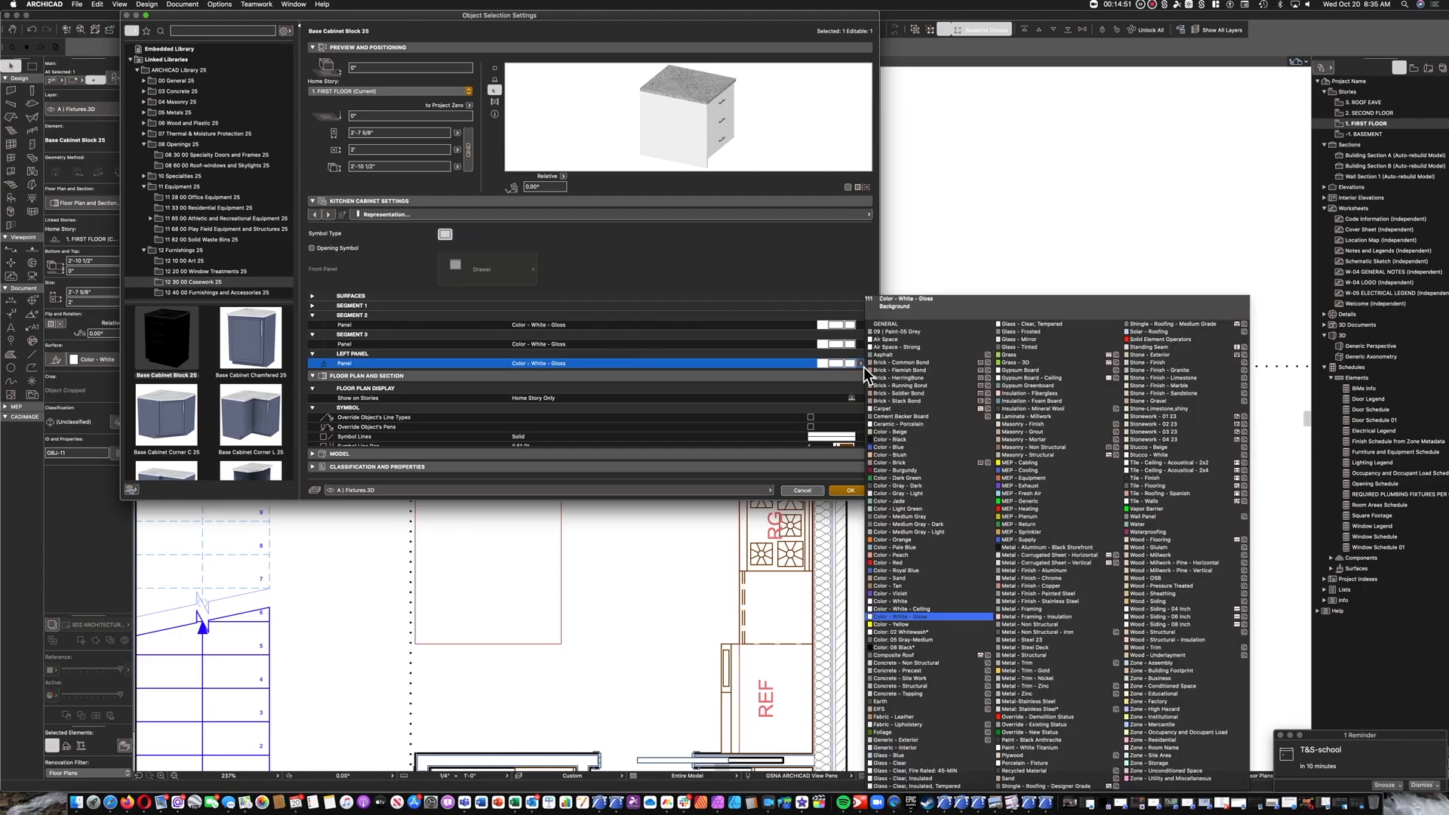
click(1189, 371)
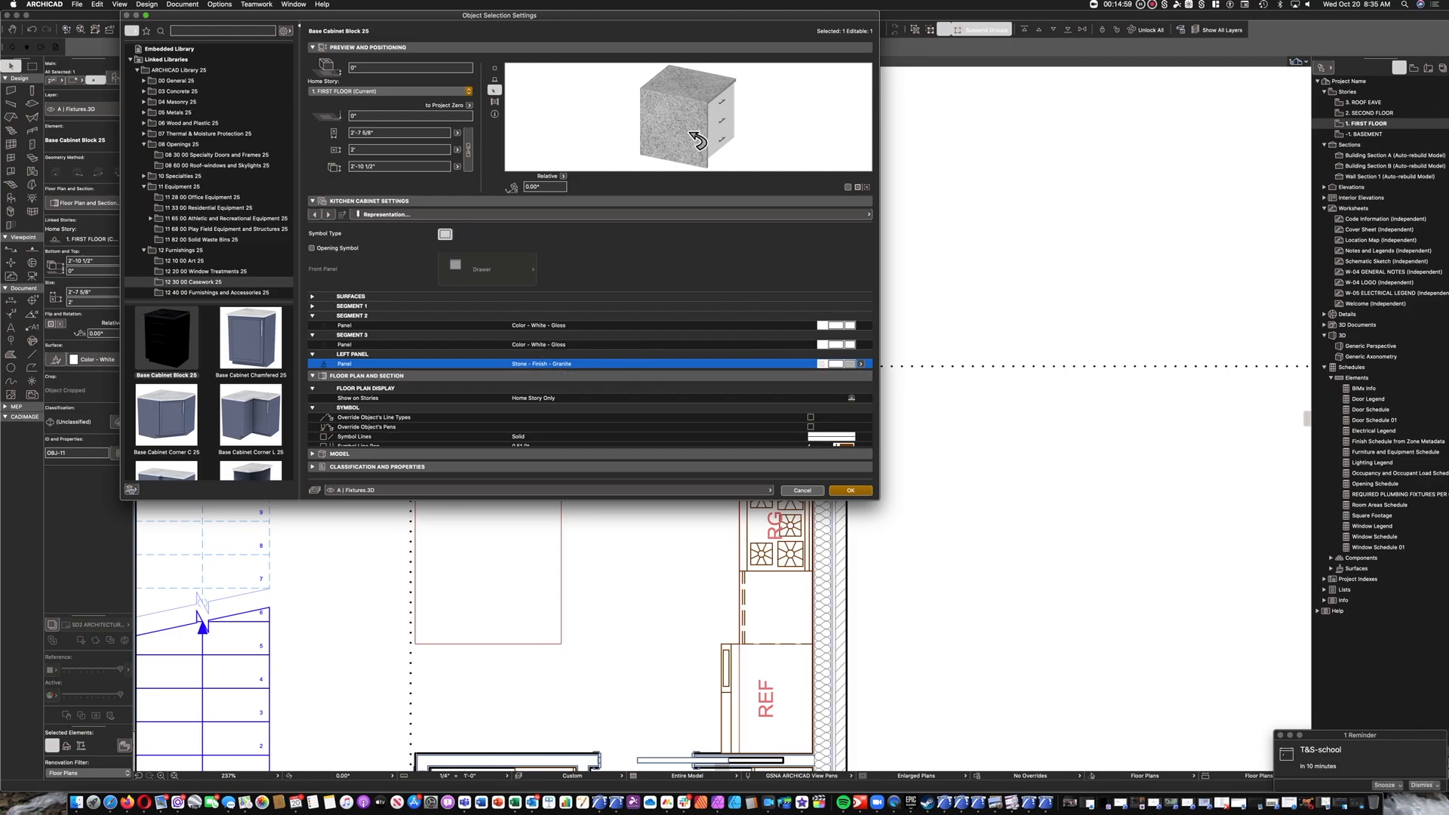
click(859, 494)
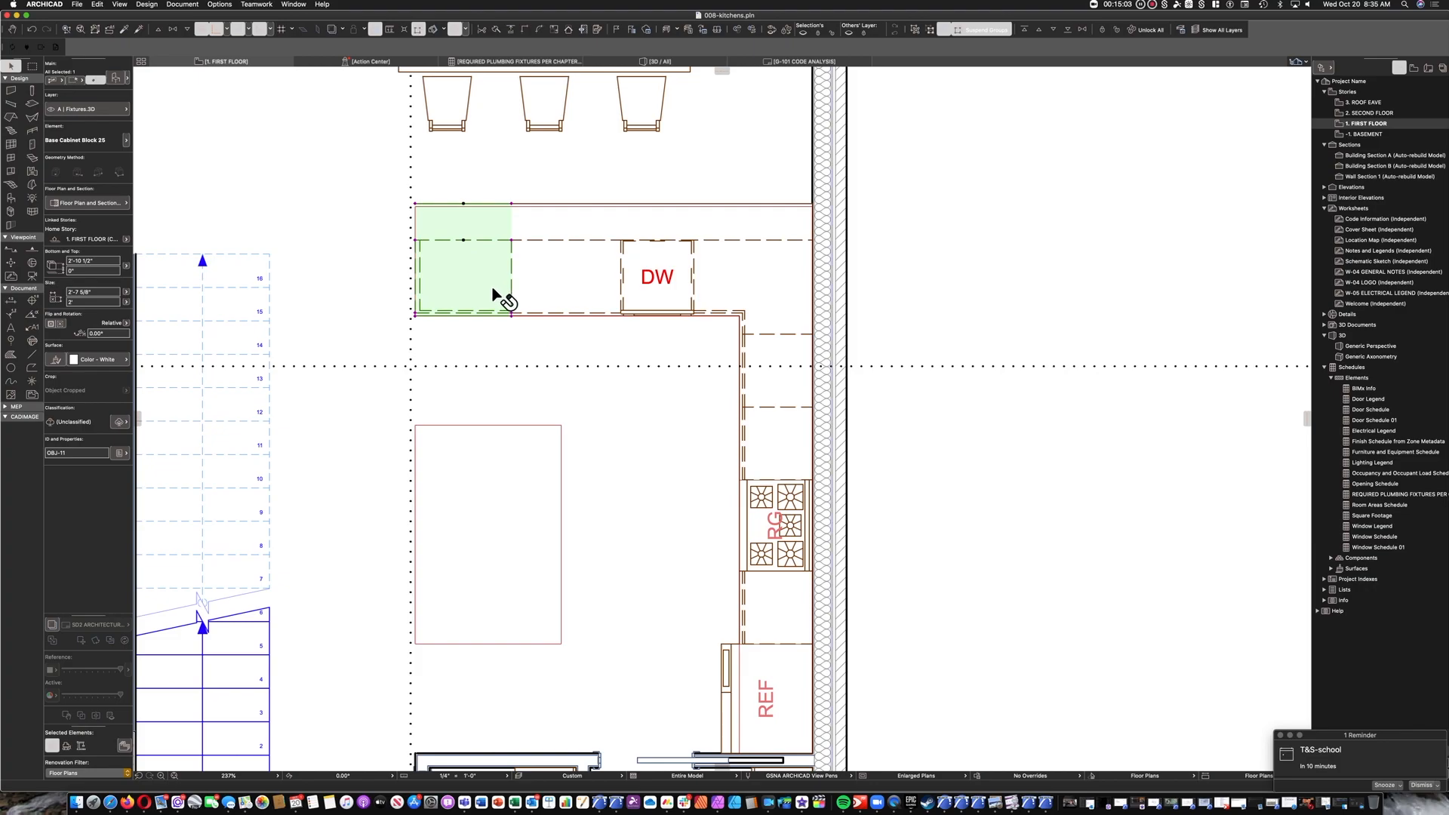
Divide the 3' cabinet beside the dishwasher into 2 segments with unequal heights, making the lower segment 2' high.
click(485, 226)
click(600, 267)
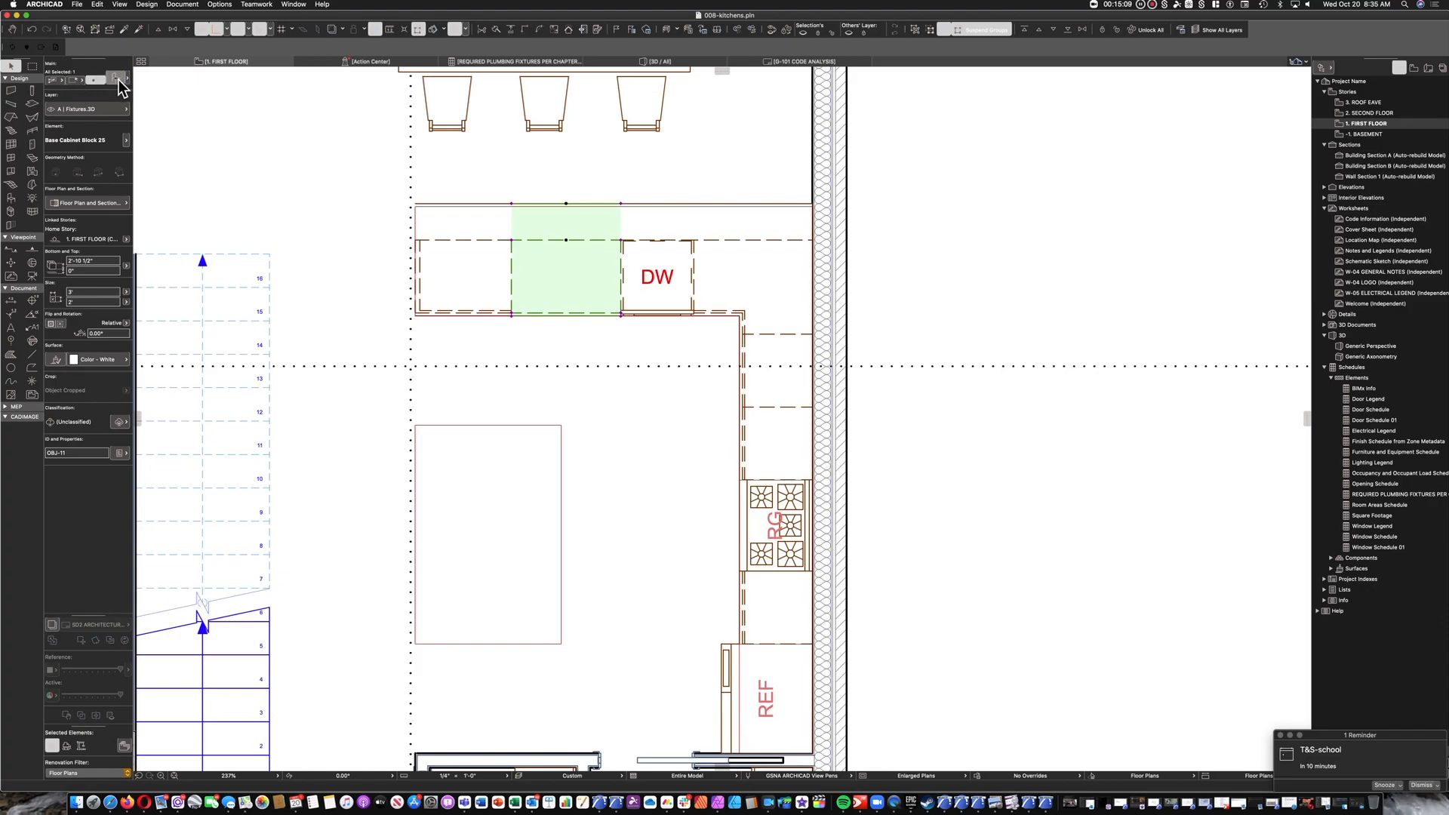
key(super+t)
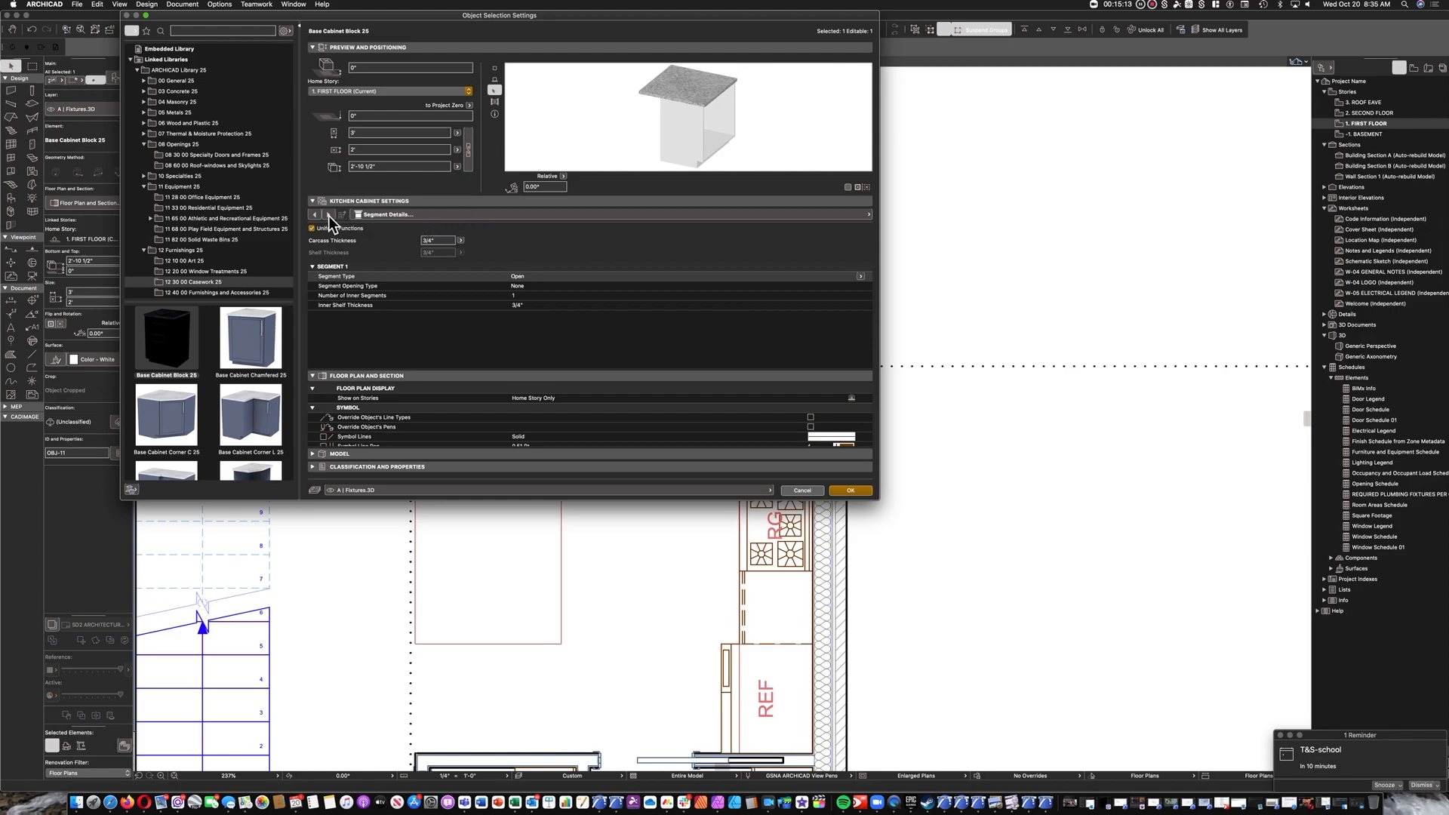
click(388, 217)
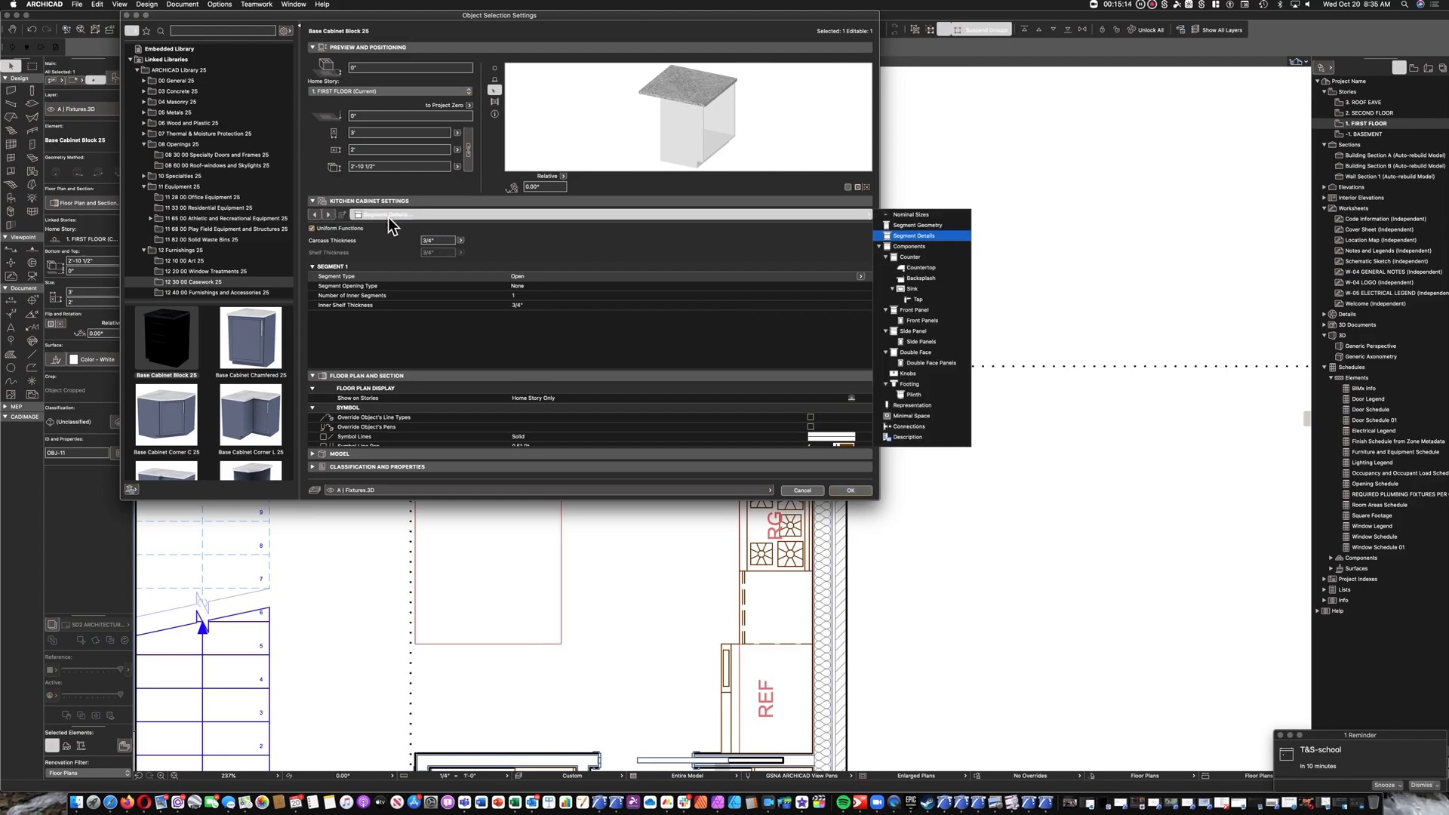
click(917, 225)
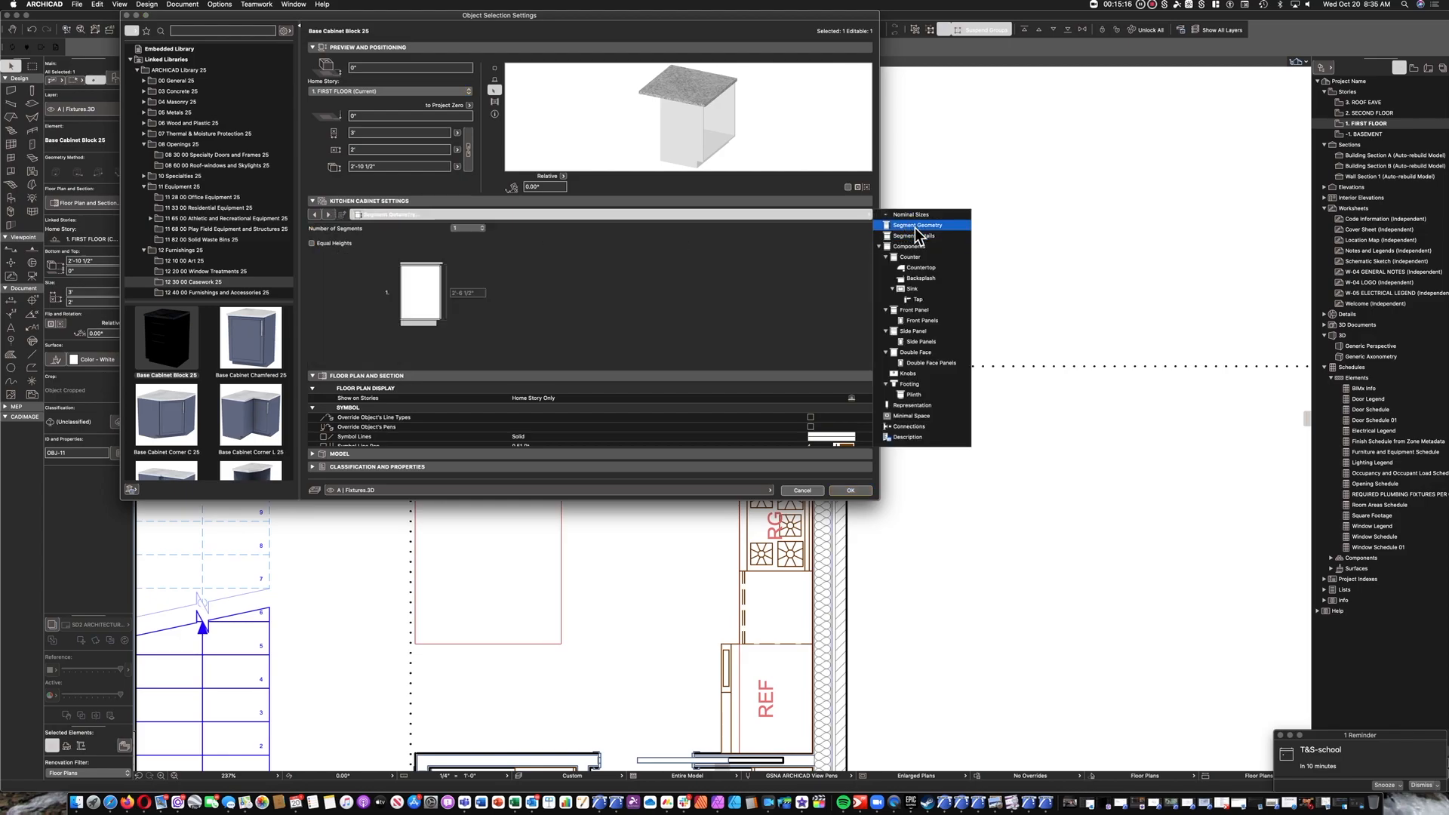
click(478, 236)
click(338, 244)
click(337, 246)
click(480, 308)
text(2)
key(Tab)
drag(471, 308, 438, 310)
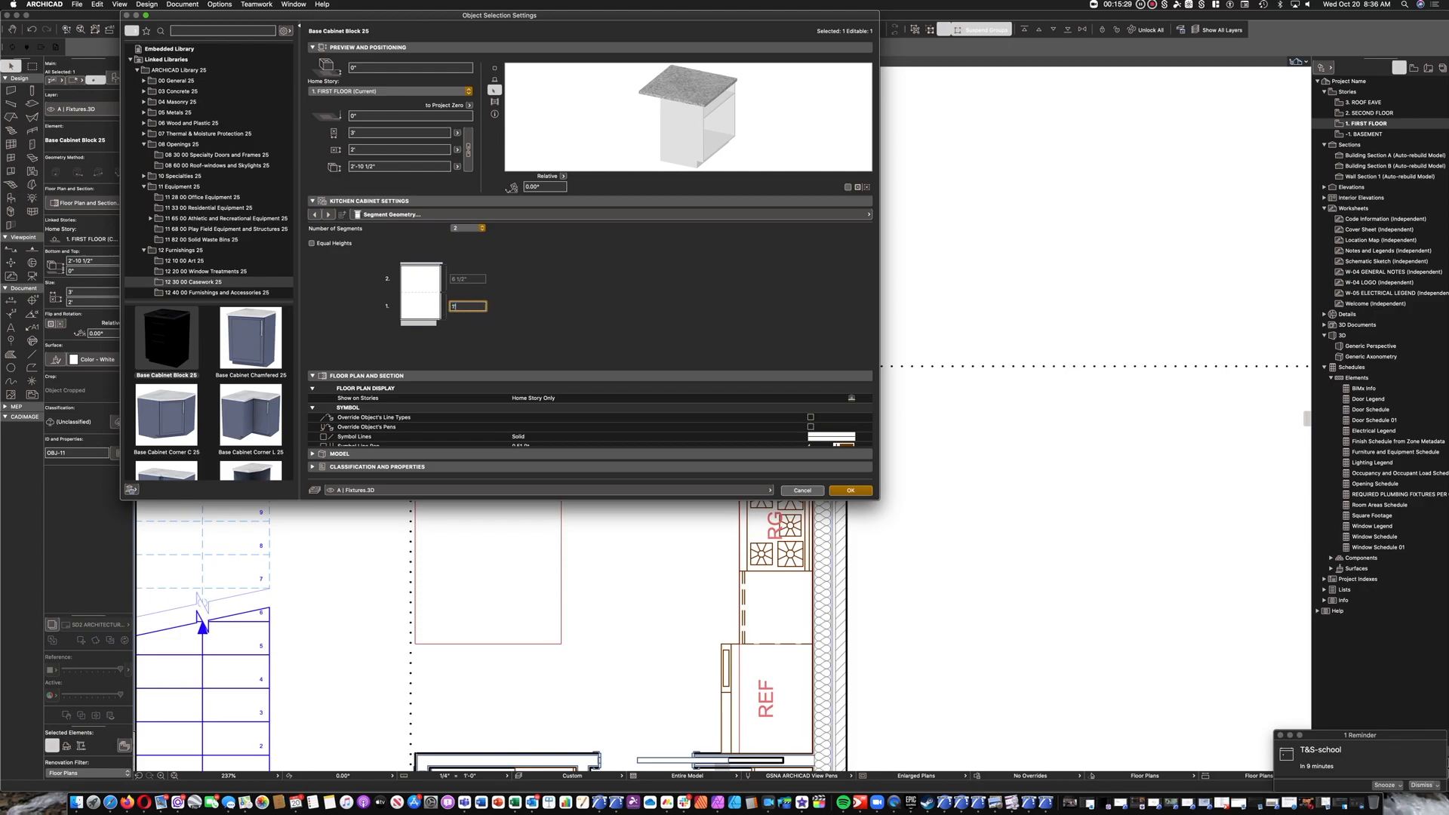
key(Tab)
Turn off uniform functions for the 3' cabinet and set segment 2 to the Panel type.
click(333, 215)
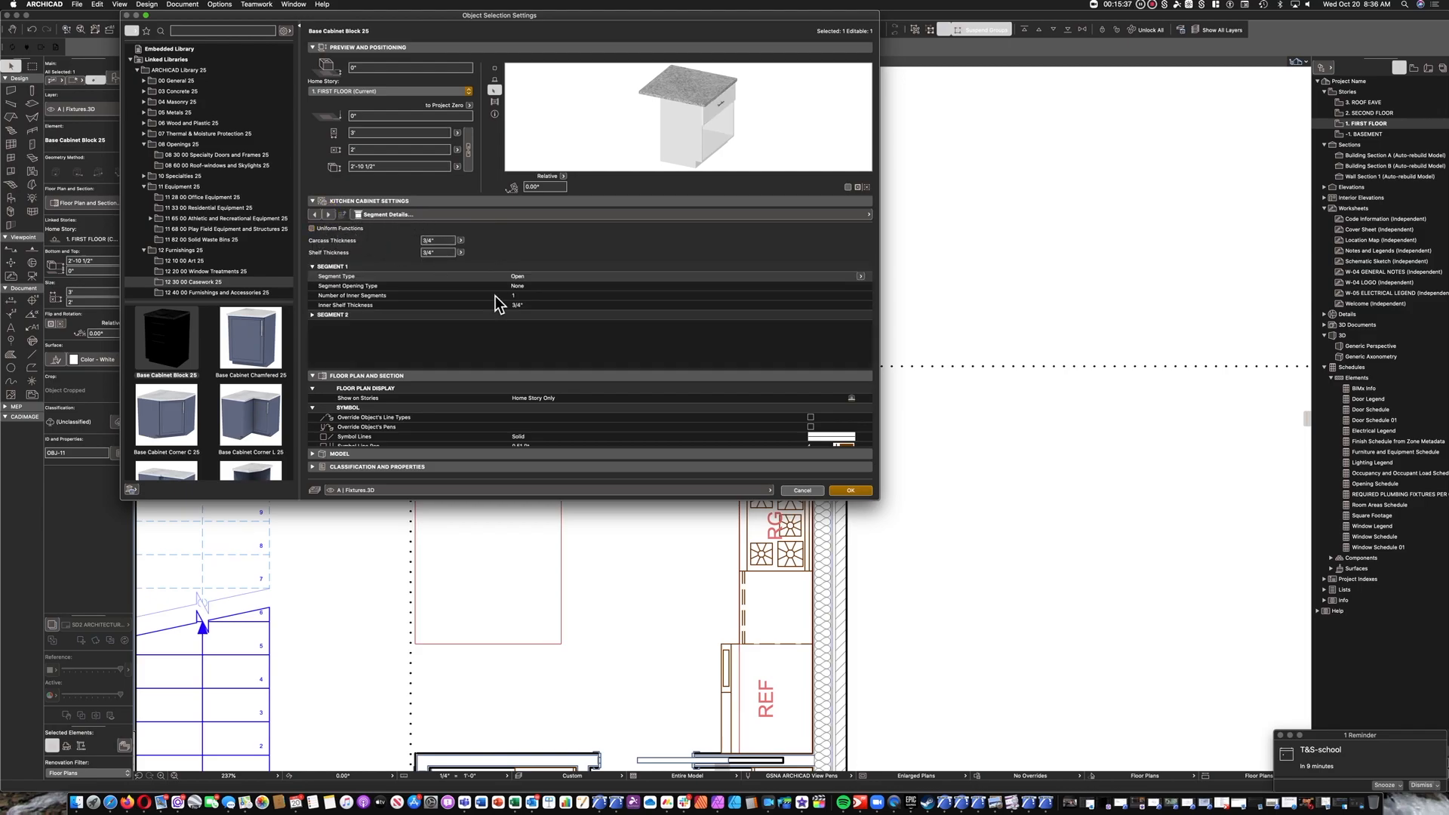
click(317, 316)
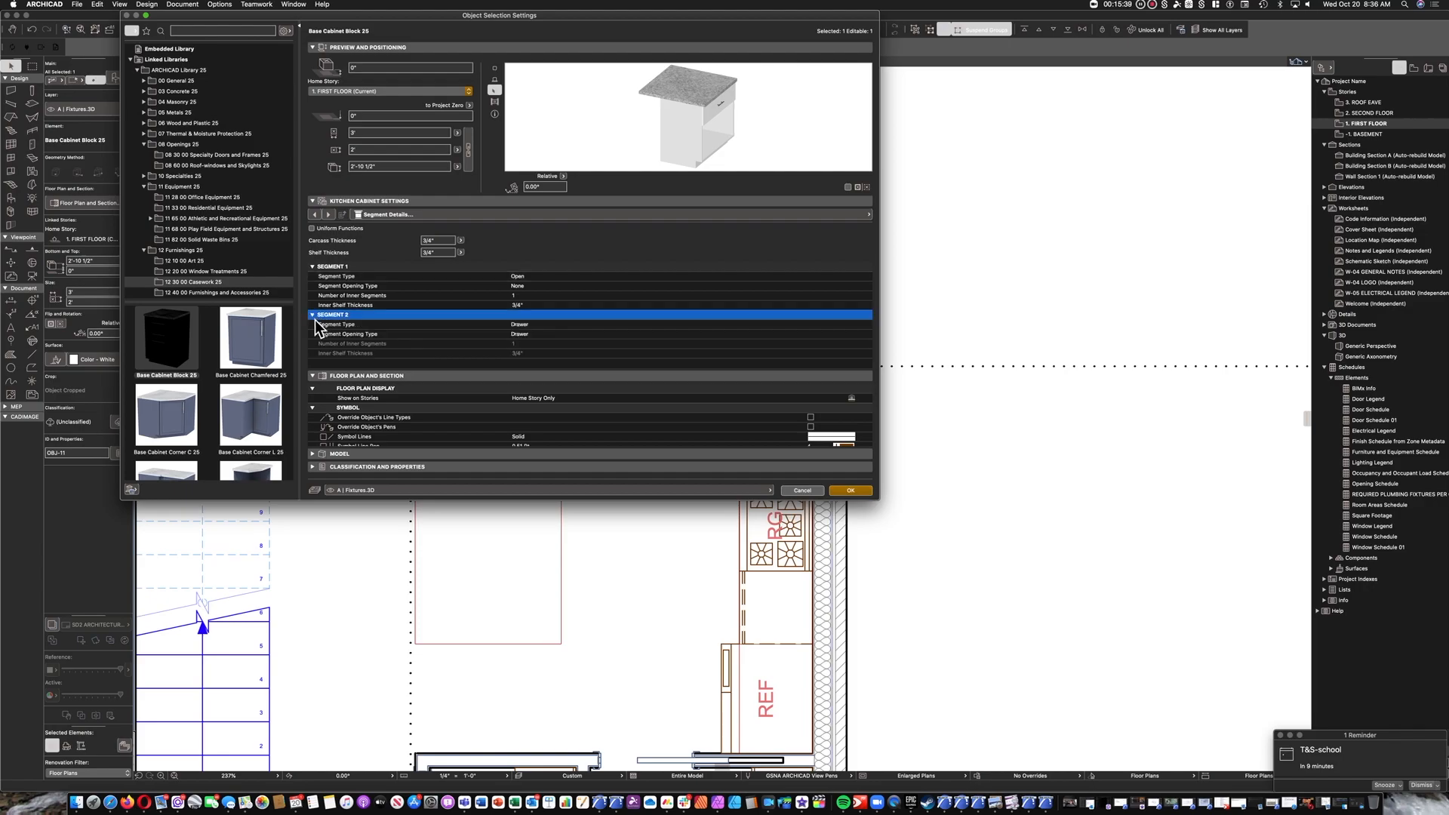
click(602, 326)
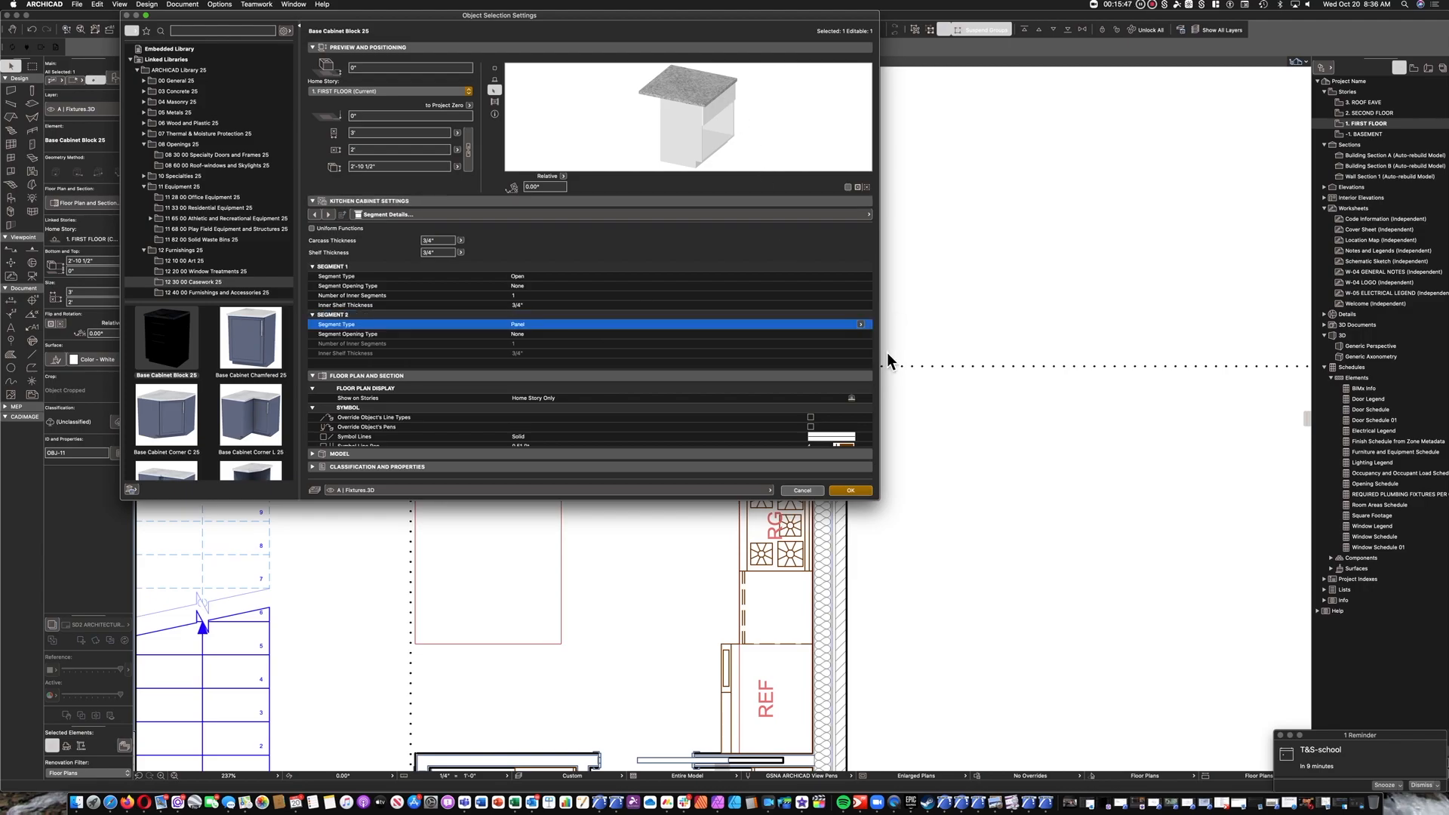
Make segment 1 of the 3' cabinet a Door with the Double Hung opening type.
click(539, 277)
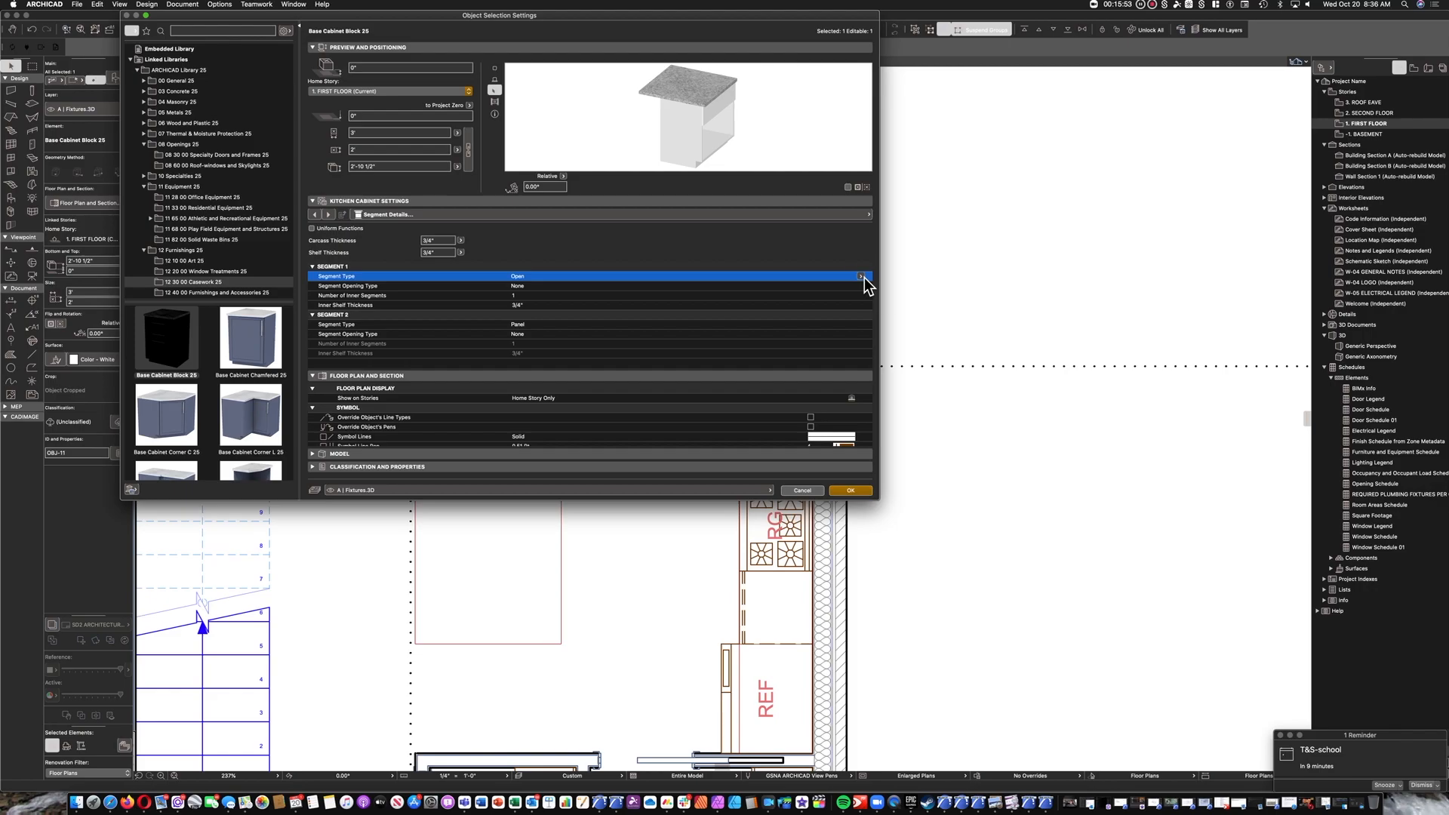
click(893, 294)
click(560, 289)
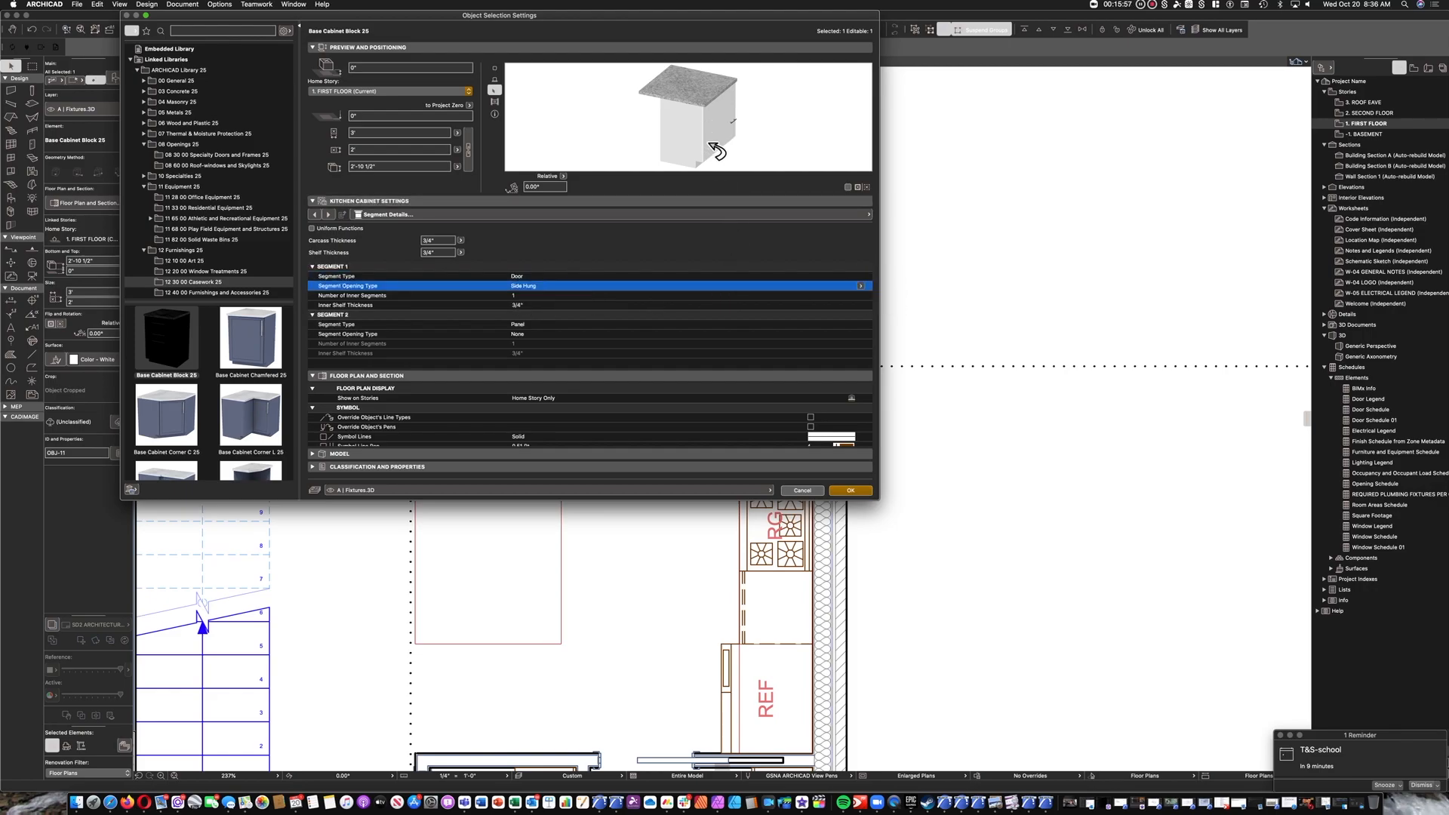
click(864, 287)
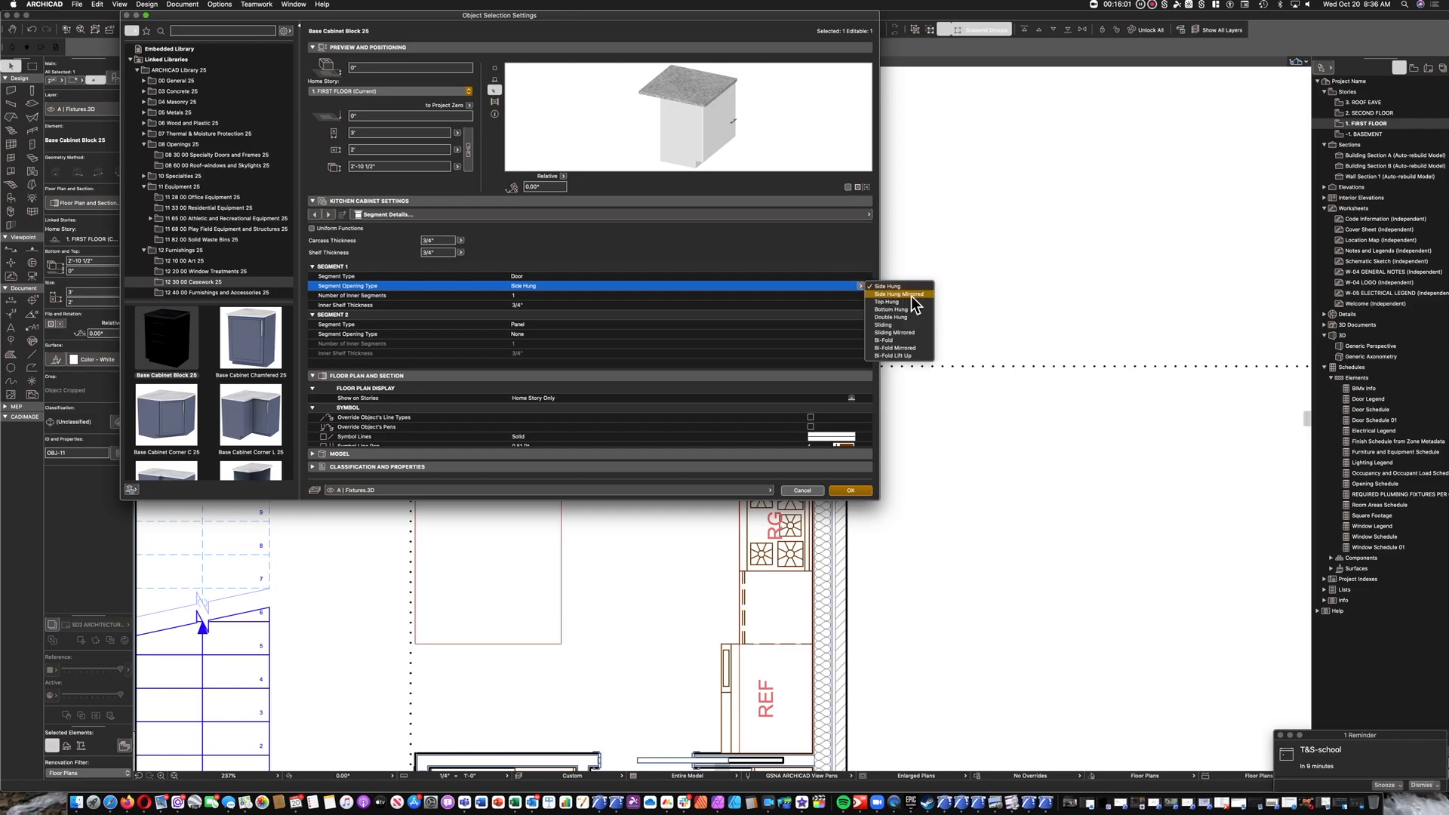
click(843, 285)
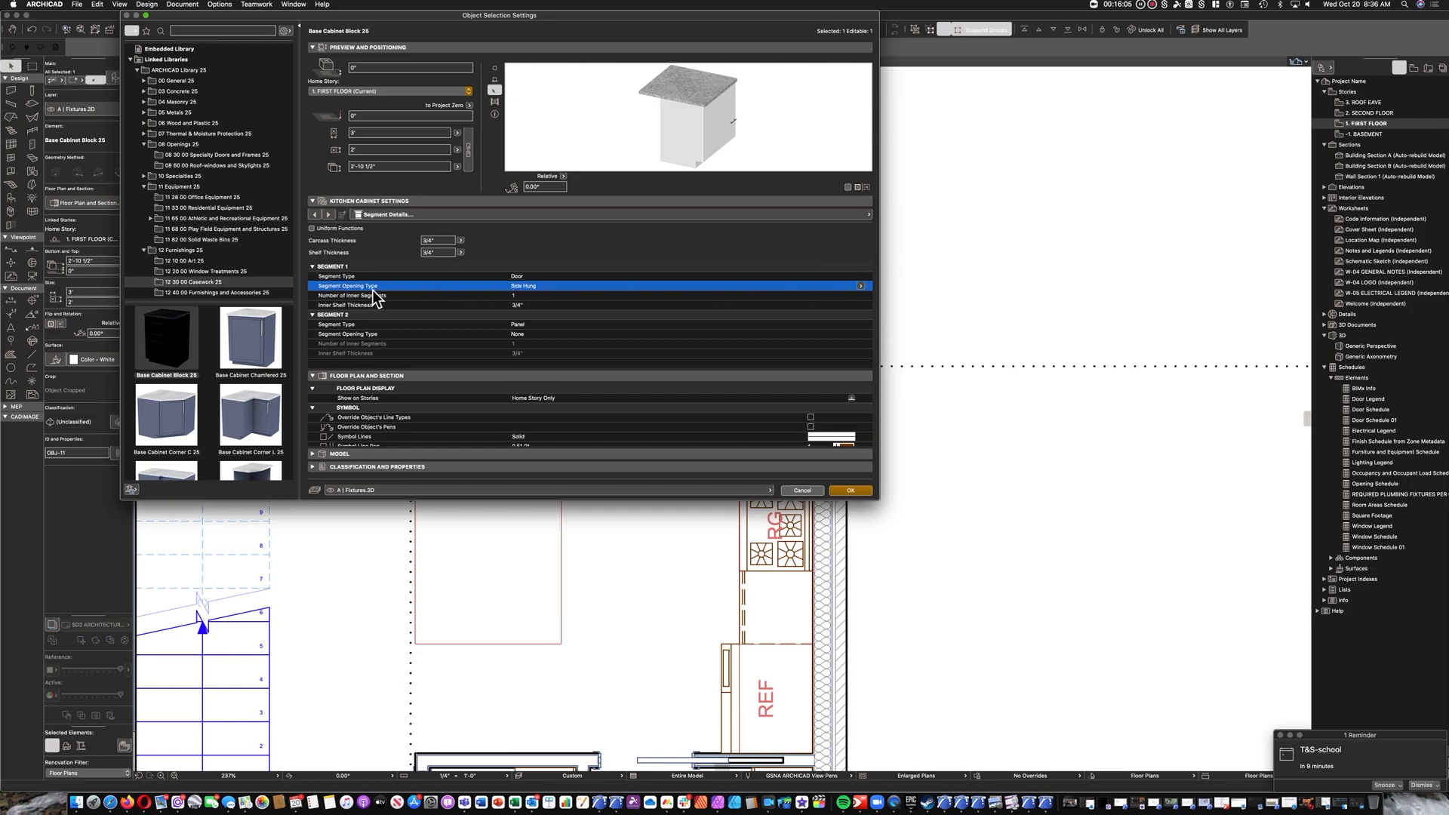
click(861, 288)
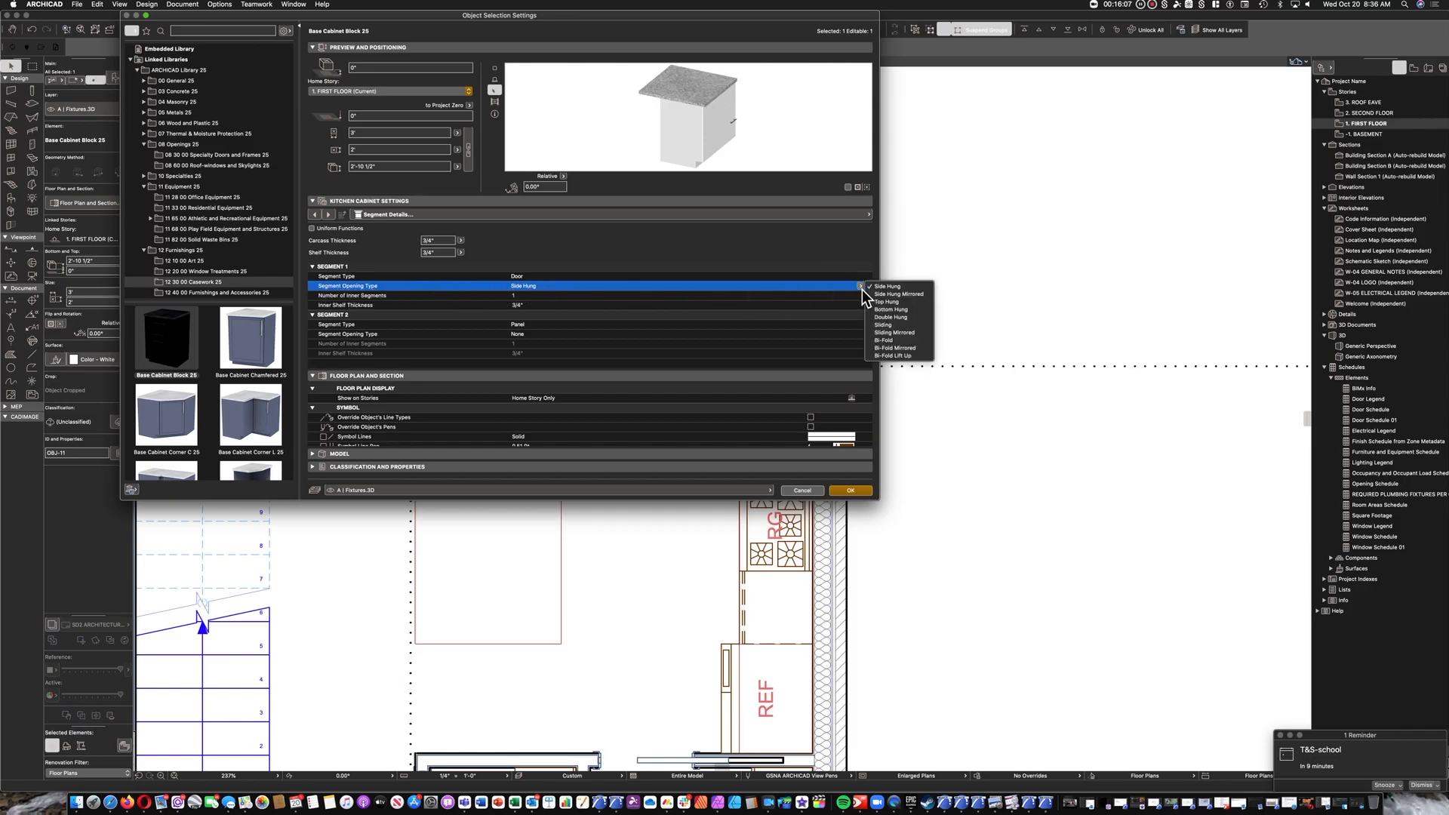
click(912, 319)
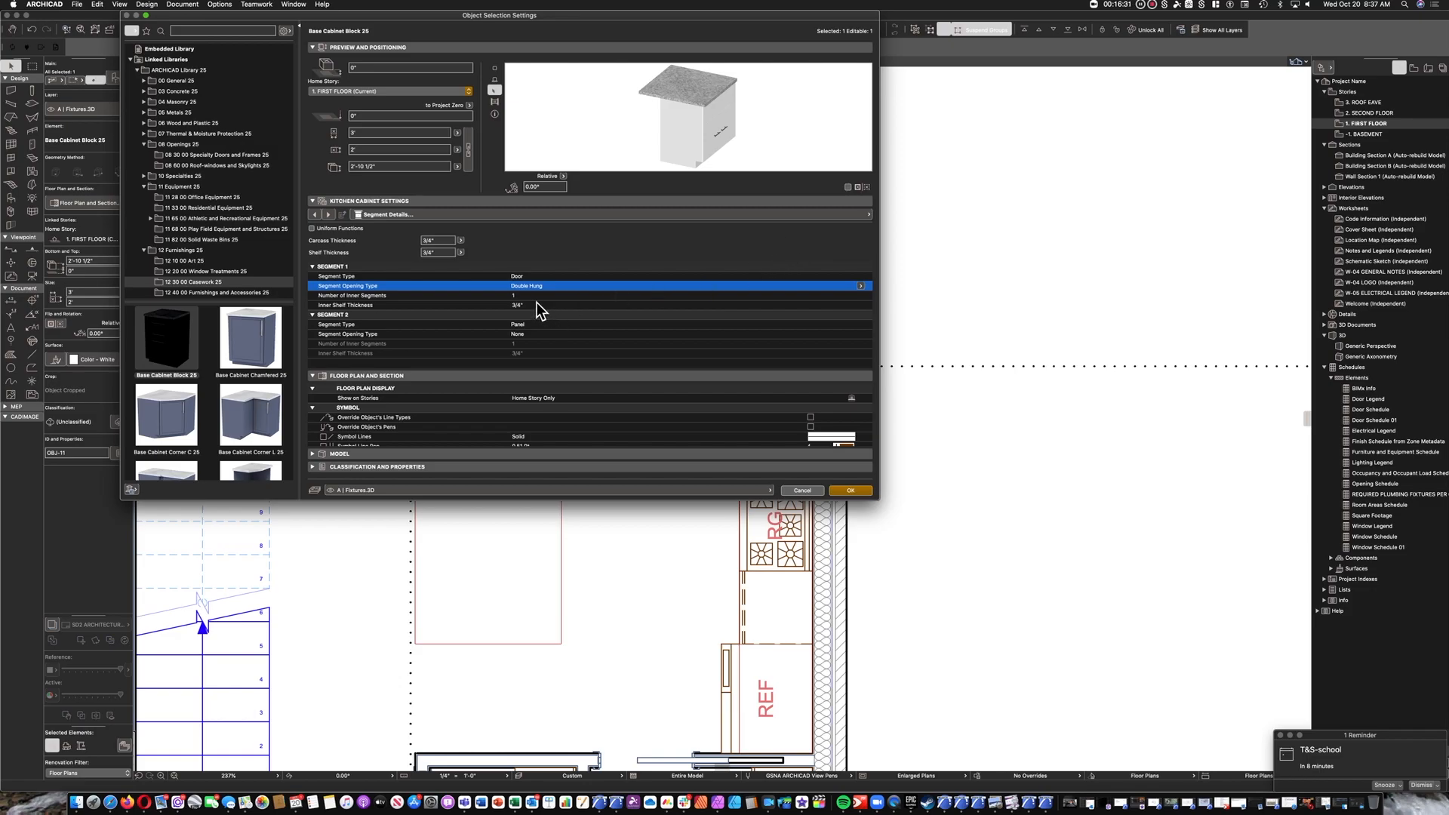
Open the 3' cabinet's knob settings and set the knob orientation to Vertical.
click(408, 218)
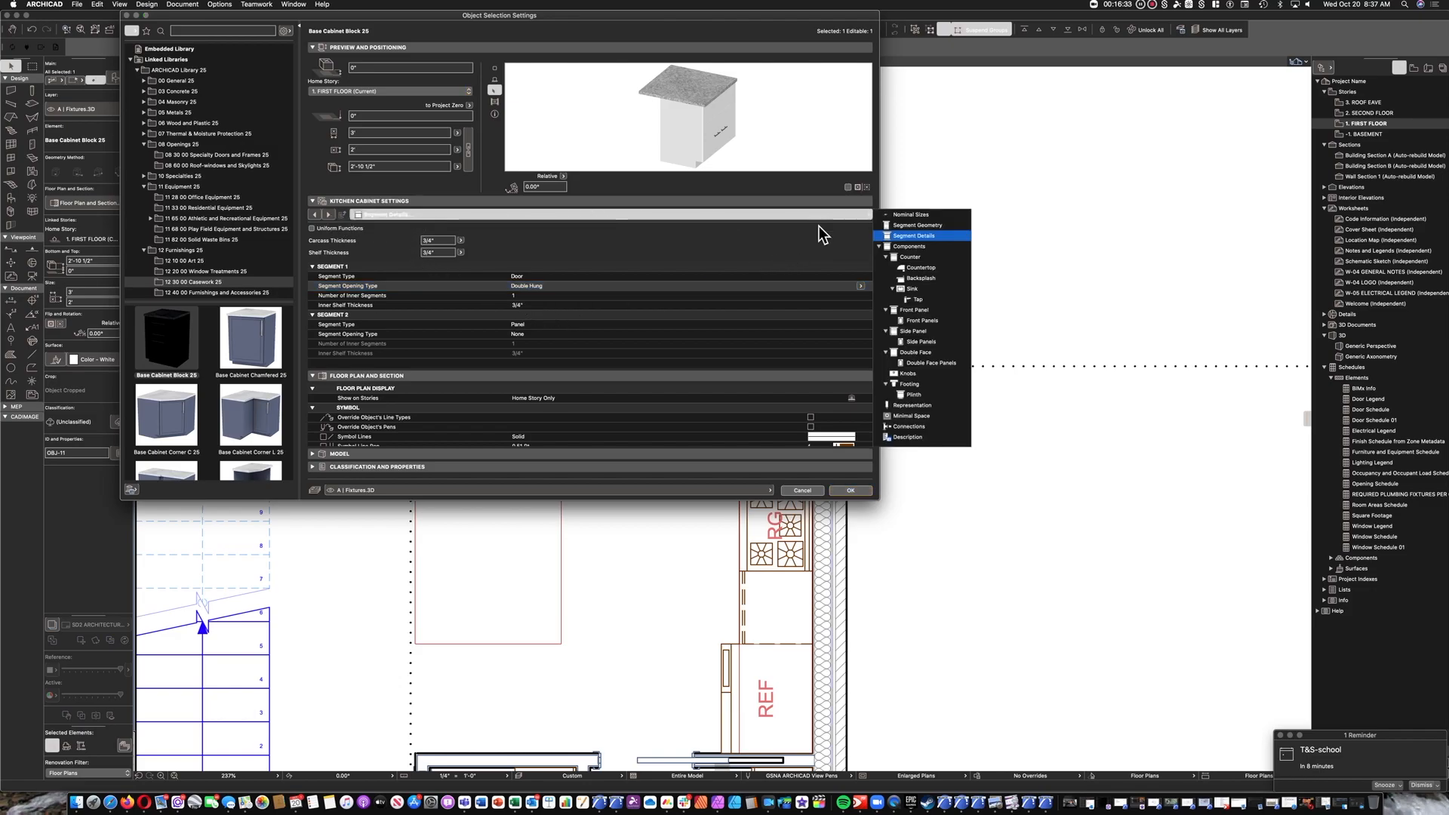
click(928, 323)
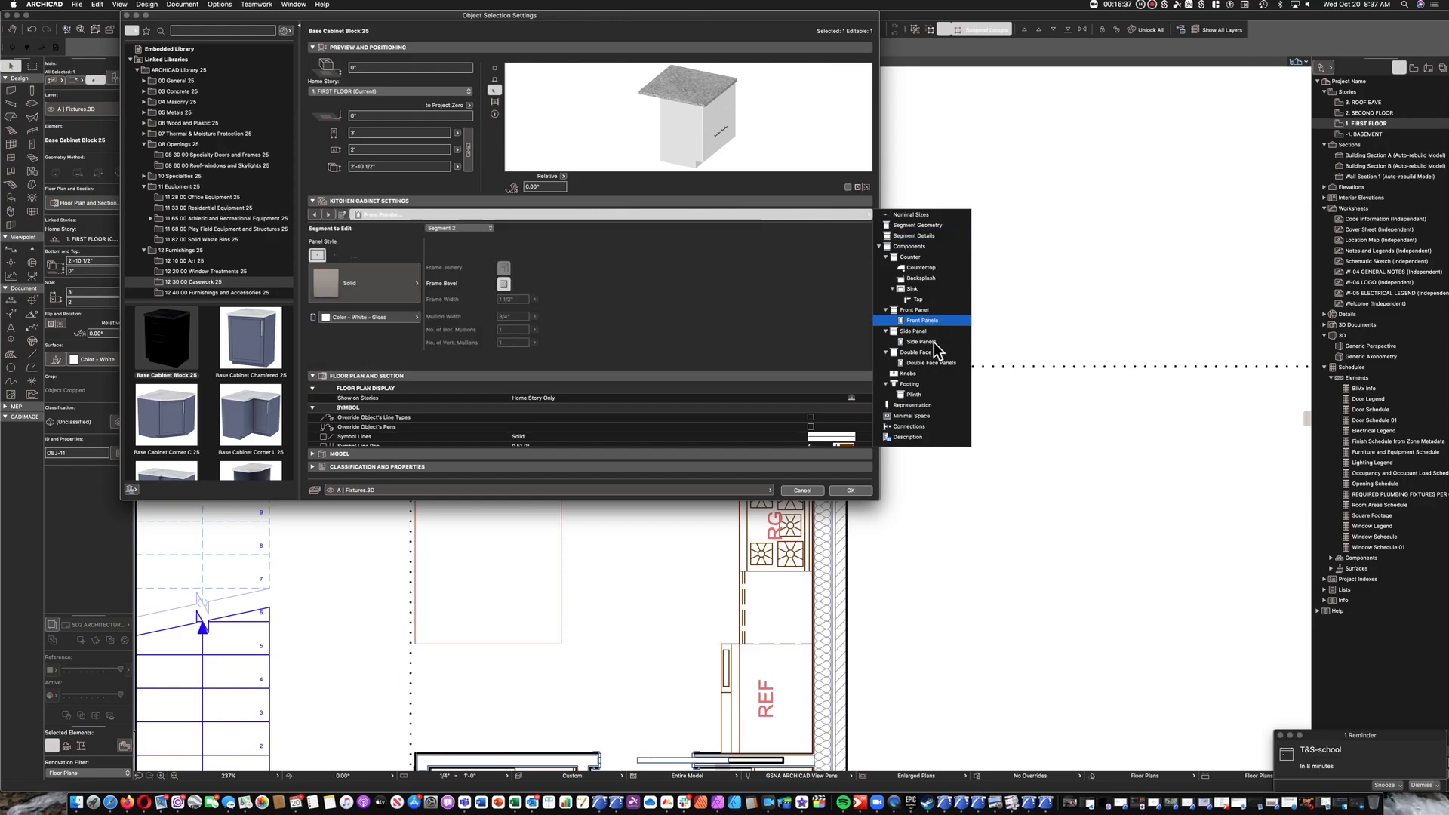
click(913, 375)
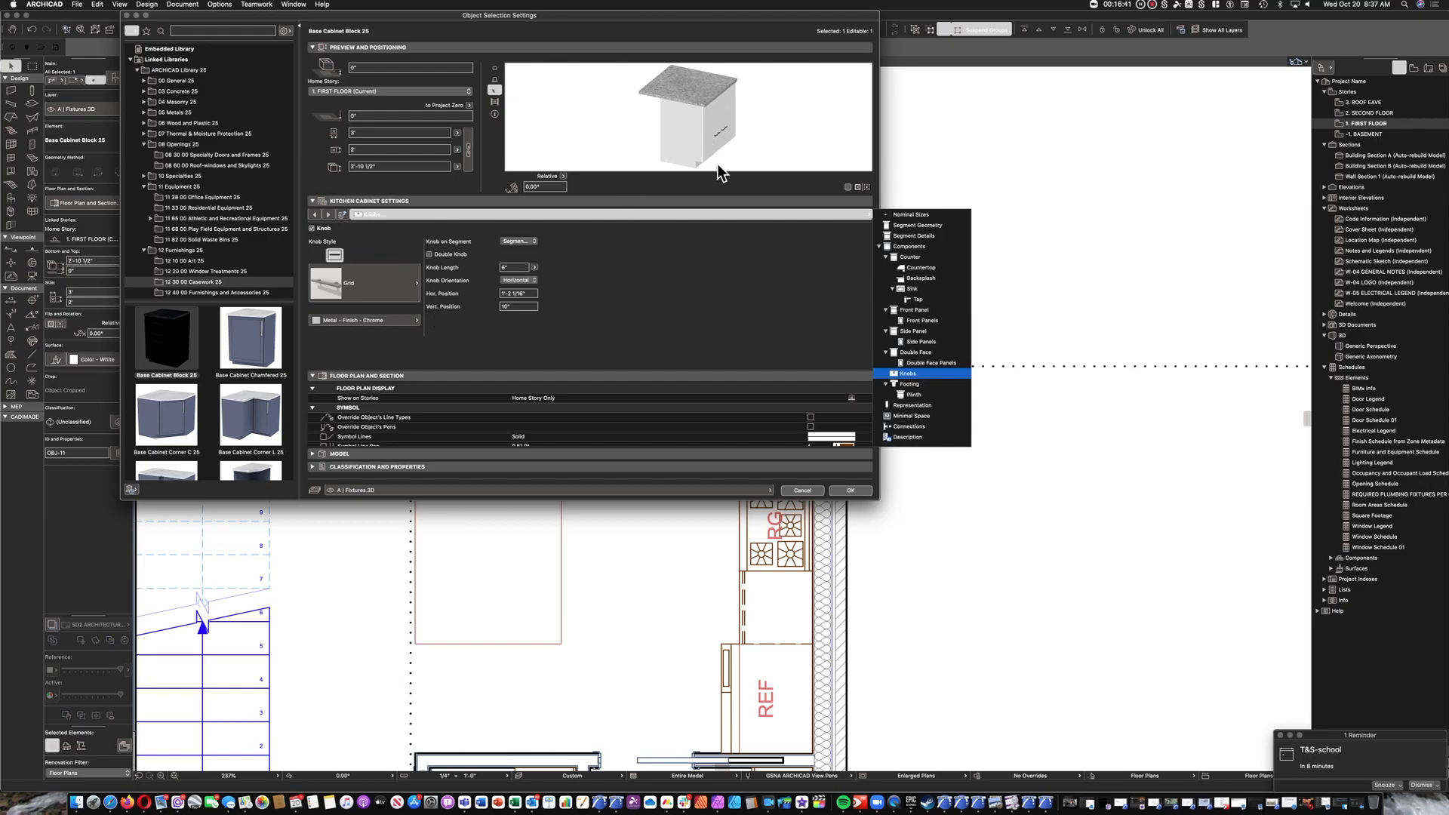
click(532, 288)
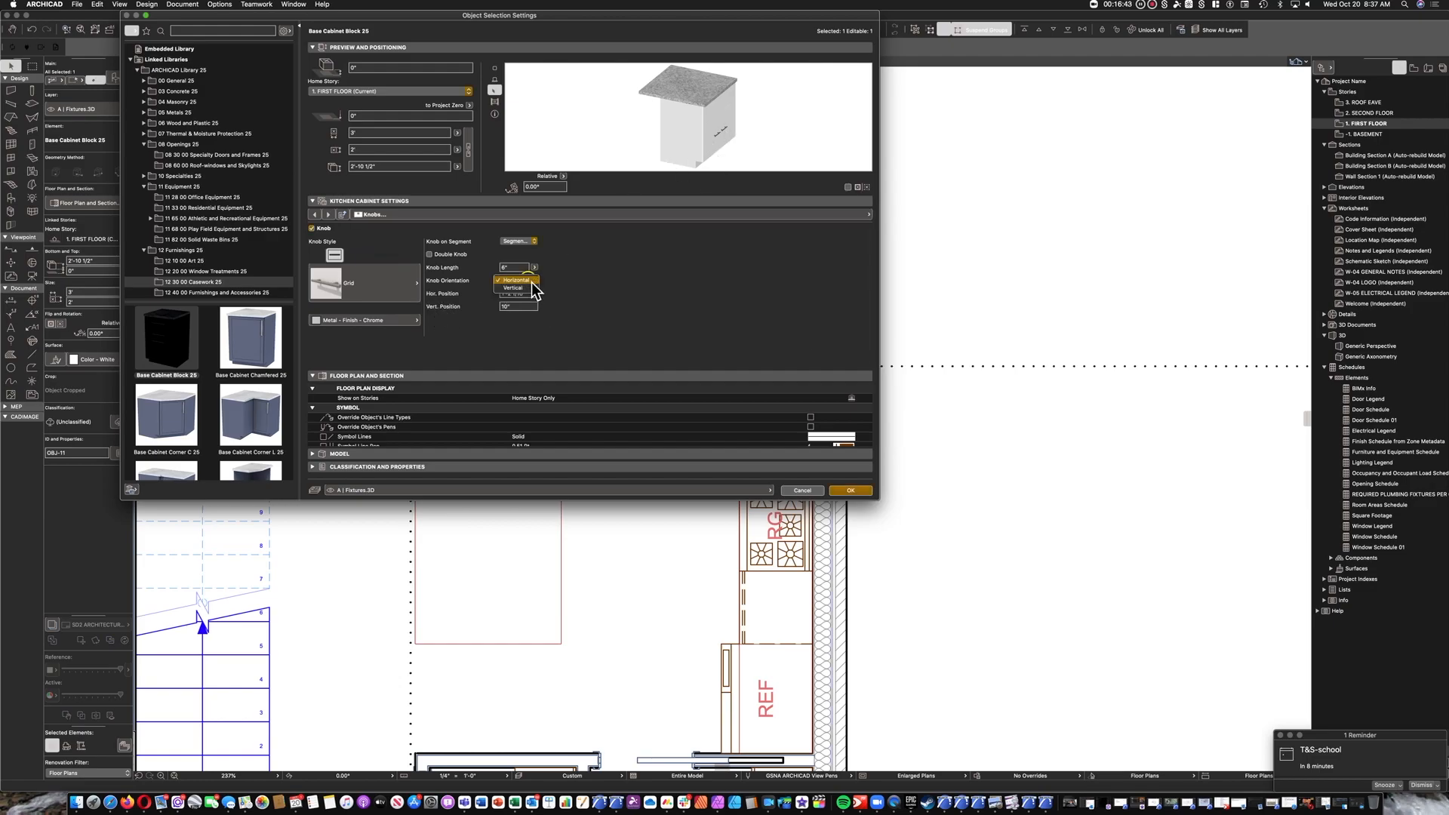
click(531, 281)
click(529, 288)
Set the door knobs' horizontal position to 1'-4" and their vertical position to 1'.
click(532, 306)
key(shift+Tab)
text(1'4)
click(504, 281)
click(532, 293)
click(596, 296)
click(521, 306)
text(1.5)
key(BackSpace)
key(BackSpace)
text(')
Add a sink to the 3' cabinet and choose the Belfast sink type.
click(387, 215)
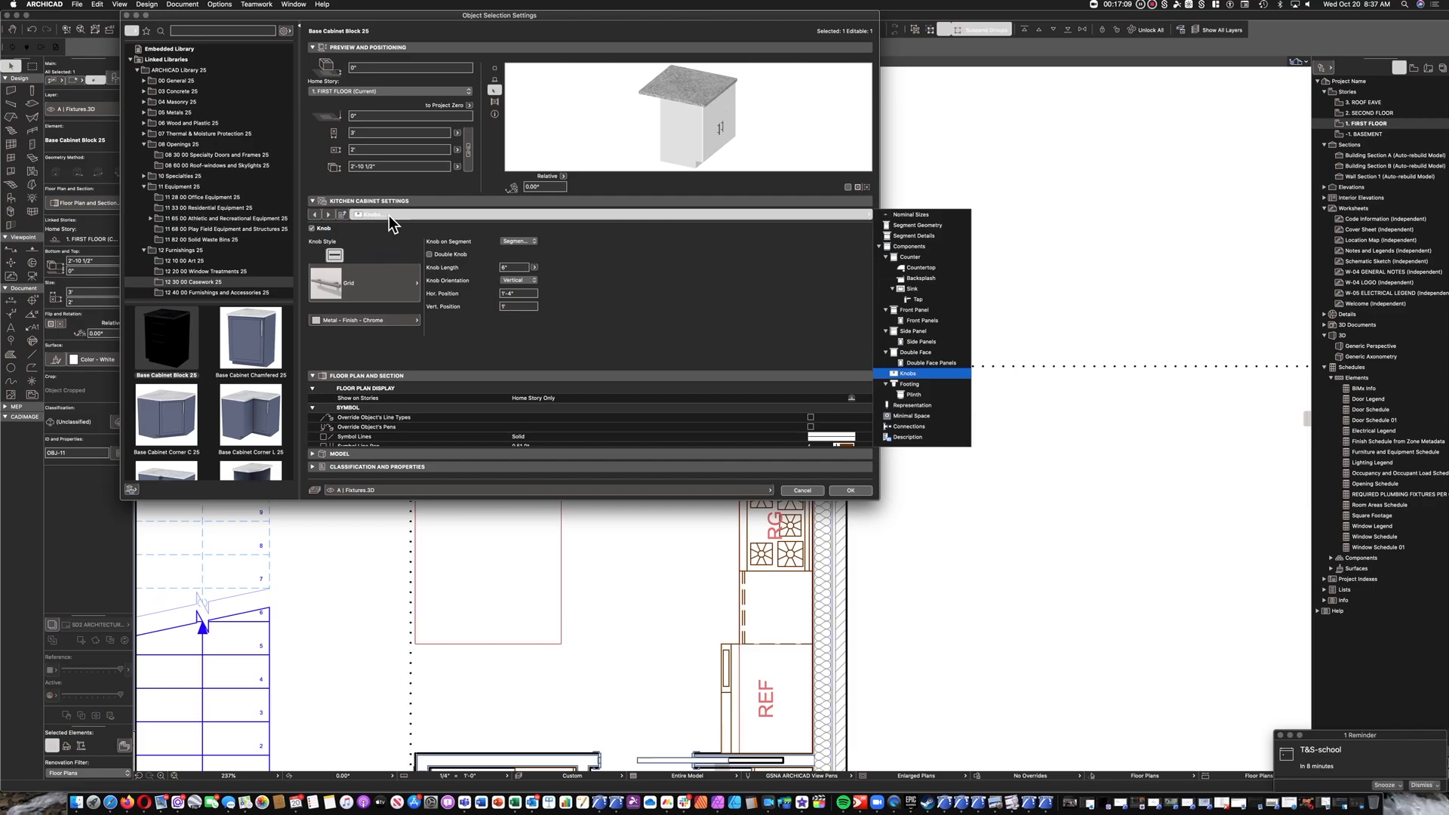
click(915, 289)
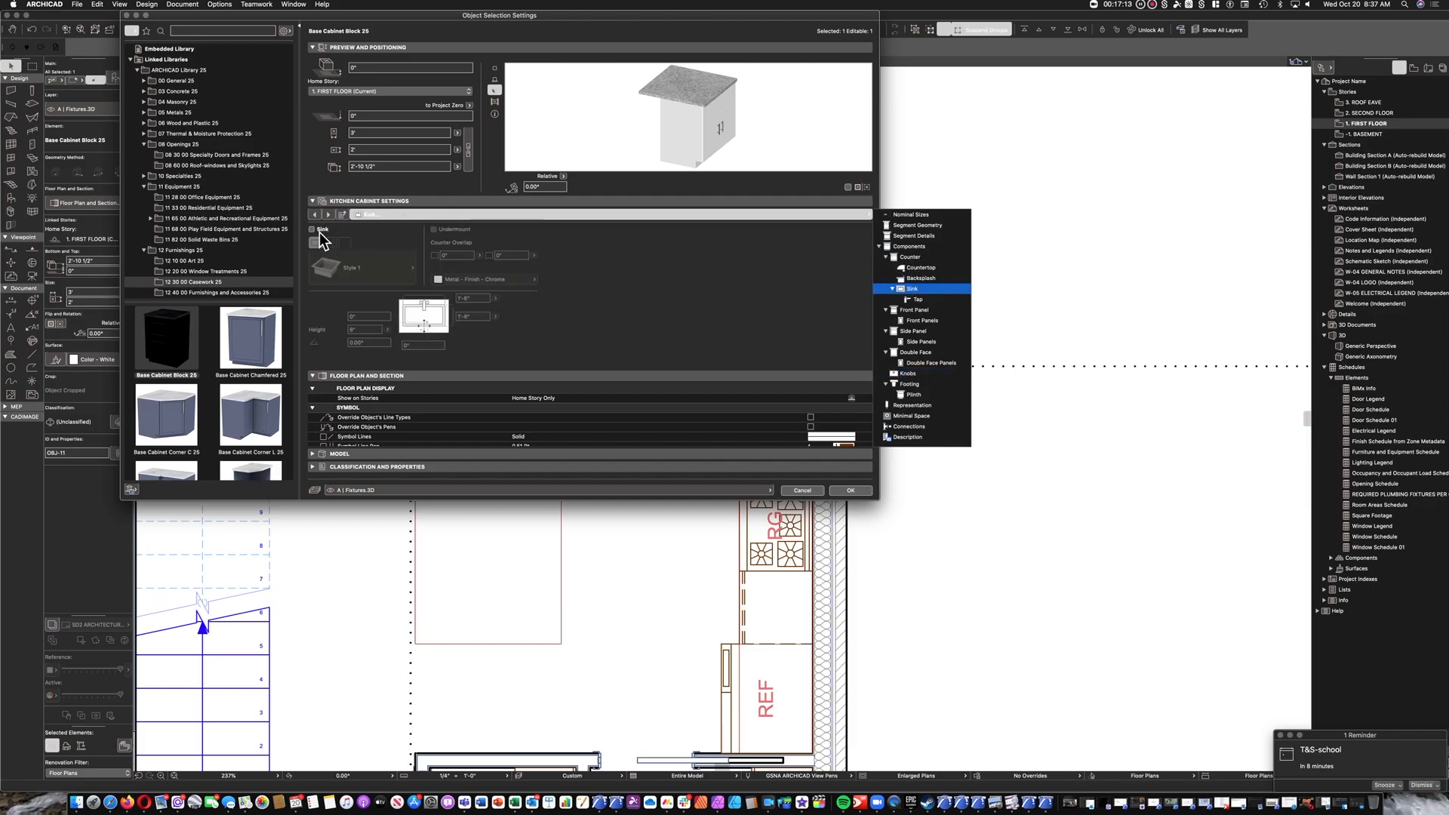
click(314, 229)
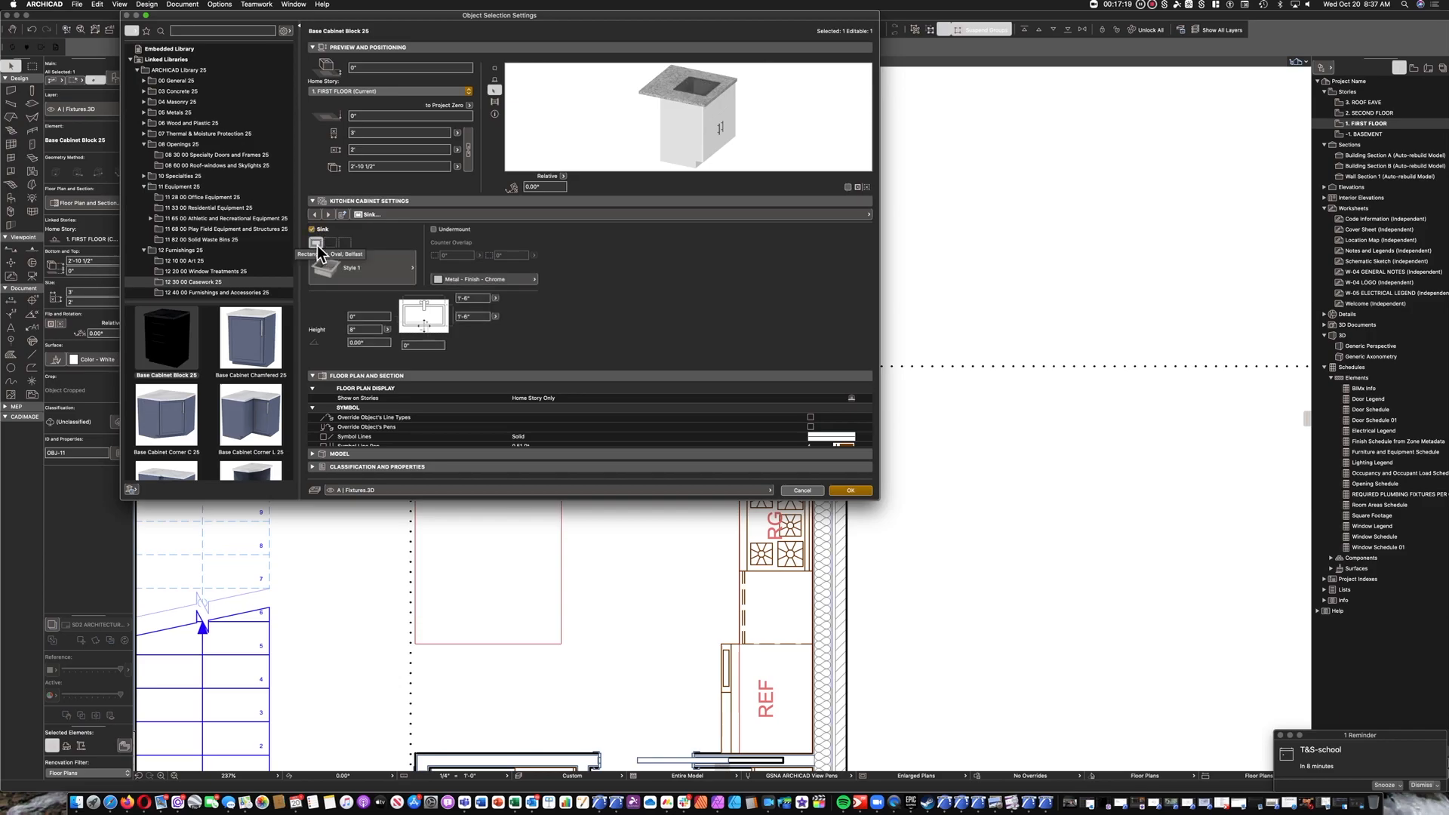
click(345, 242)
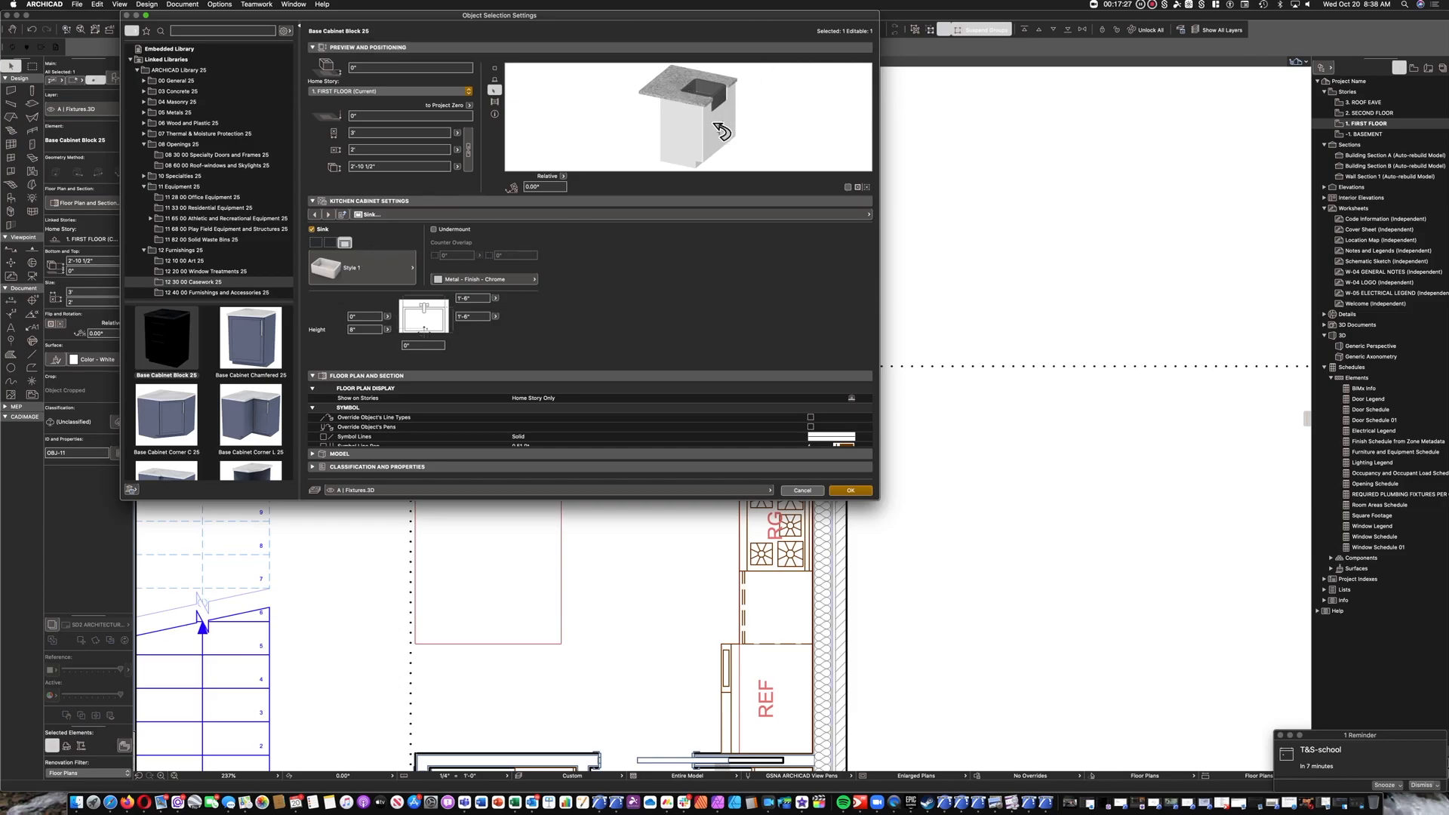
Compare Style 3 and Style 4 for the Belfast sink and choose Style 4.
click(365, 276)
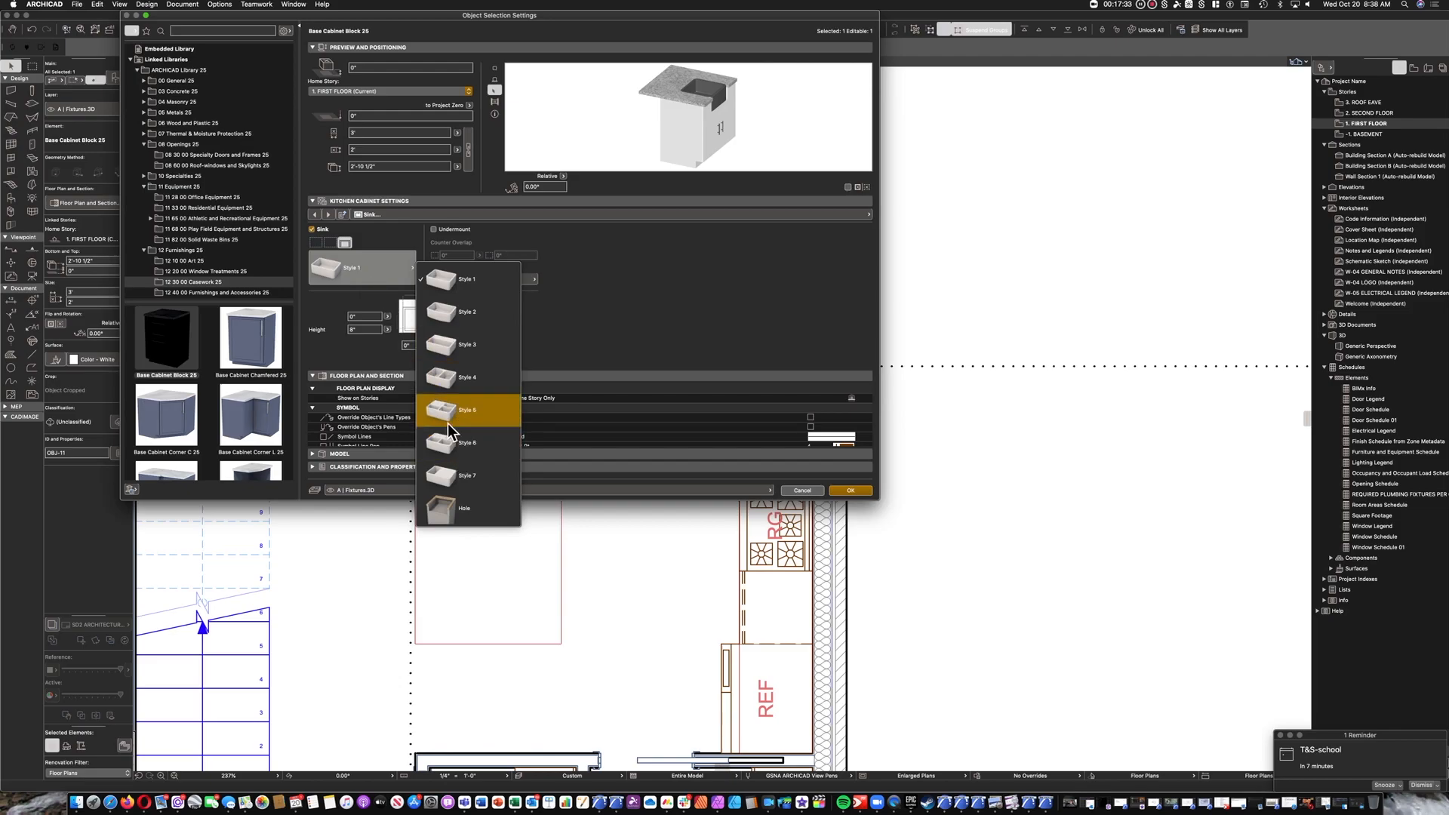
click(448, 382)
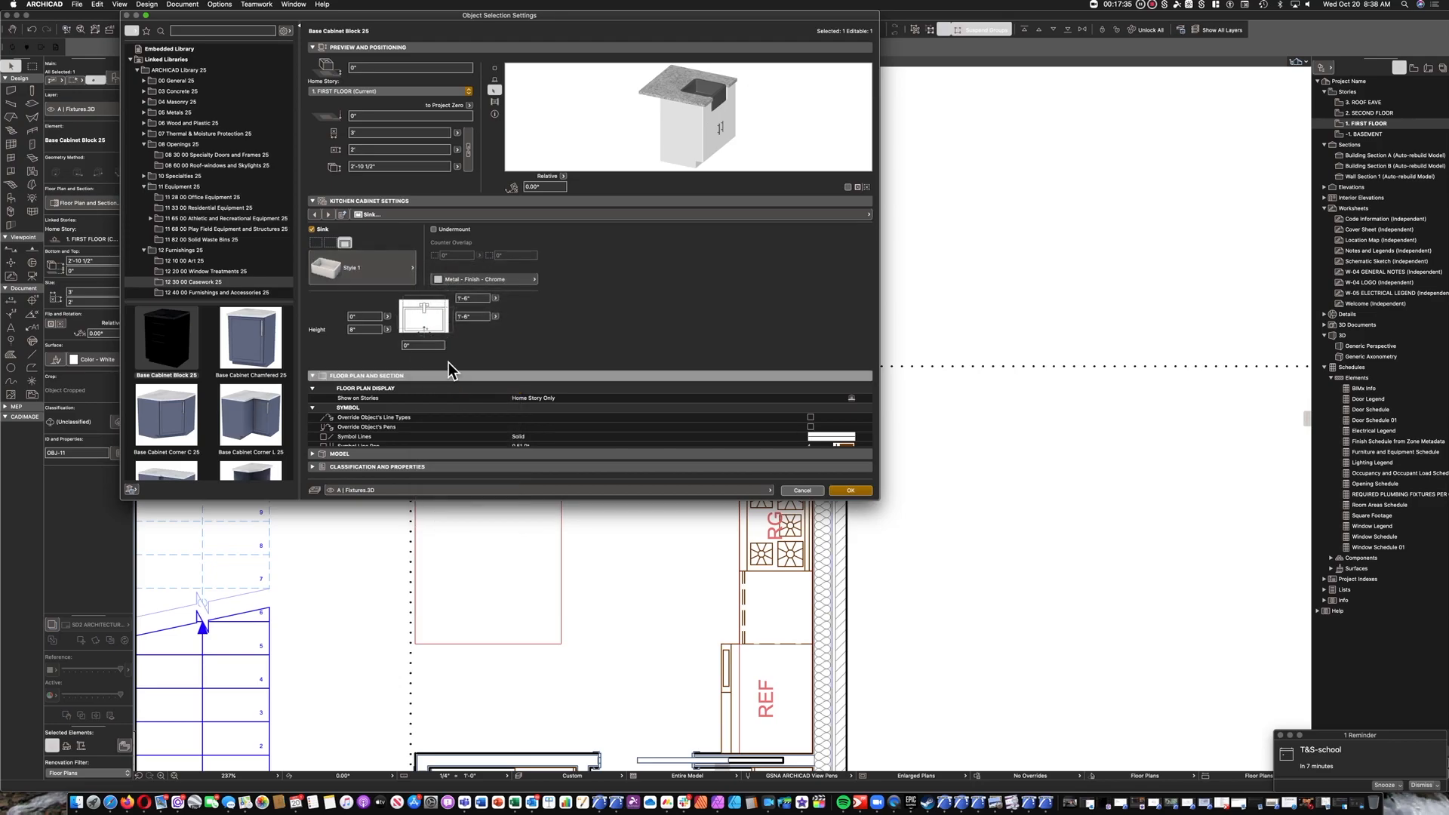
click(363, 278)
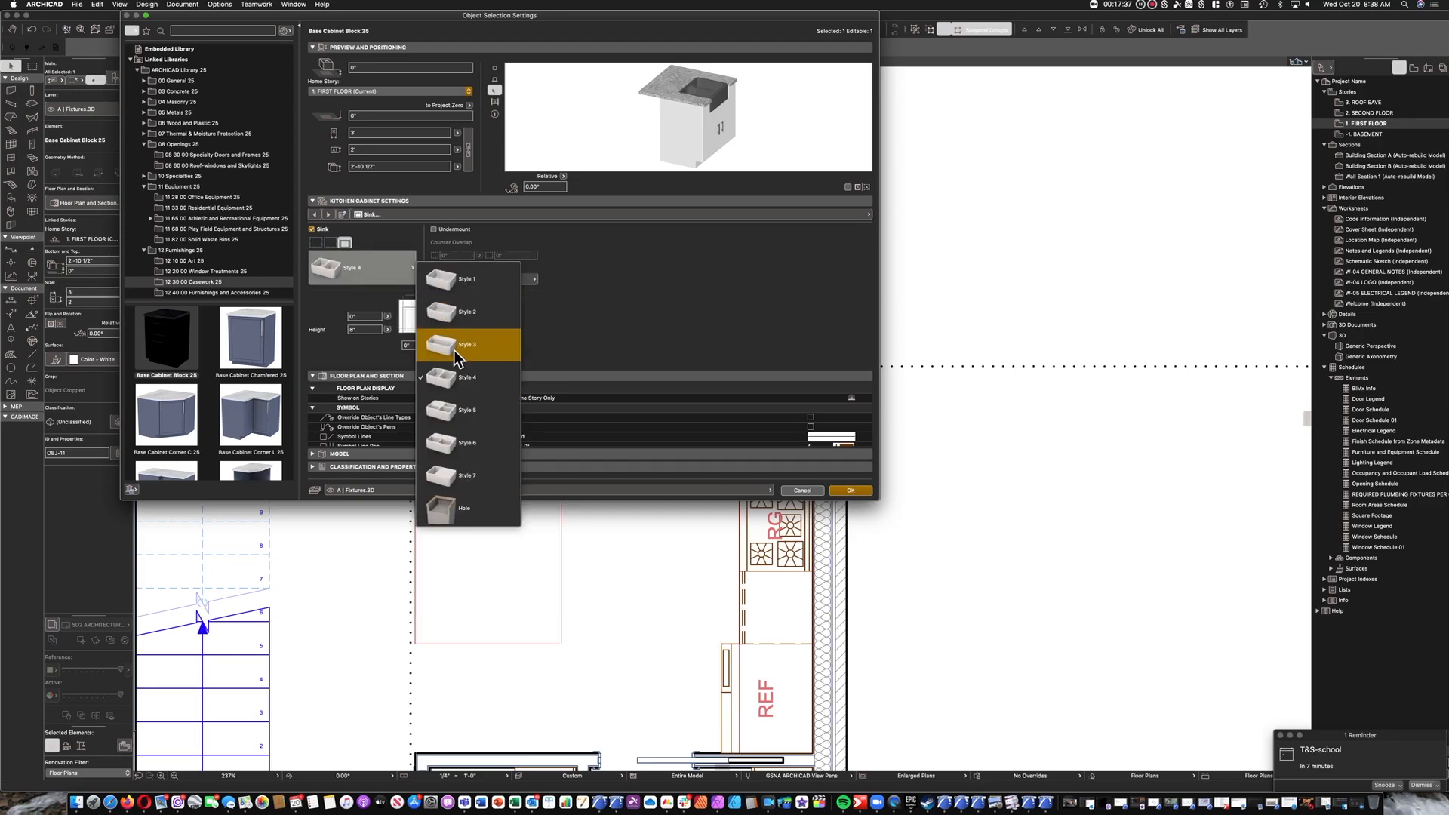
click(449, 384)
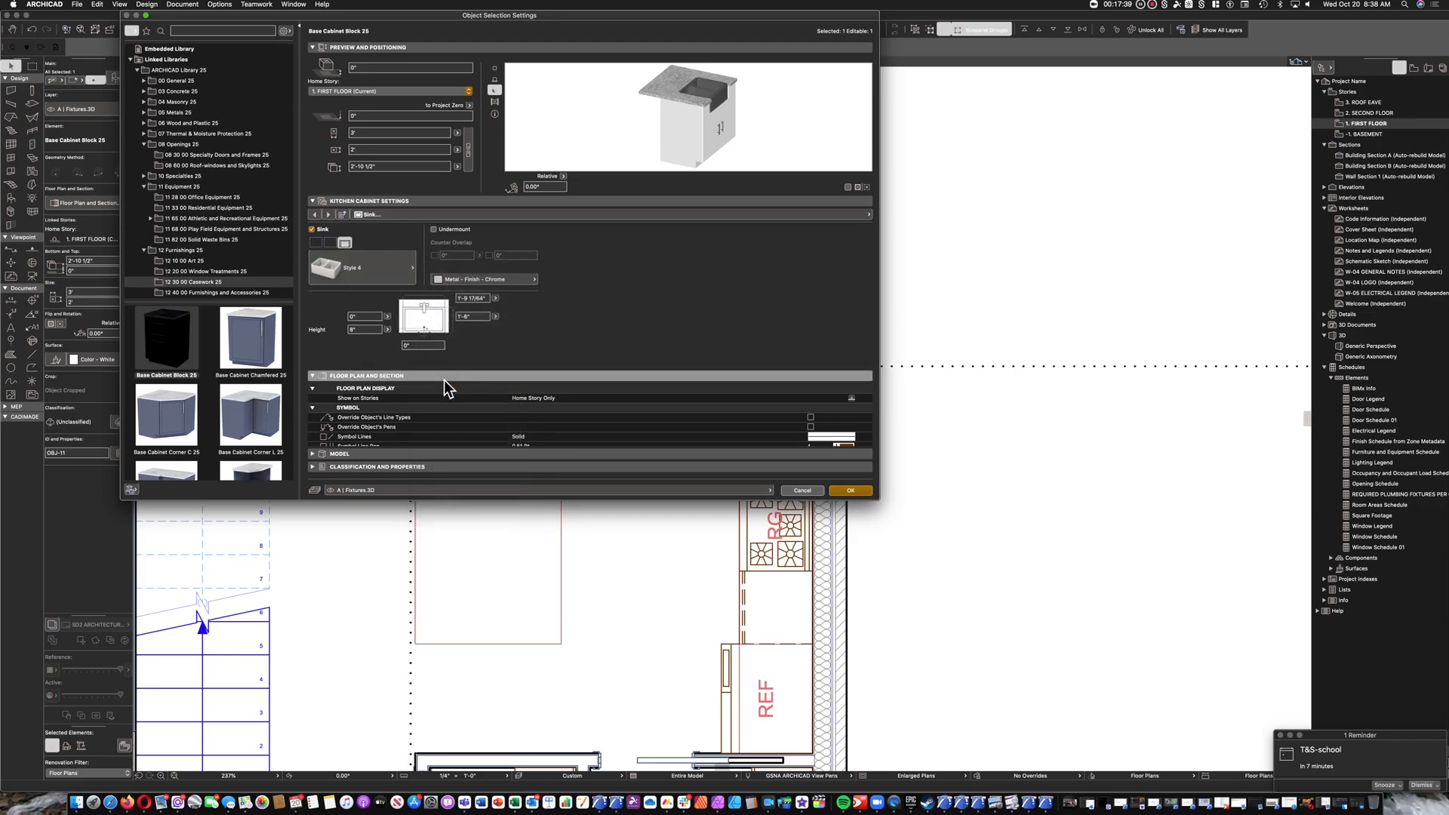
click(371, 259)
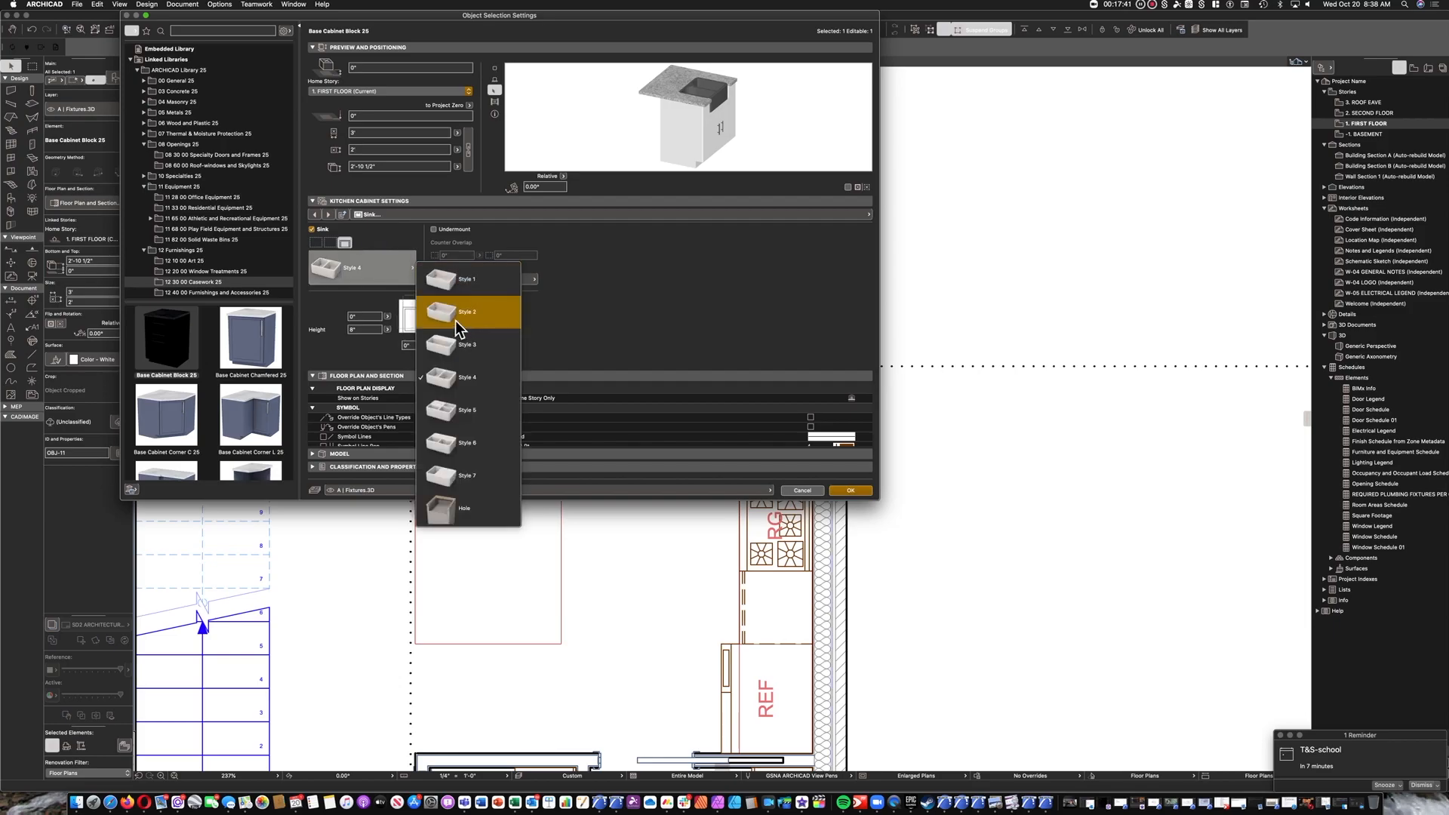
click(454, 350)
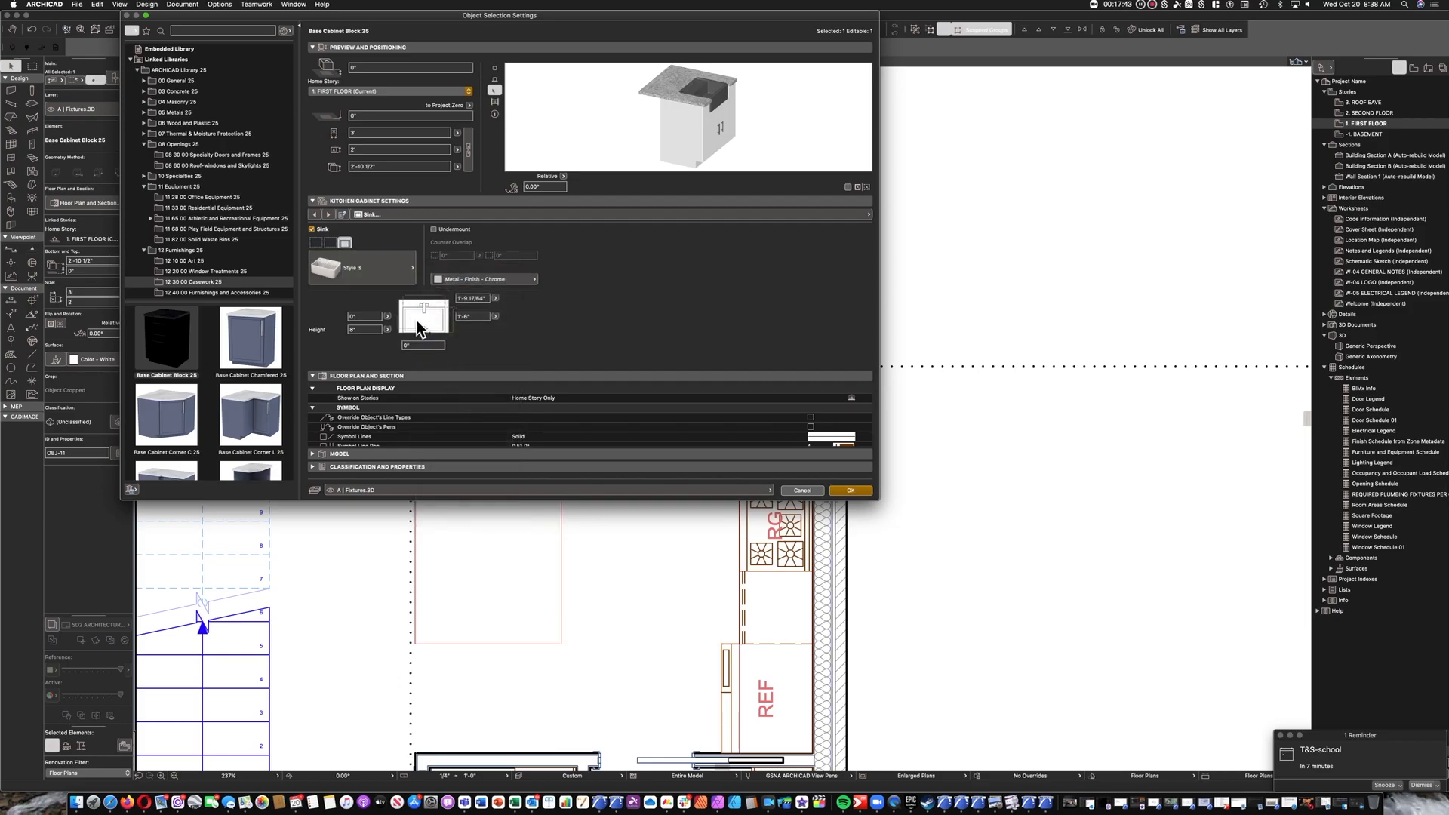
click(404, 276)
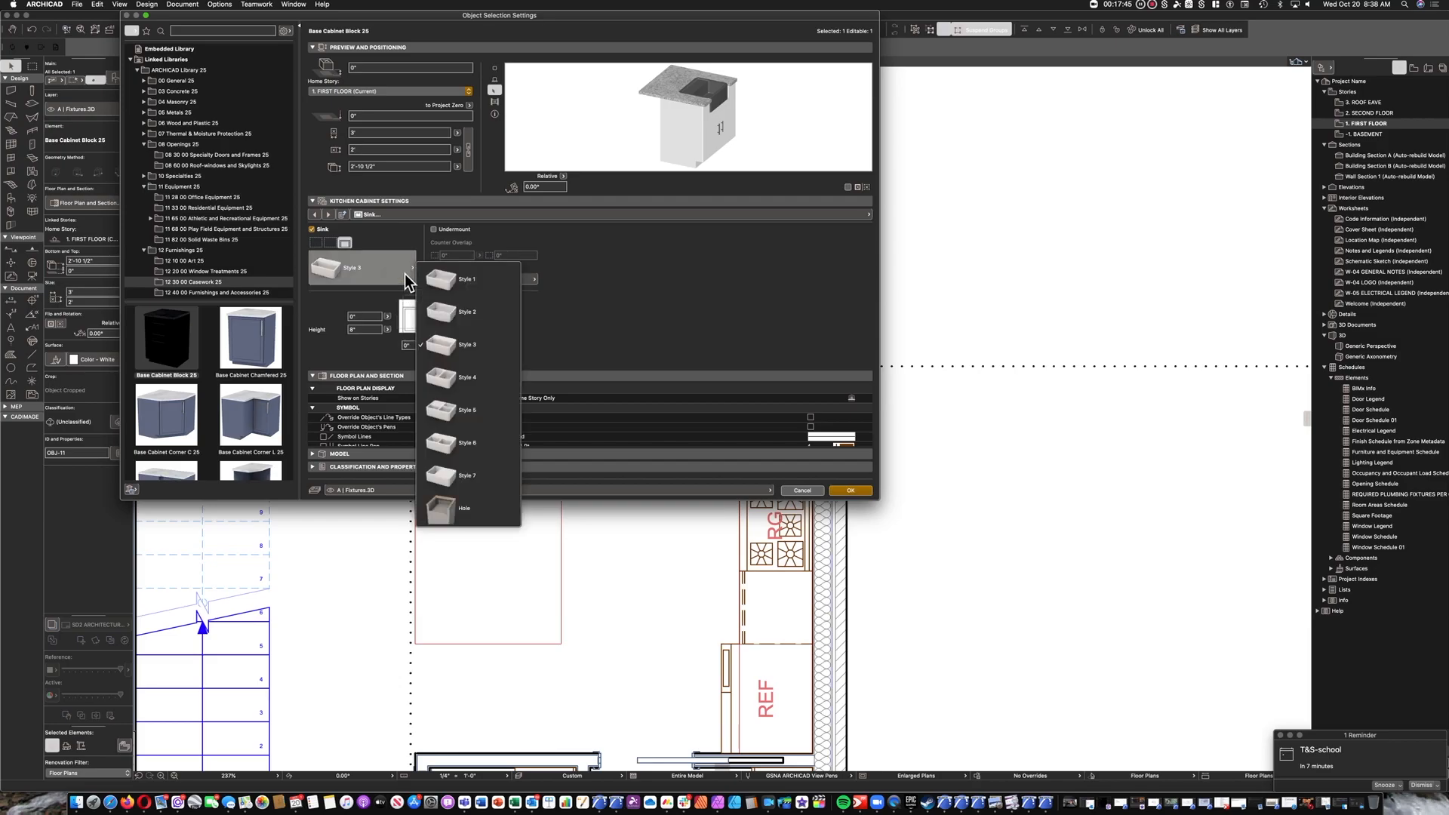
click(451, 378)
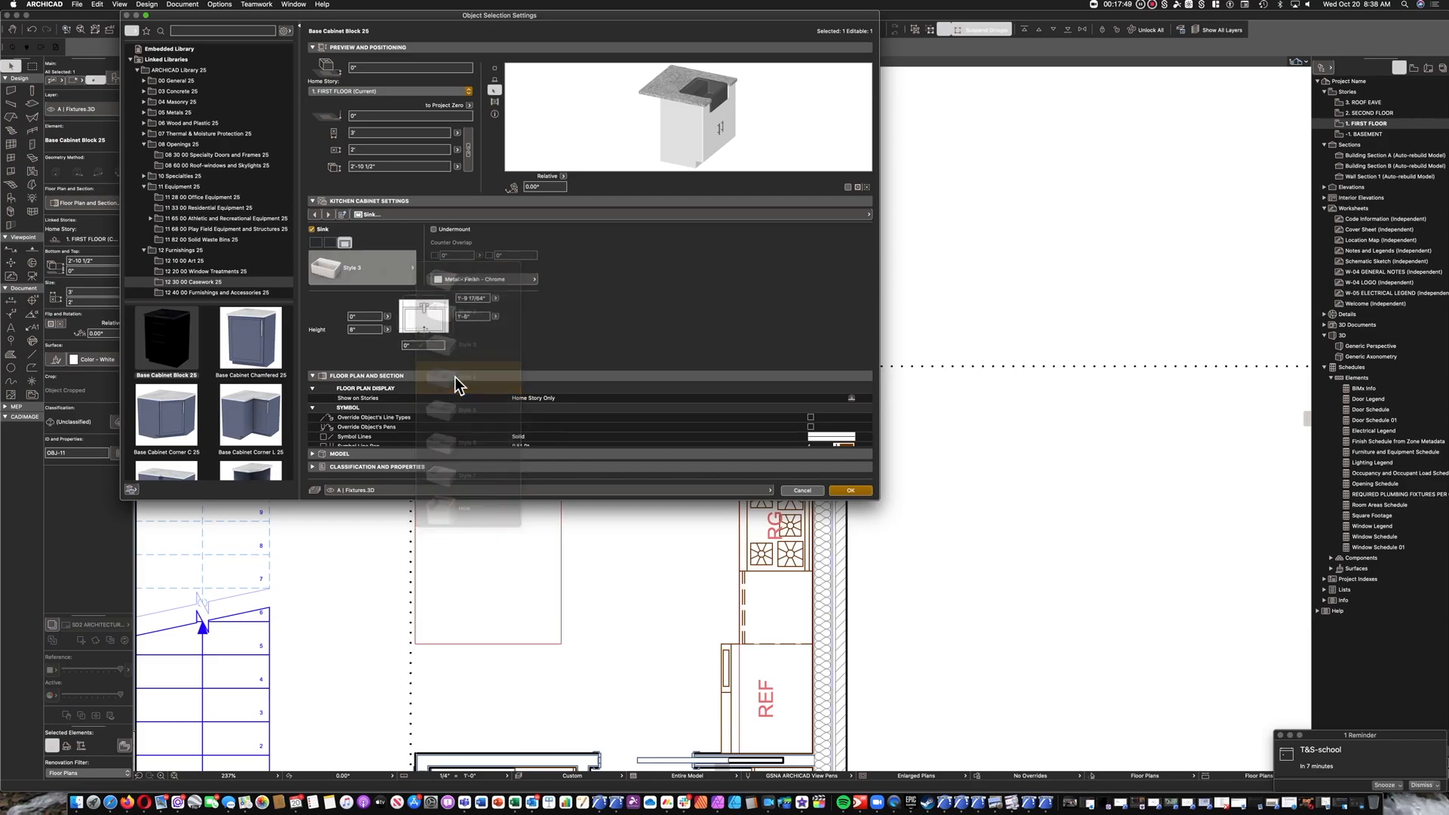
Size the sink to 2'-8" wide and 1'-8" deep.
click(471, 316)
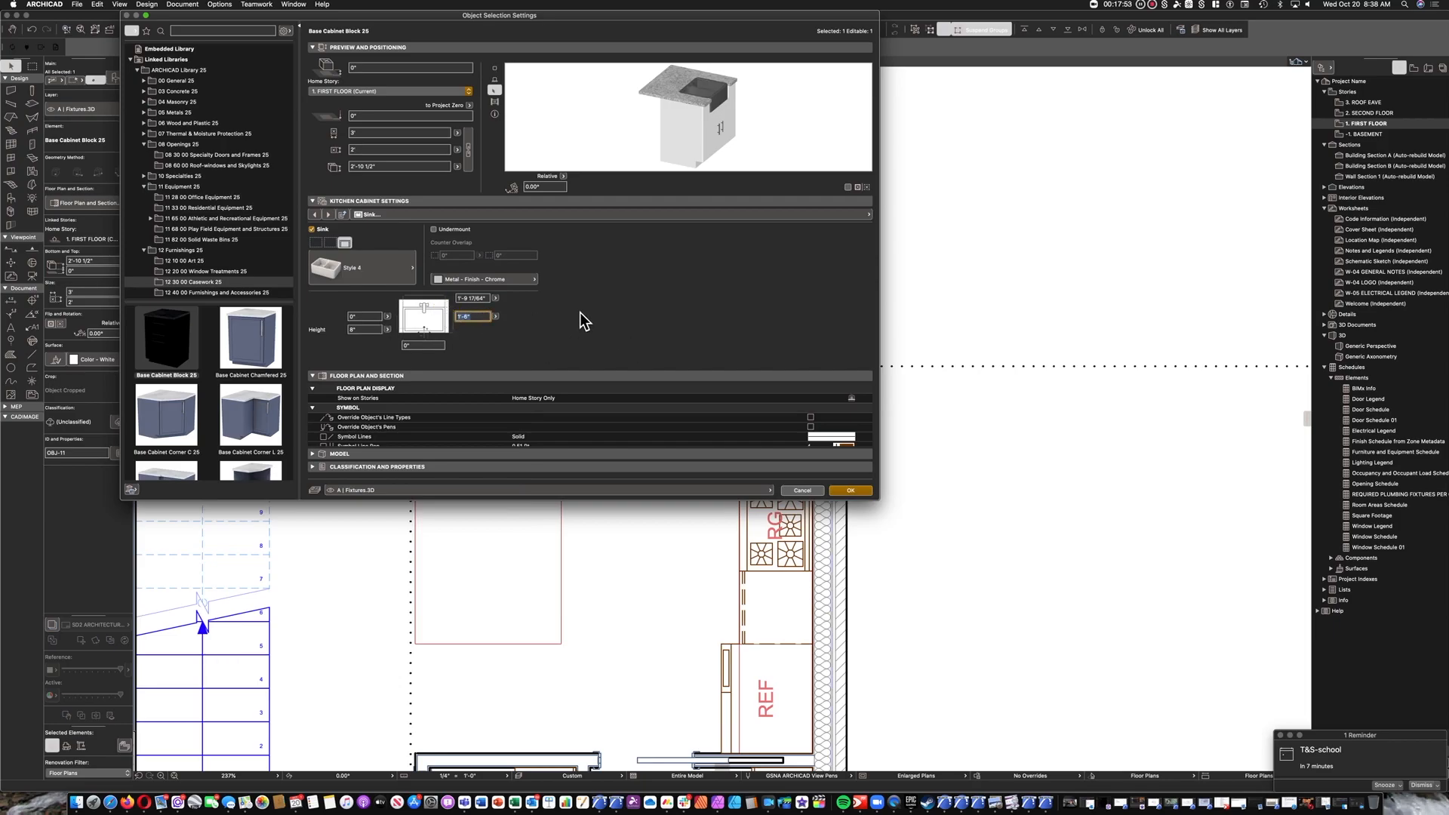
text(1'8)
click(483, 298)
text(2'8)
key(Return)
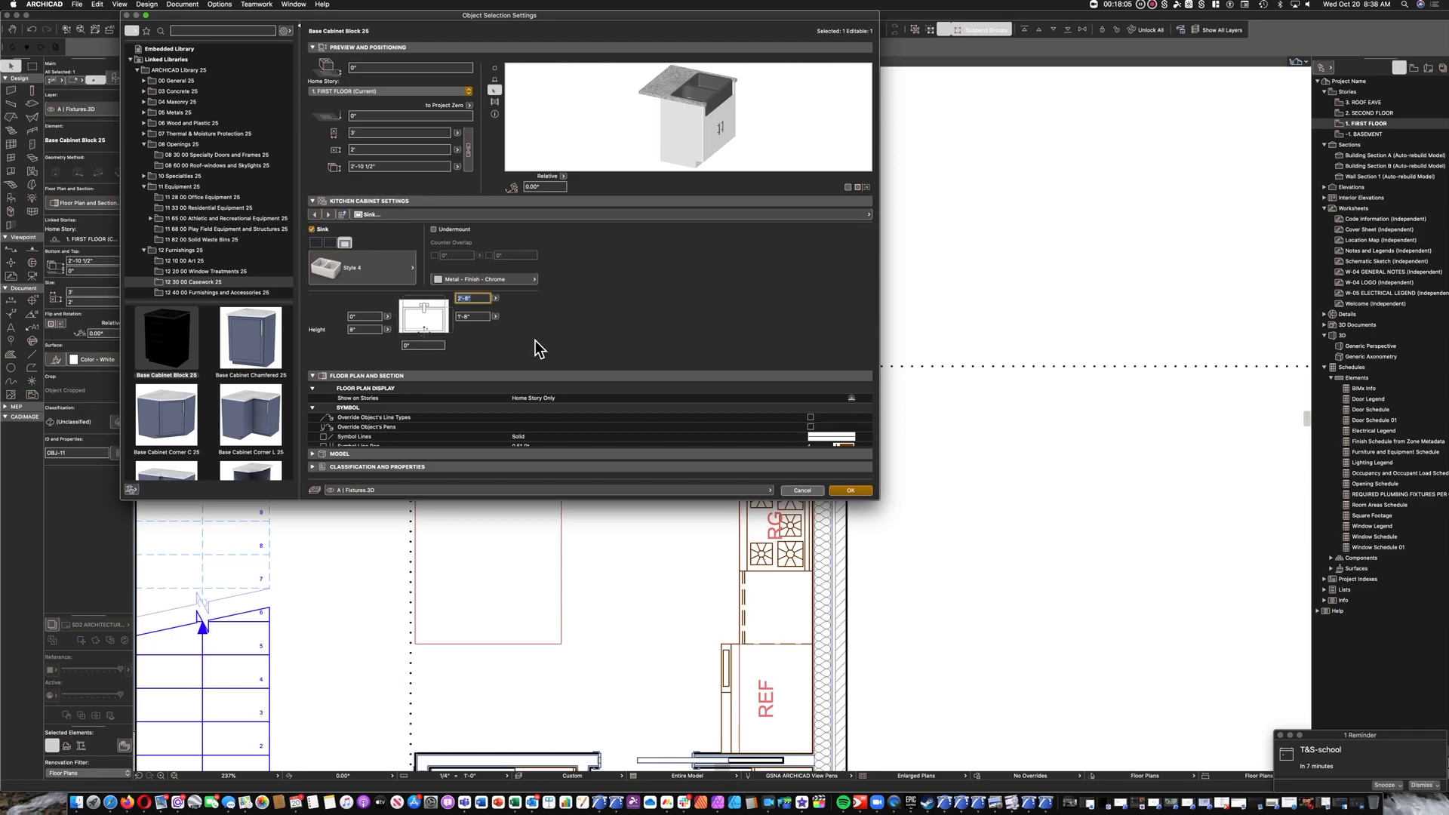
Try a 2" side-to-side offset for the sink.
click(421, 346)
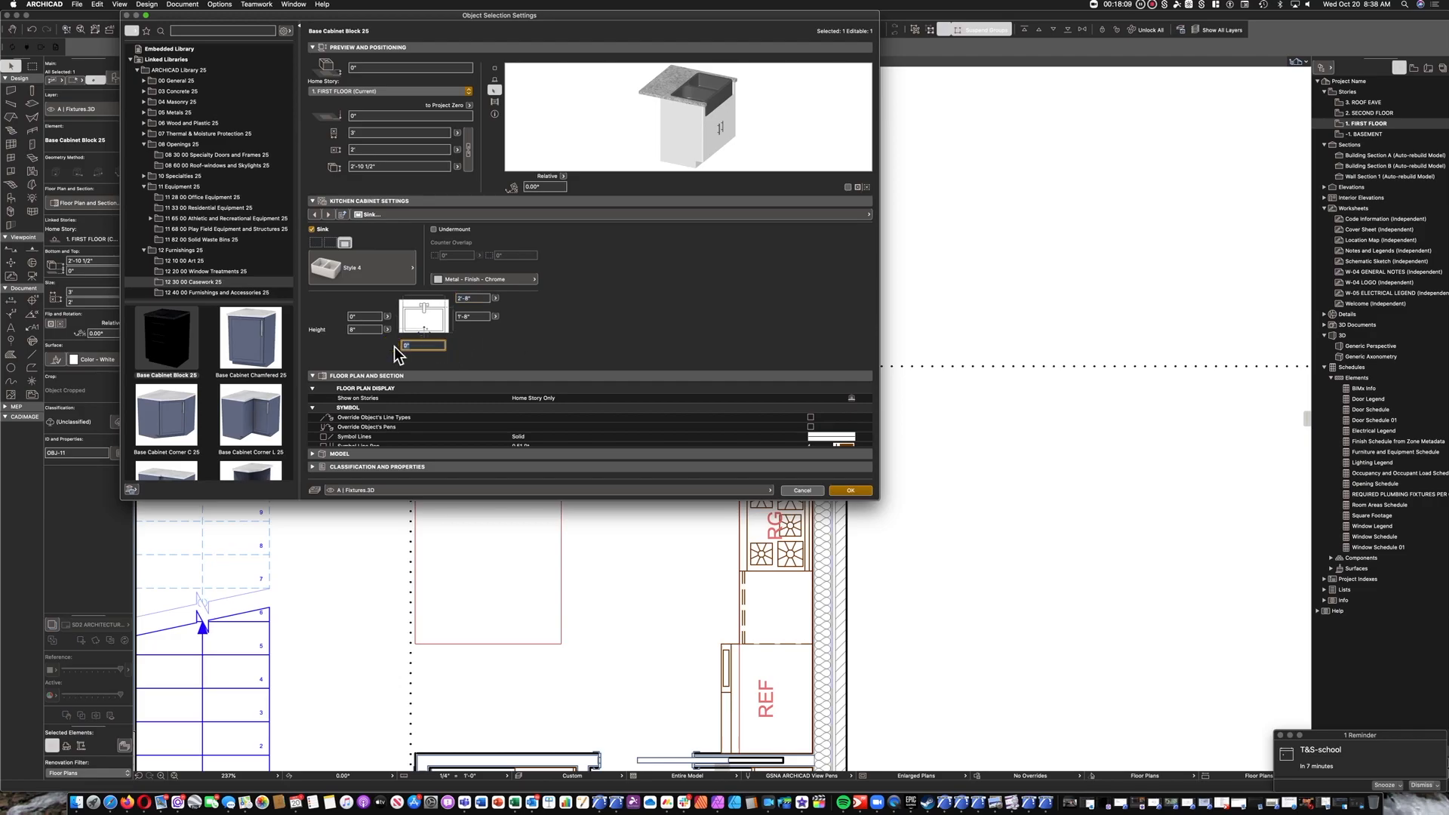
text(2)
click(540, 344)
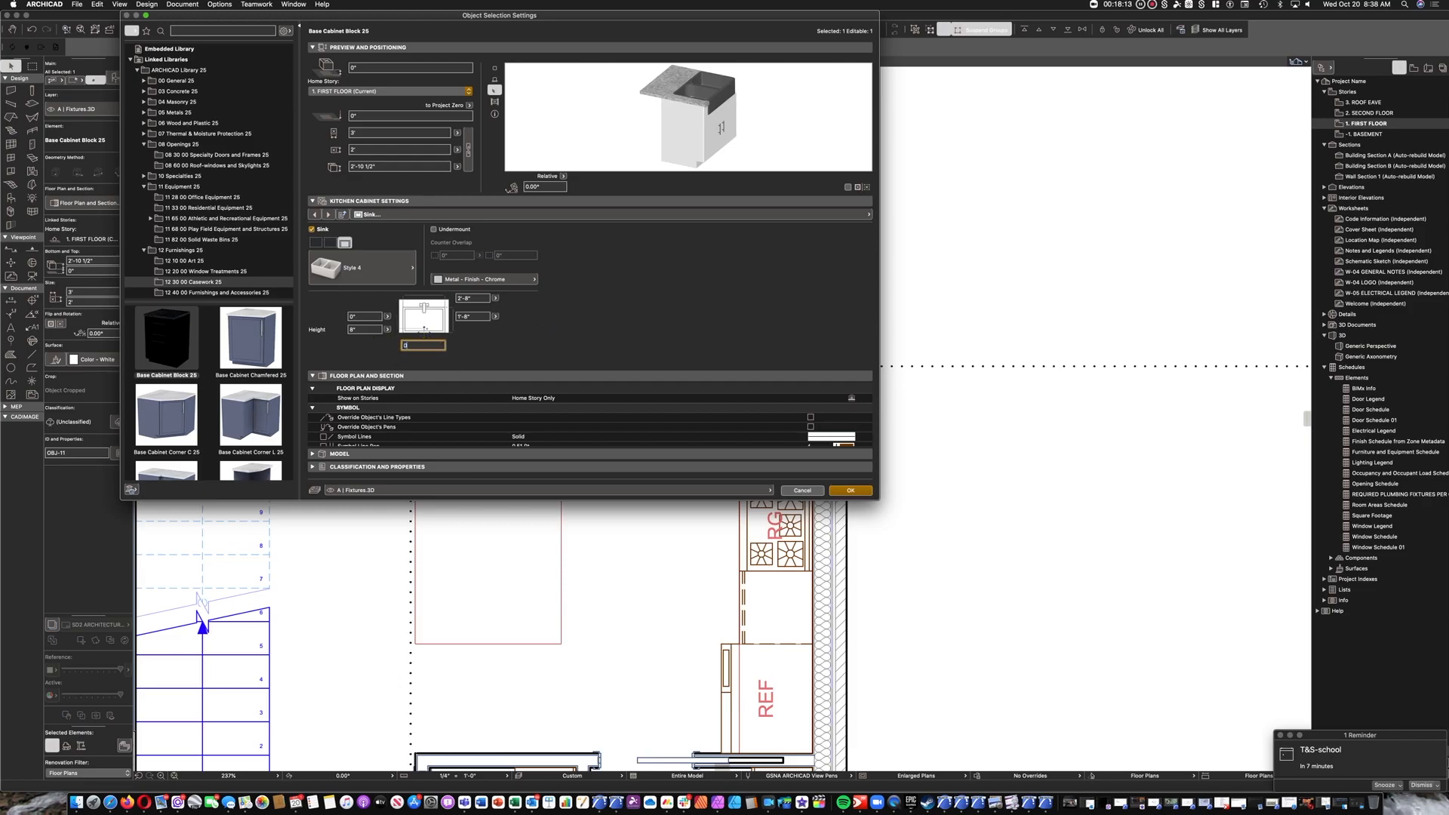
click(556, 338)
Try a 2" front-to-back offset for the sink and replace it with a negative offset.
click(370, 316)
text(2)
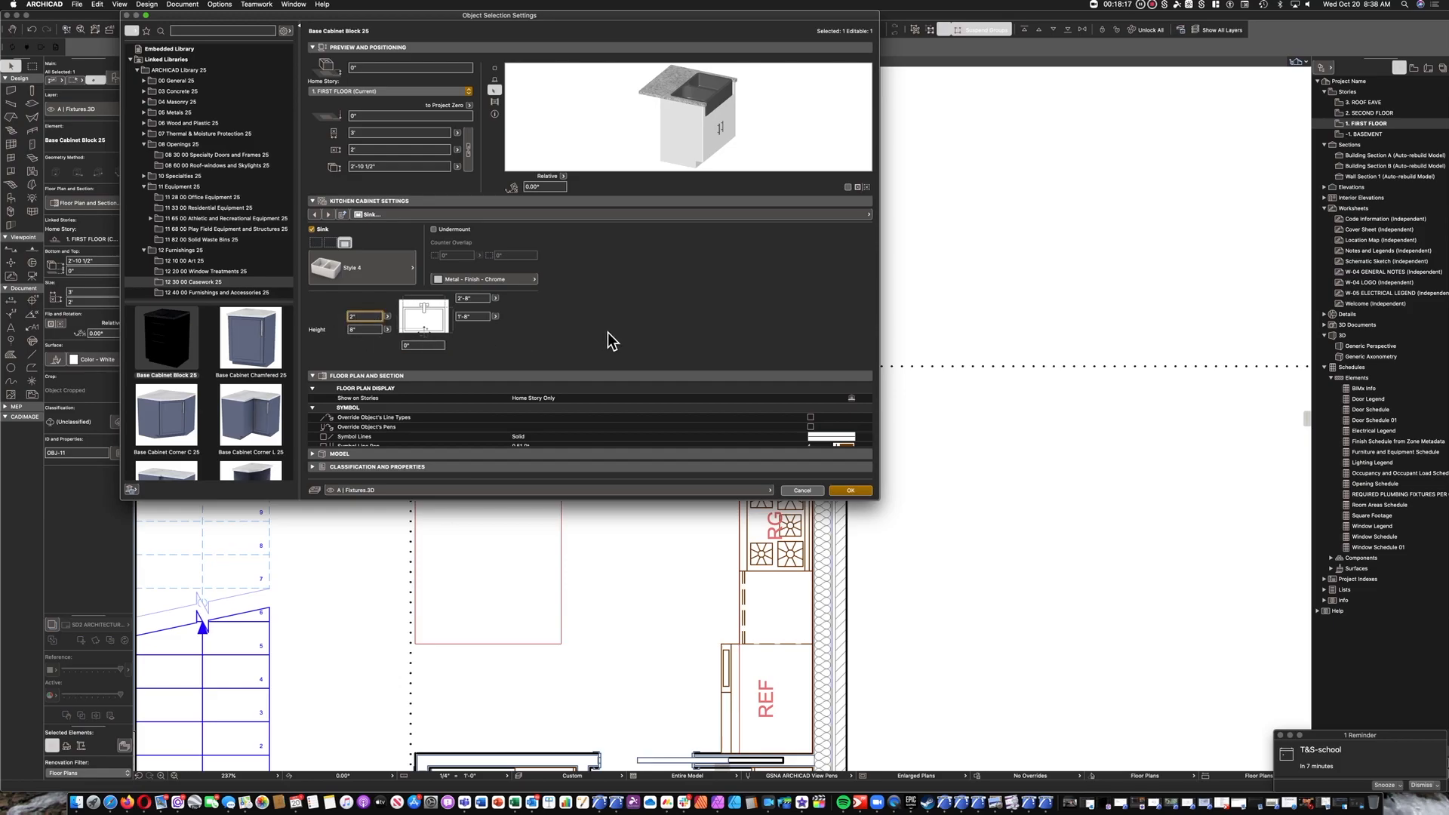
click(601, 333)
click(370, 319)
drag(370, 318, 330, 318)
text(-)
click(633, 333)
Add a tap to the sink as a Two Handle Mixer in Style 3.
click(328, 215)
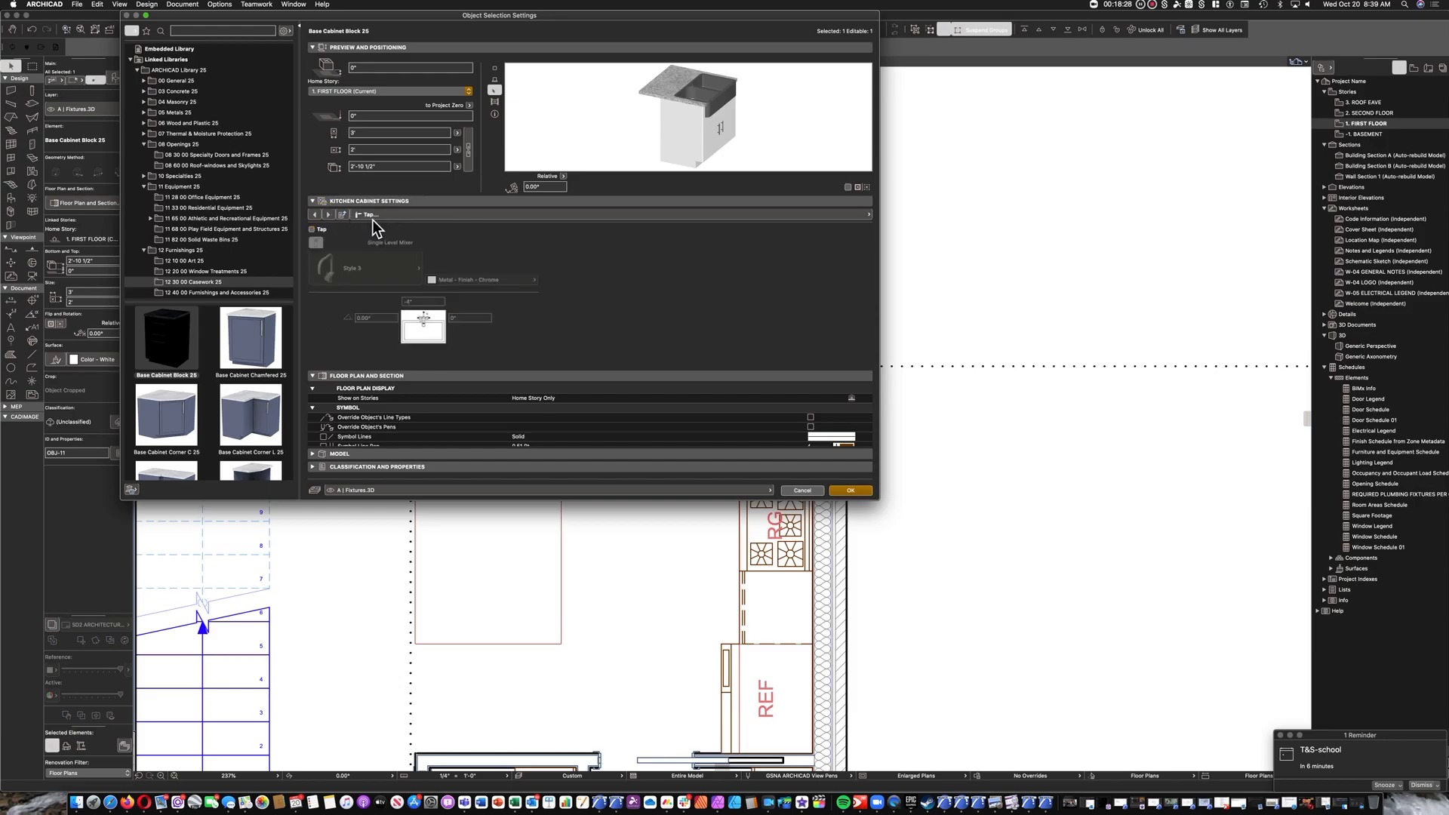
click(315, 230)
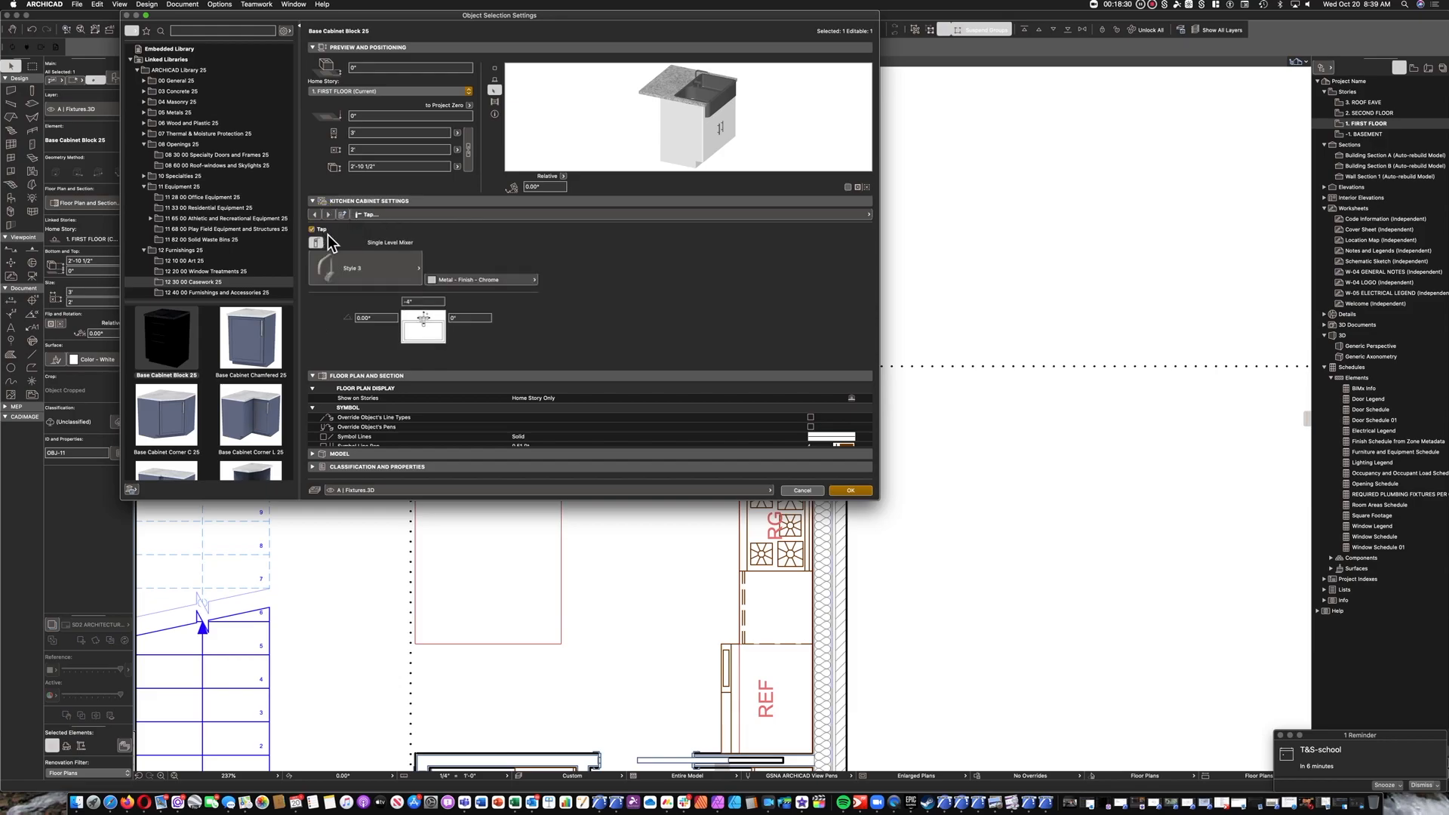
click(386, 270)
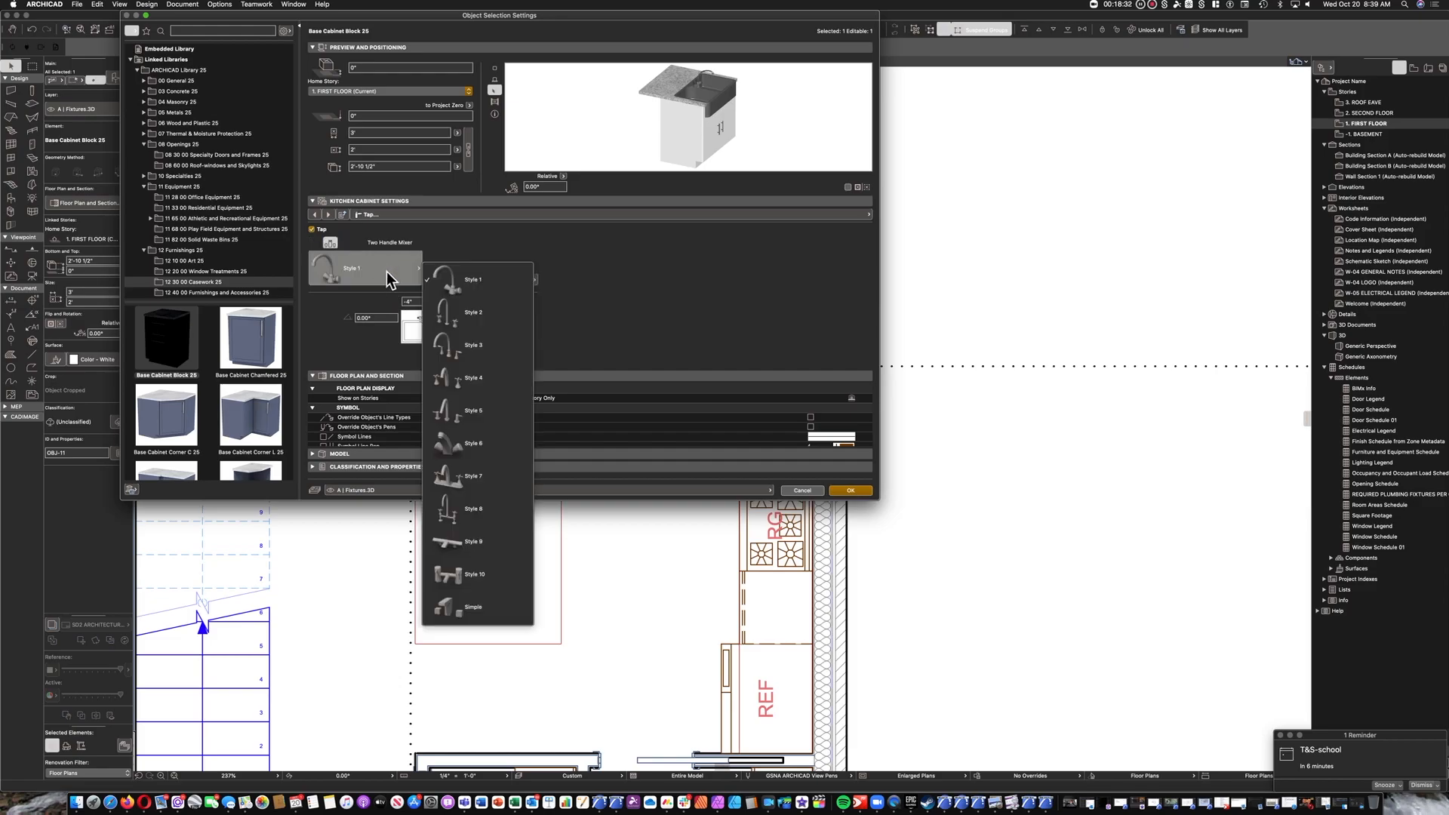
click(465, 352)
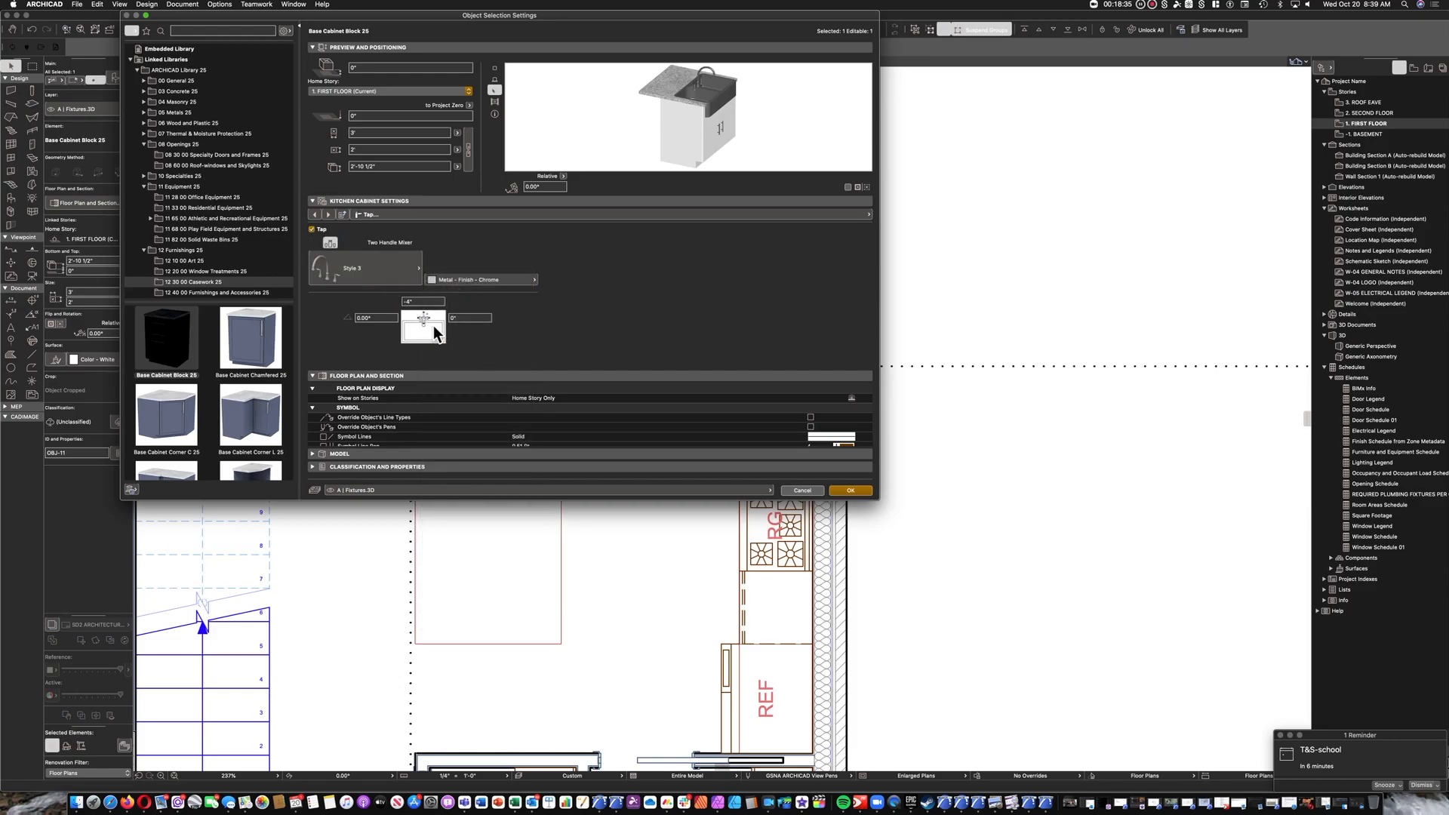
Set the tap's side-to-side offset to 0 and accept the 3' cabinet's settings.
click(440, 323)
text(4)
drag(477, 320, 376, 298)
text(0)
key(Return)
key(Return)
click(850, 490)
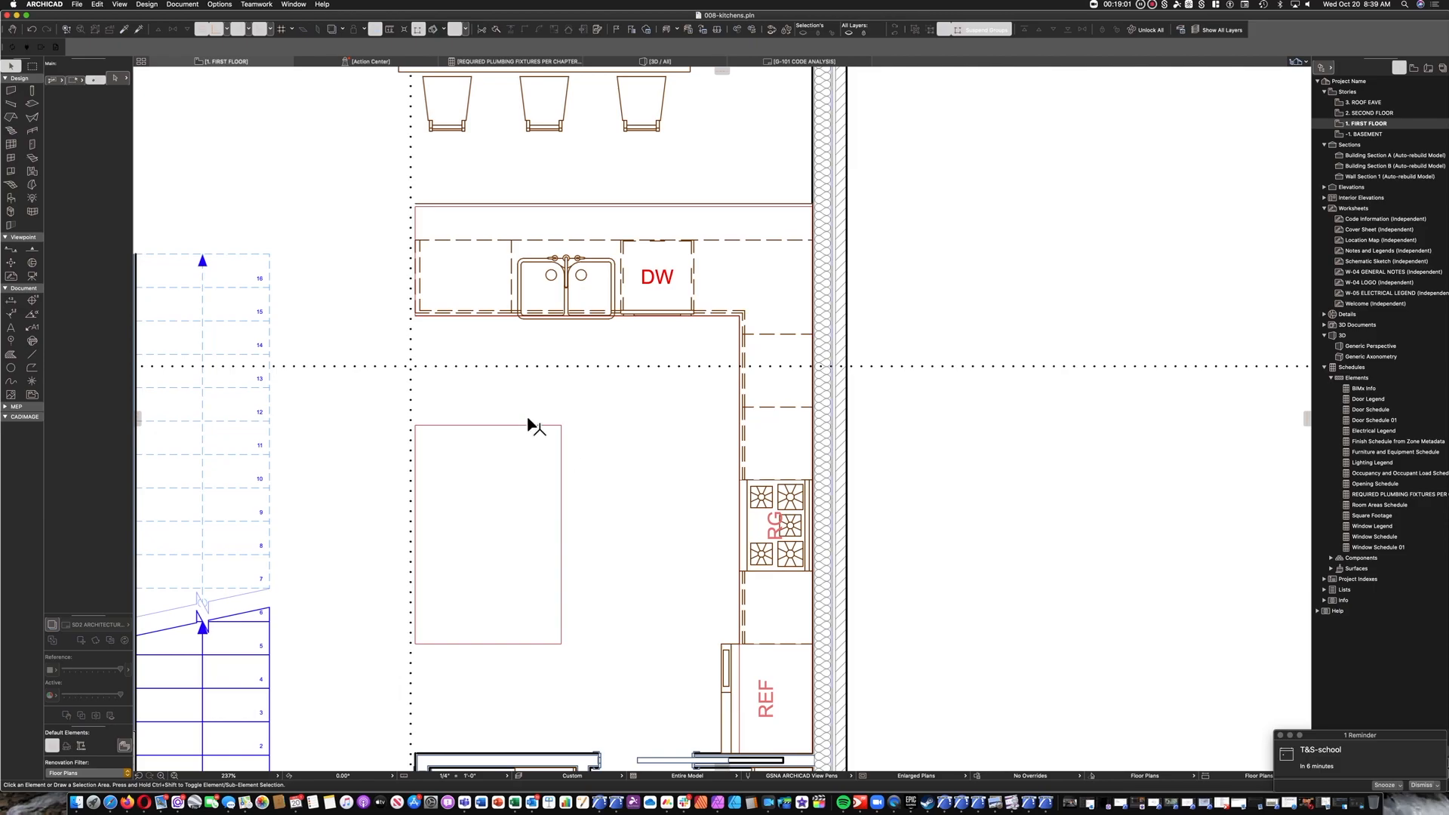
Copy the peninsula's end cabinet into the island outline, placing its front corner at the midpoint of the outline's right edge.
click(472, 293)
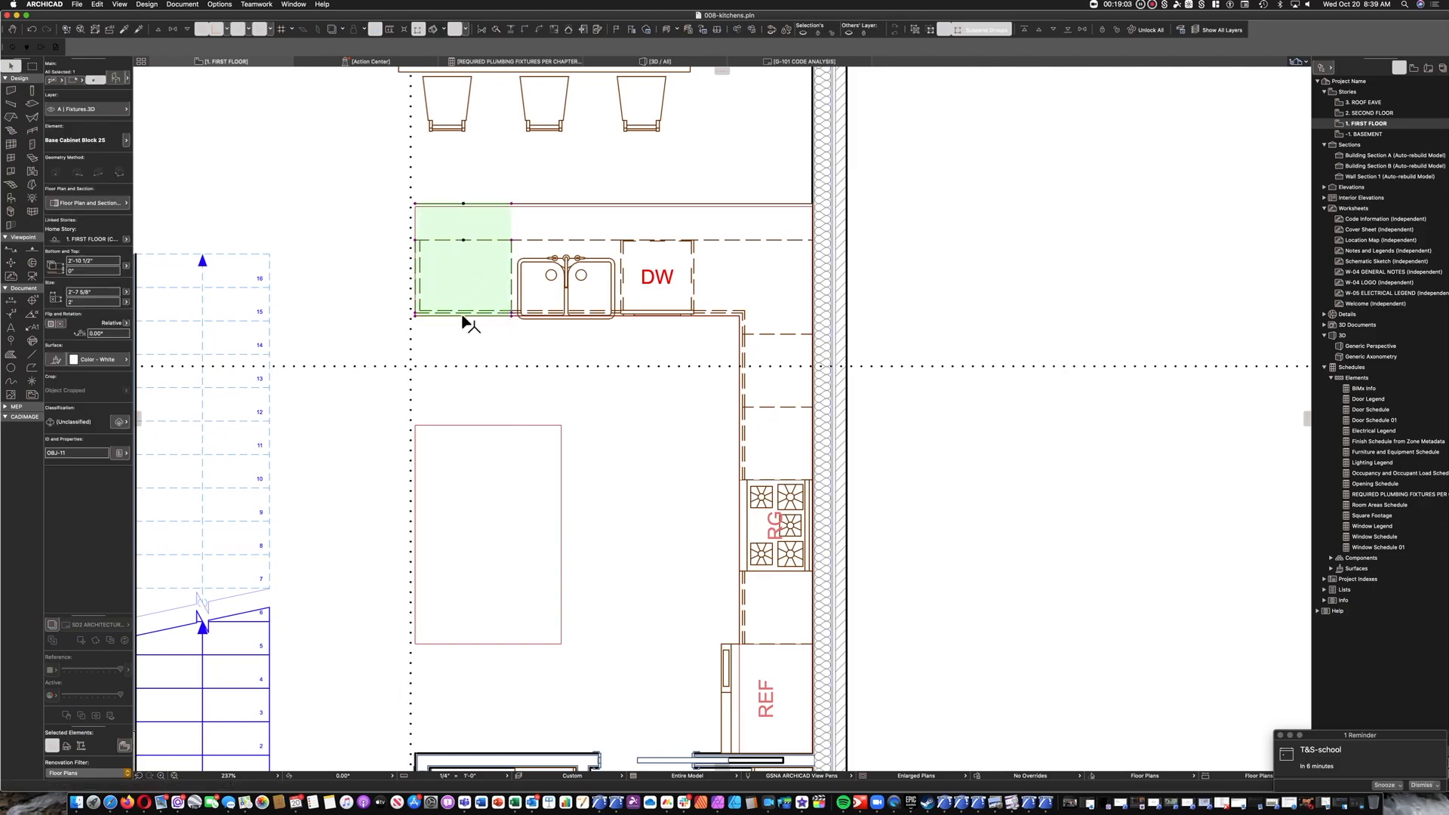
click(513, 314)
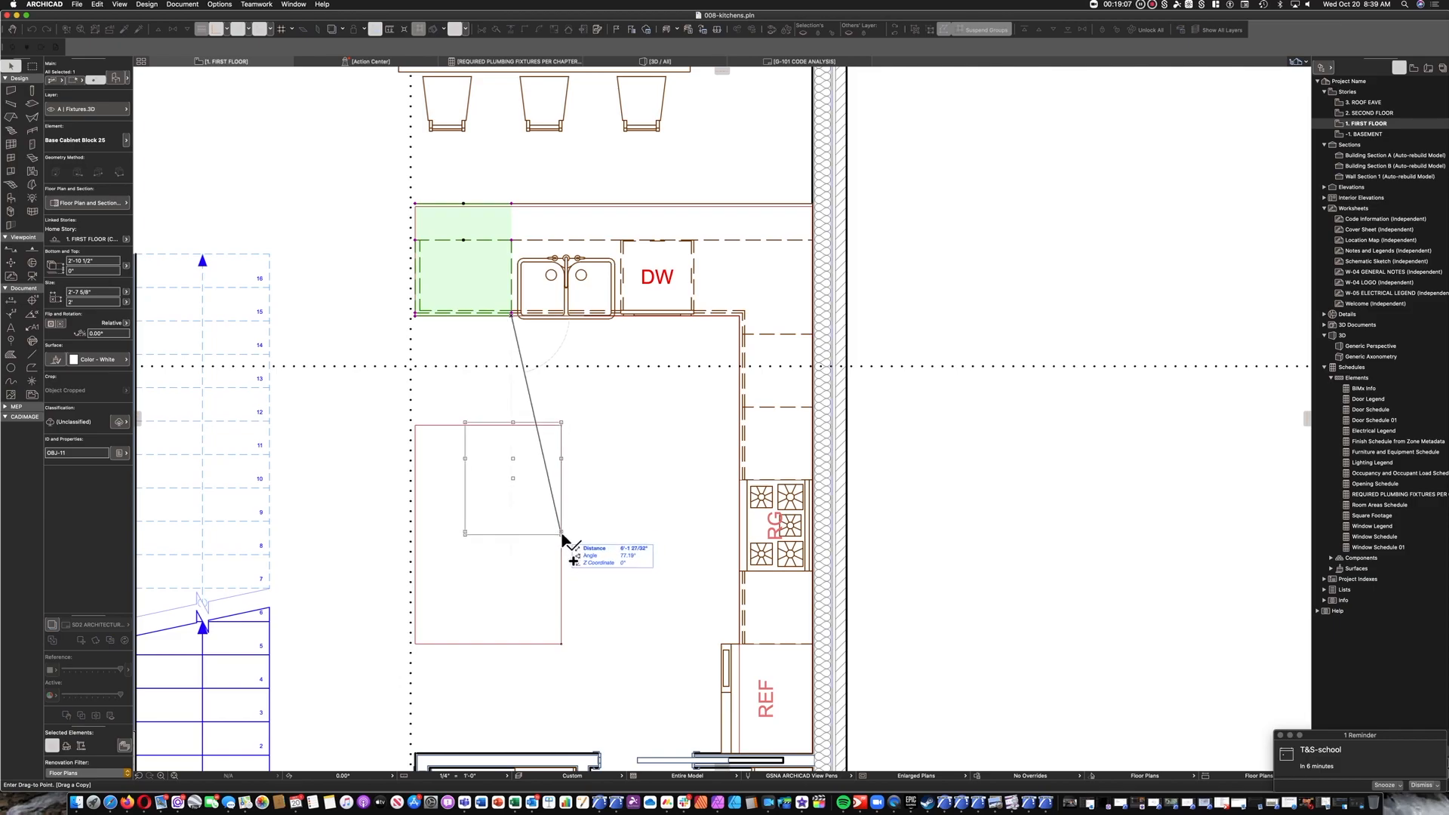
click(563, 535)
Rotate the copied cabinet 90° about its front corner and stretch its width to 3' at the island outline's lower edge.
key(super+e)
click(560, 534)
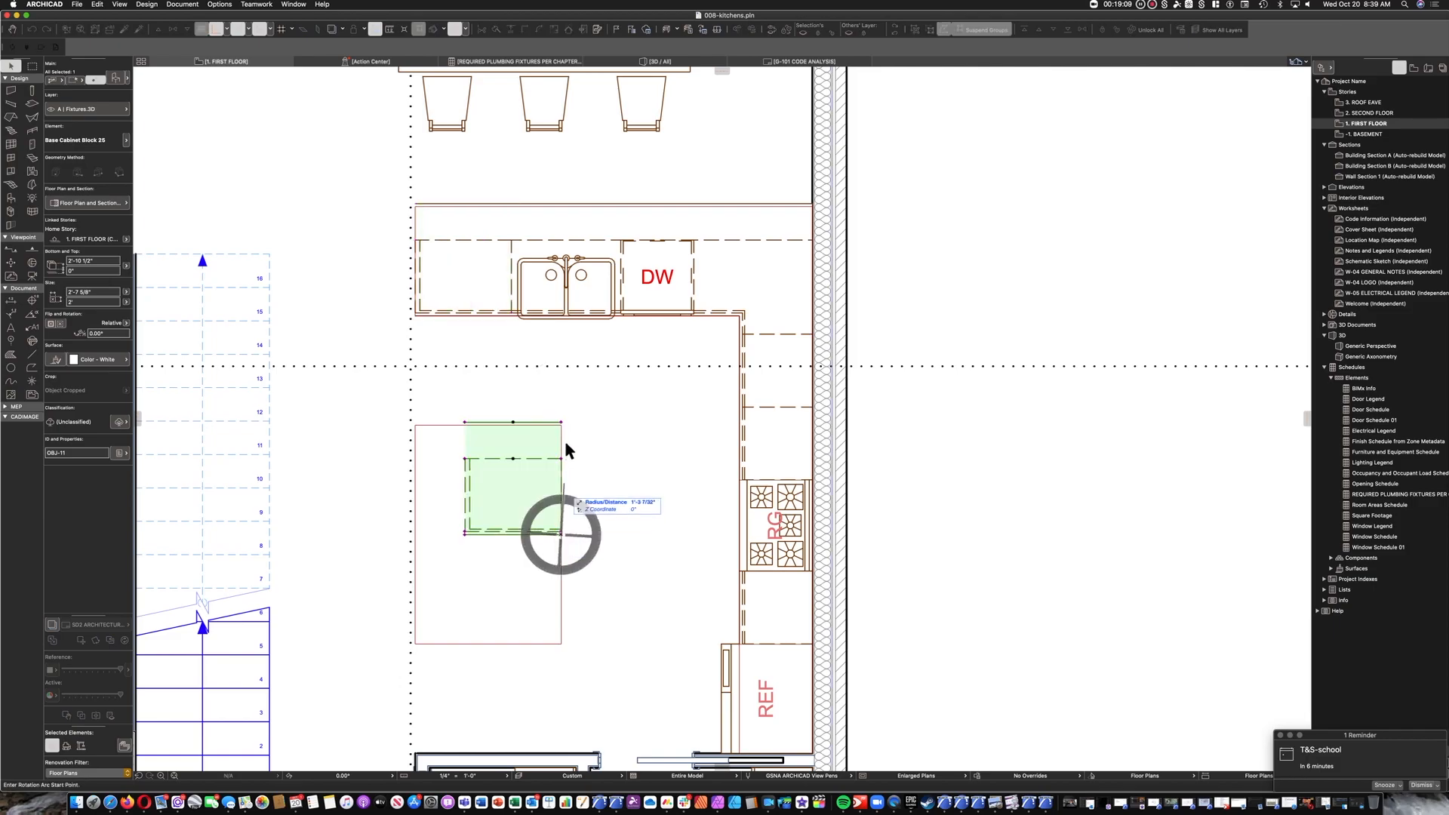
click(563, 434)
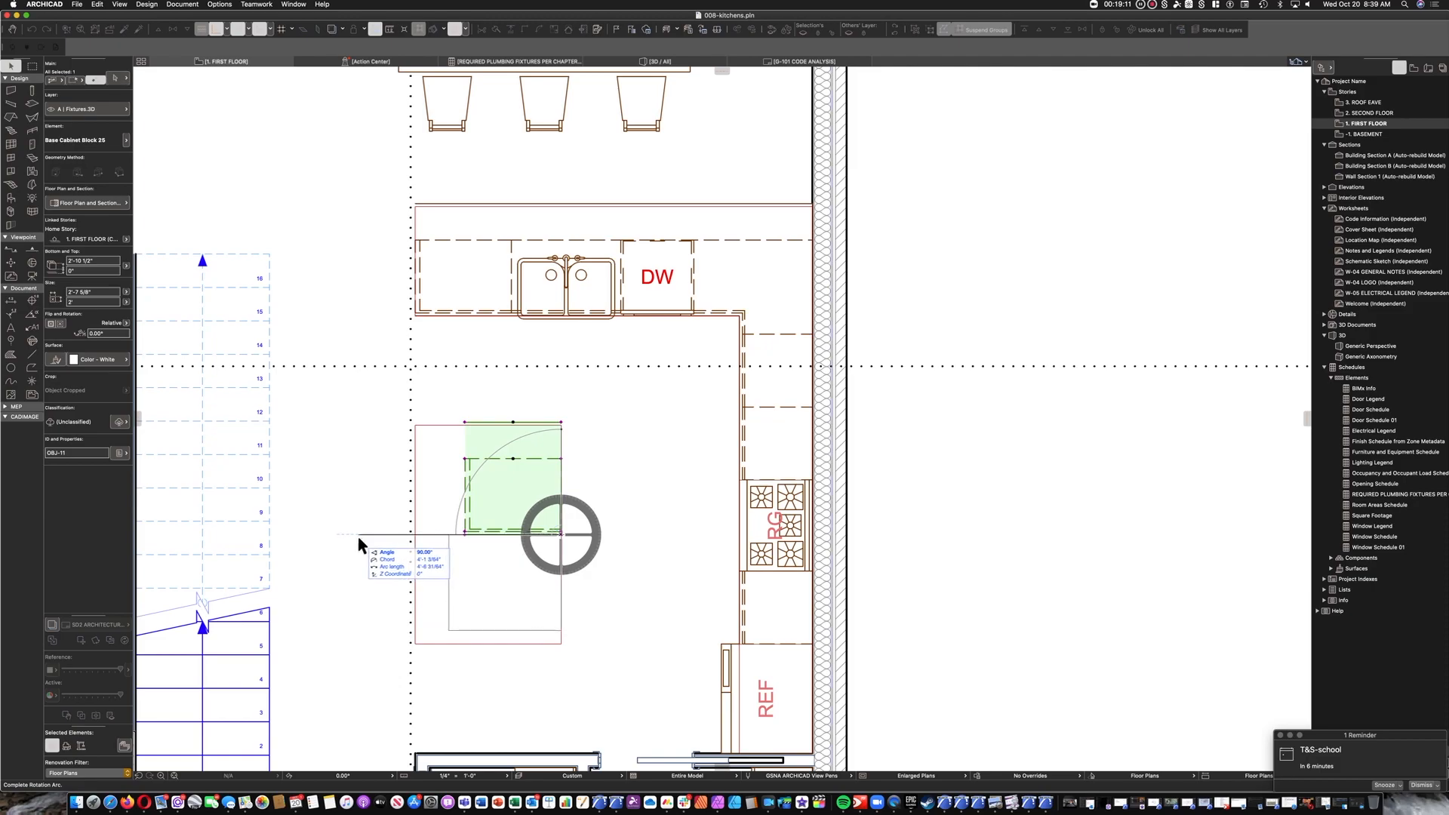
click(375, 551)
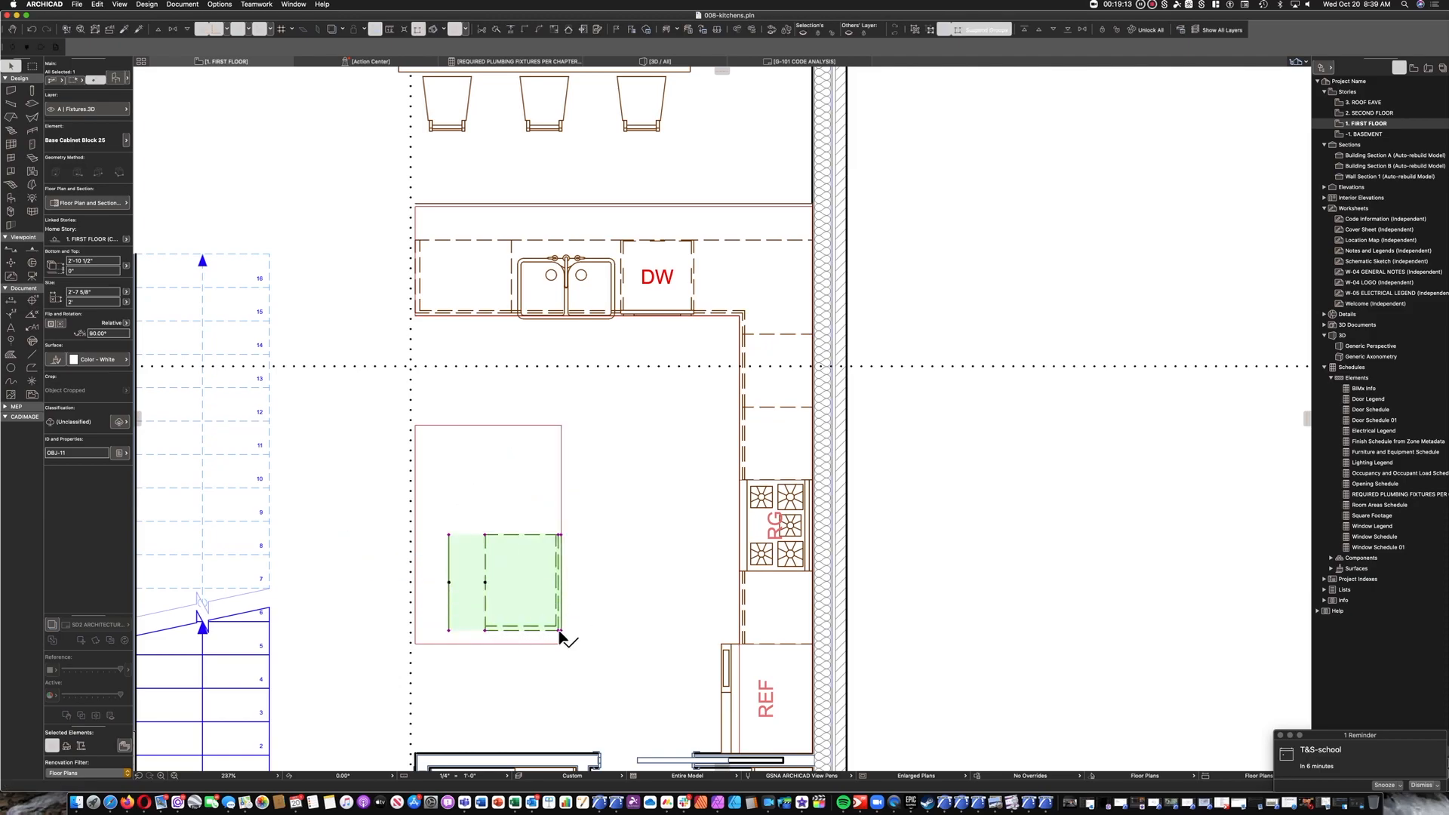
click(559, 630)
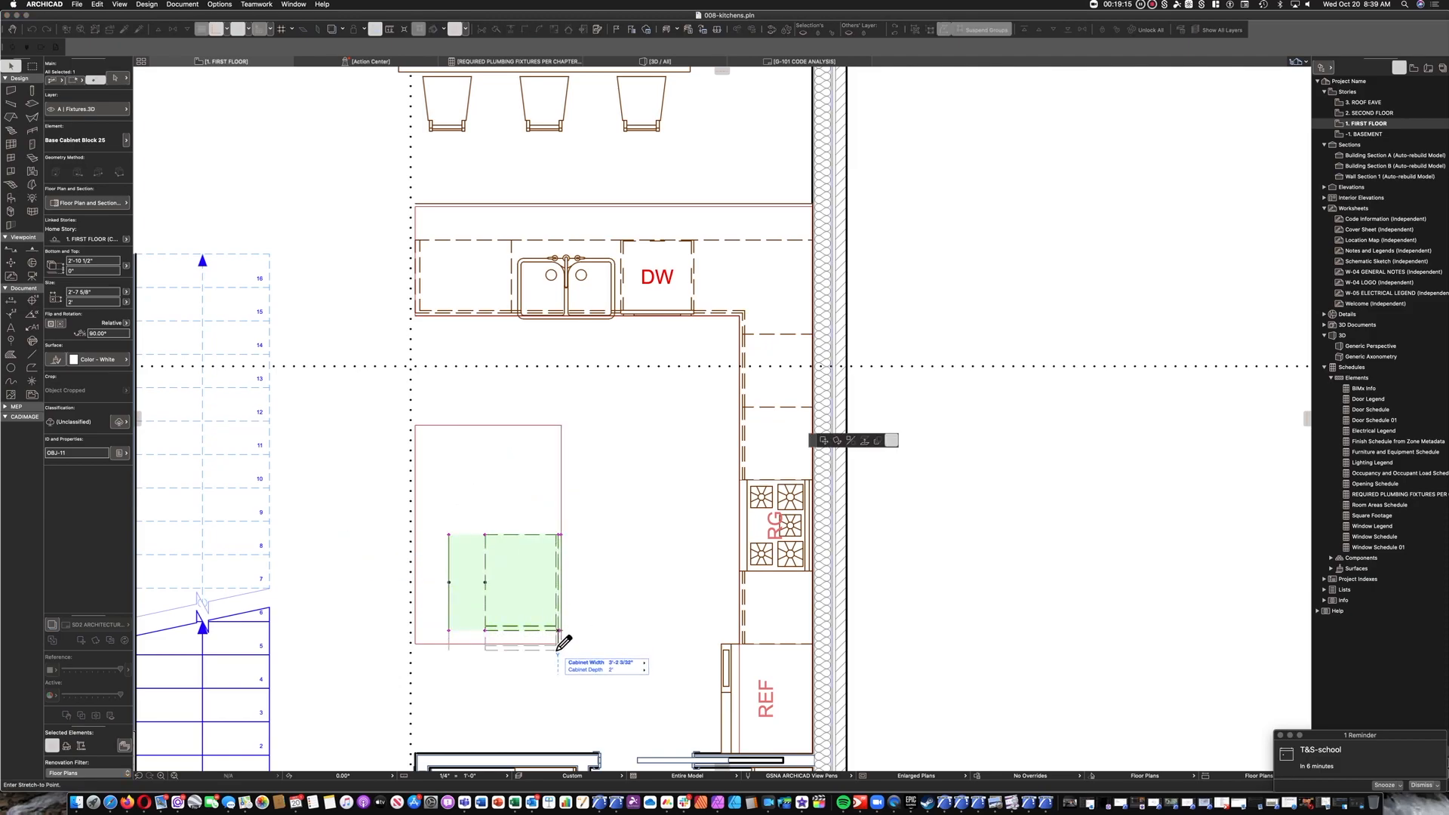
click(560, 643)
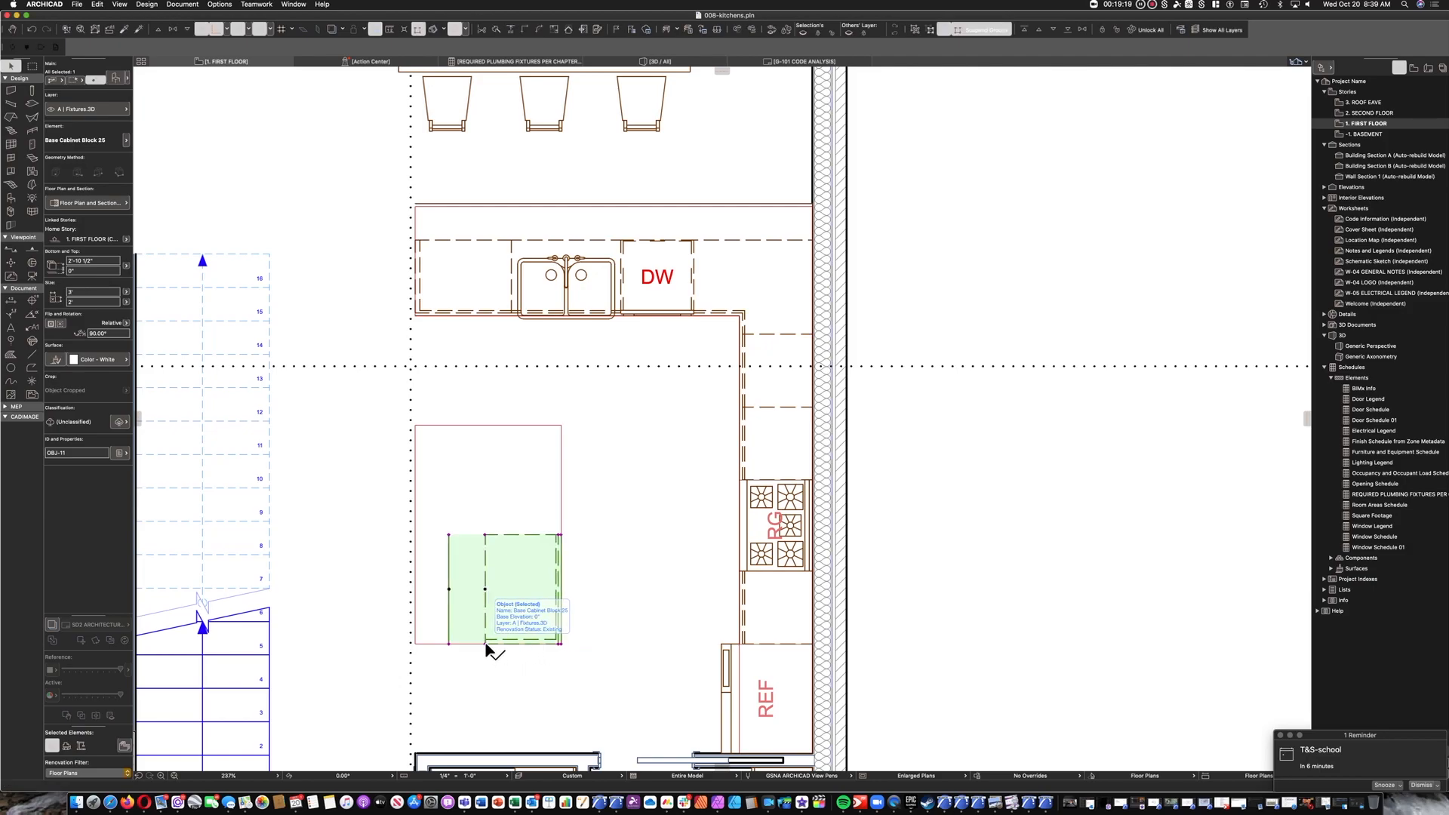
click(485, 643)
key(Escape)
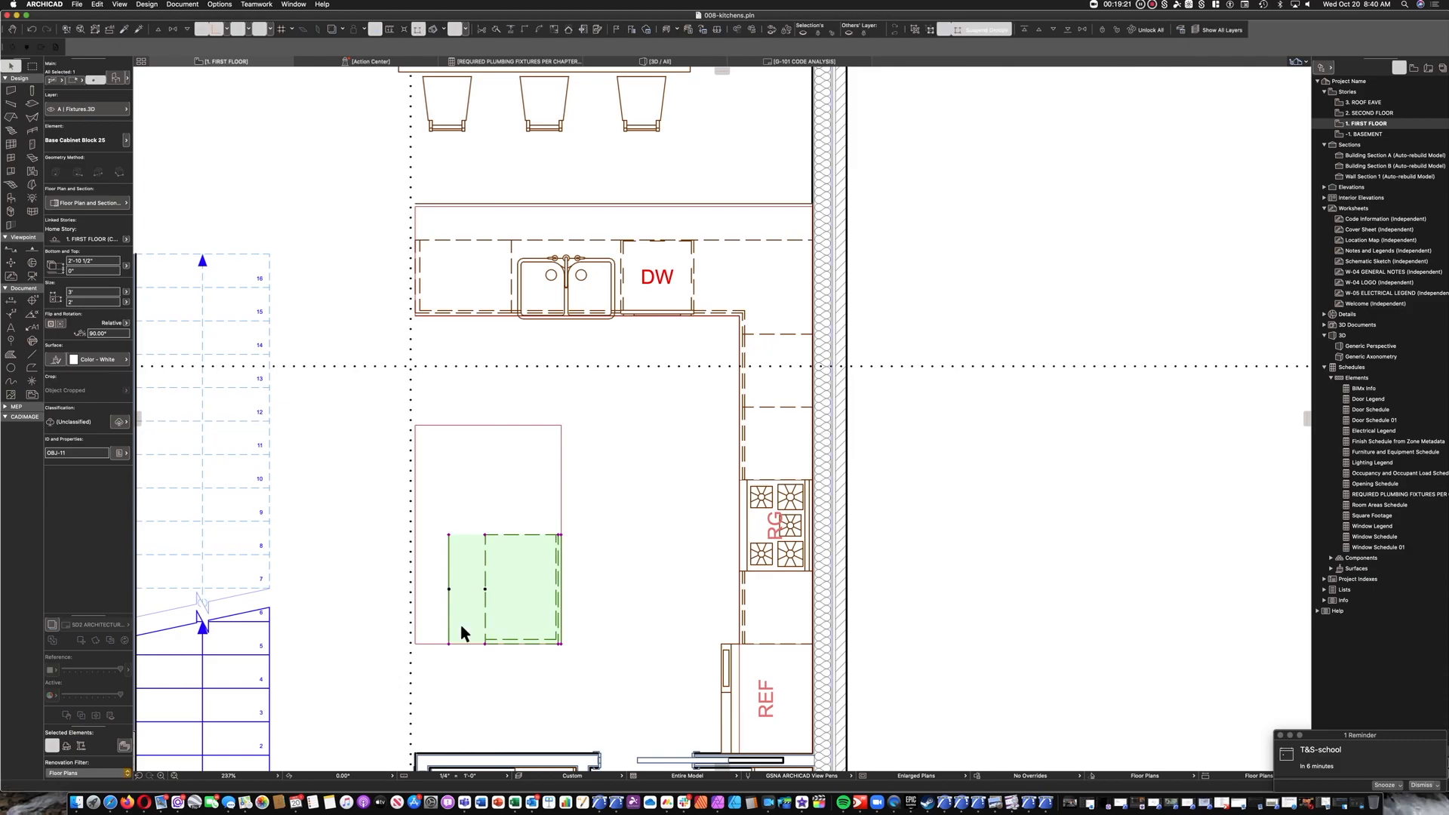
click(449, 590)
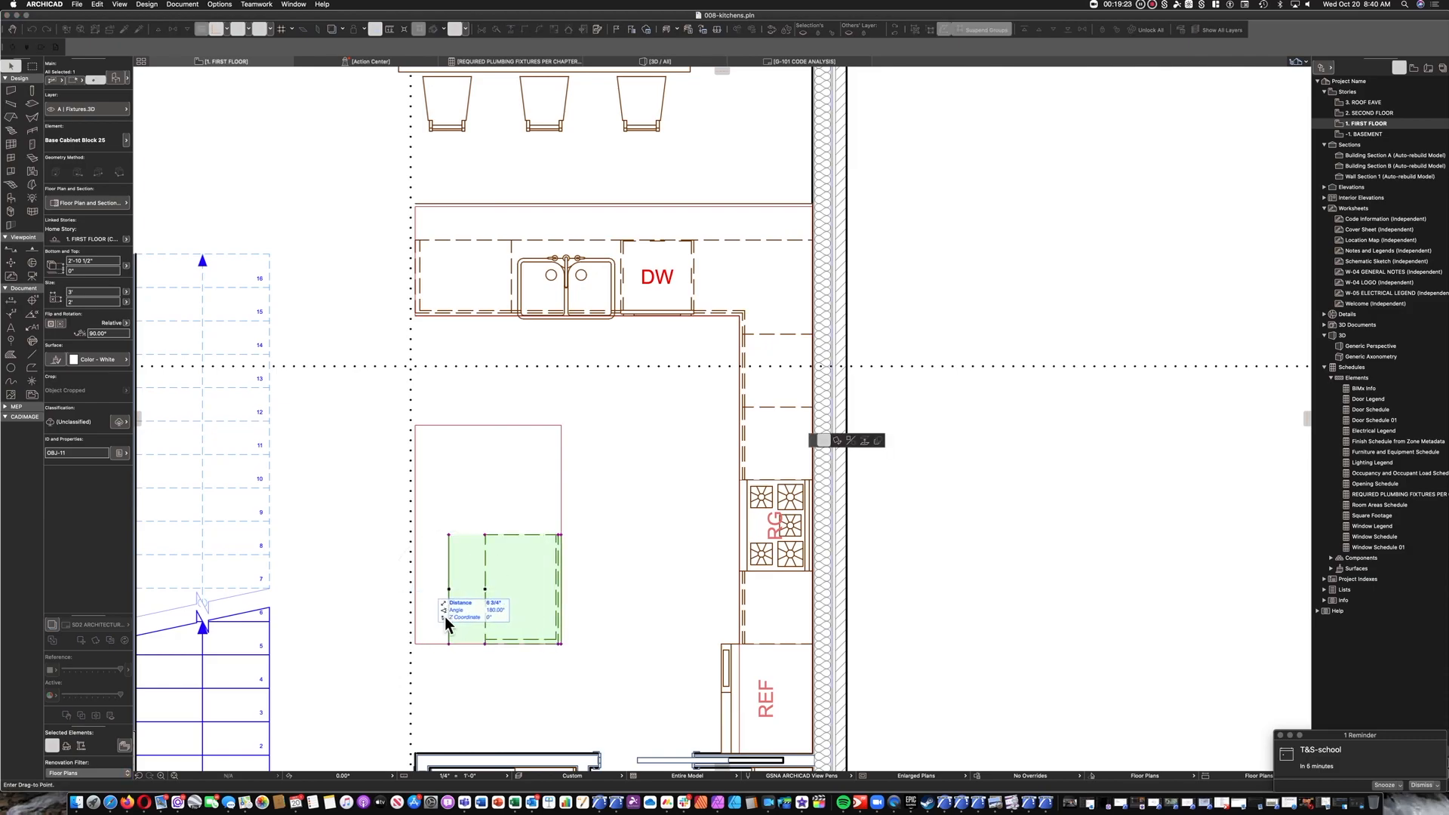
click(449, 644)
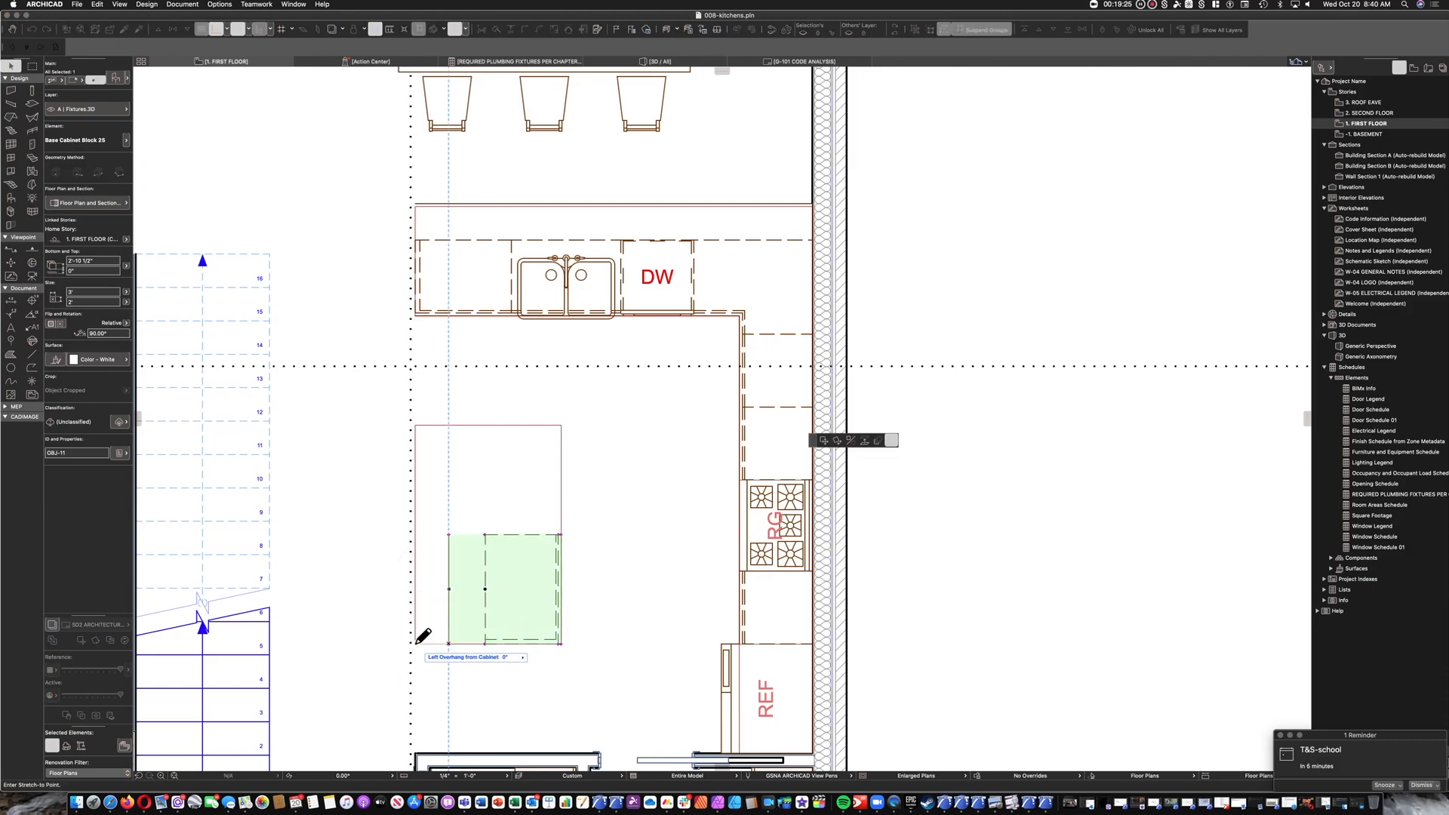
key(Escape)
click(449, 539)
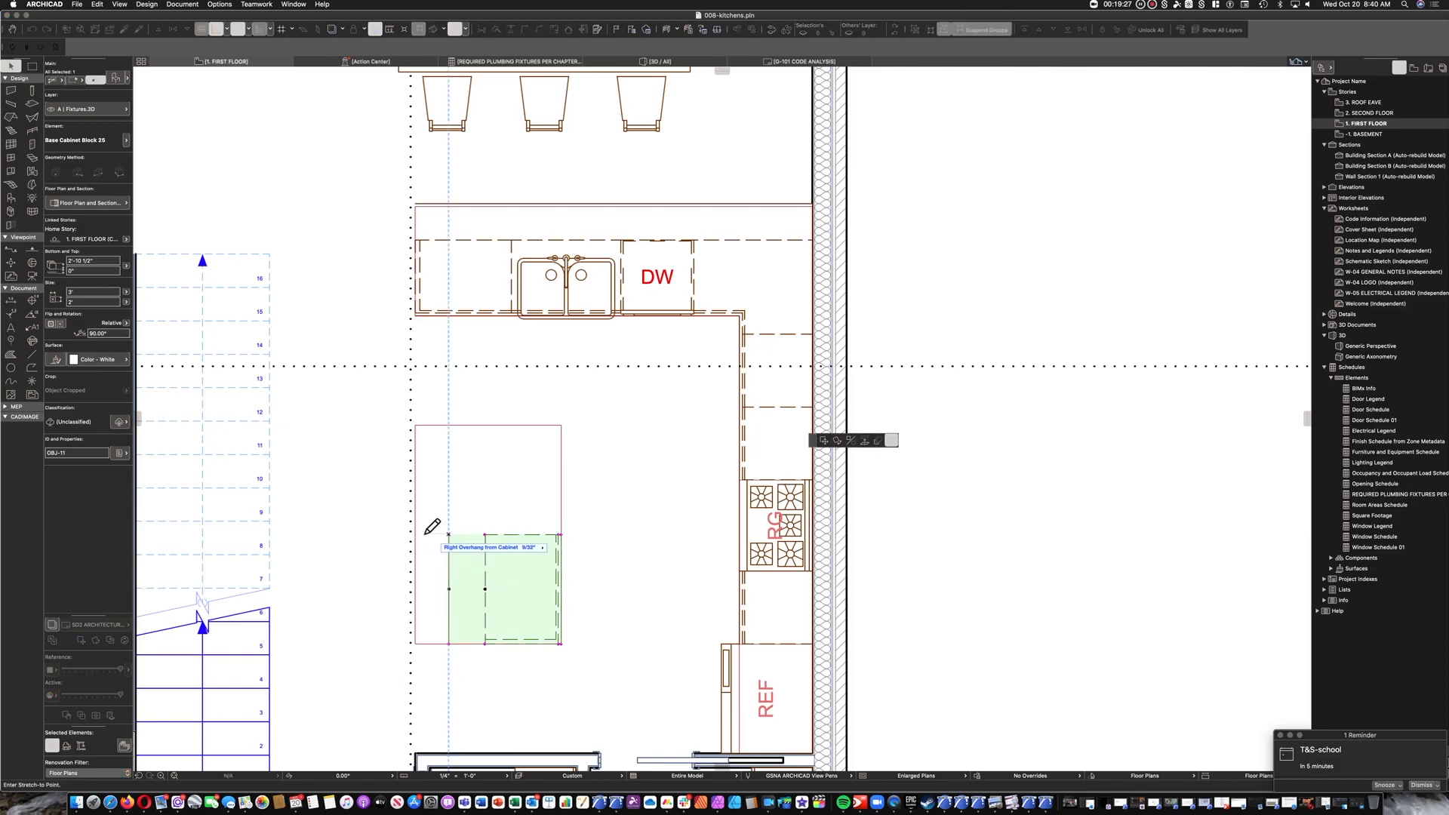
click(484, 536)
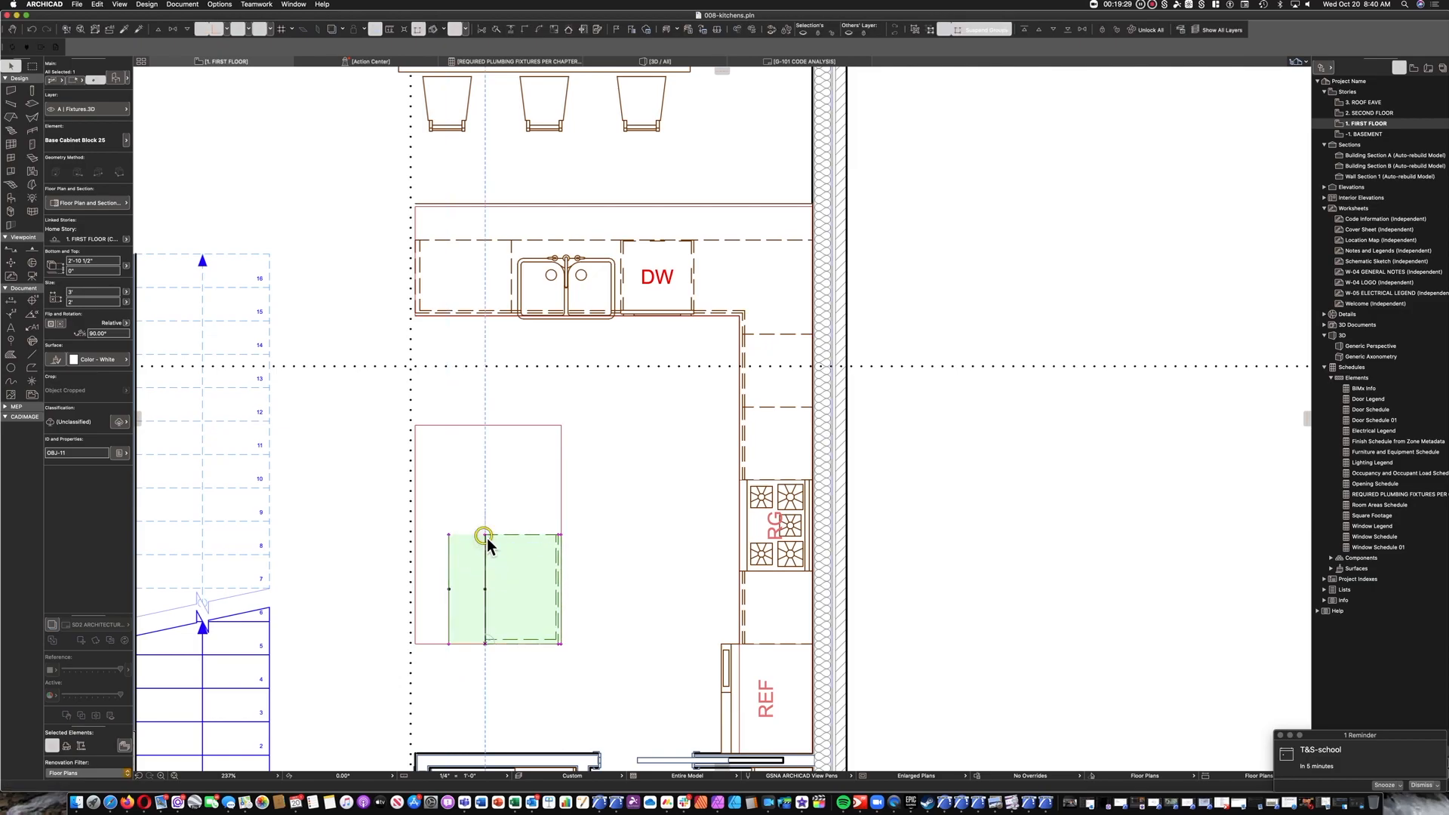
key(Escape)
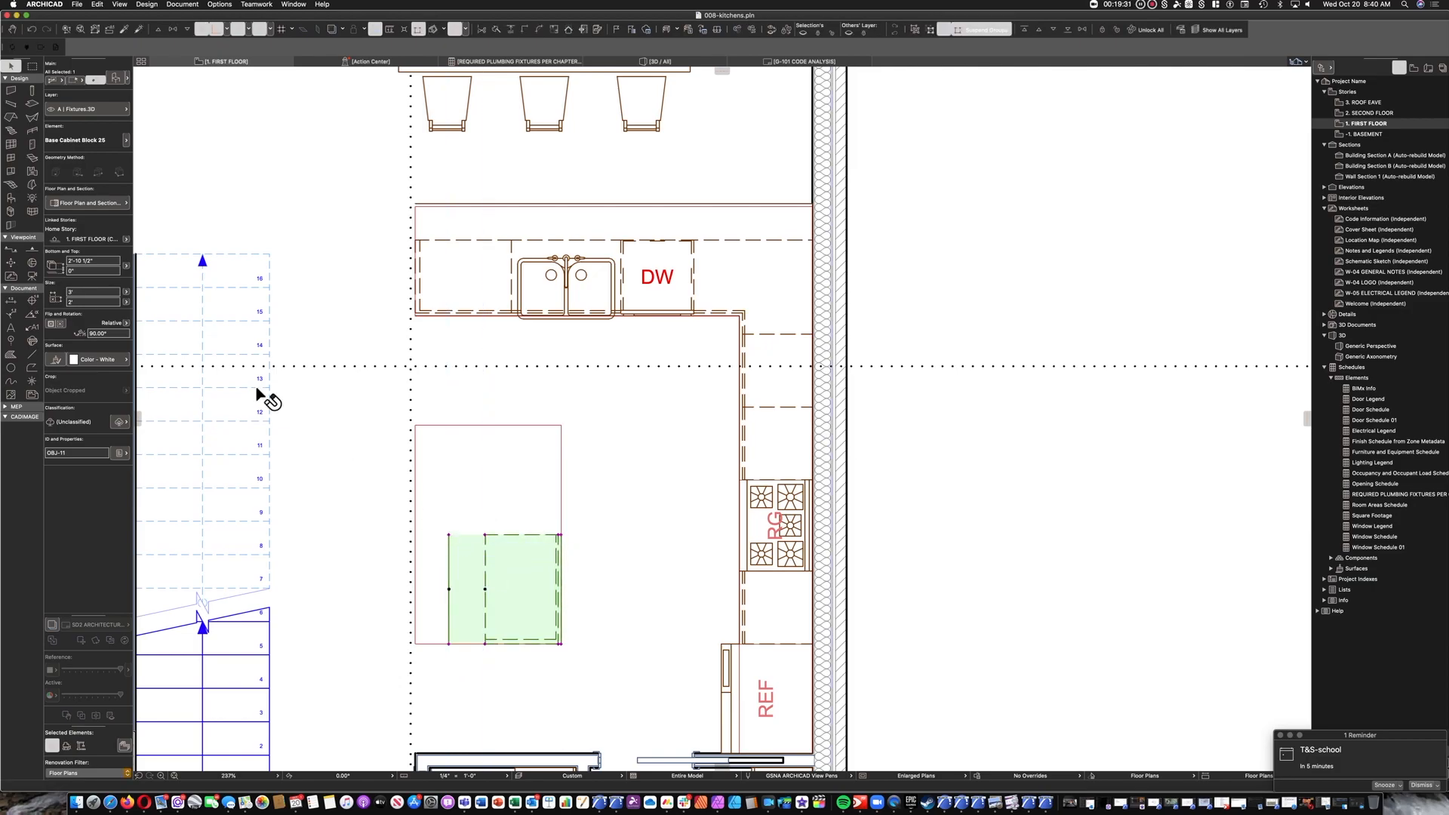
Set the island cabinet's depth to 3' and move it so its front corner meets the island outline's lower-right corner.
click(69, 301)
text(3)
key(Return)
key(super+d)
click(596, 644)
click(560, 644)
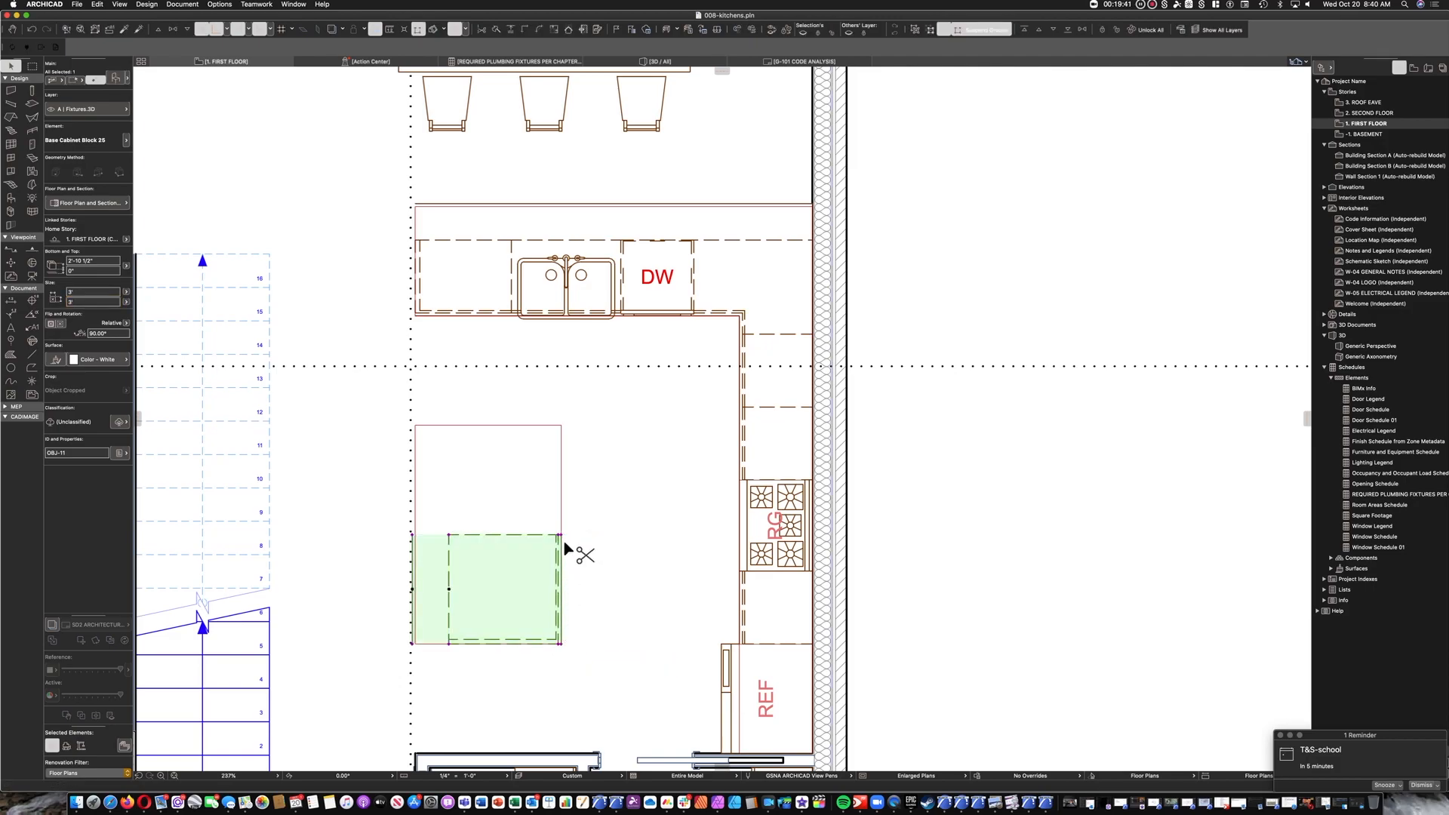
Mirror a copy of the island cabinet across its upper edge to fill the other half of the island outline.
key(super+m)
click(560, 534)
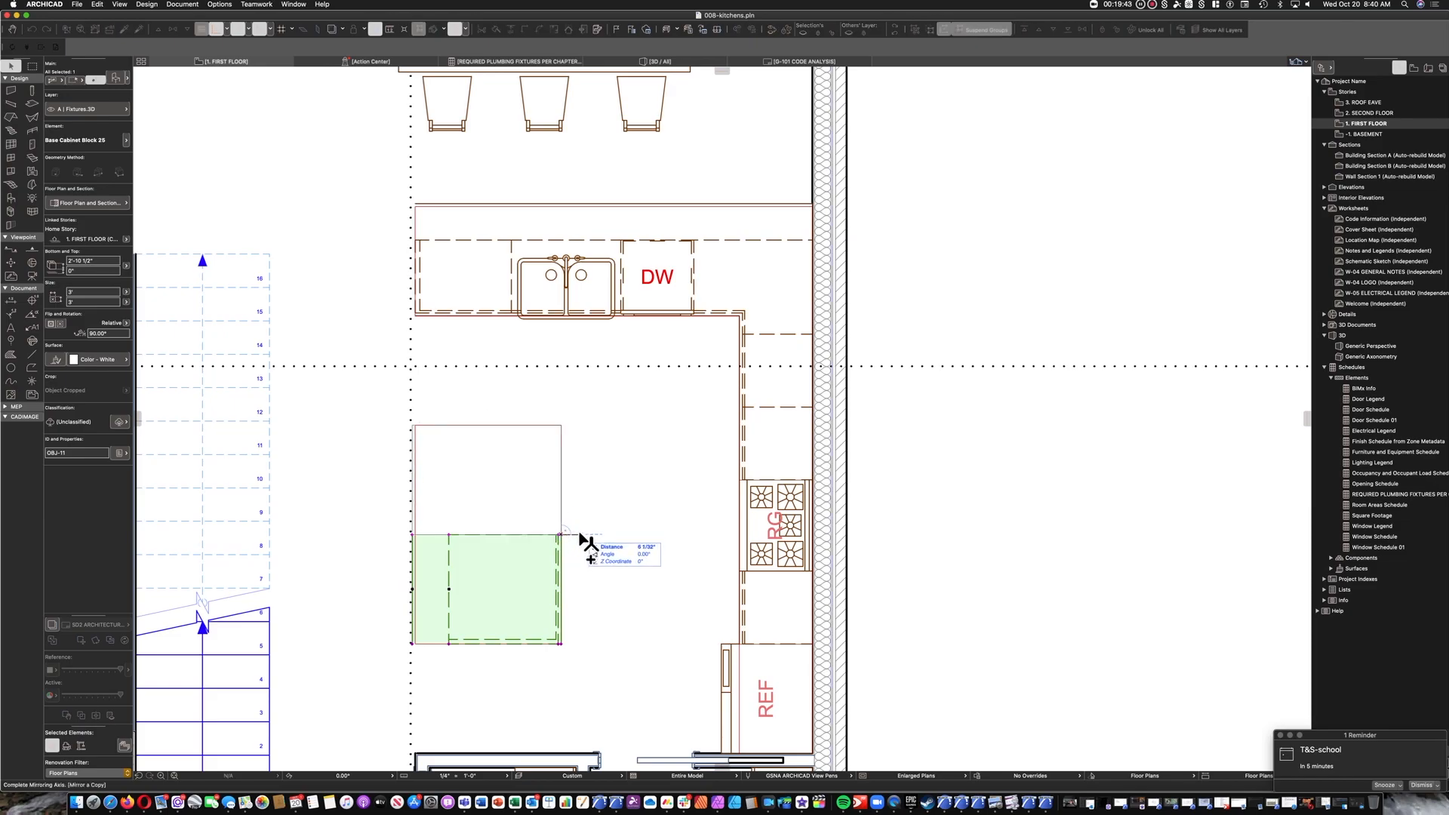
click(599, 549)
click(617, 554)
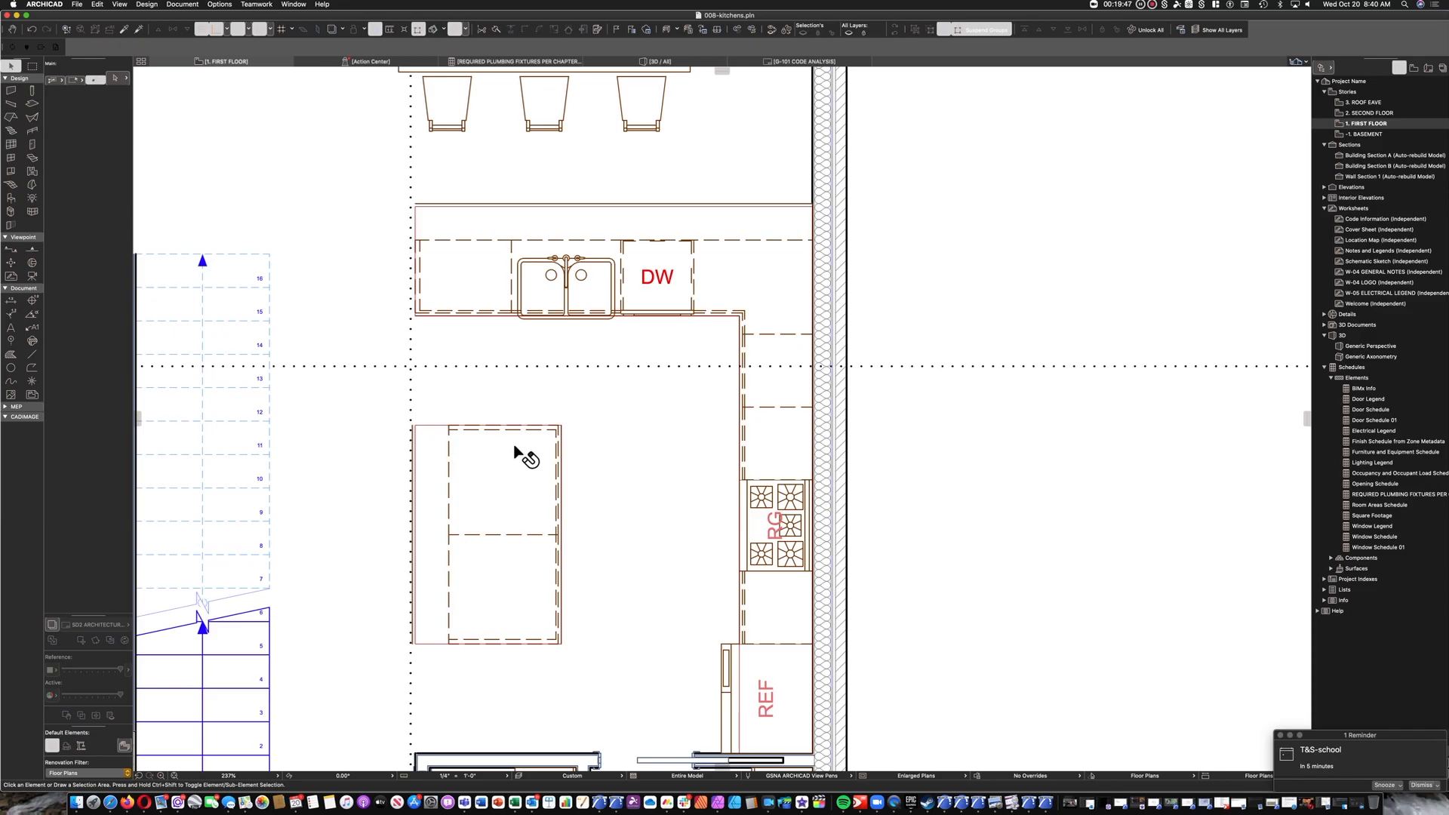
Enclose the kitchen in an all-stories marquee on the floor plan and show the marquee area in 3D.
scroll(576, 447, down, 5)
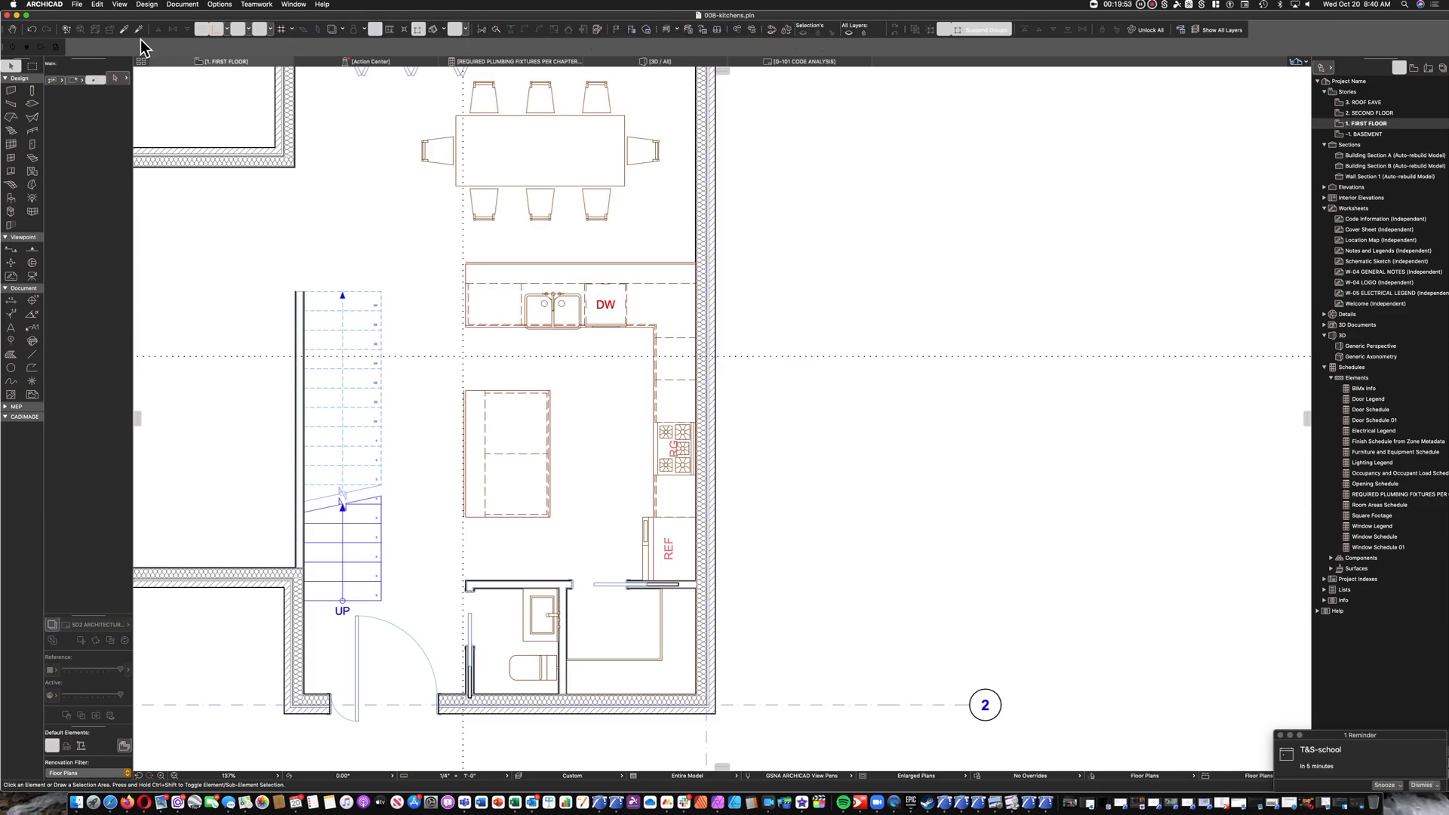
click(33, 67)
click(76, 78)
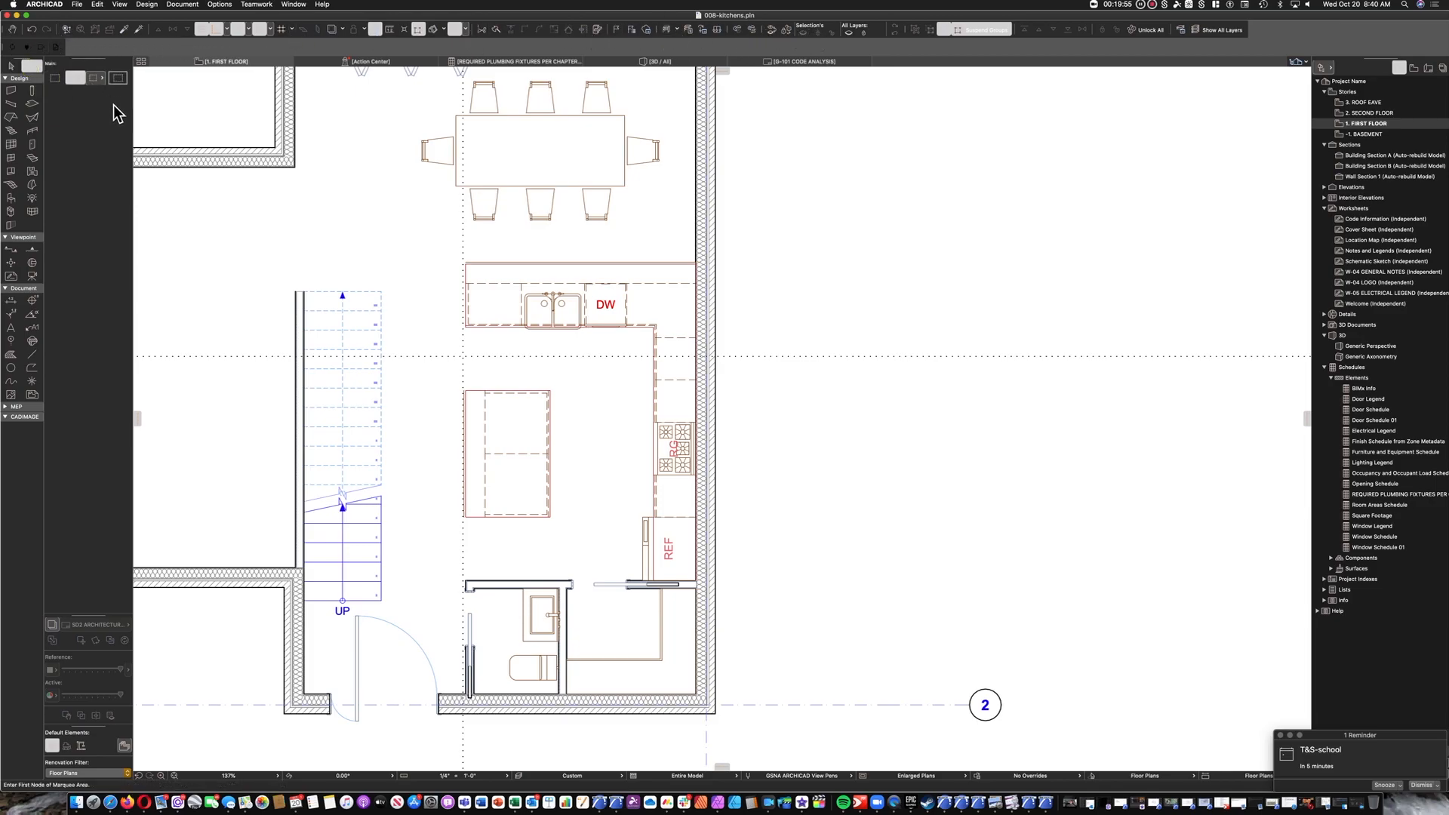
click(424, 230)
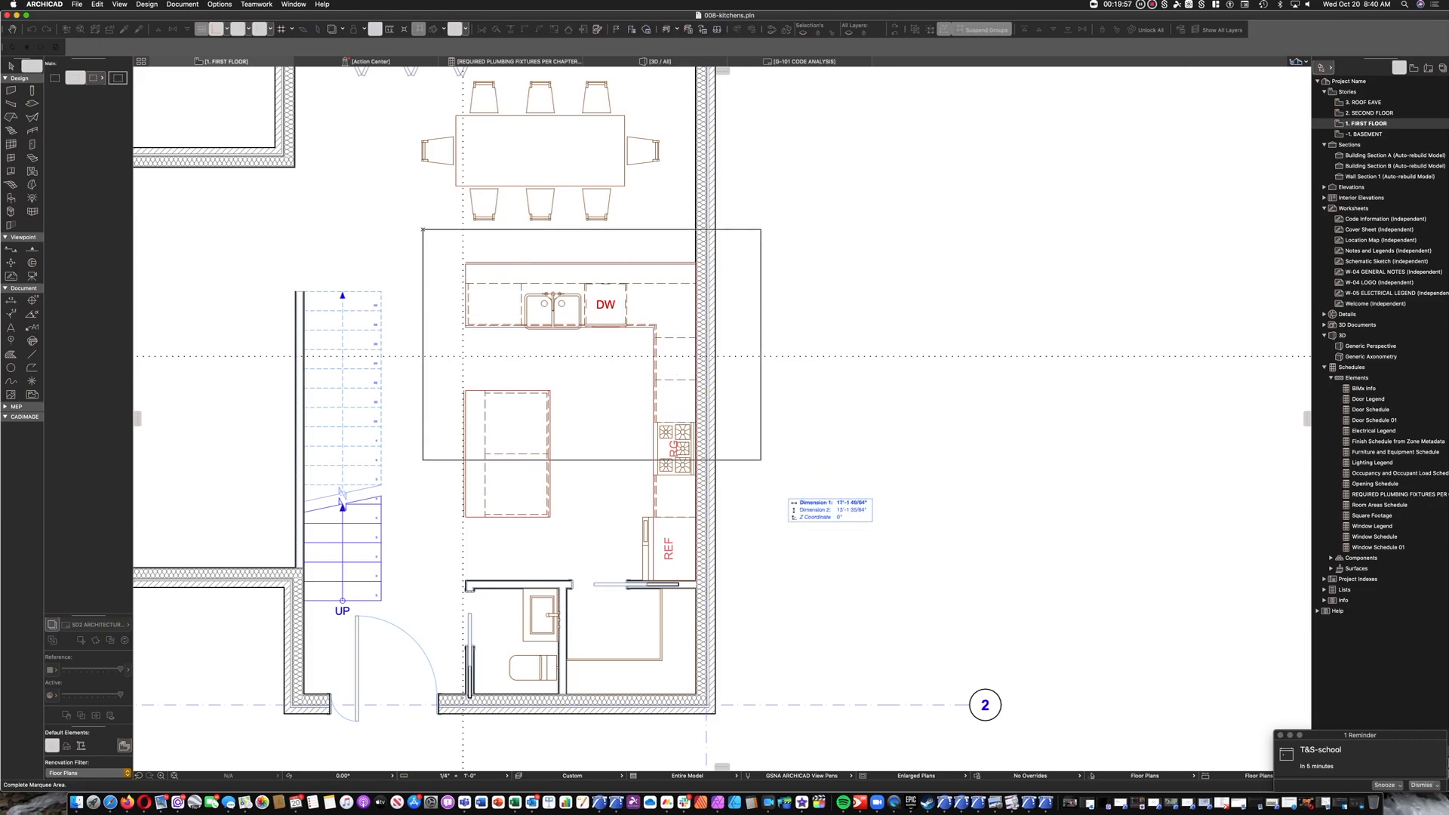
click(730, 621)
key(F5)
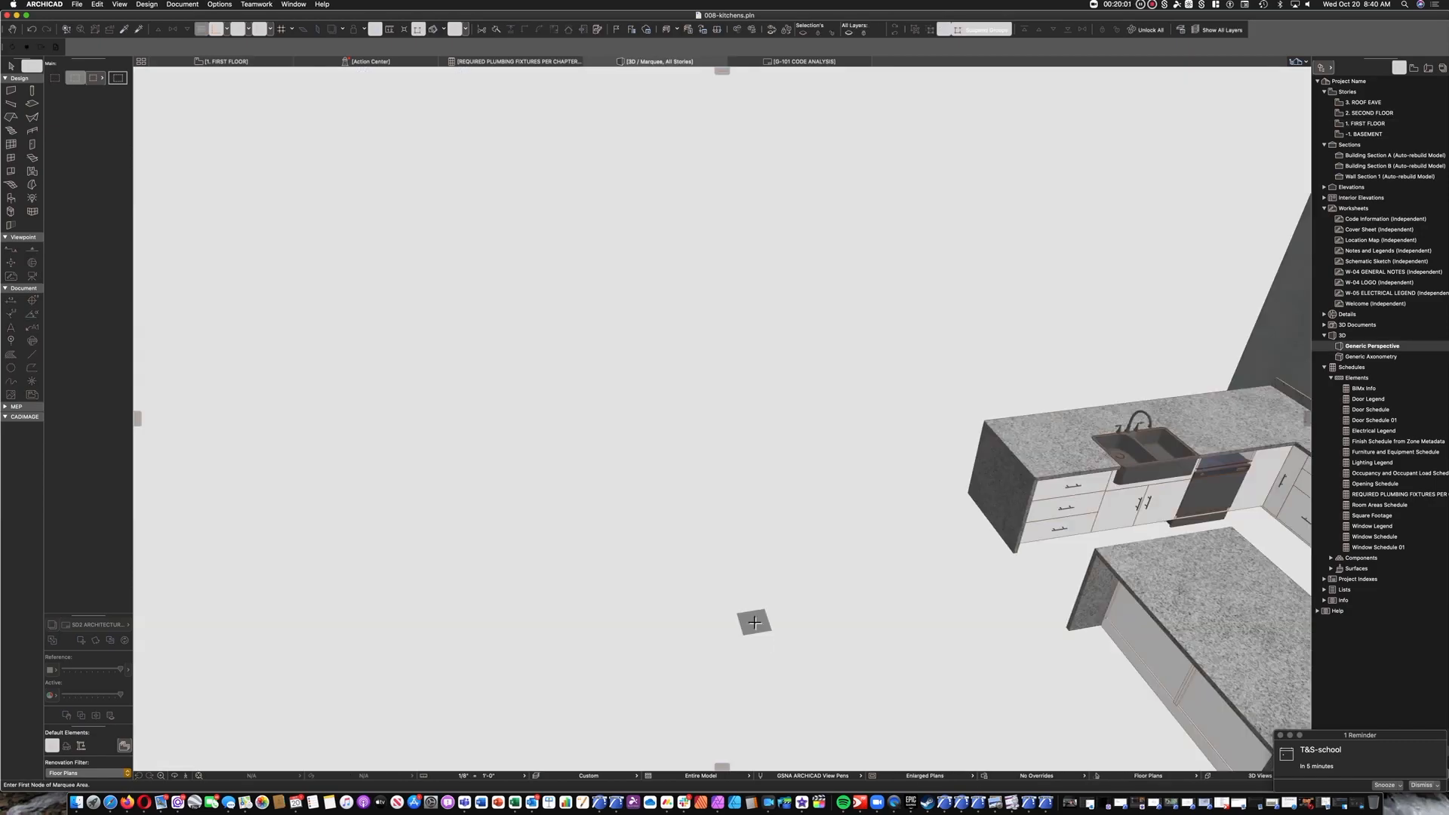
Raise the dishwasher's base elevation to 4" in the 3D model.
click(12, 66)
middle_drag(683, 270, 365, 249)
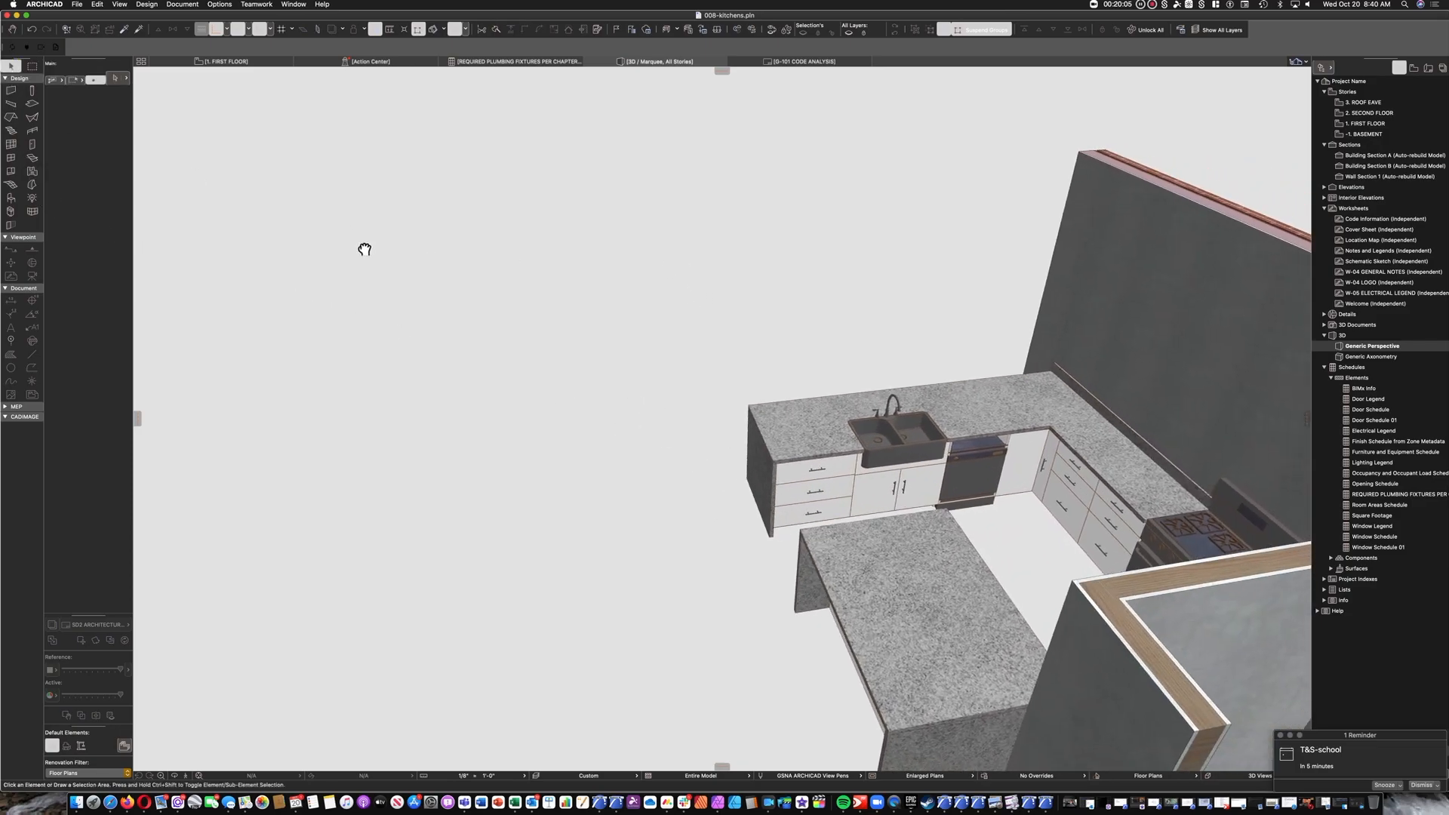
click(969, 458)
scroll(987, 504, up, 2)
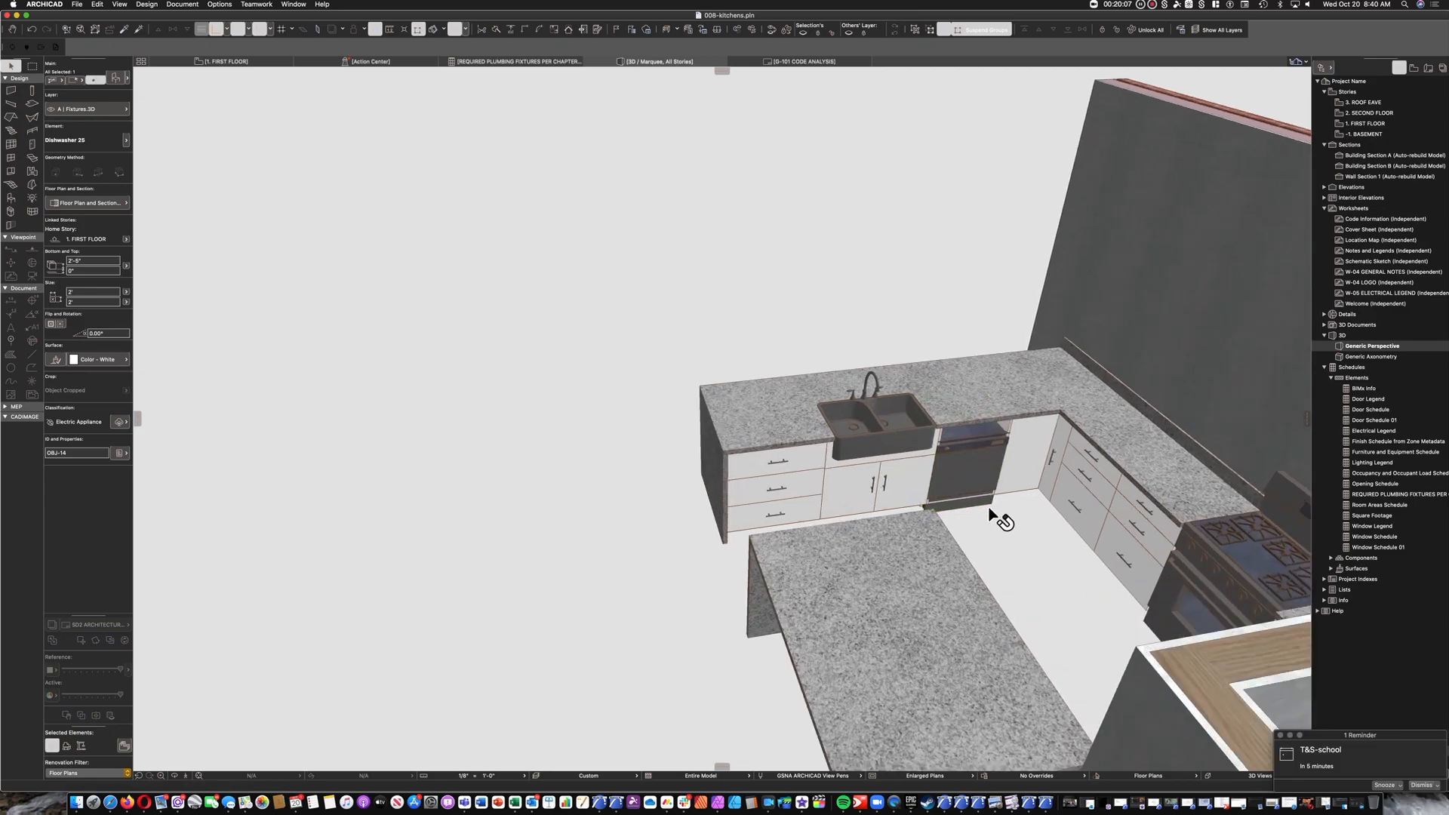
click(88, 270)
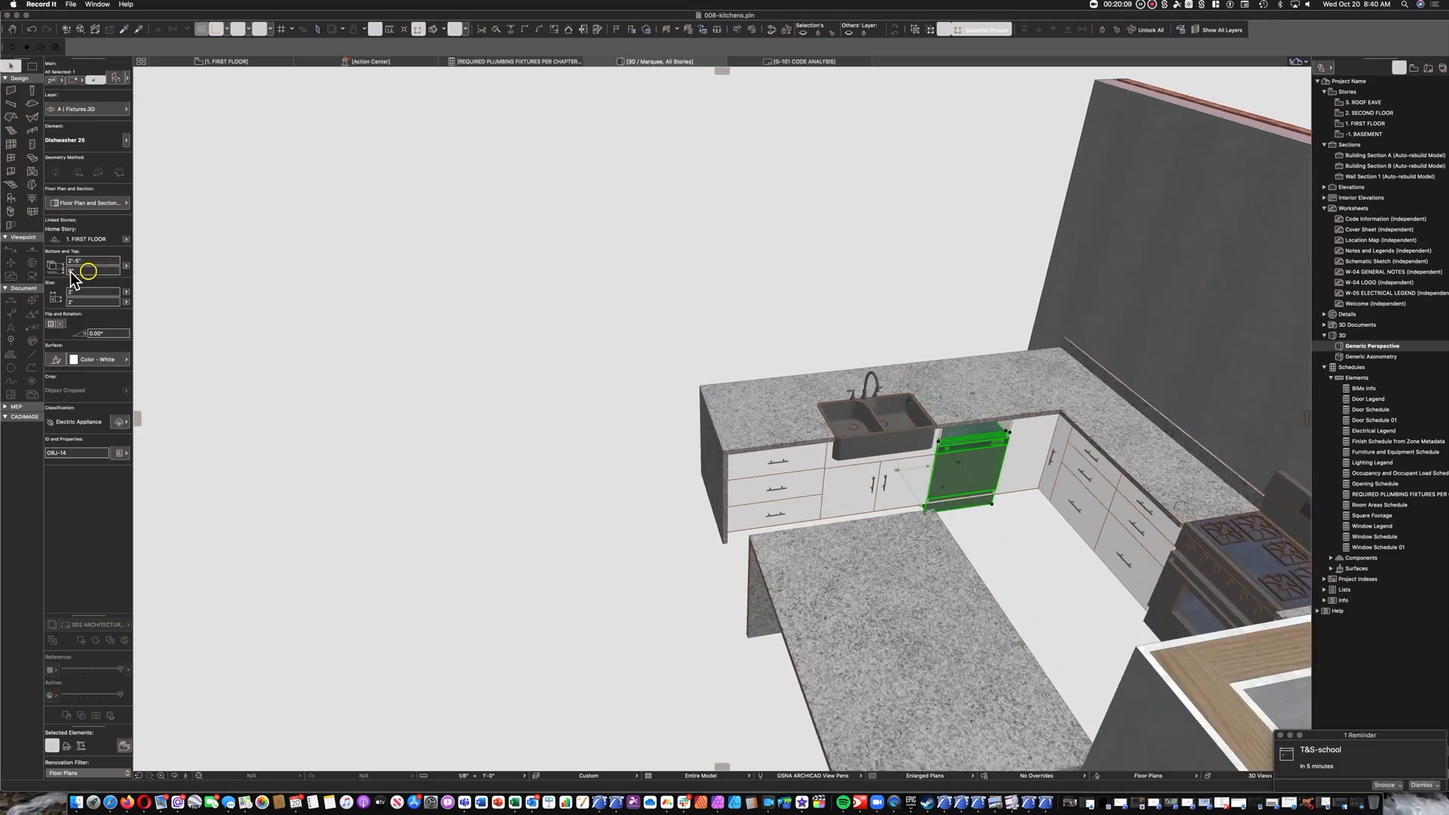
click(78, 271)
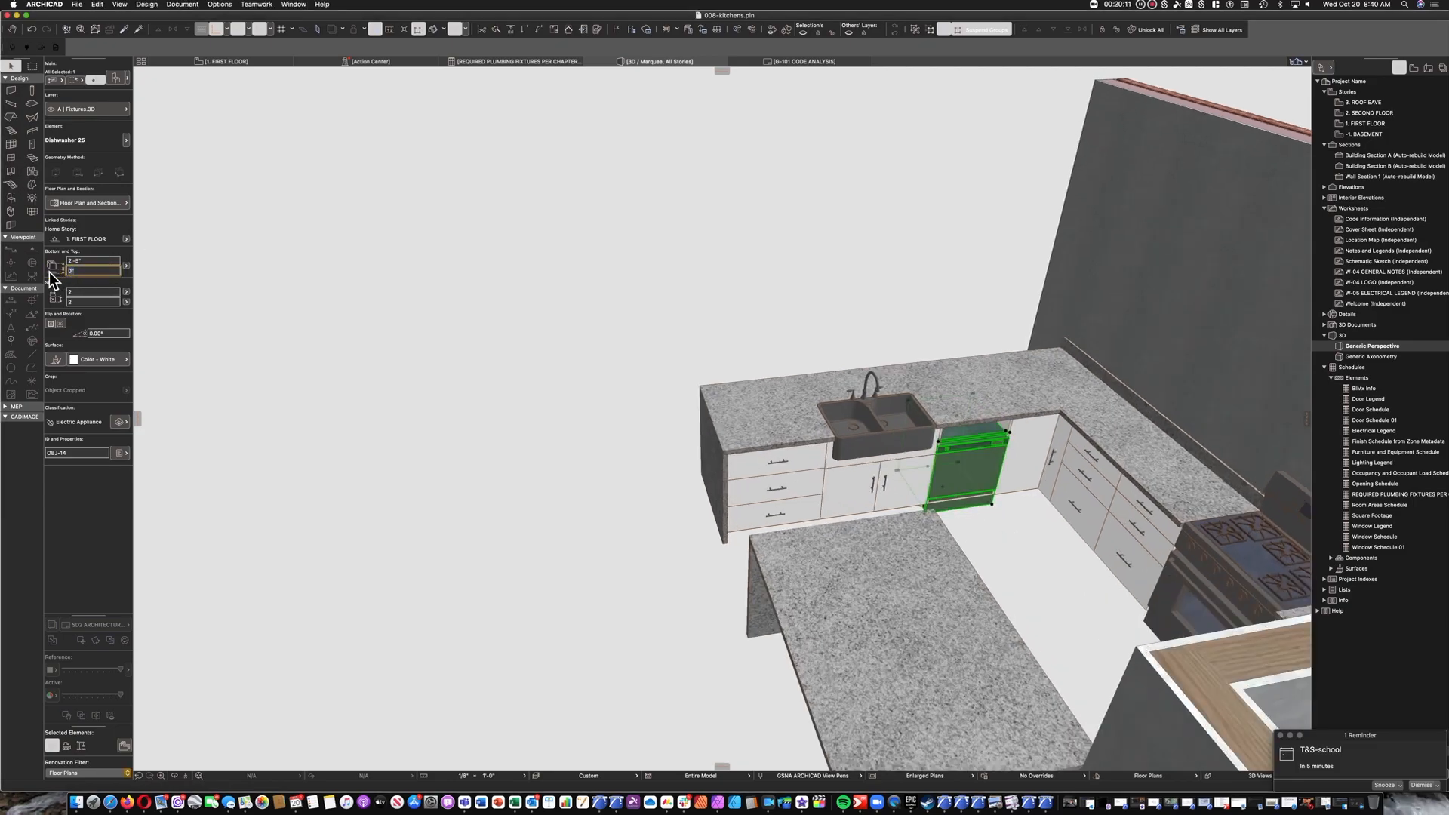
text(4")
click(579, 470)
Examine the kitchen's peninsula, appliances and island in 3D from the island's seating side.
scroll(581, 471, down, 3)
shift+middle_drag(634, 492, 1085, 496)
scroll(985, 351, up, 4)
shift+middle_drag(1004, 384, 601, 407)
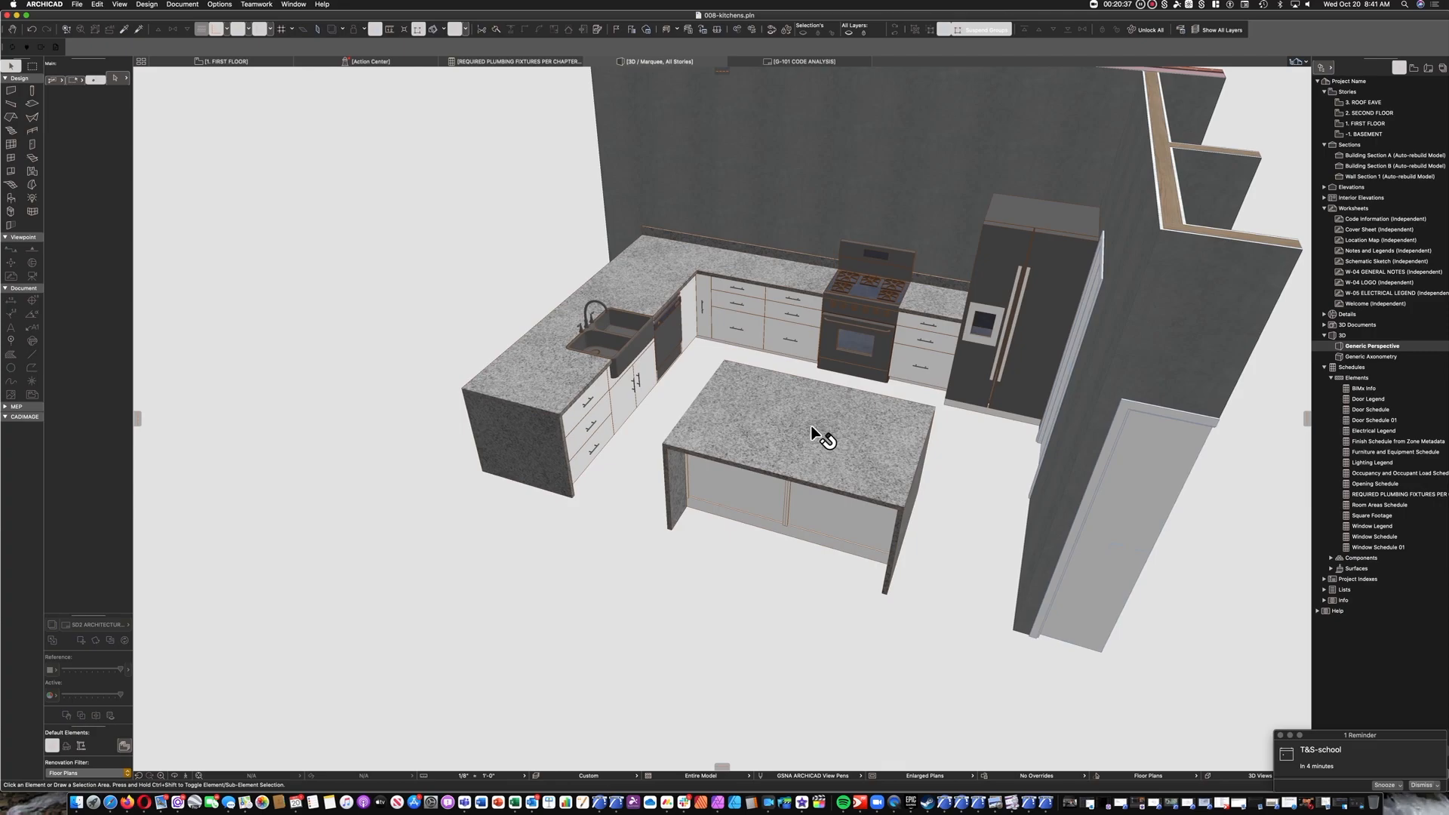
shift+middle_drag(819, 436, 679, 423)
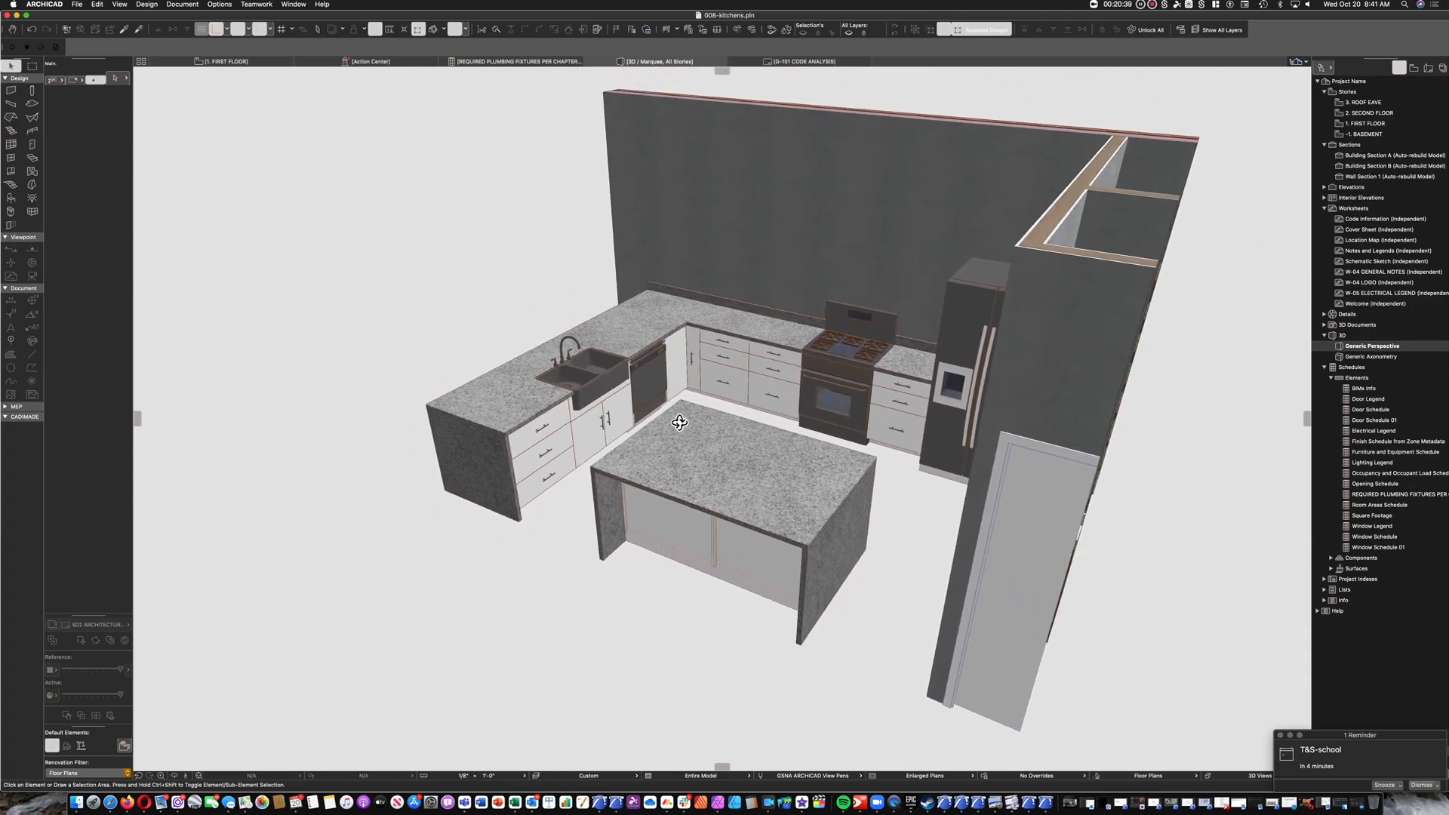
scroll(649, 411, up, 5)
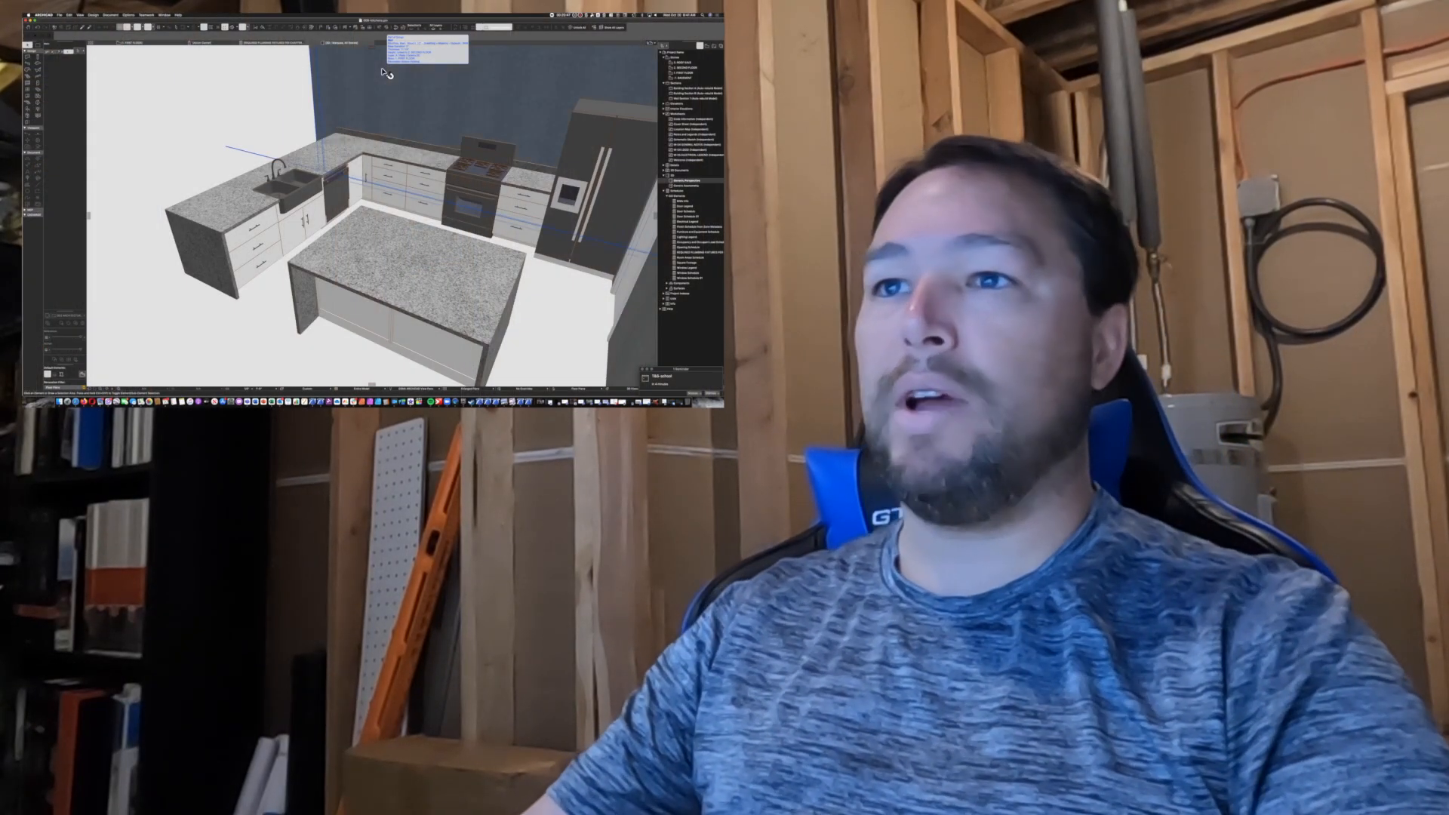
mouse_move(340, 232)
shift+middle_down()
mouse_move(317, 214)
mouse_move(337, 217)
shift+middle_up()
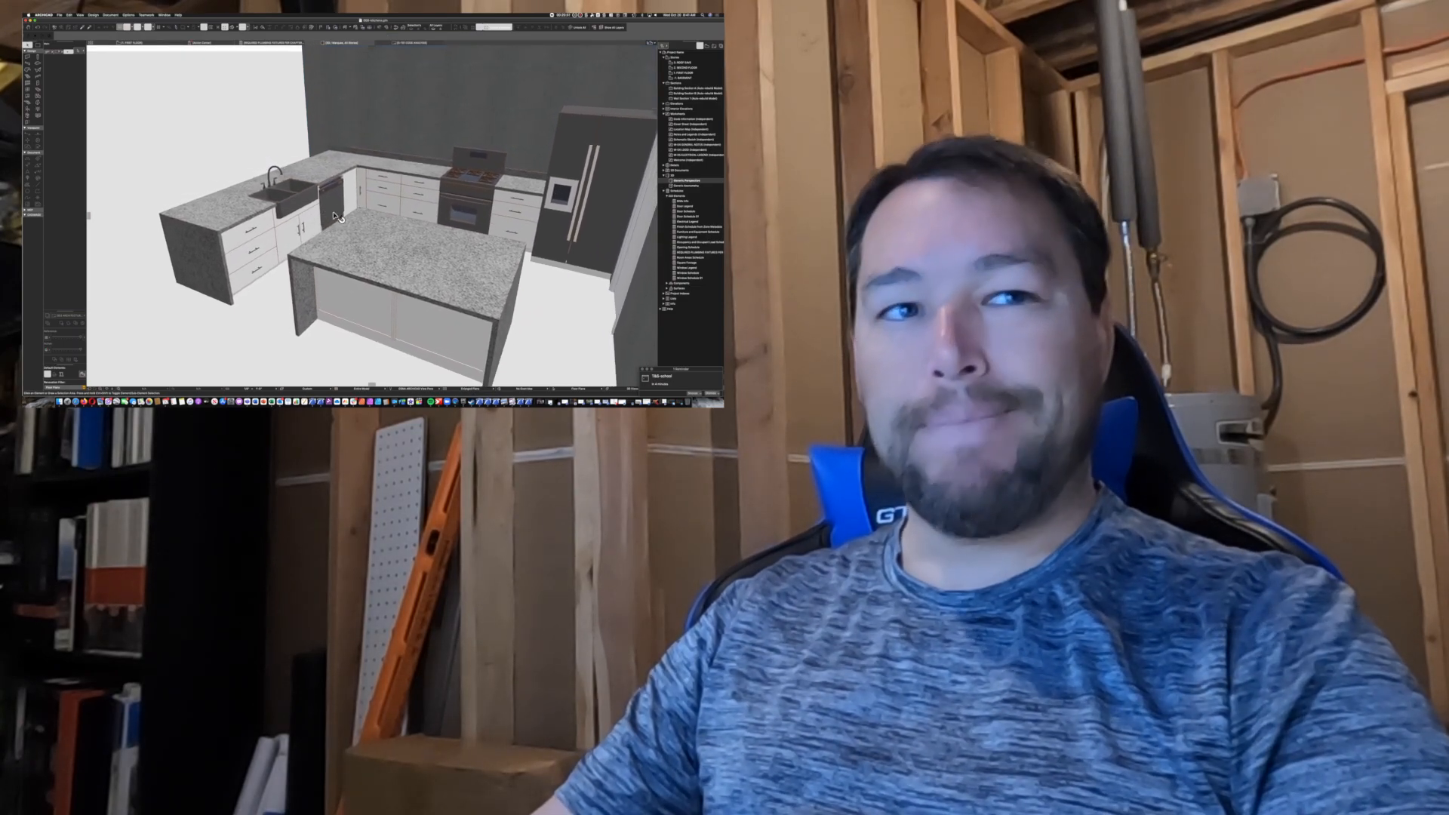